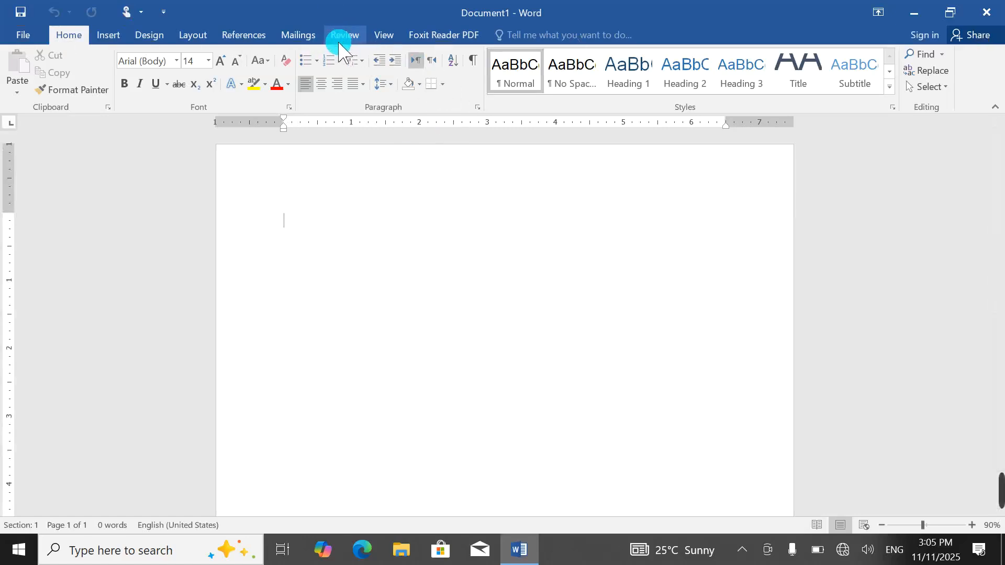
Step: Write the sentence "He is a goooood person." on the first line of the blank document
key("alt+r")
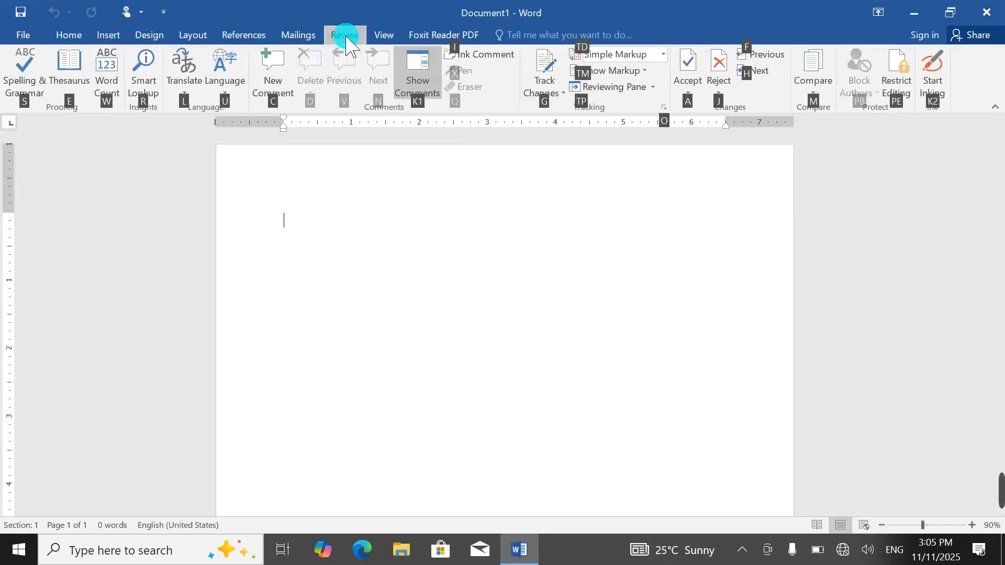
left_click(288, 193)
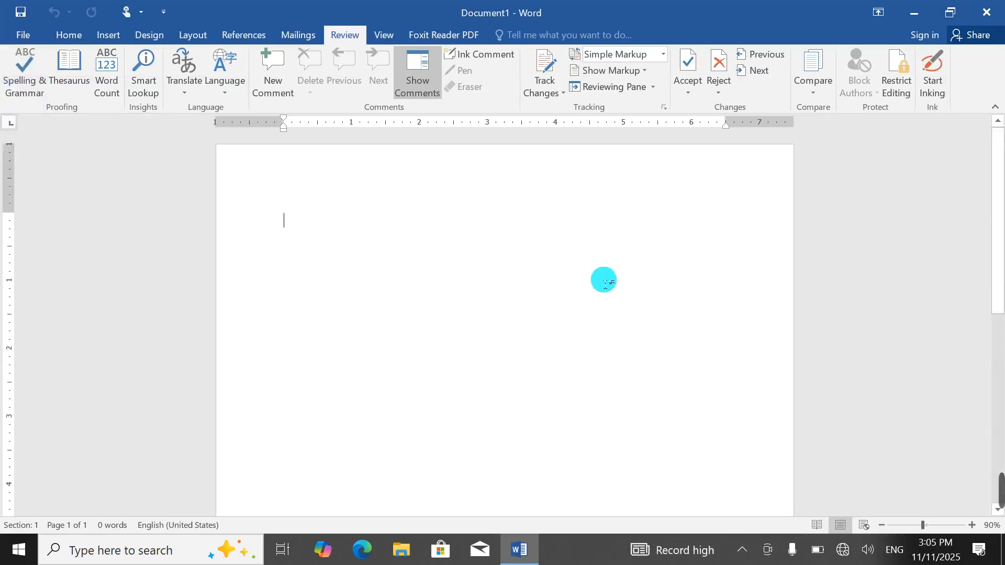
type("He ")
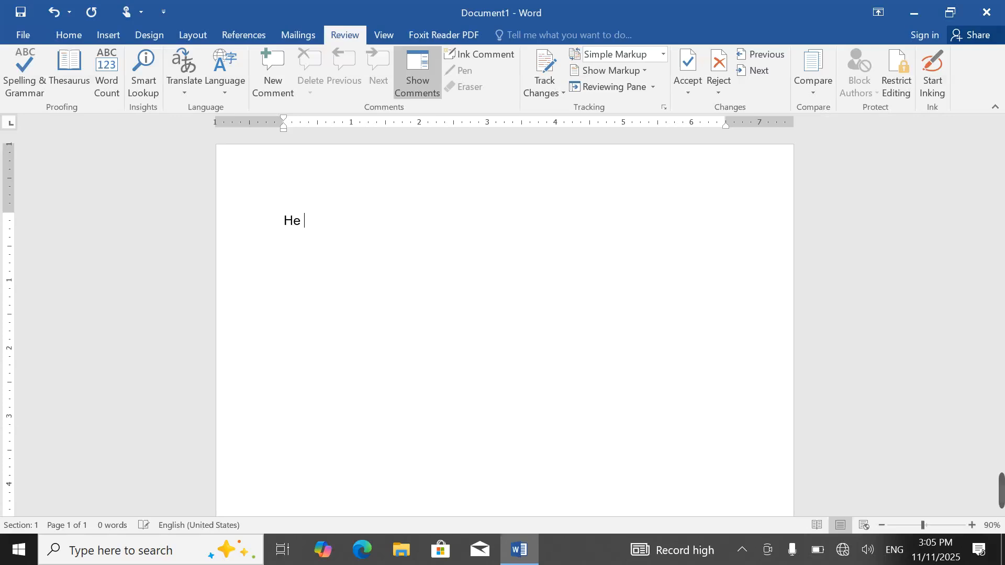
type("is a goooood person.")
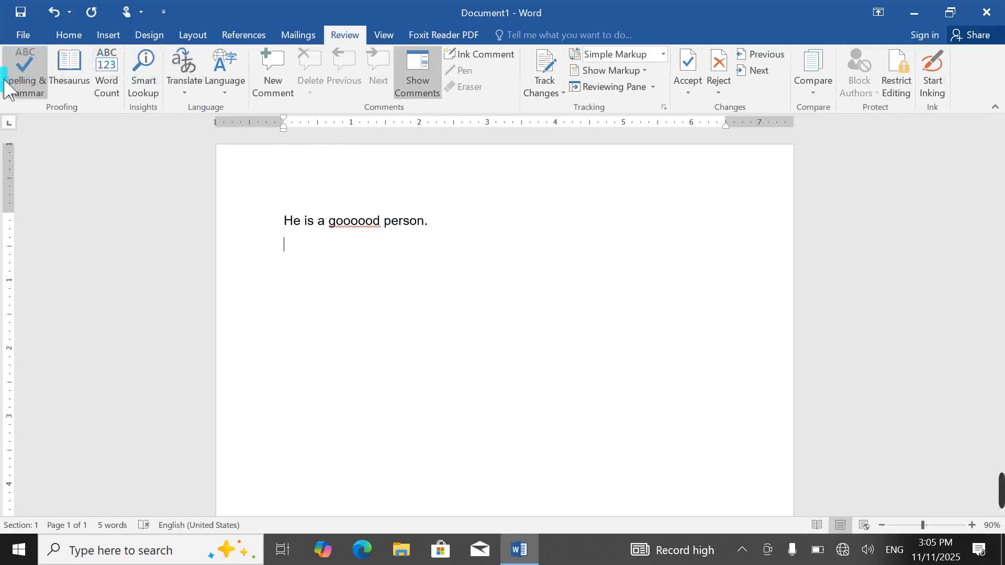
Step: Run the spelling check, ignore the misspelled word "goooood" once, and undo that ignore
left_click(26, 71)
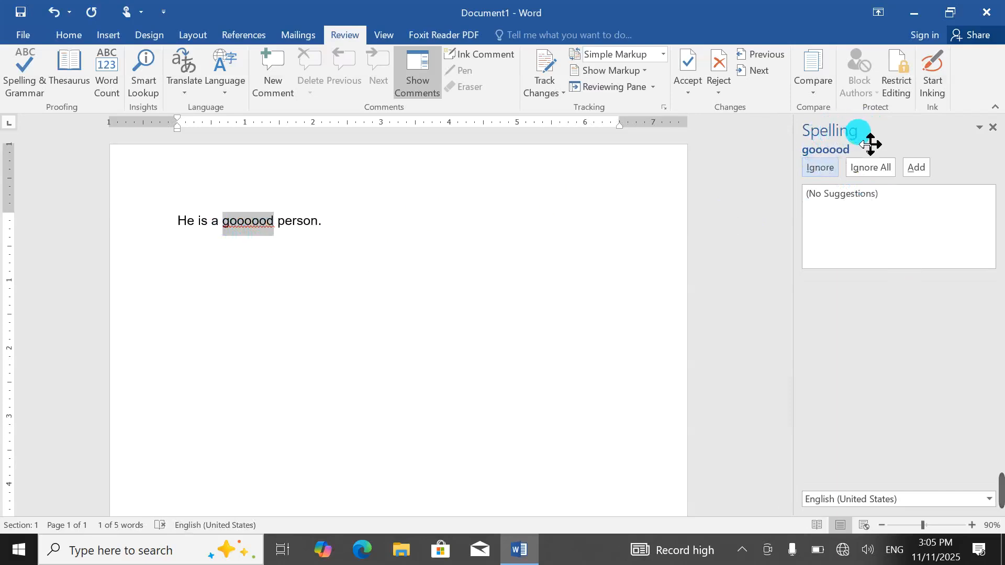
left_click(819, 168)
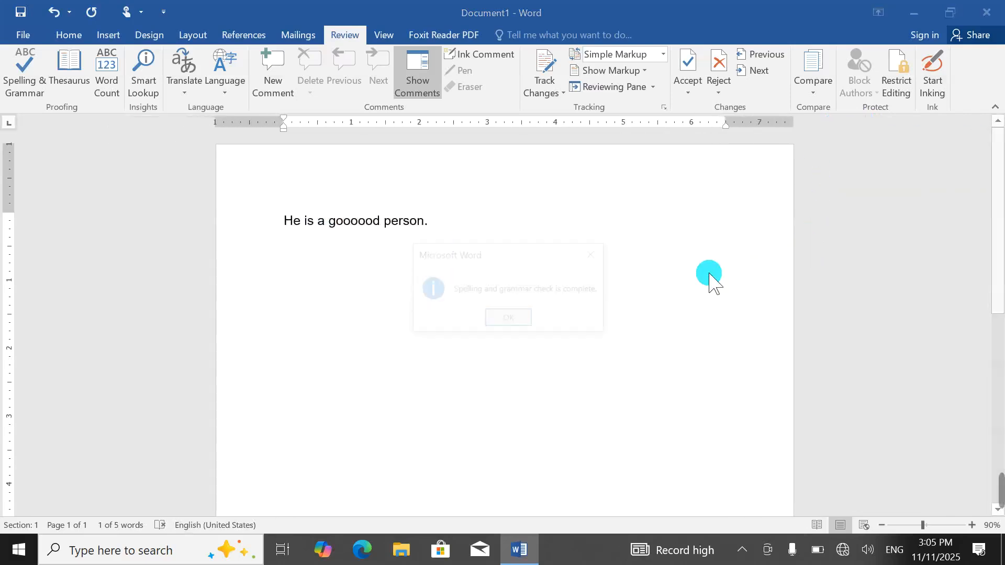
left_click(507, 320)
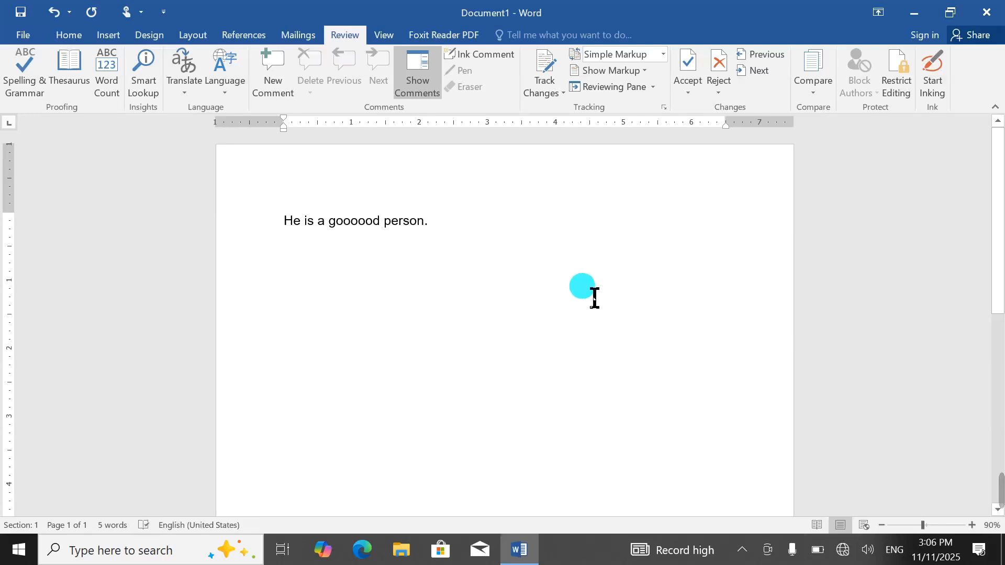
key("ctrl+z")
Step: Copy the sentence "He is a goooood person." and paste it six times on the lines below
mouse_move(455, 234)
left_mouse_down()
mouse_move(293, 234)
mouse_move(278, 225)
left_mouse_up()
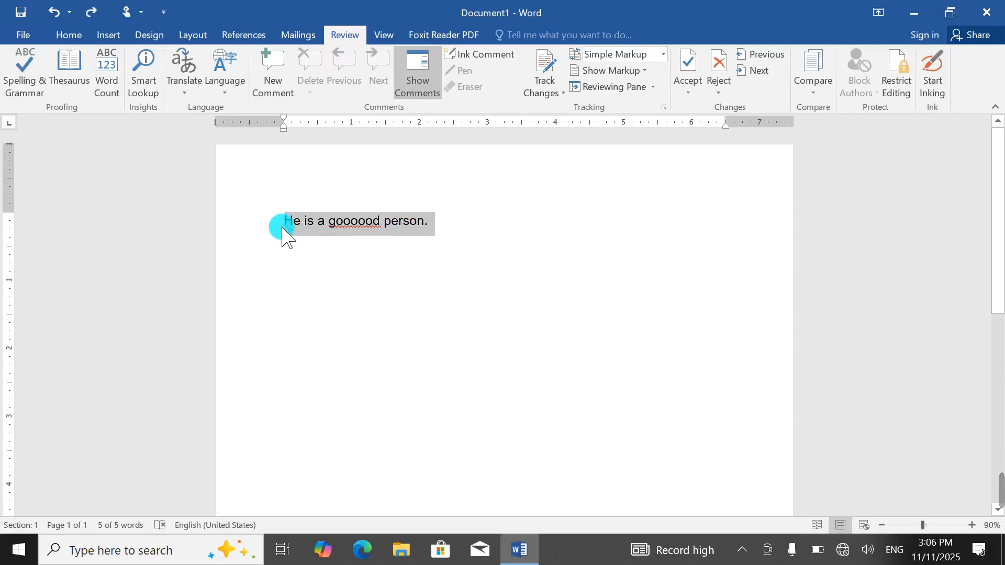
left_click(312, 272)
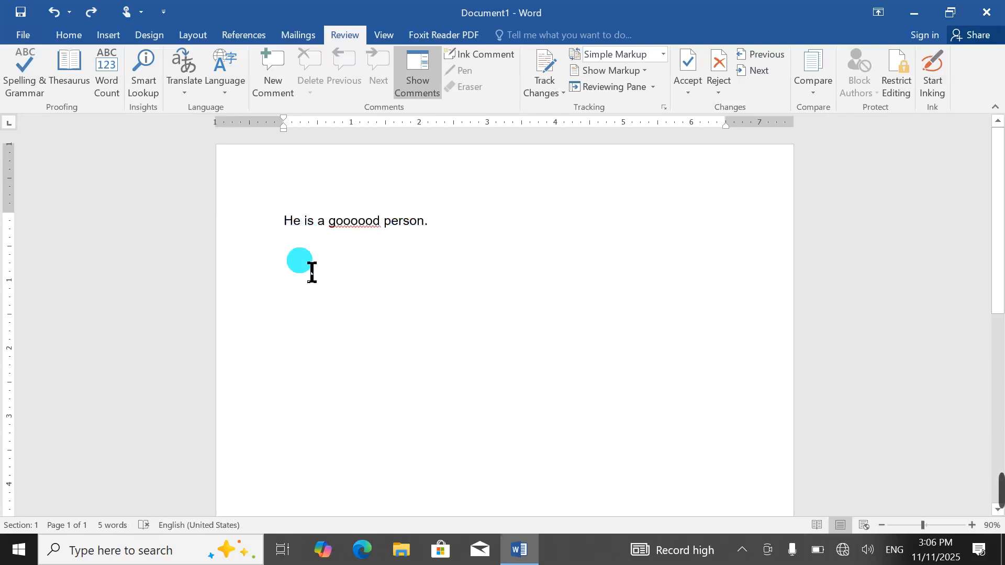
key("ctrl+v")
key("ctrl+v")
key("ctrl+v")
key("ctrl+v")
key("ctrl+v")
key("ctrl+v")
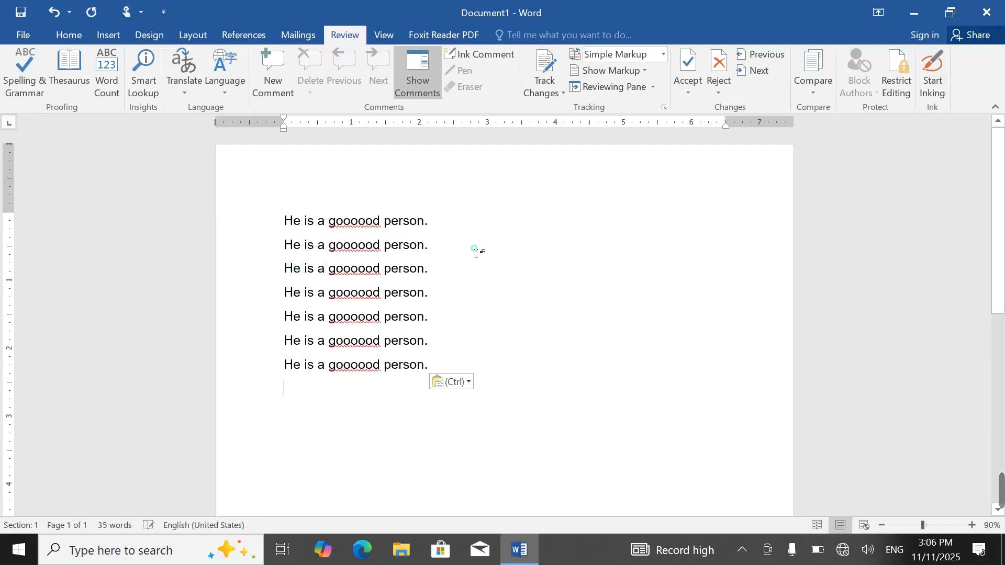
Step: In the spelling check, ignore the first flagged "goooood" words singly and the remaining ones all at once, and undo the ignoring
left_click(25, 73)
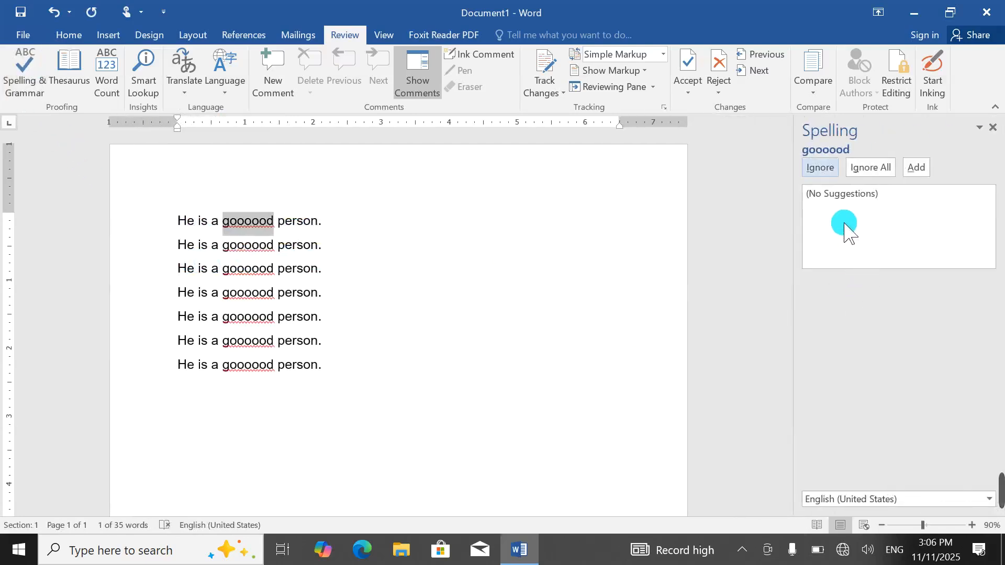
left_click(821, 173)
left_click(820, 171)
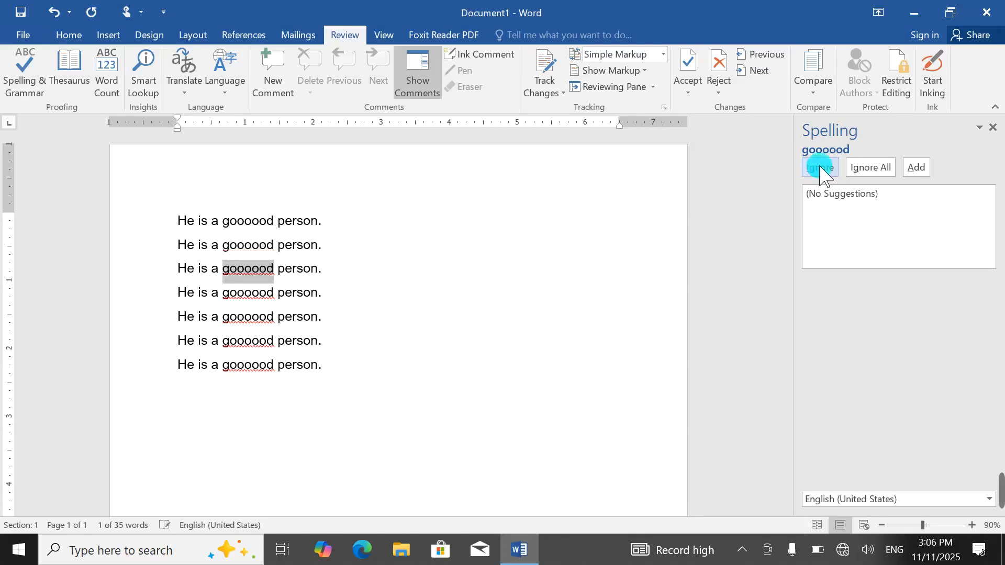
left_click(820, 172)
left_click(871, 170)
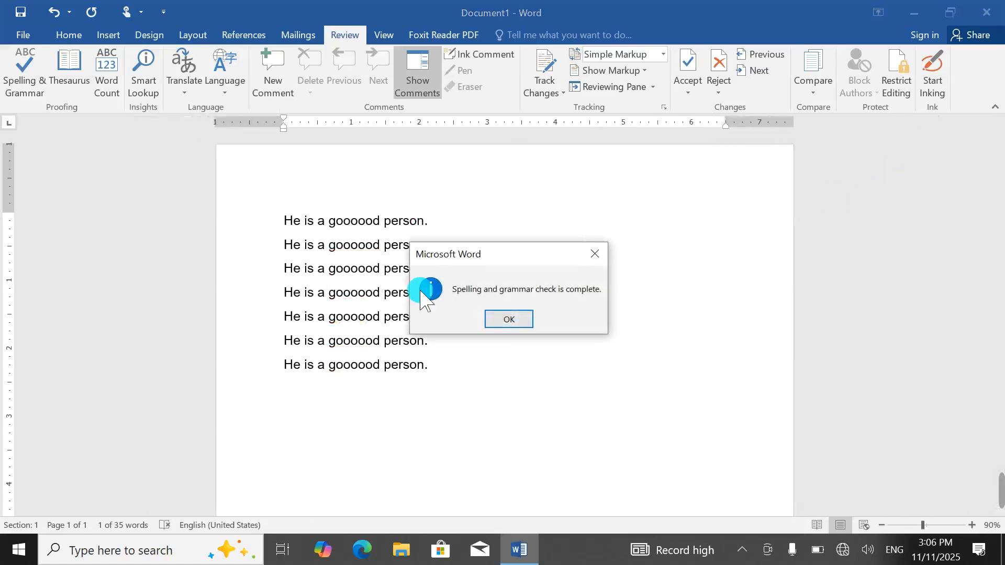
left_click(511, 317)
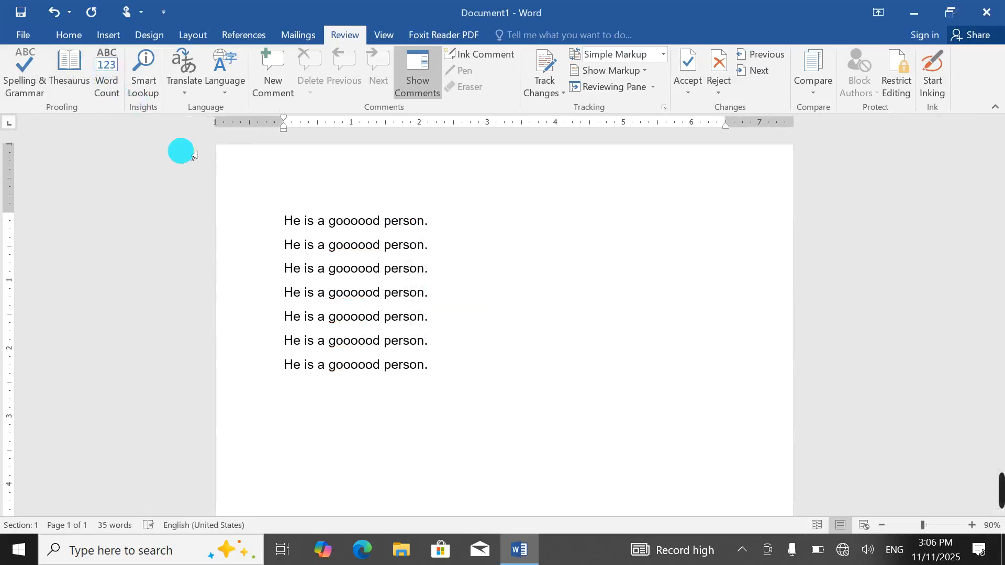
key("ctrl+z")
key("ctrl+z")
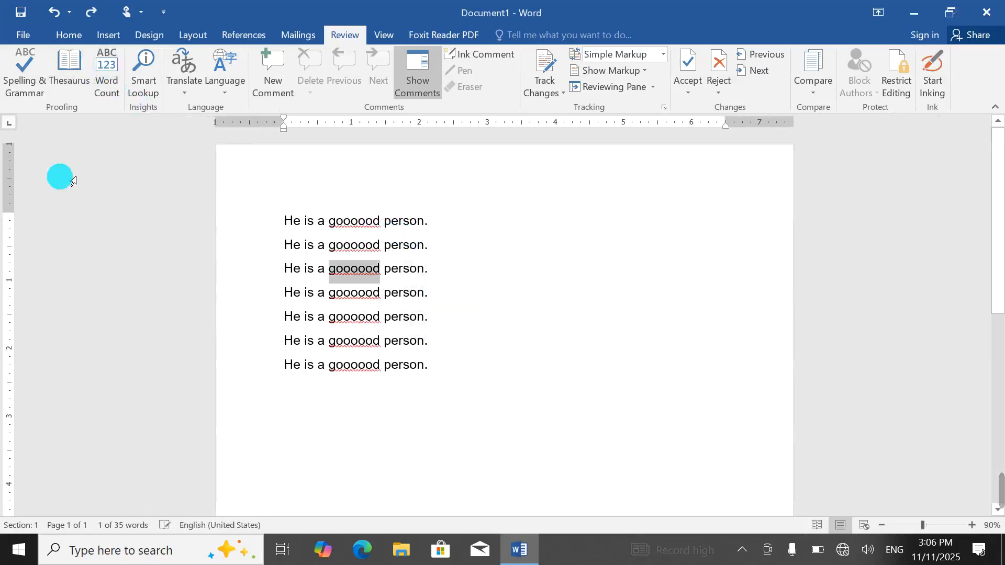
Step: Run the spelling check again, add "goooood" to the dictionary, and check the rest of the document
left_click(21, 84)
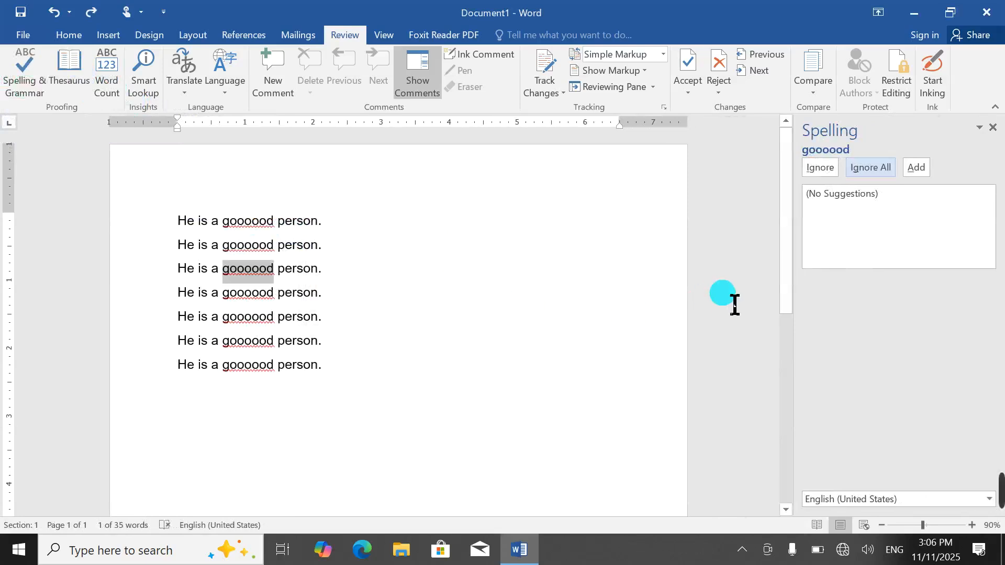
left_click(916, 168)
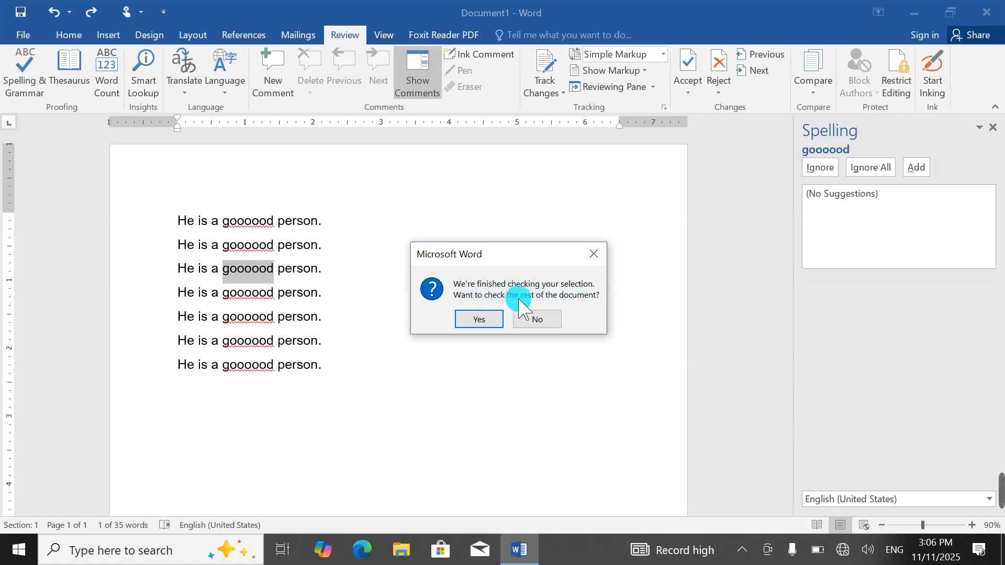
left_click(481, 322)
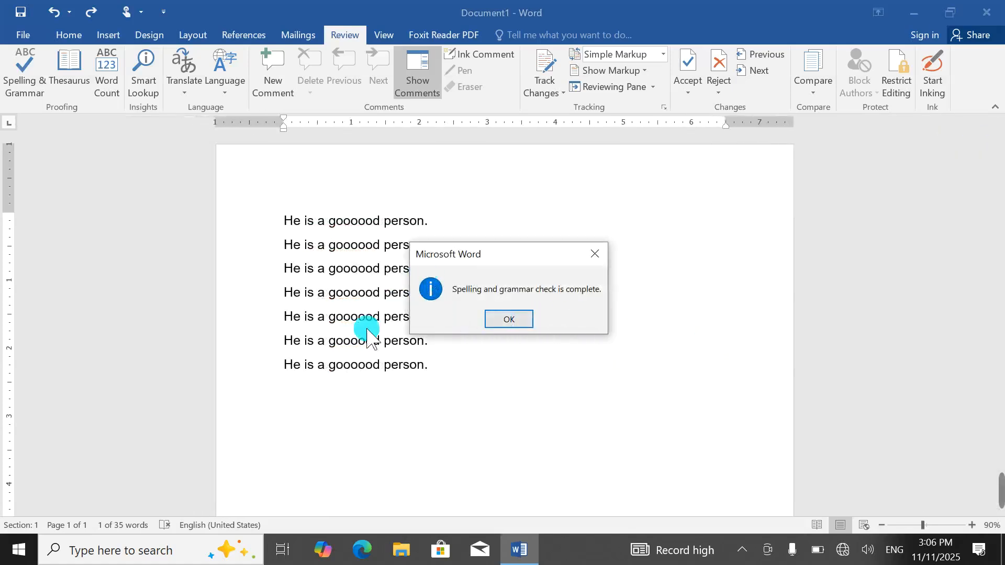
left_click(515, 323)
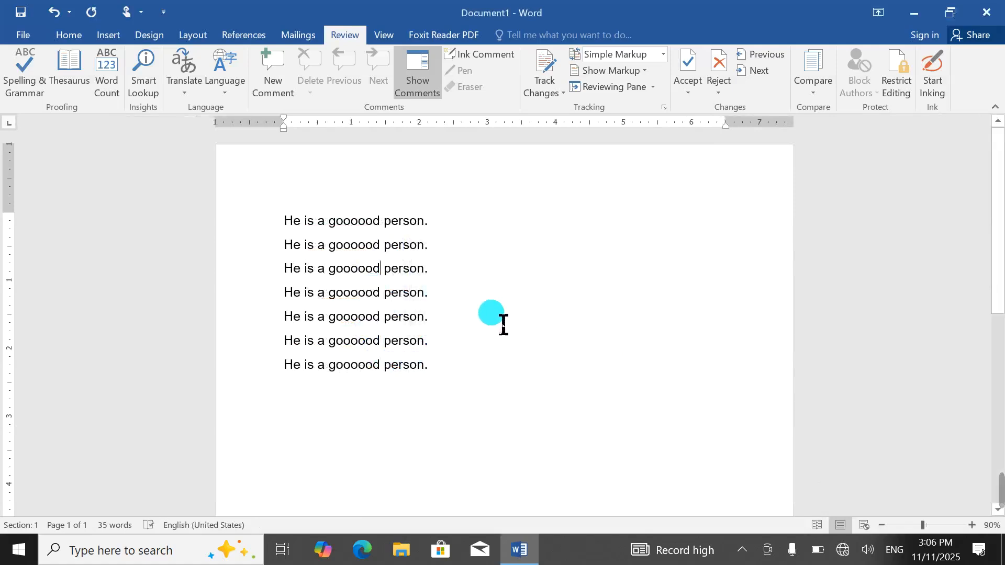
Step: Write the word "Goooood" on the empty line below the last sentence
left_click(380, 268)
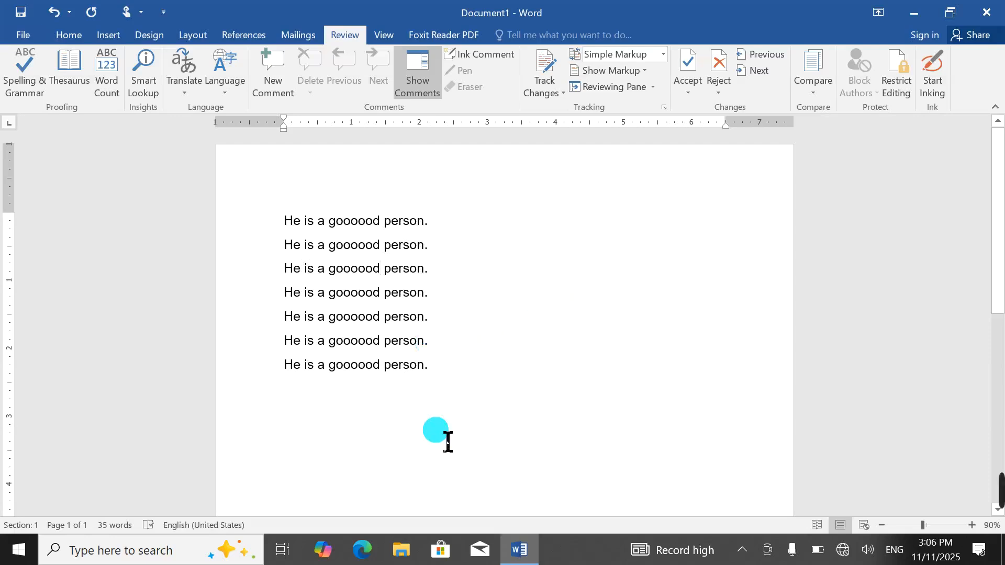
left_click(298, 432)
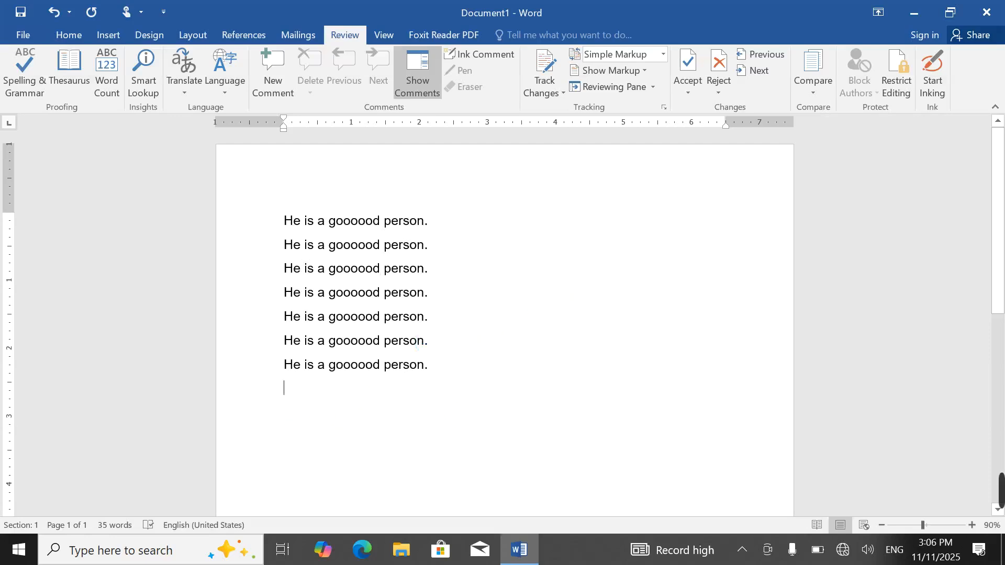
type("goo")
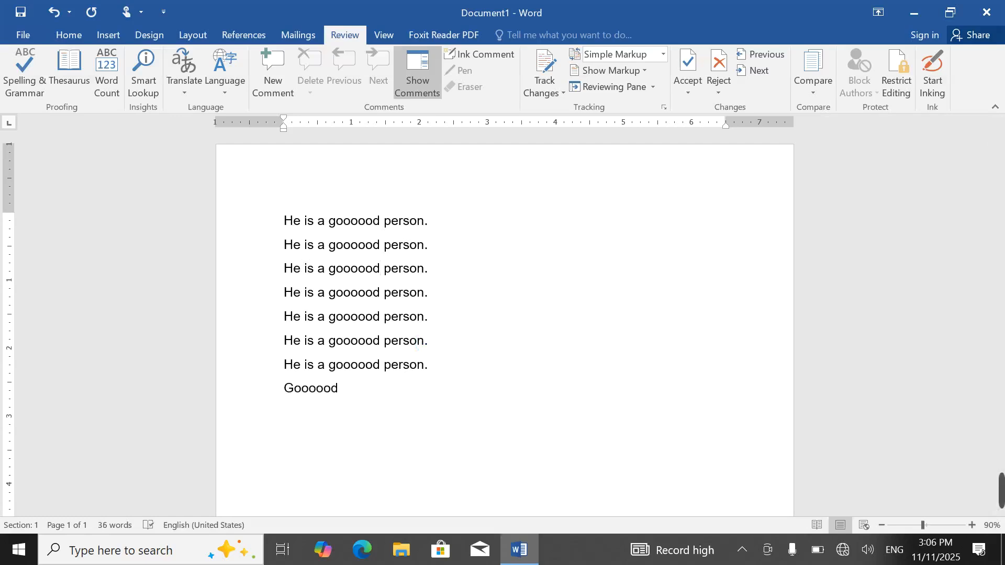
Step: Clear the whole document, and undo the deletion, the extra typed word and the dictionary addition
key("ctrl+a")
key("Delete")
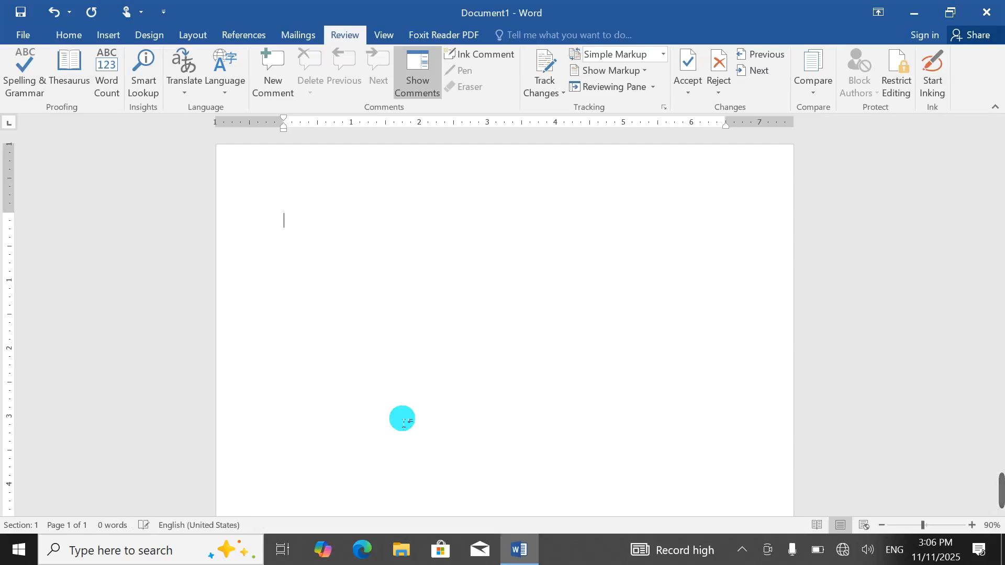
key("ctrl+z")
key("ctrl+z")
key("ctrl+z")
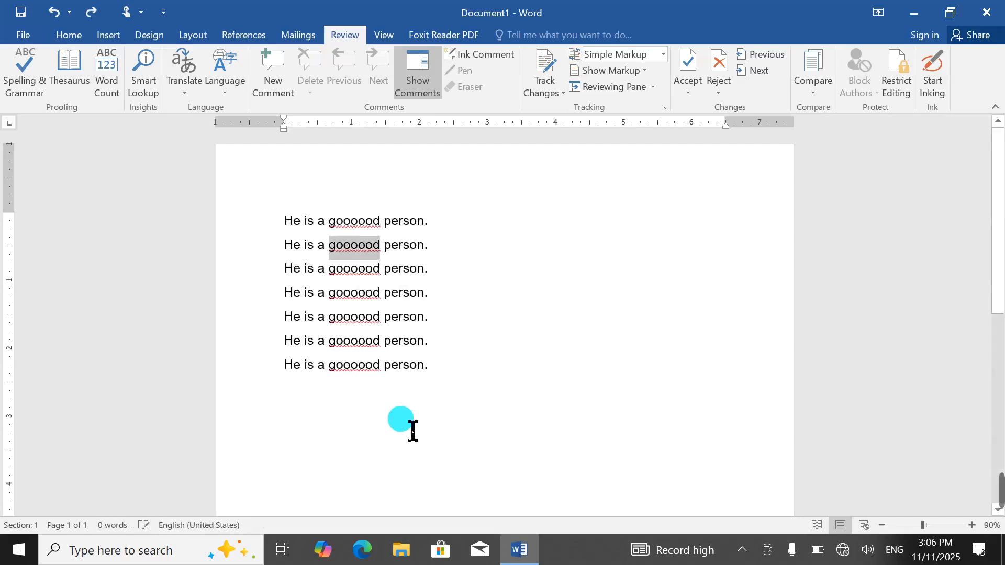
Step: Open the spelling check on the repeated sentences, close it without changes, and delete all the text
left_click(20, 66)
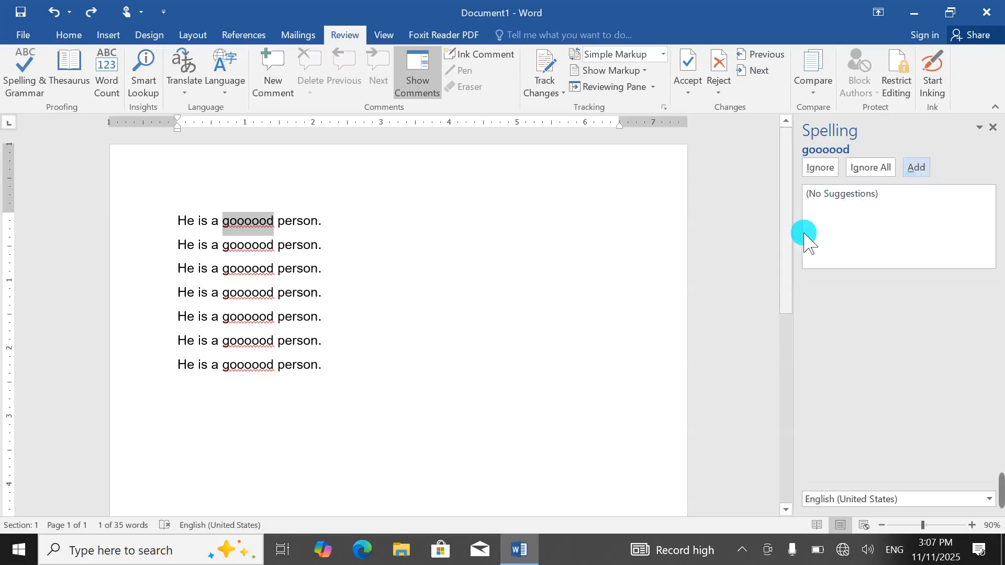
left_click(992, 127)
key("ctrl+a")
key("Delete")
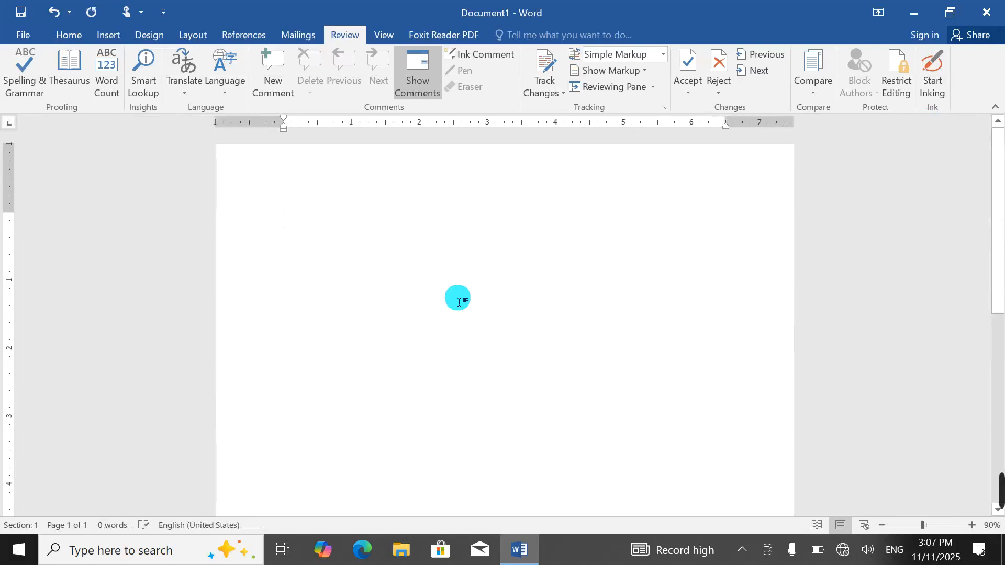
Step: Write "Are you angry" with two spaces before "angry" and run the spelling and grammar check on it
type("Are")
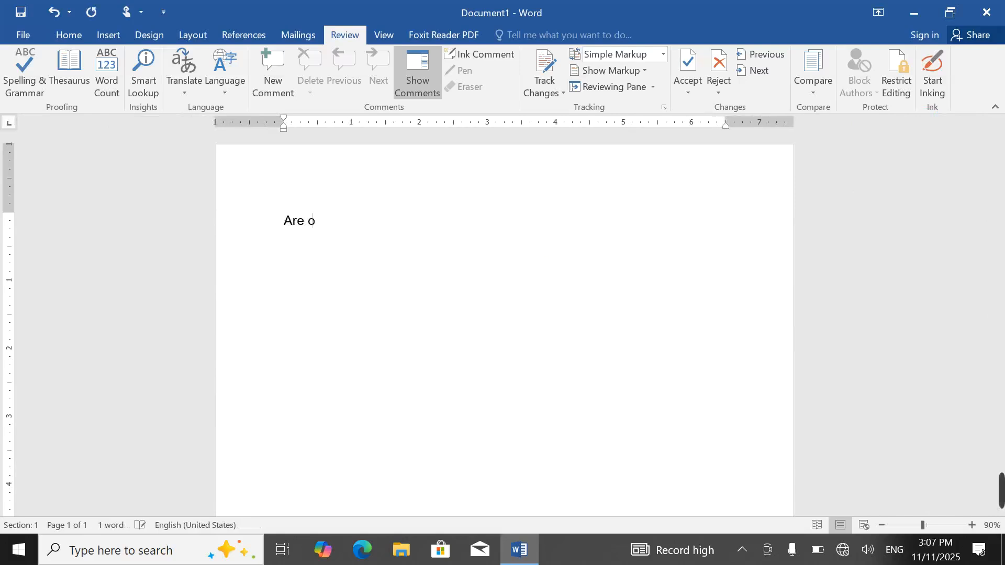
type(" you  angry")
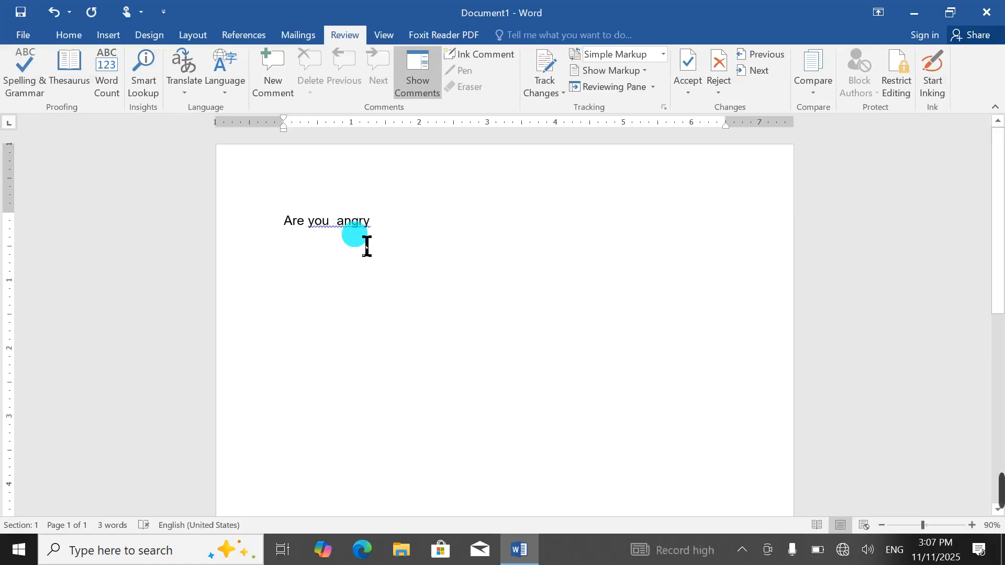
left_click(31, 73)
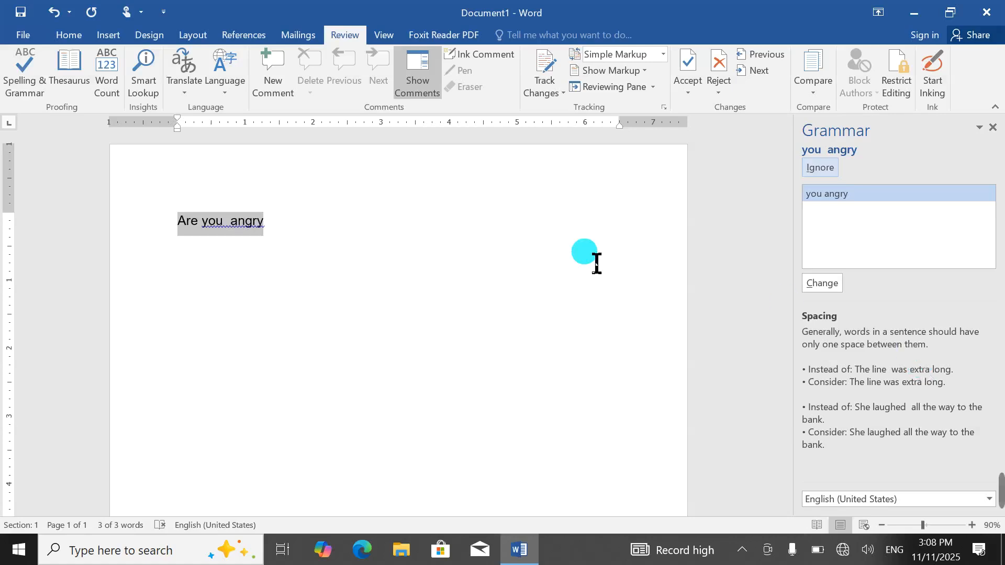
left_click(335, 221)
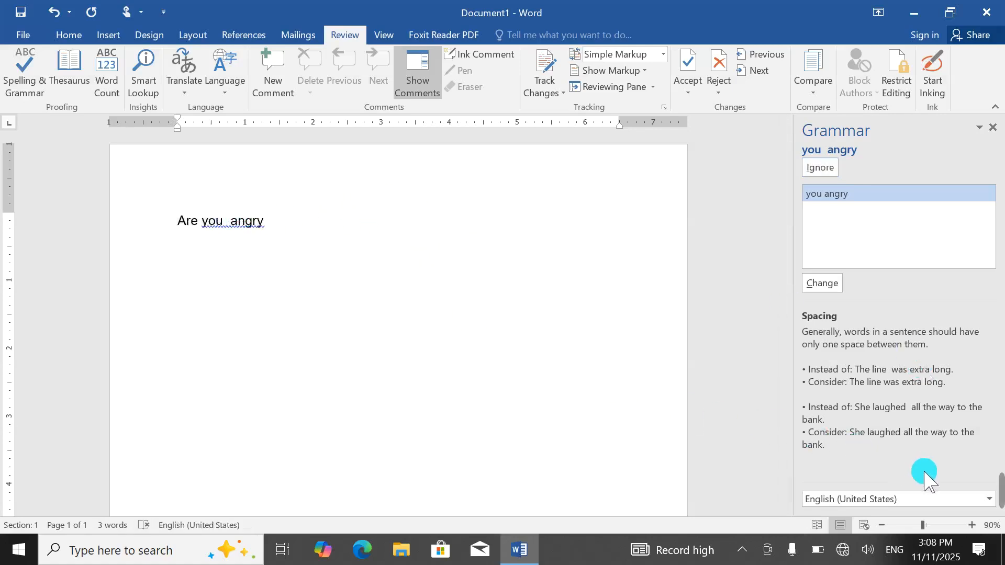
mouse_move(998, 506)
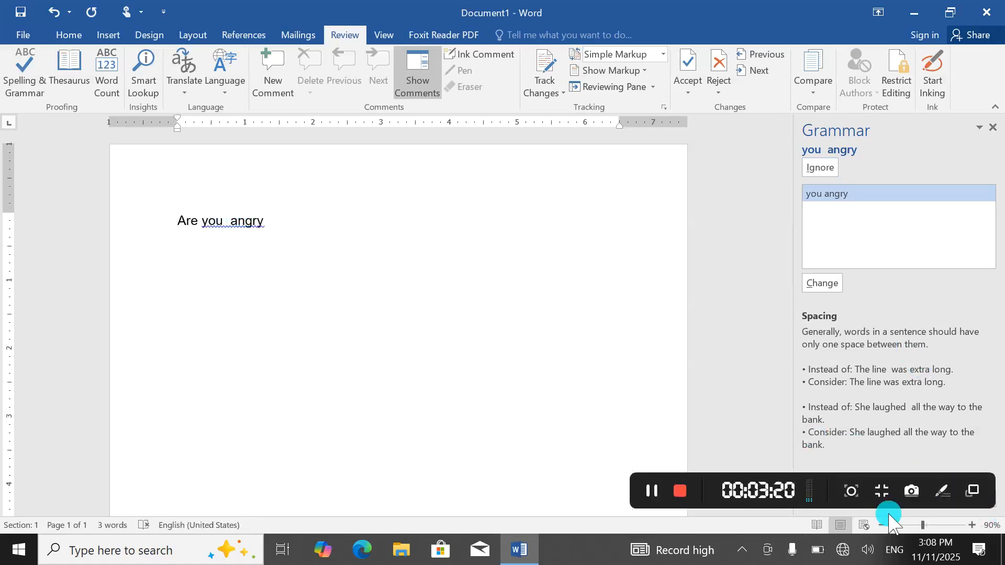
left_click(658, 494)
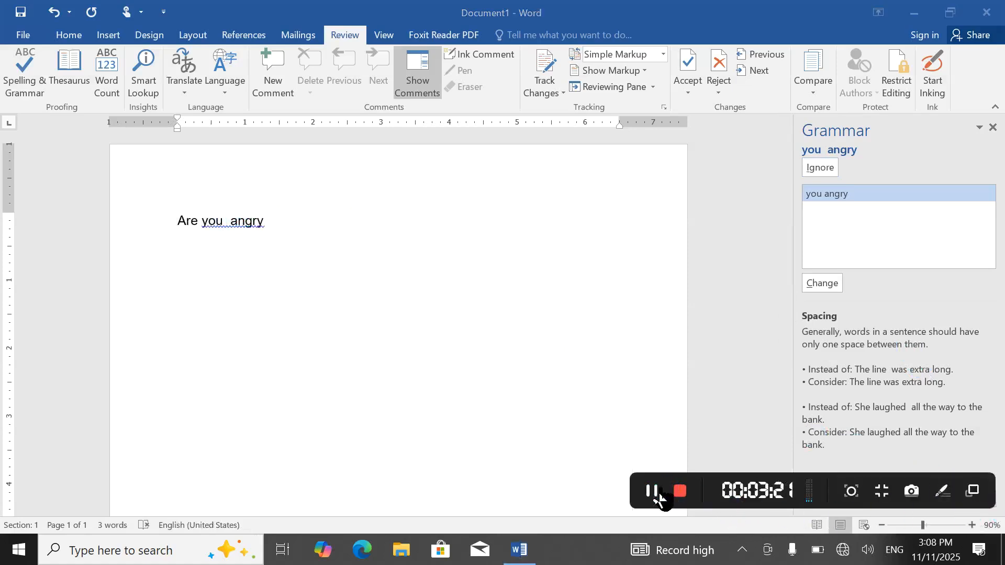
Step: Delete the extra space between "you" and "angry" in the sentence and close the grammar check
left_click(237, 264)
key("BackSpace")
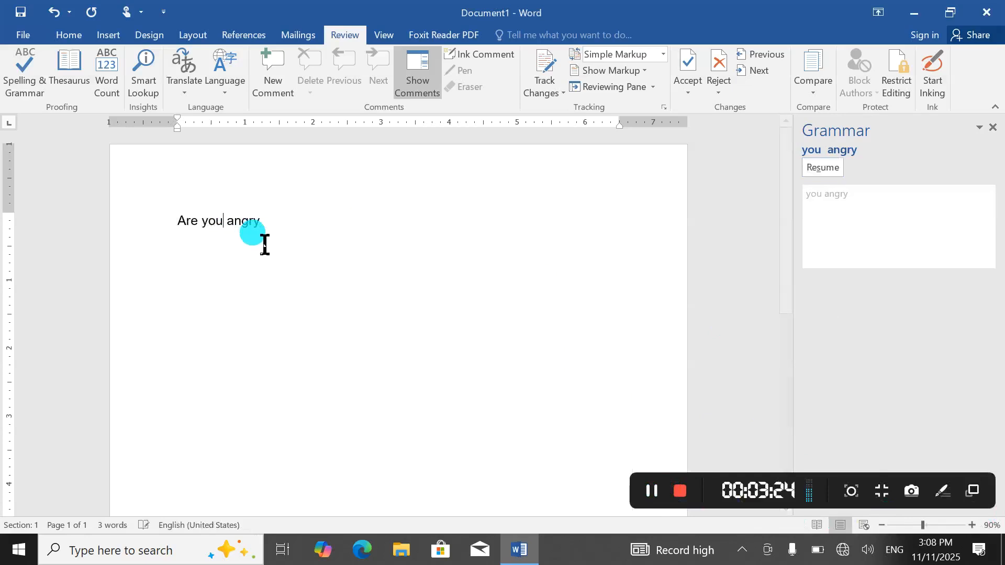
left_click(194, 268)
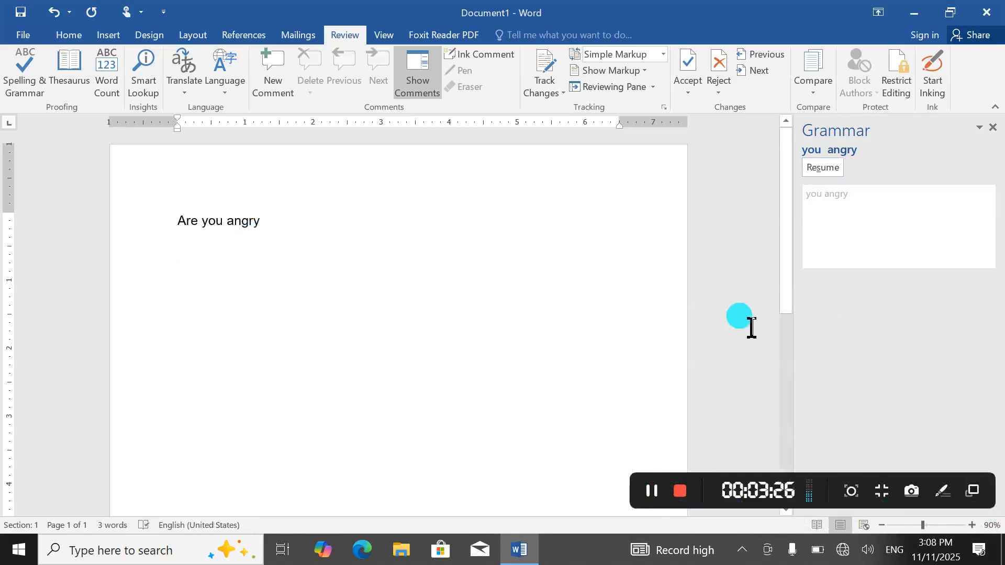
left_click(992, 127)
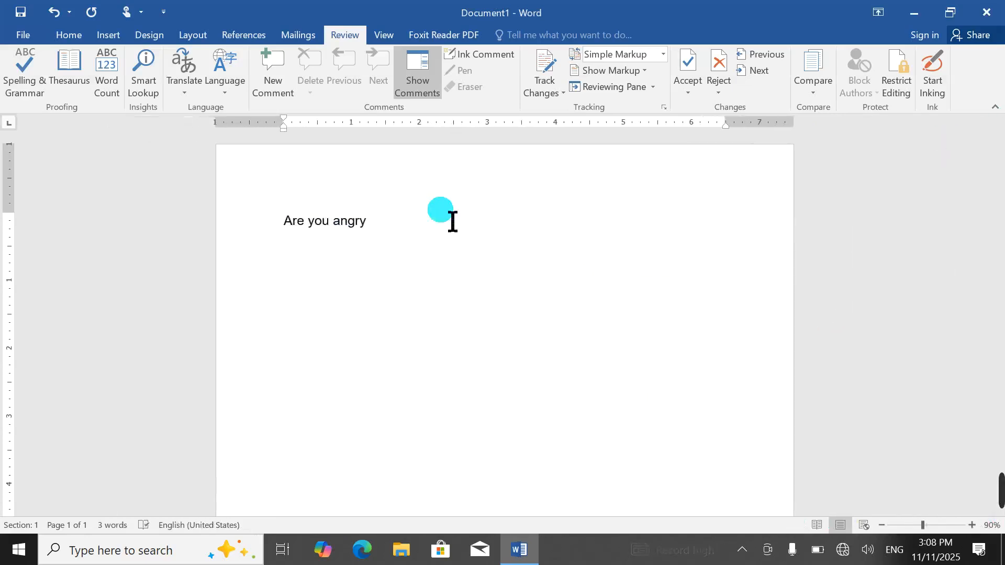
Step: Replace the document's text with "He is a ( doctor )", leaving a space inside each parenthesis
key("ctrl+a")
key("BackSpace")
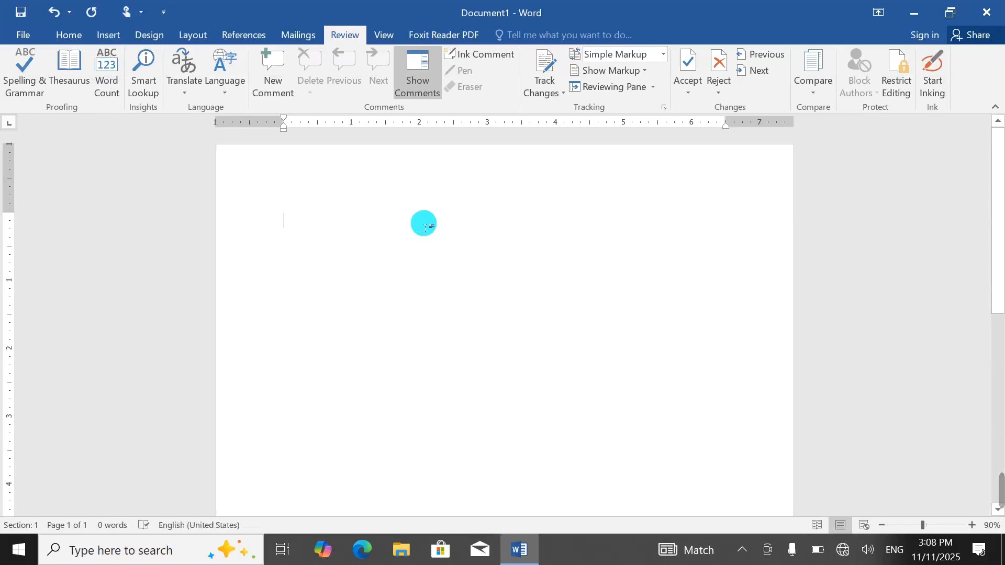
type("he")
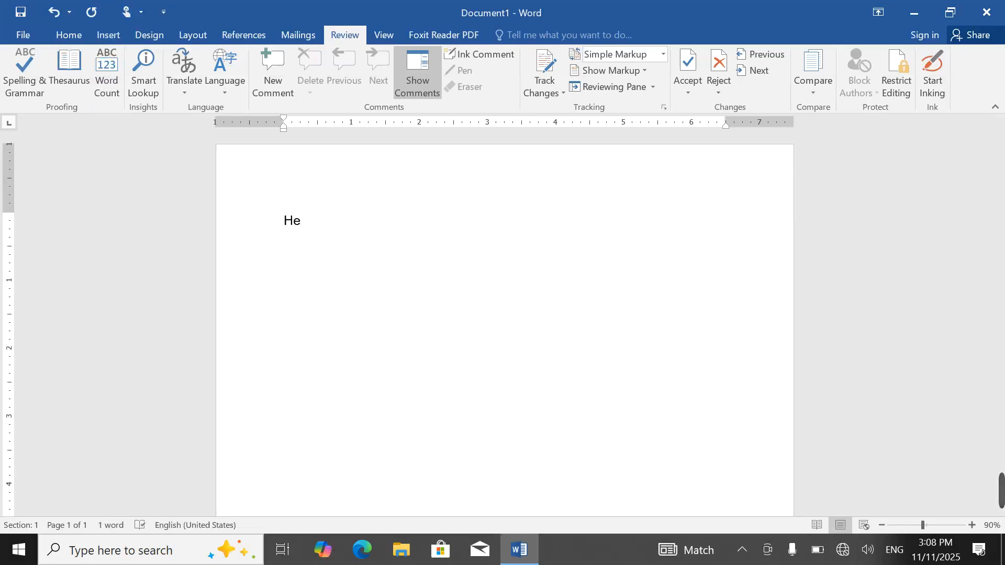
type("( doctor")
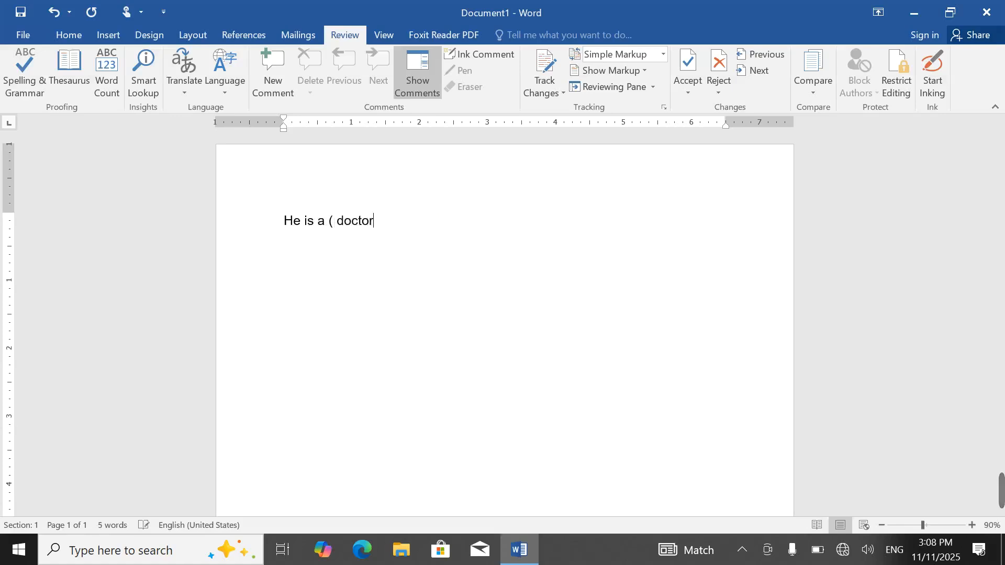
left_click(425, 226)
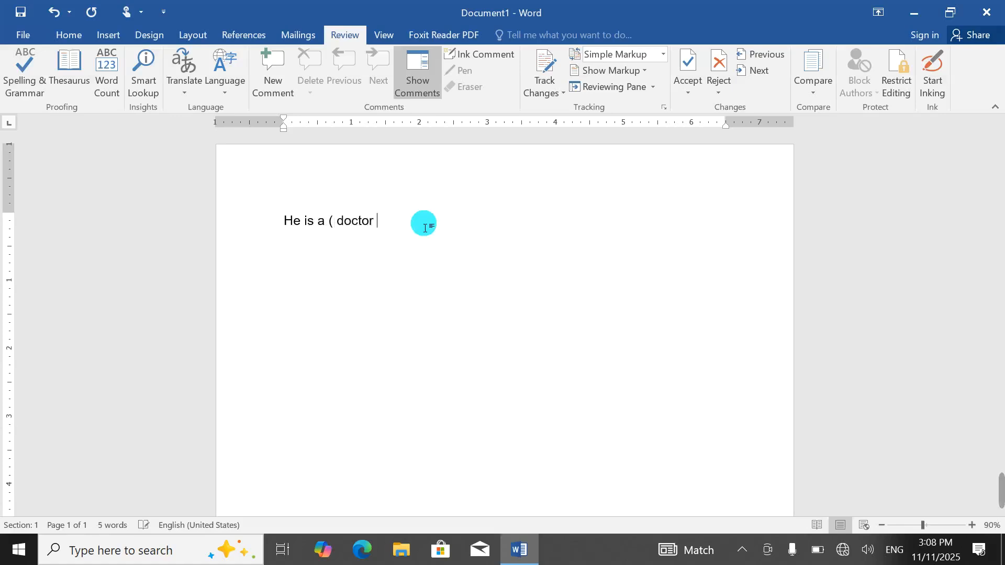
type(")")
left_click(426, 222)
Step: Run the spelling and grammar check and accept the suggested corrections "(doctor" and "doctor)", closing the completion notice
left_click(42, 86)
left_click(794, 264)
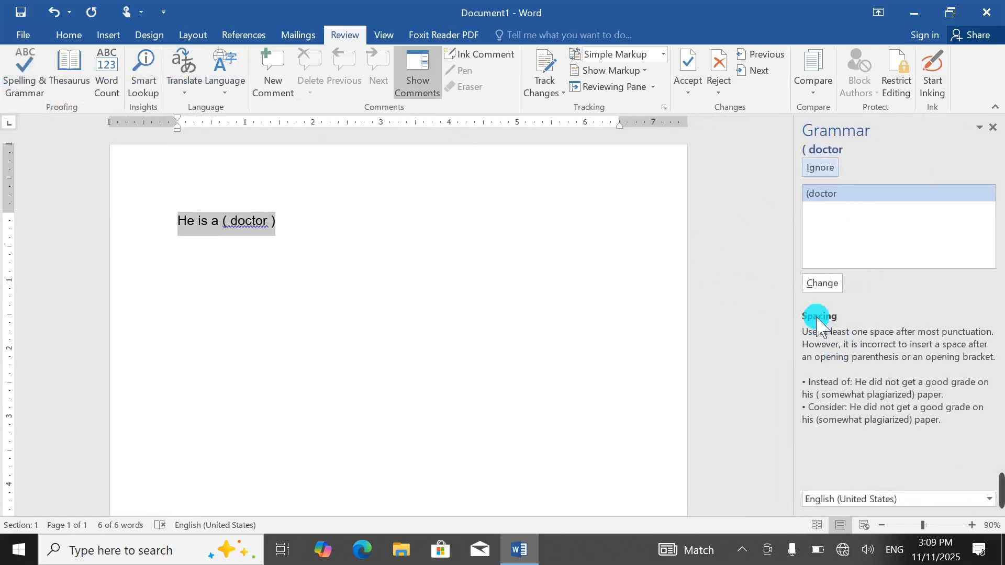
left_click(821, 285)
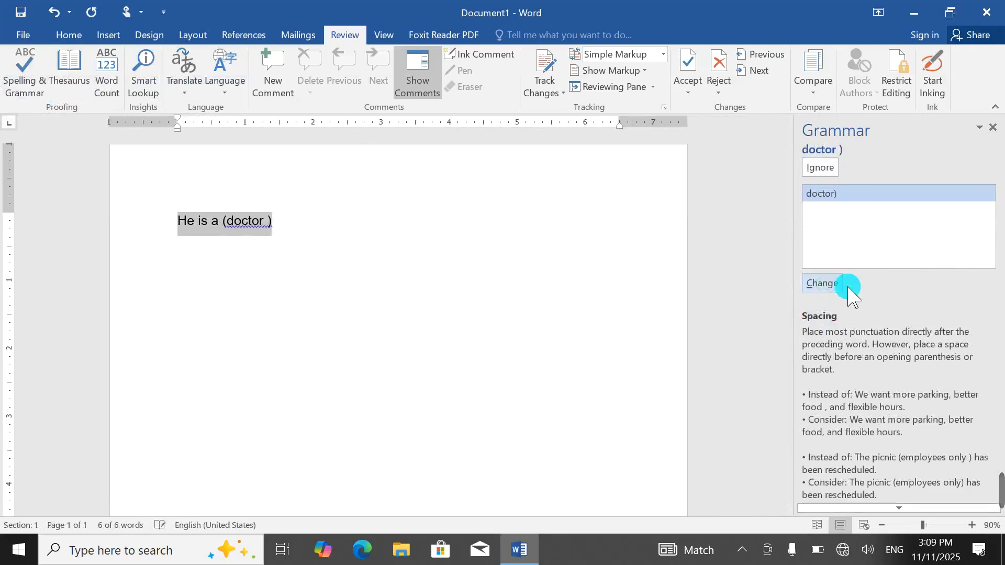
left_click(821, 283)
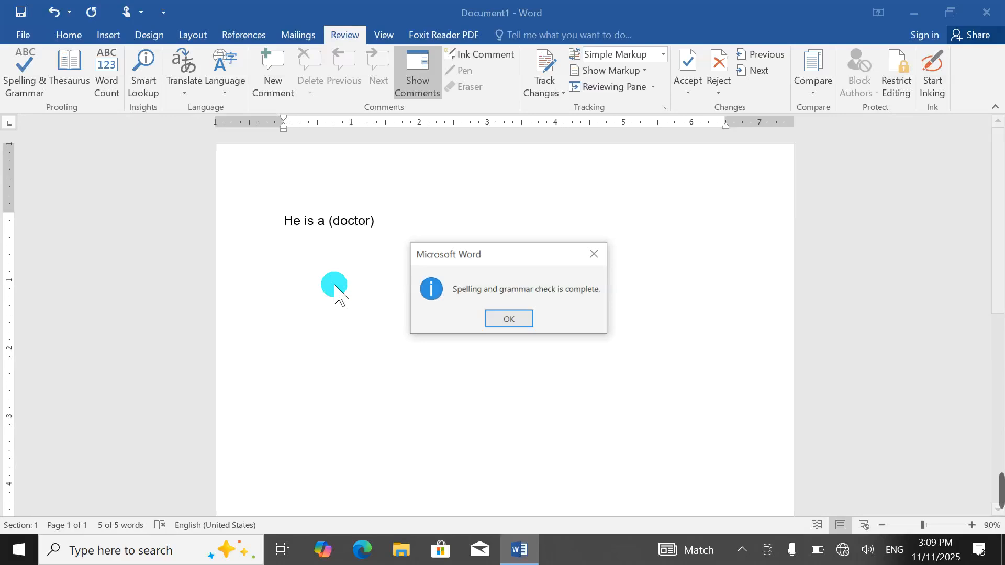
left_click(510, 320)
left_click(296, 233)
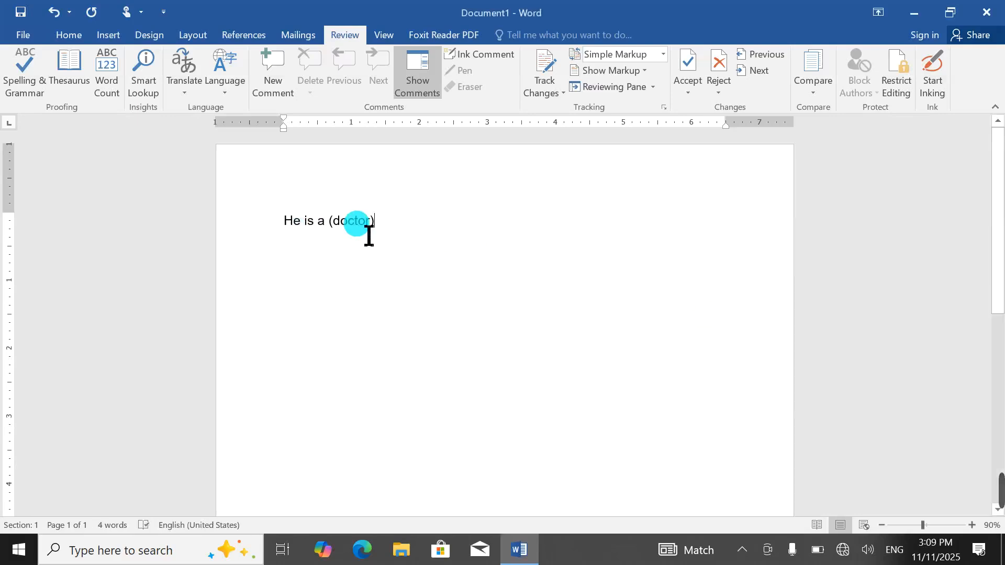
Step: Replace the sentence with a person's first name and add the flagged name to the dictionary
left_click(157, 199)
key("Delete")
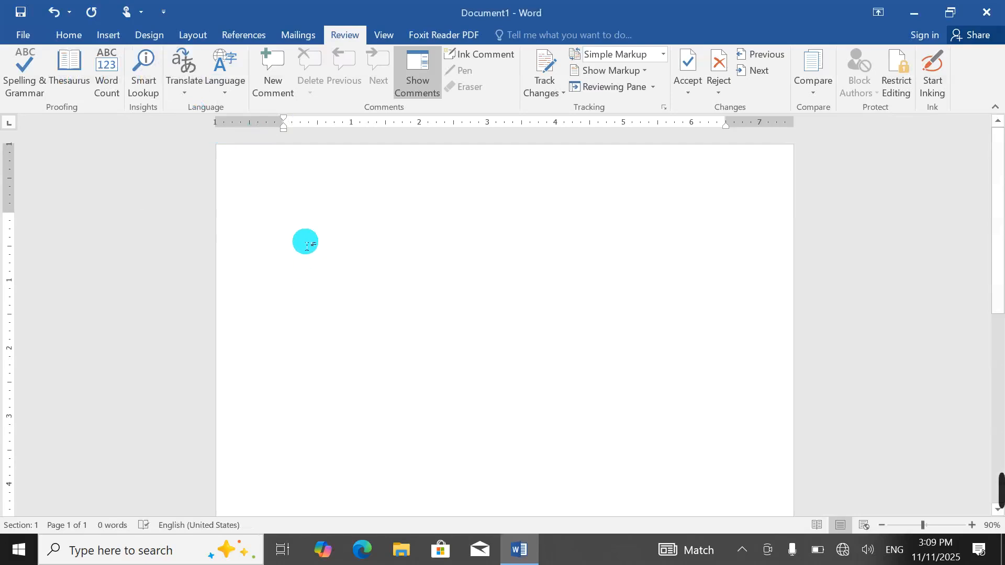
type("wa")
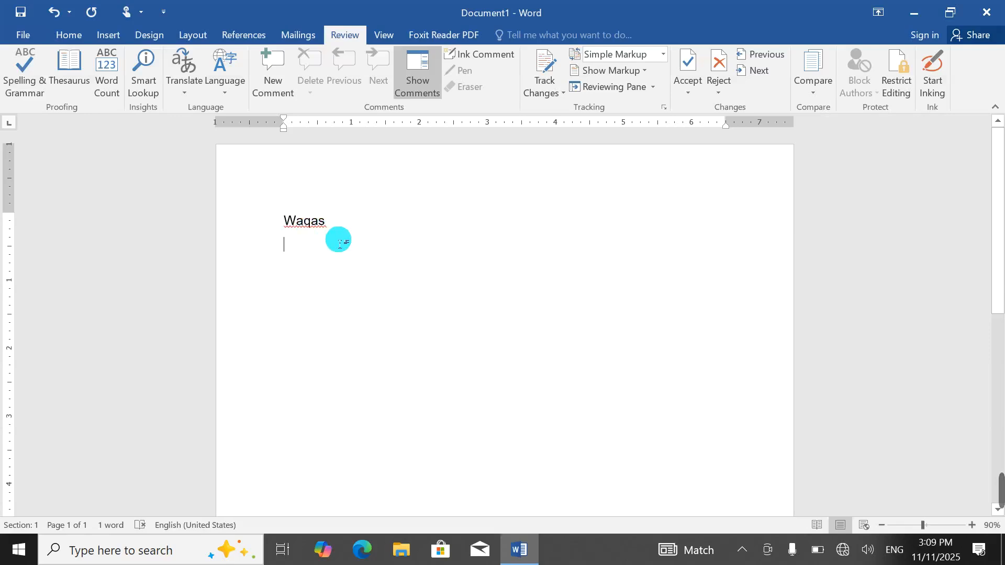
scroll(336, 278, "up", 5)
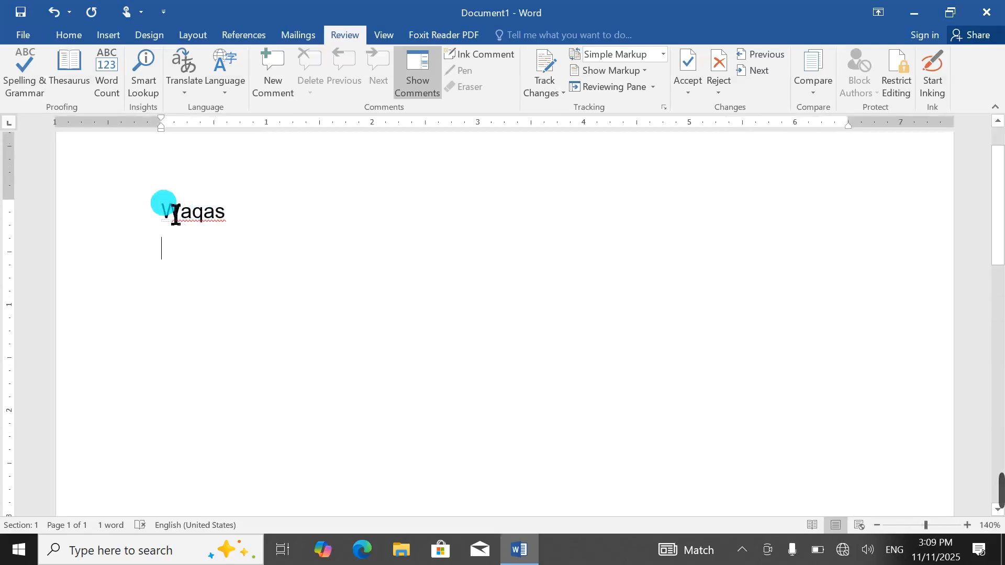
right_click(197, 216)
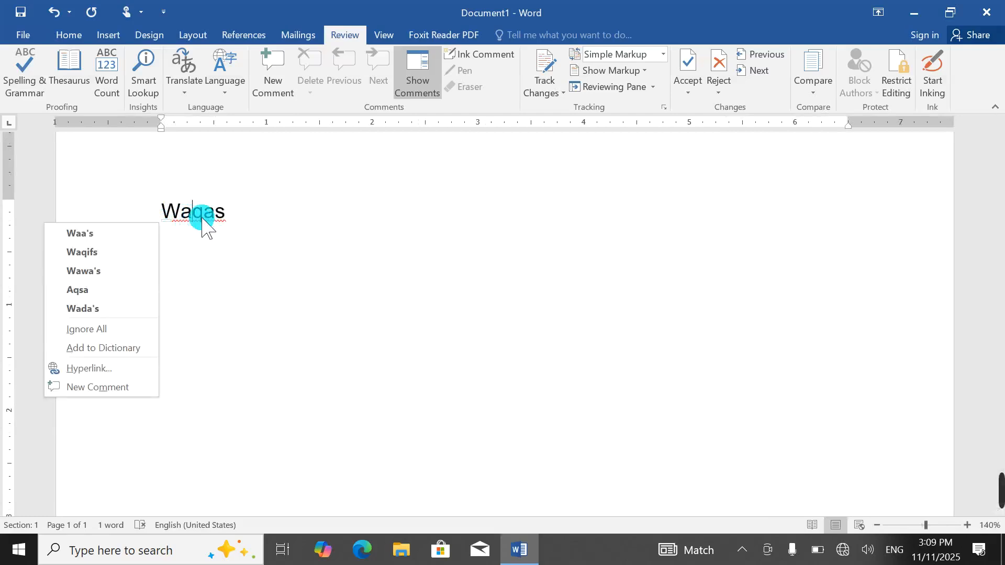
left_click(113, 349)
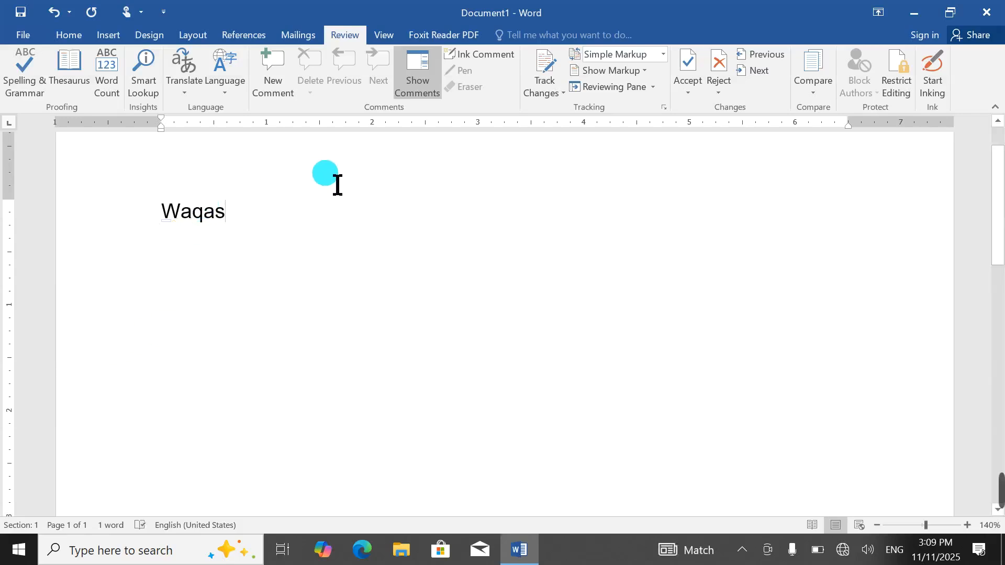
Step: Delete the name and write "Teacher" in its place
left_click(77, 217)
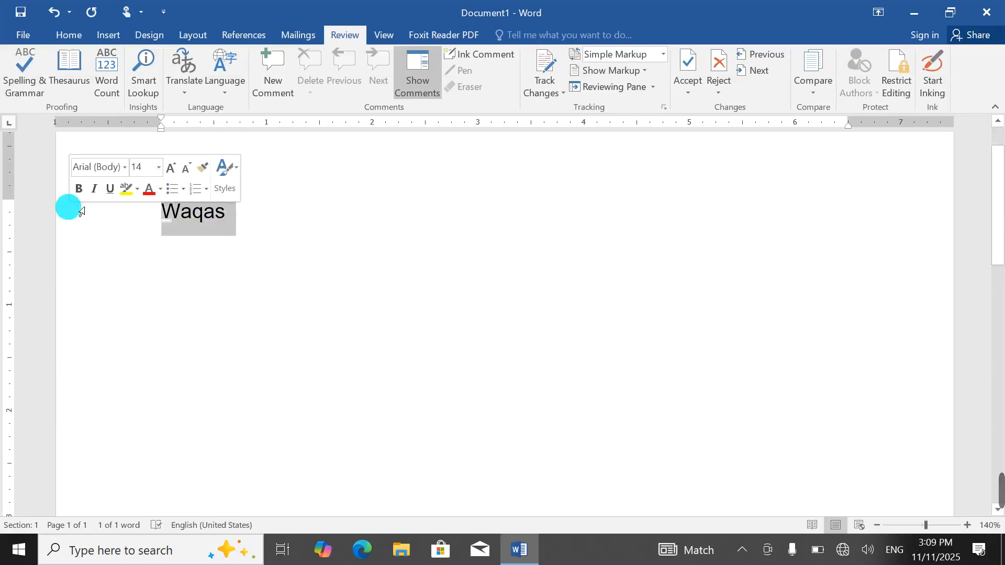
key("Delete")
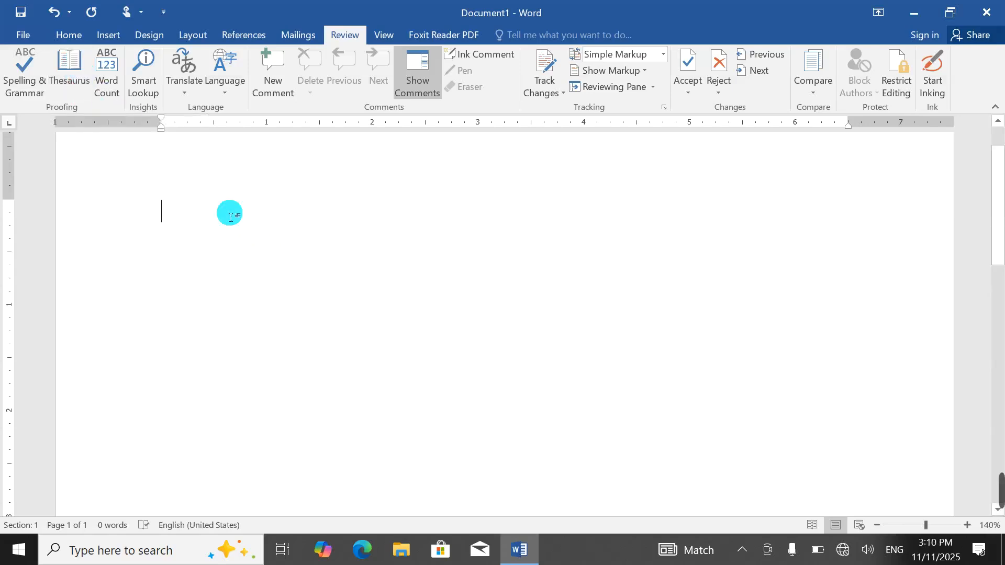
left_click(230, 214)
type("teache")
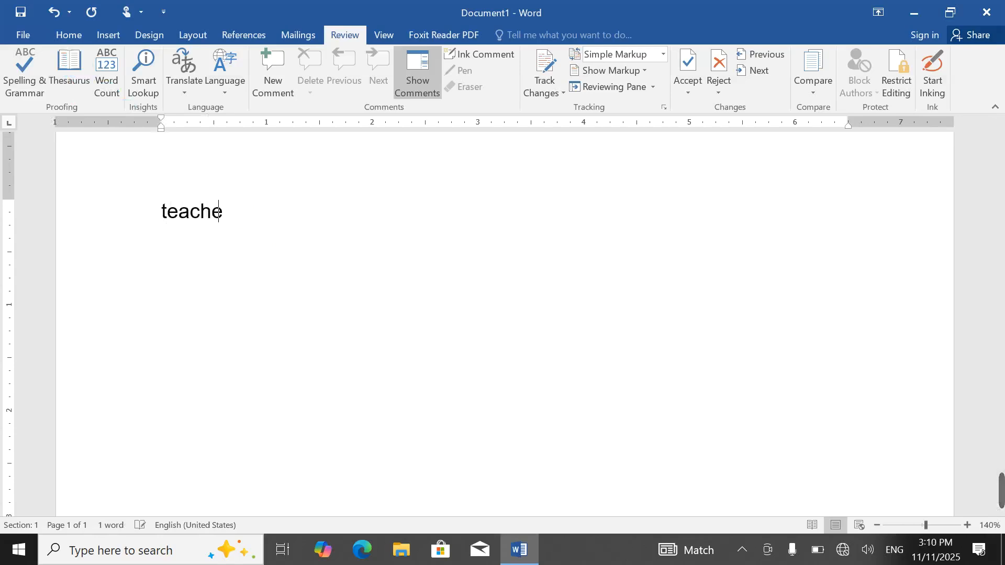
type("r")
key("Return")
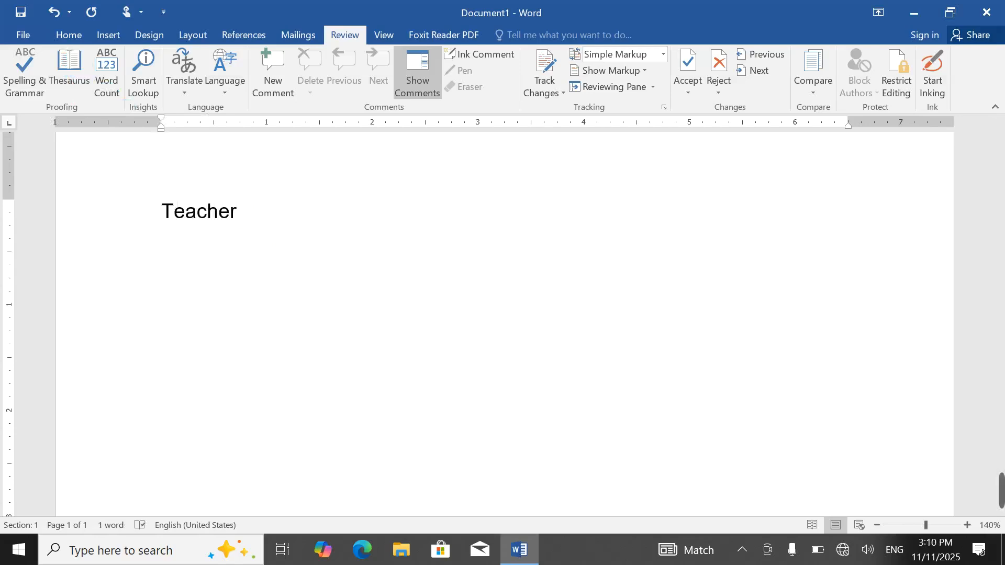
Step: Look up synonyms for "Teacher" in the Thesaurus, delete the word from the document, and close the Thesaurus
left_click(249, 188)
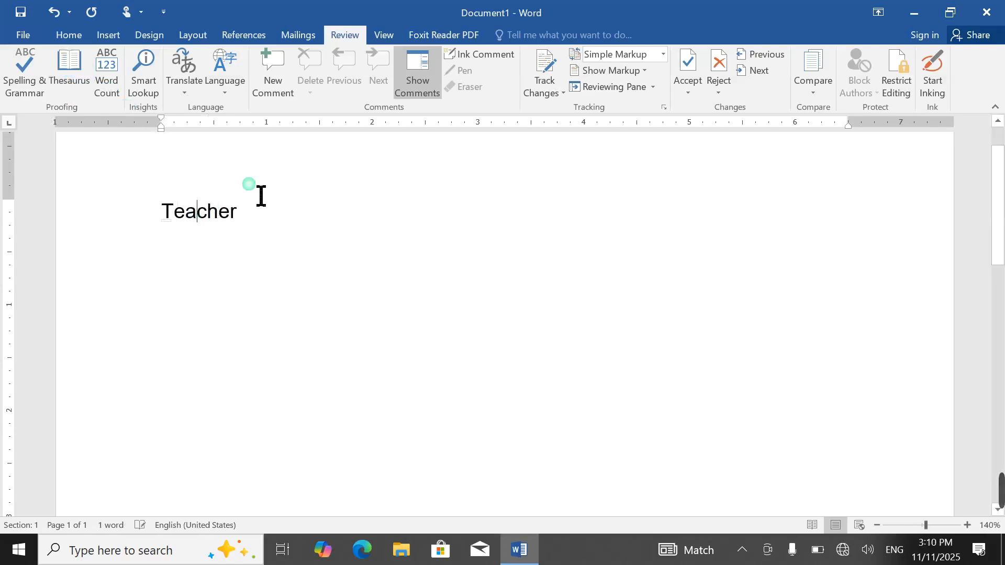
left_click(73, 74)
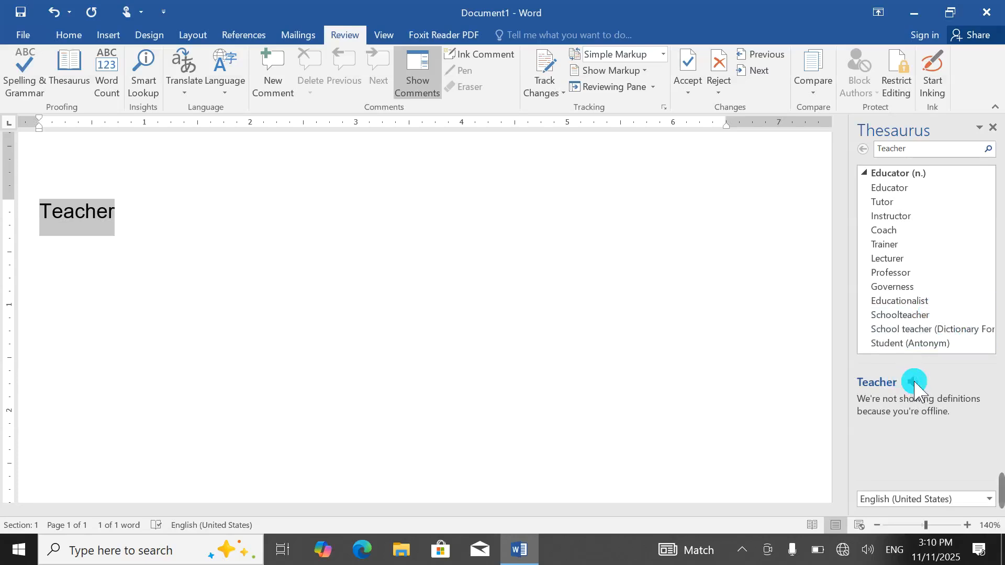
key("Delete")
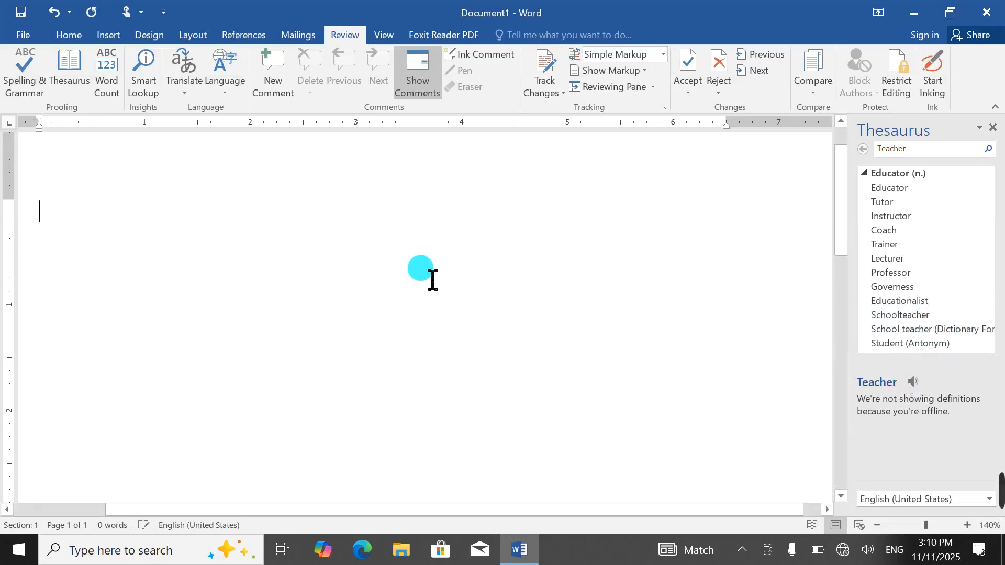
scroll(434, 325, "down", 4)
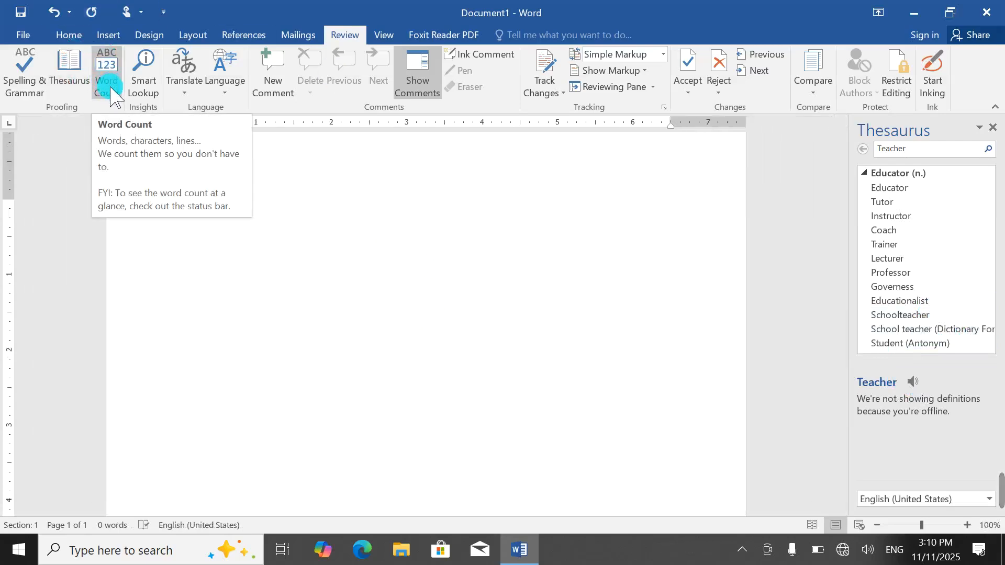
left_click(993, 127)
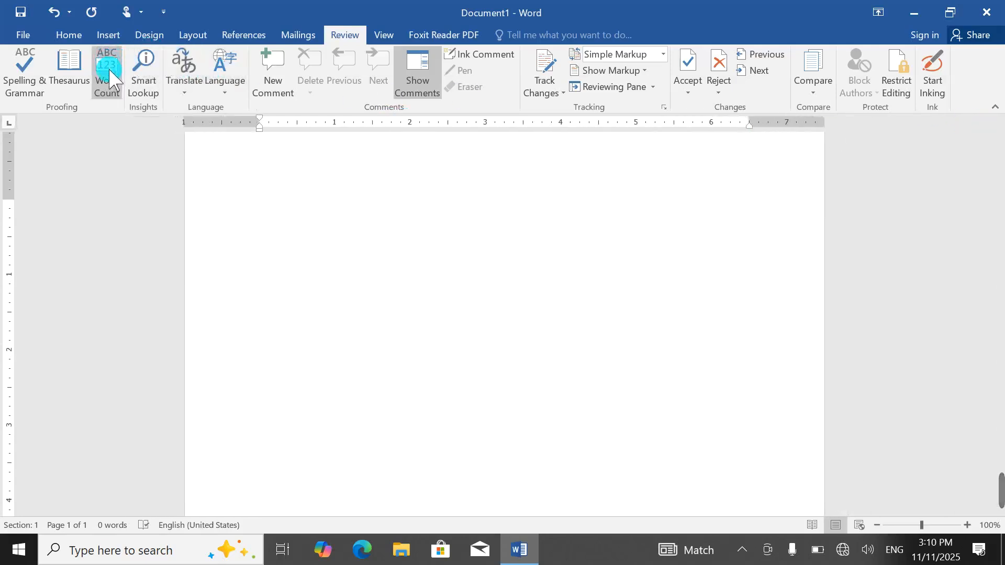
Step: Generate sample paragraphs in the empty document with =rand()
type("=")
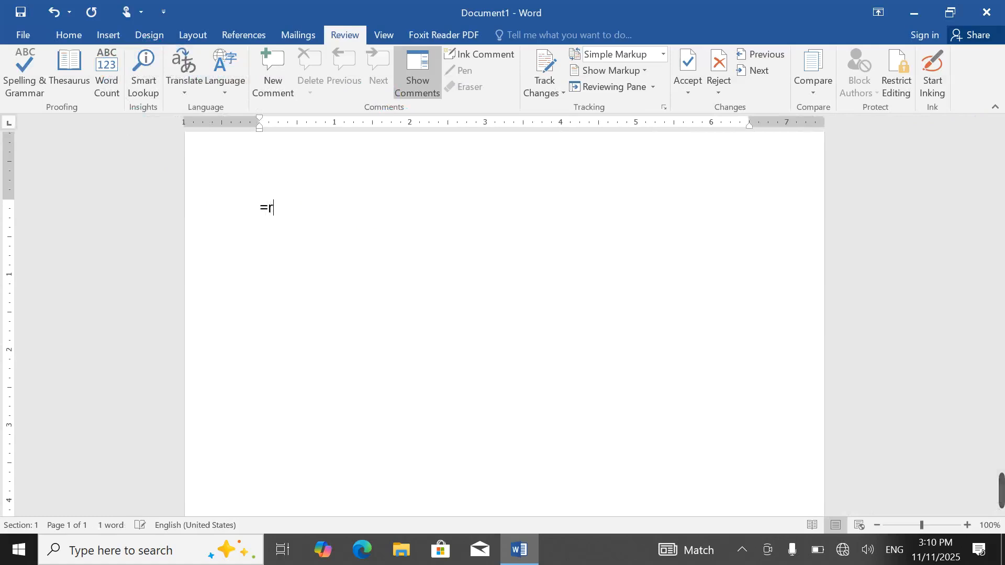
type("rand()")
key("Return")
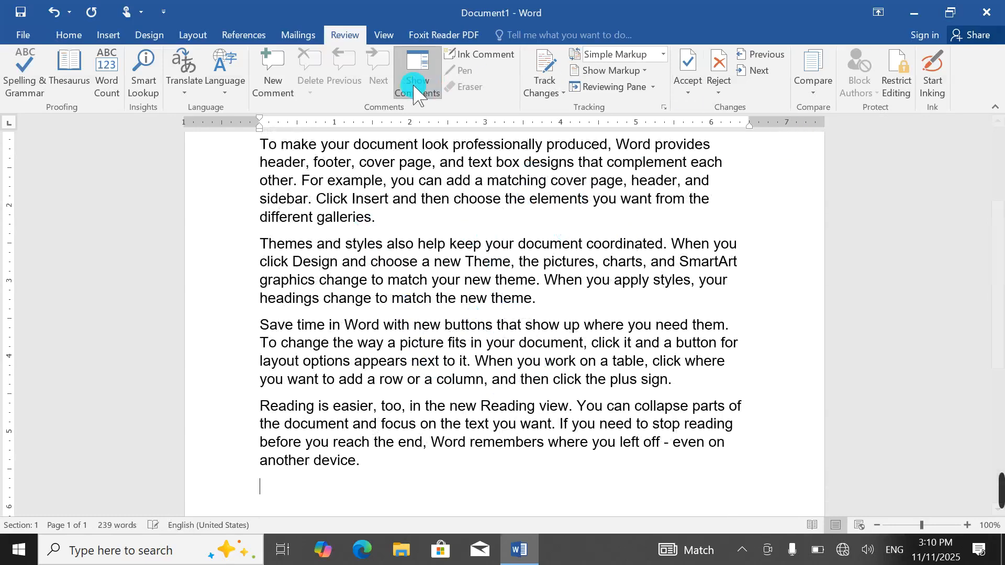
Step: View the word count of the entire text, excluding text boxes, footnotes and endnotes from the statistics
key("ctrl+a")
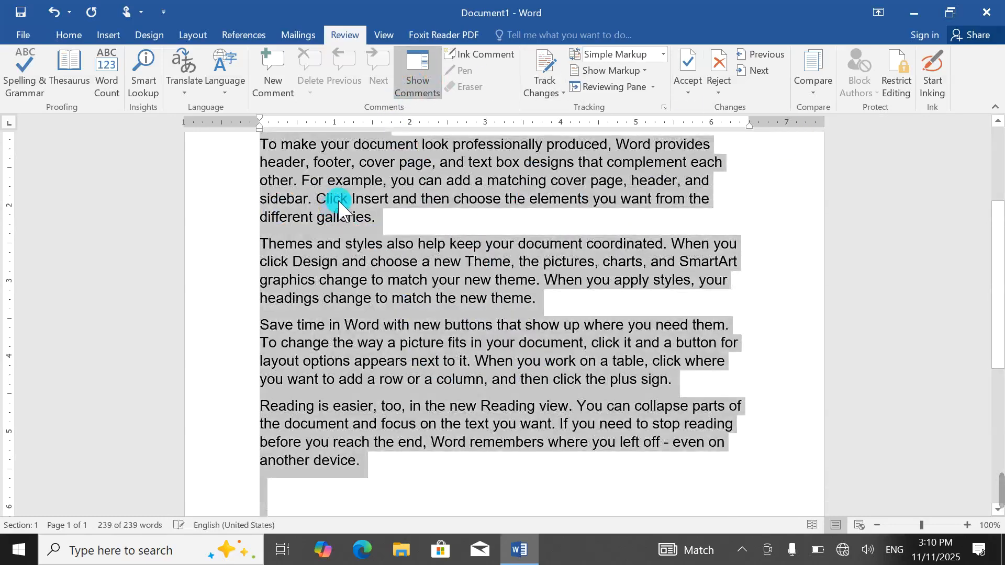
left_click(107, 73)
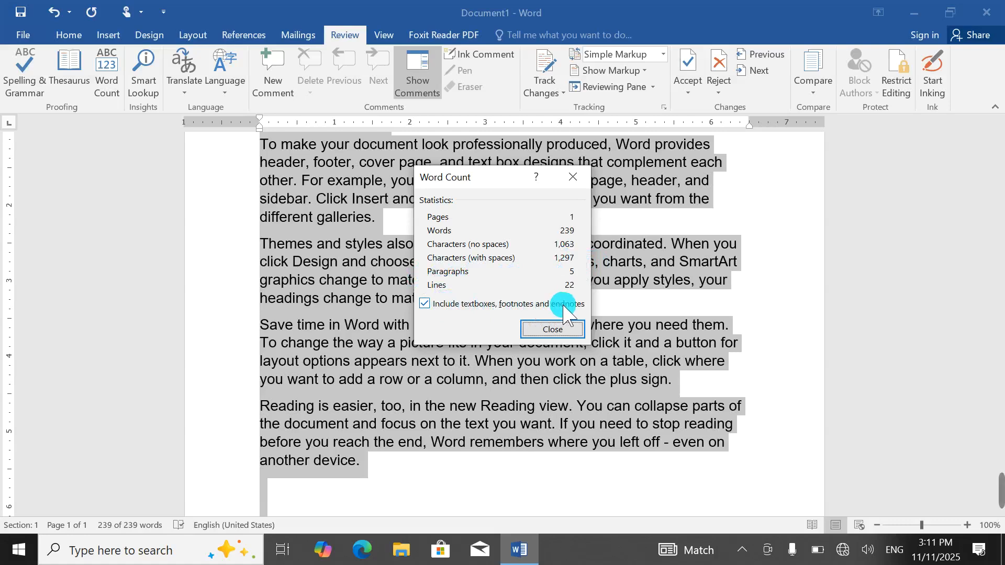
left_click(437, 308)
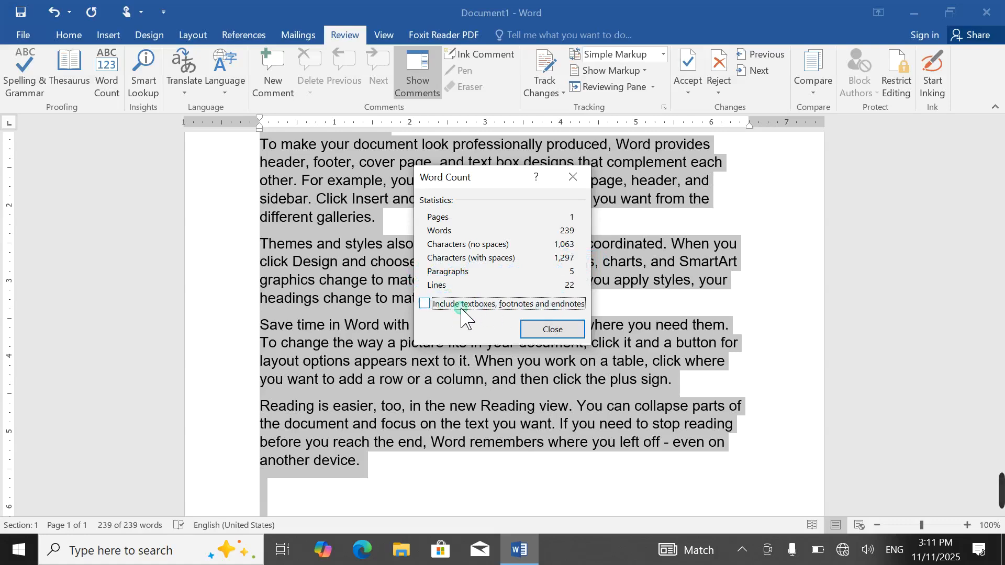
left_click(552, 328)
Step: Draw a text box about 6.47" wide and 3.39" high below the last paragraph and fill it with sample text using =rand()
scroll(471, 381, "down", 5)
left_click(451, 242)
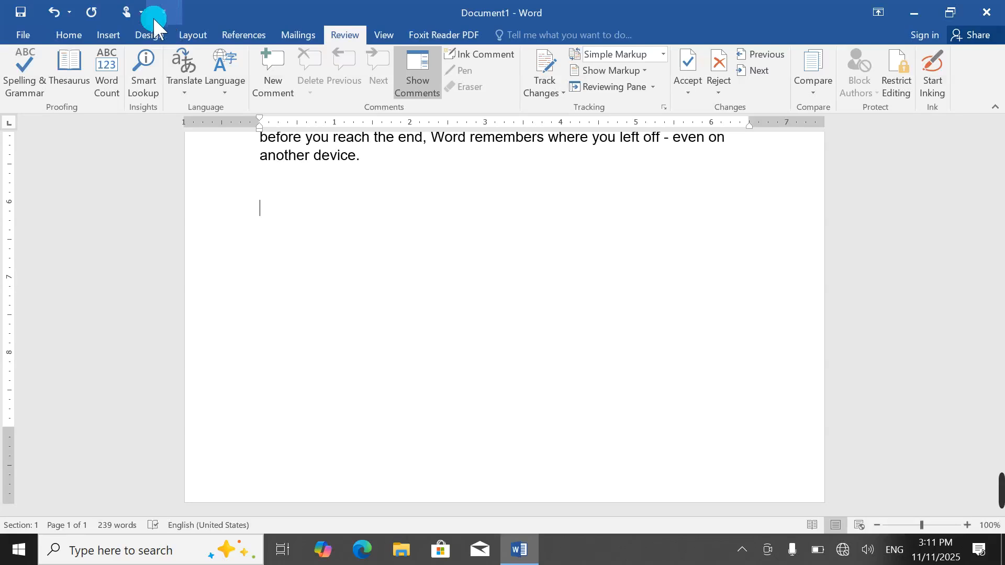
left_click(107, 36)
left_click(723, 86)
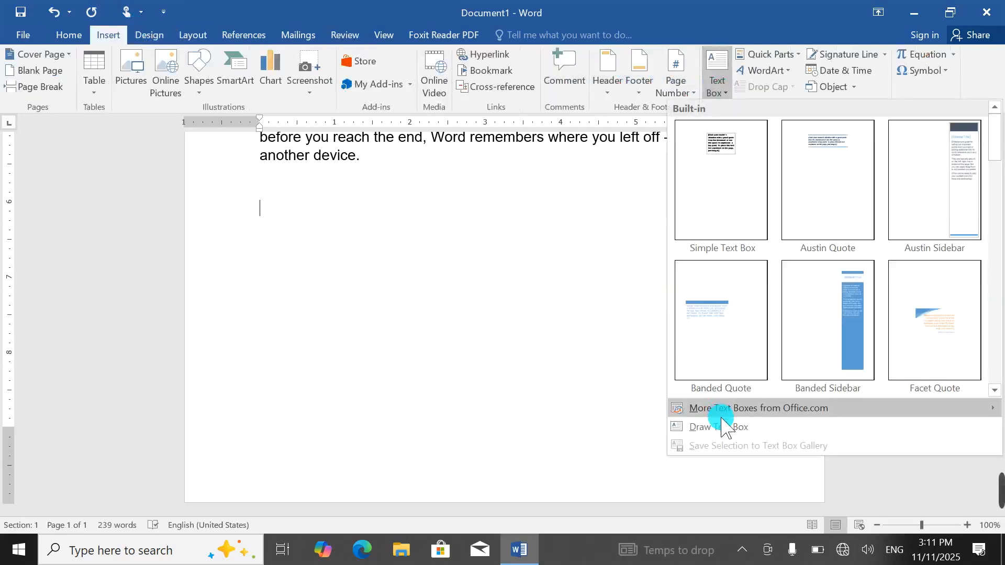
left_click(718, 426)
left_click_drag(261, 177, 746, 431)
type("=r")
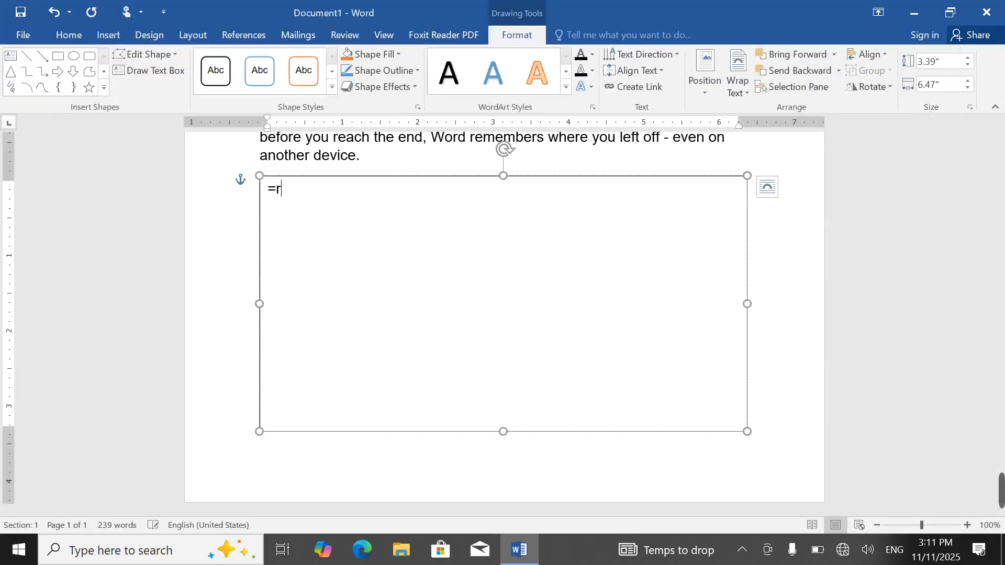
type("and()")
key("Return")
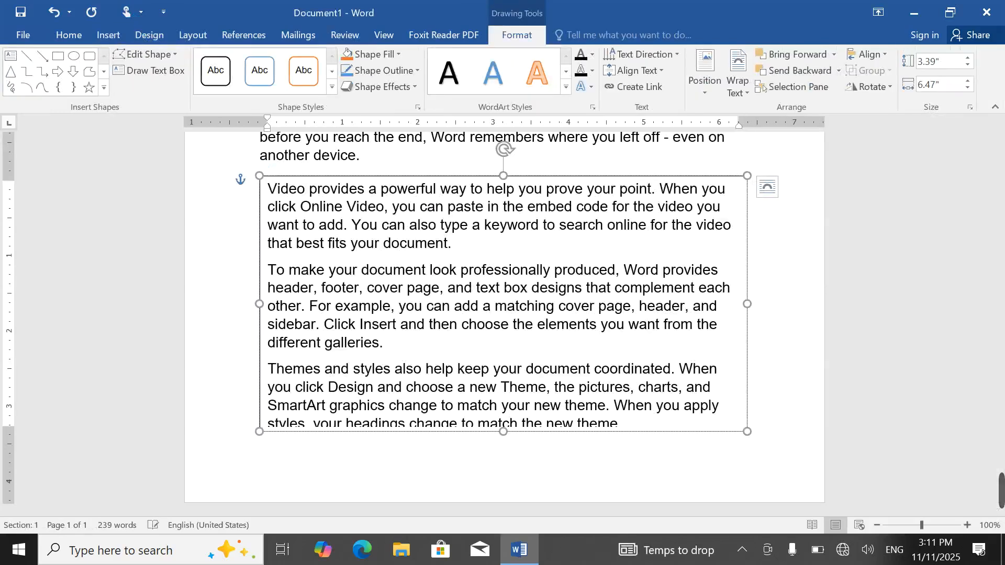
Step: Review the word count again, include text boxes, footnotes and endnotes in the statistics, and close it
scroll(456, 220, "up", 7)
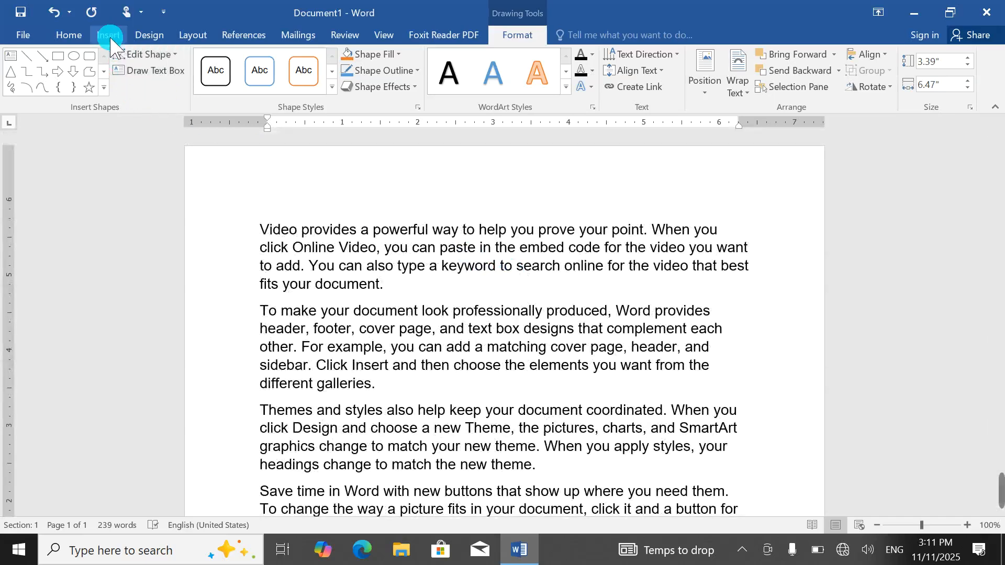
left_click(366, 35)
left_click(107, 73)
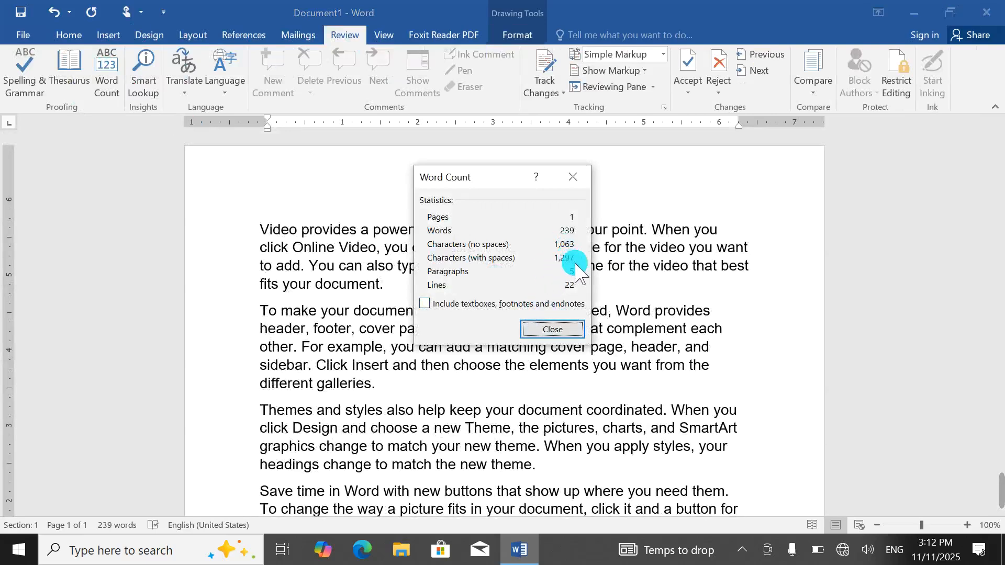
left_click(424, 304)
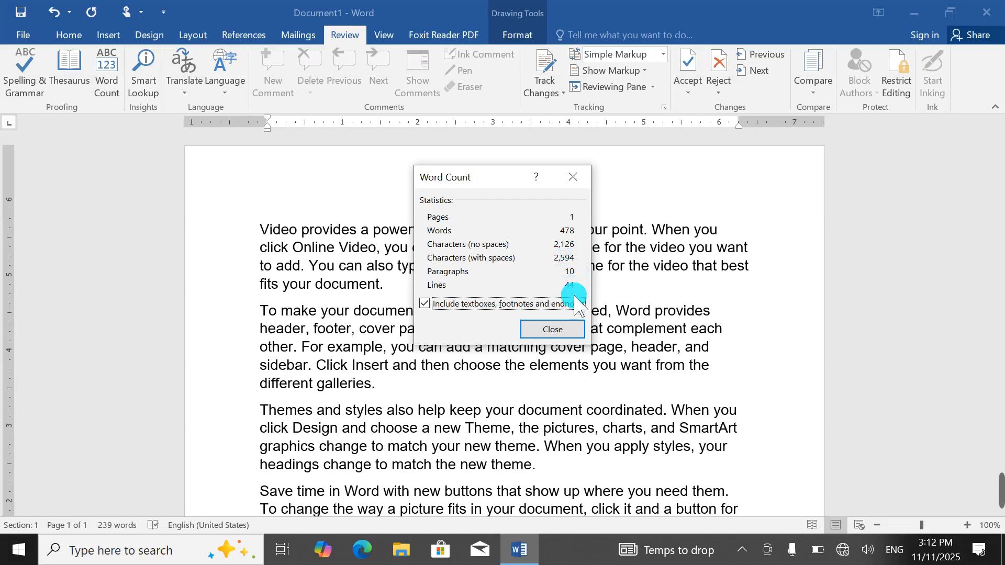
left_click(438, 305)
left_click(571, 330)
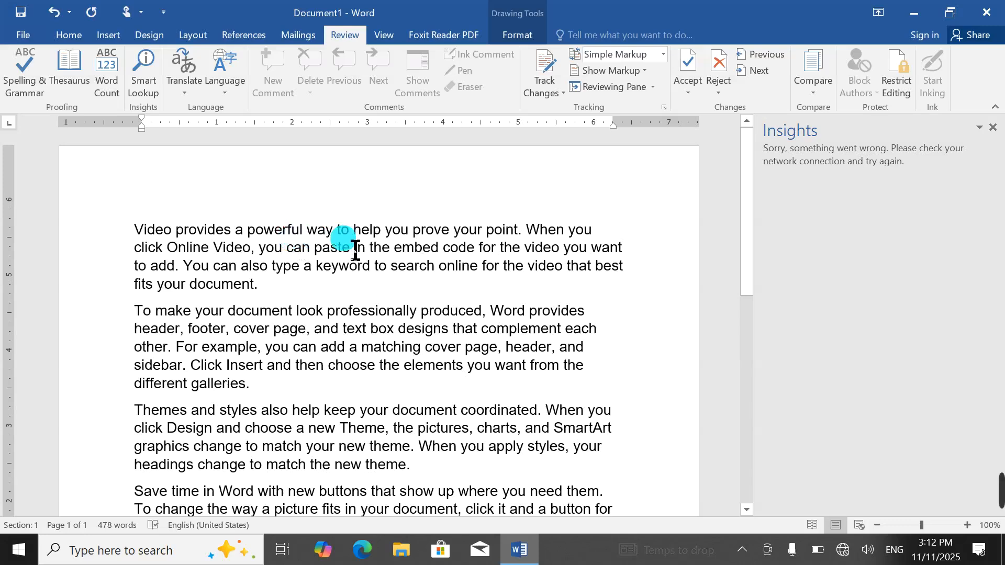
Step: Close the Insights results and replace the entire document content with new sample paragraphs generated by =rand()
double_click(382, 314)
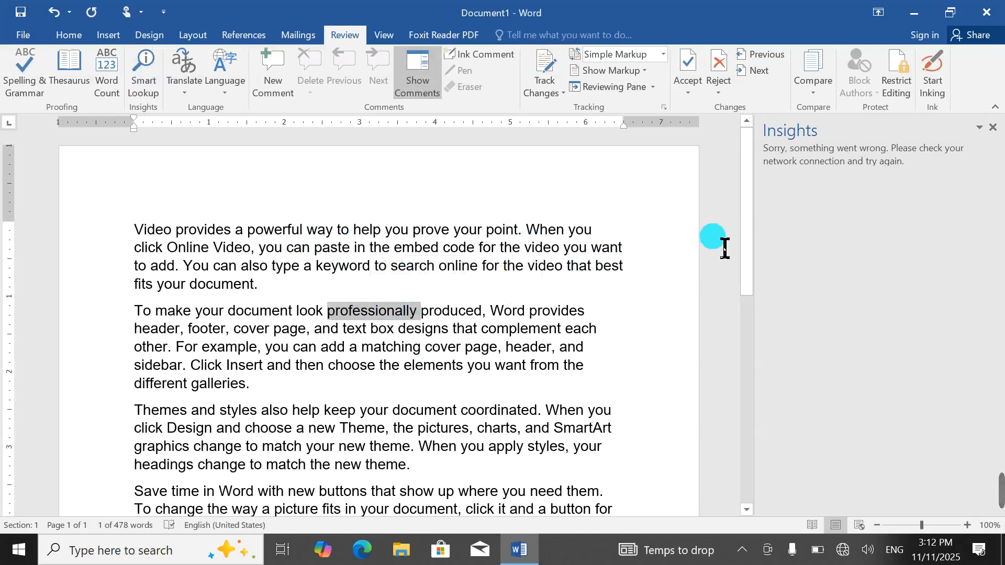
left_click(989, 127)
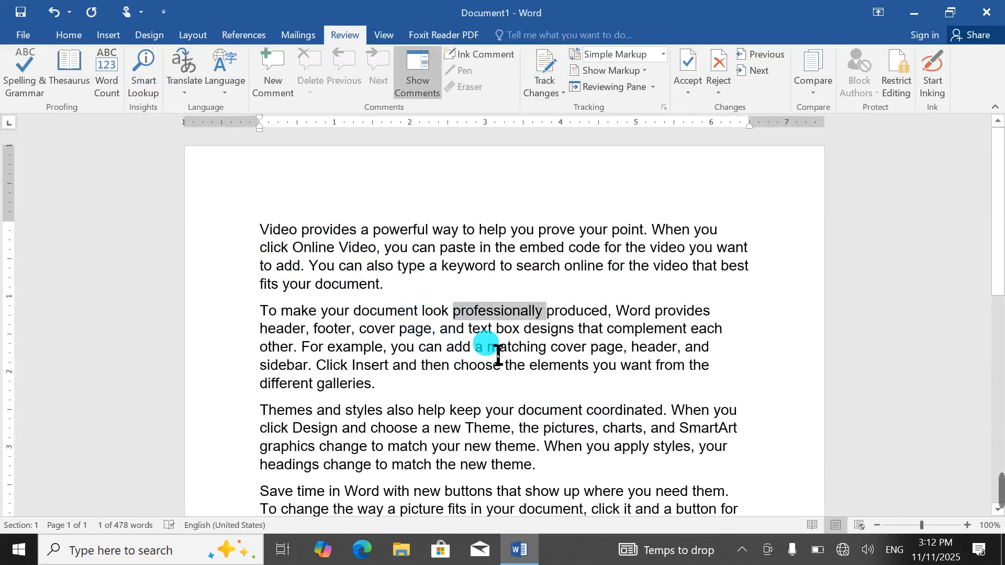
key("ctrl+a")
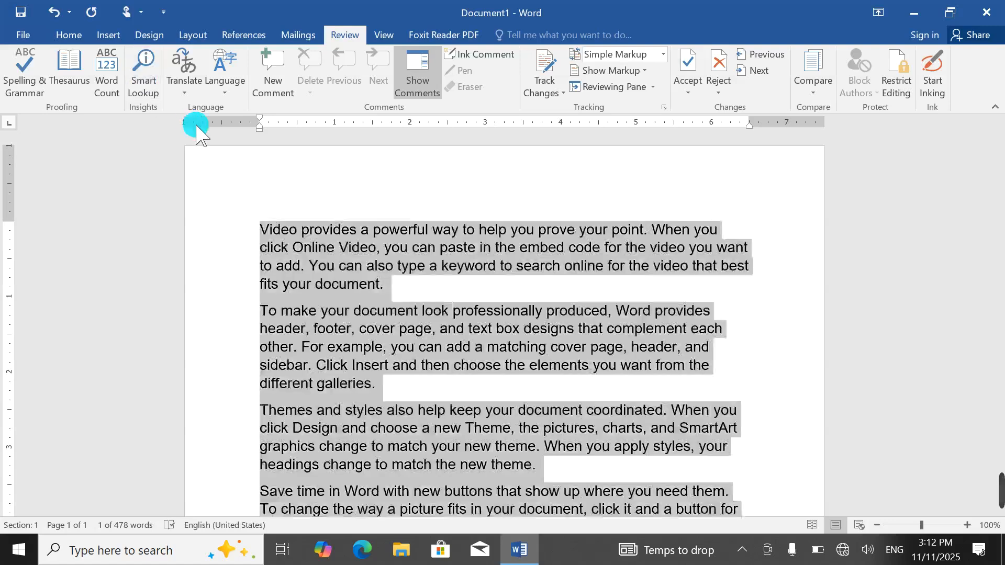
key("Delete")
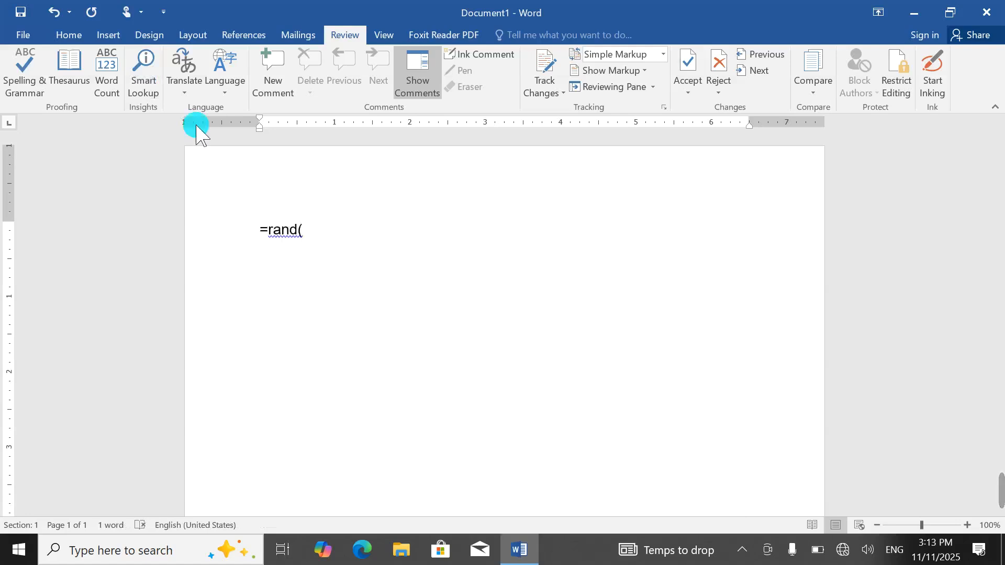
key("Return")
scroll(298, 157, "up", 5)
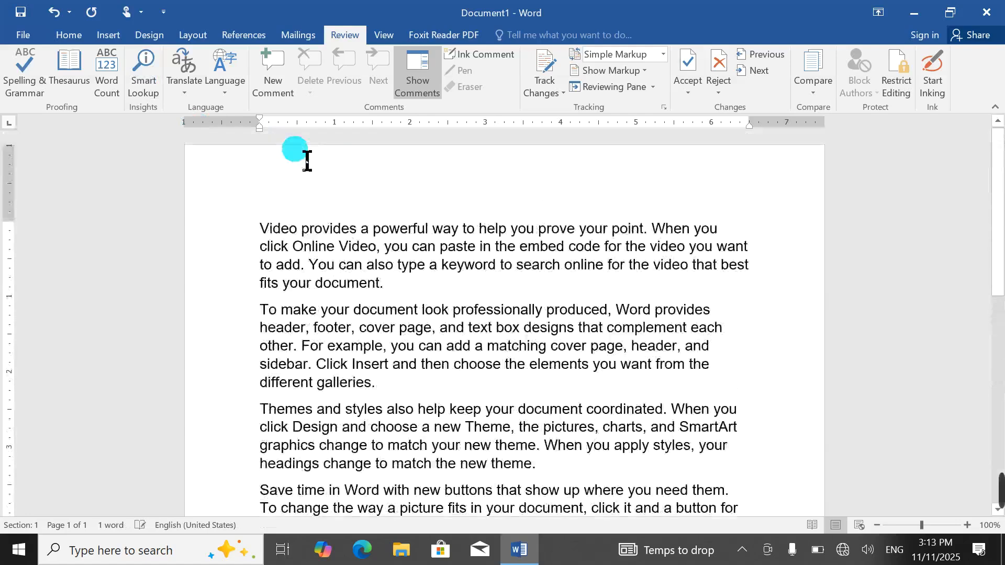
Step: Start translating the whole document and examine the available source and target languages for document translation
left_click(183, 64)
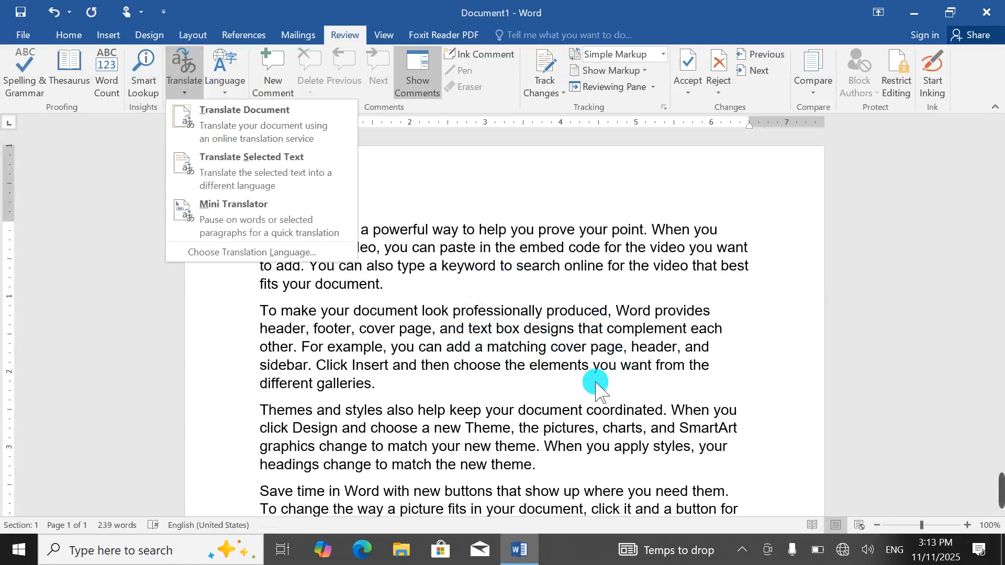
left_click(543, 398)
left_click(175, 79)
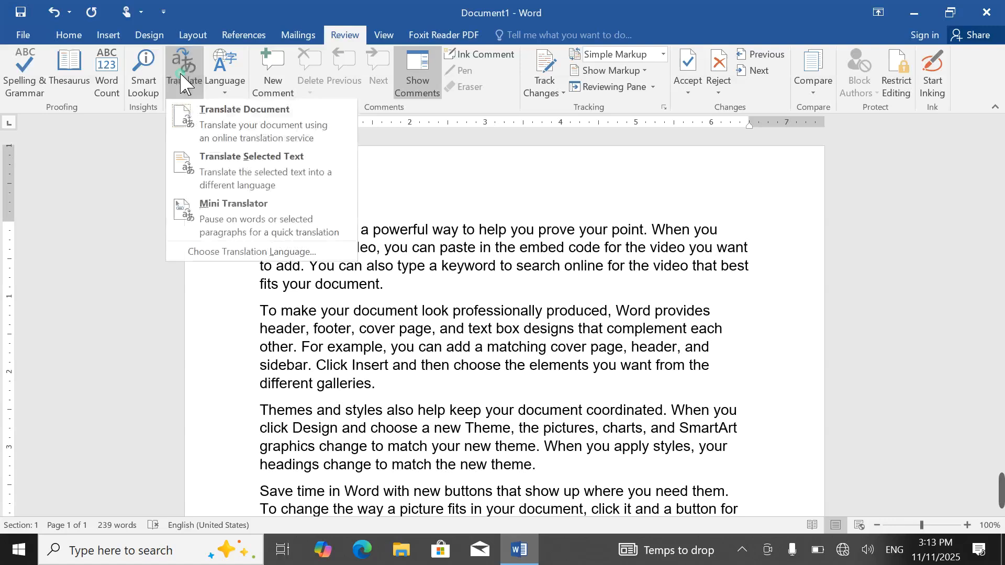
left_click(262, 112)
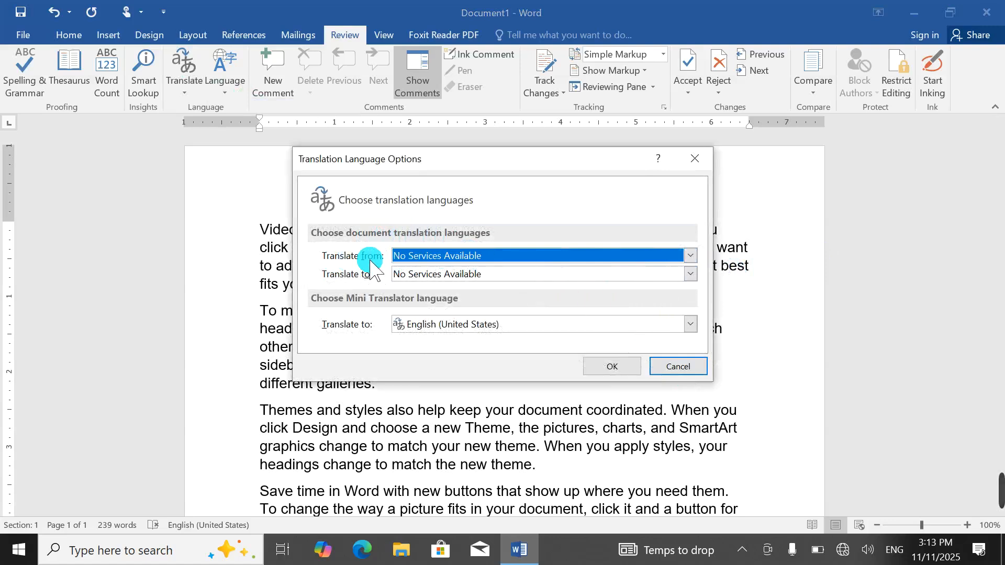
left_click(427, 256)
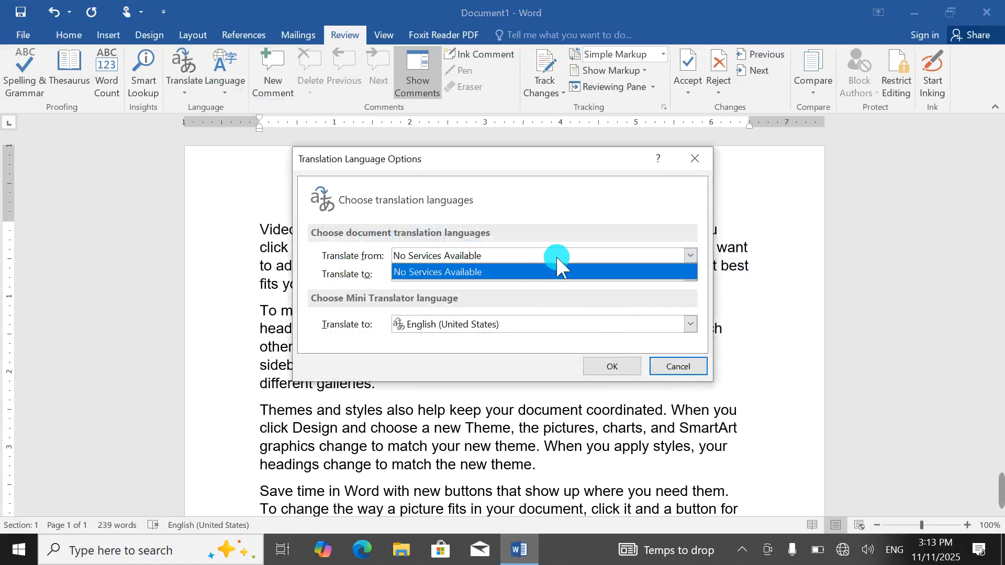
left_click(554, 275)
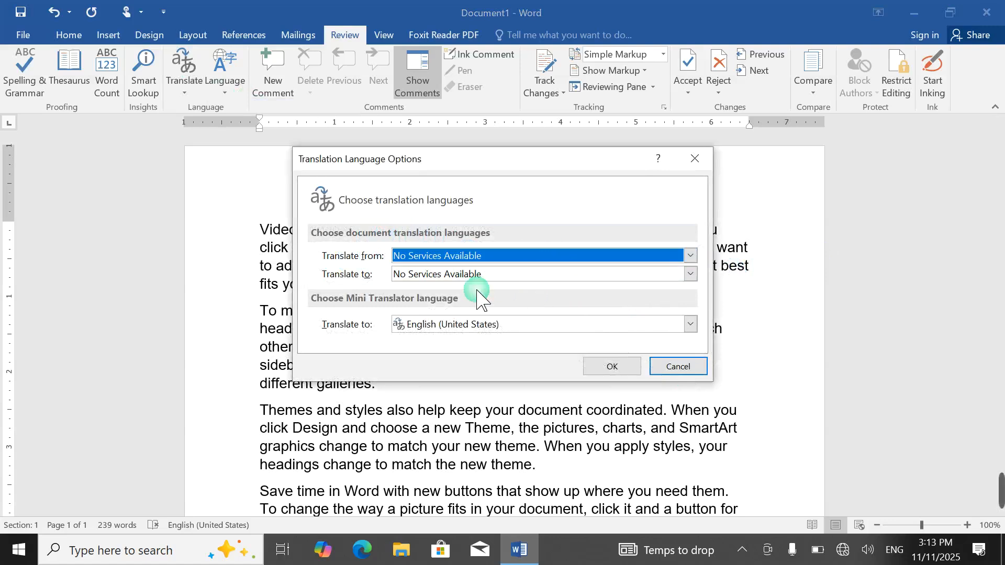
left_click(418, 274)
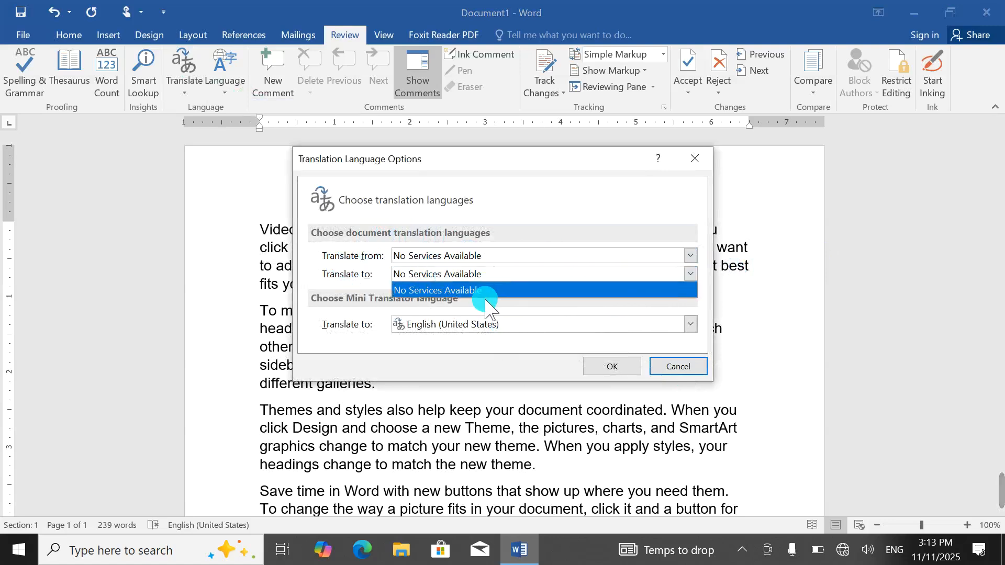
left_click(453, 268)
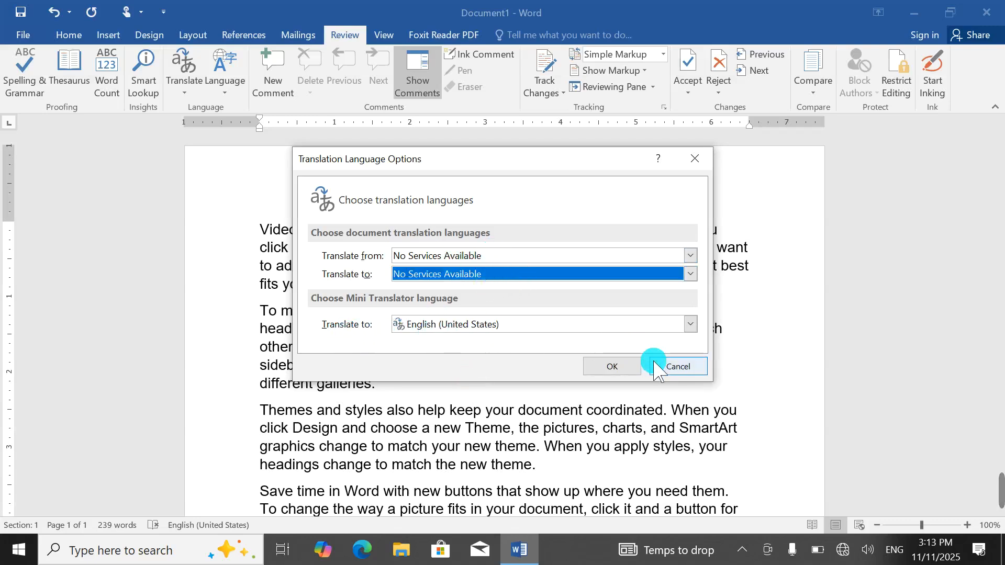
Step: Examine the target languages offered for the Mini Translator and close the translation options without changing them
left_click(584, 324)
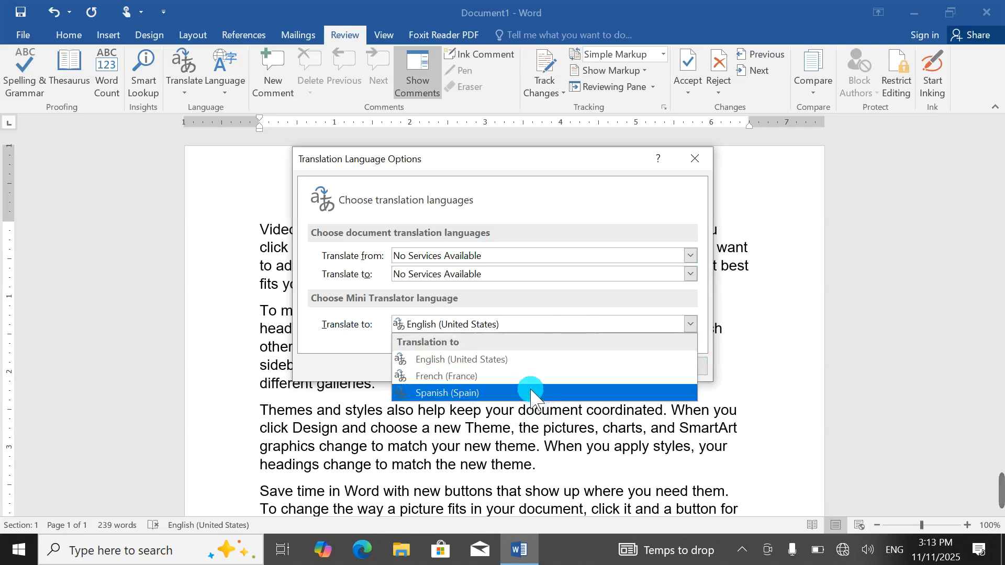
left_click(383, 319)
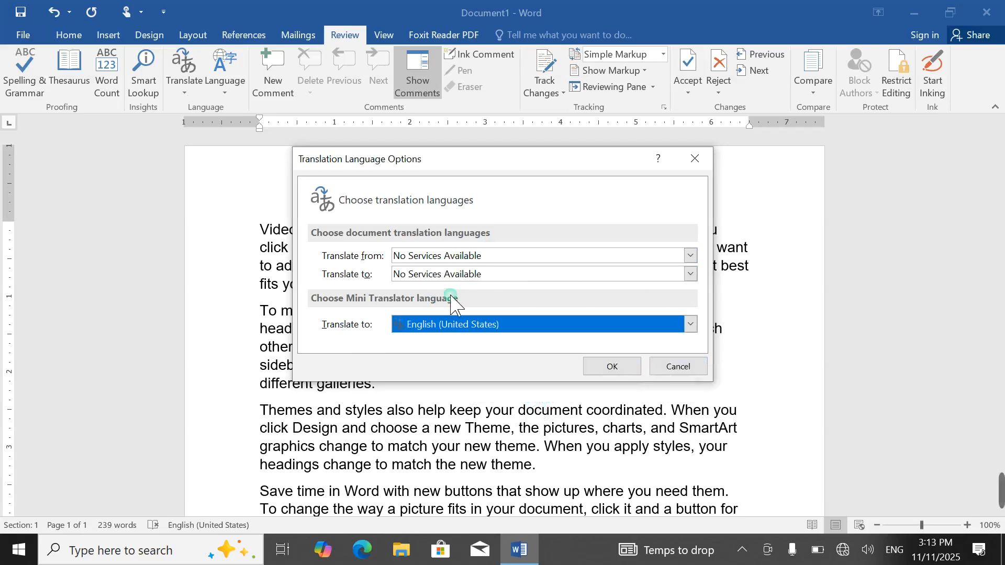
left_click(696, 159)
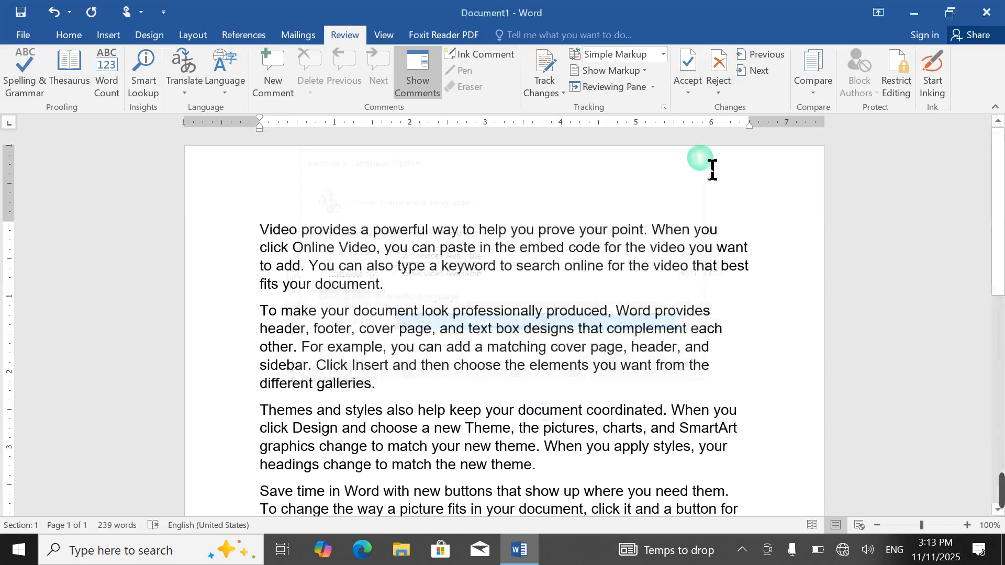
Step: Reopen the translation language options to review the document and Mini Translator settings, and close them
left_click(895, 549)
left_click(635, 276)
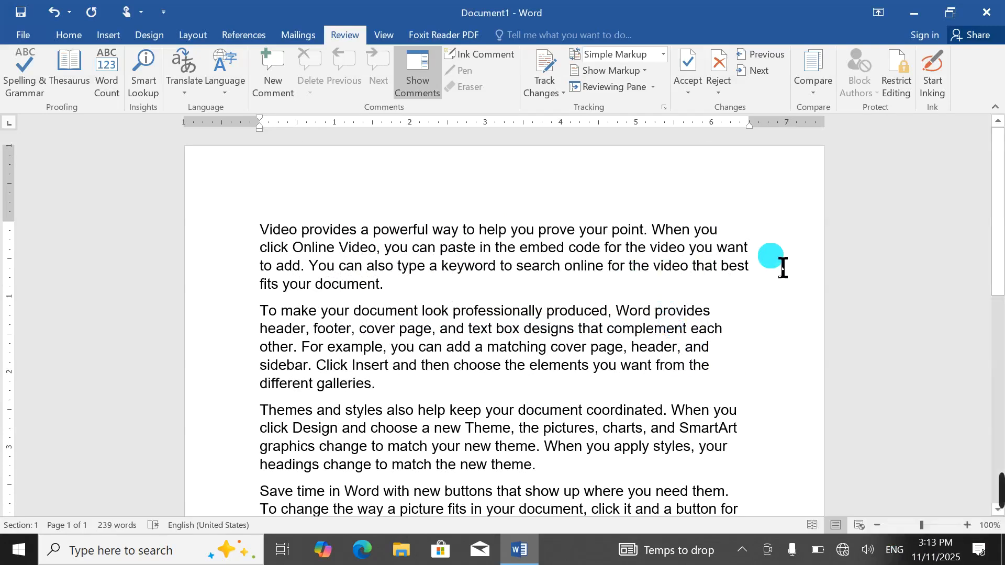
left_click(198, 77)
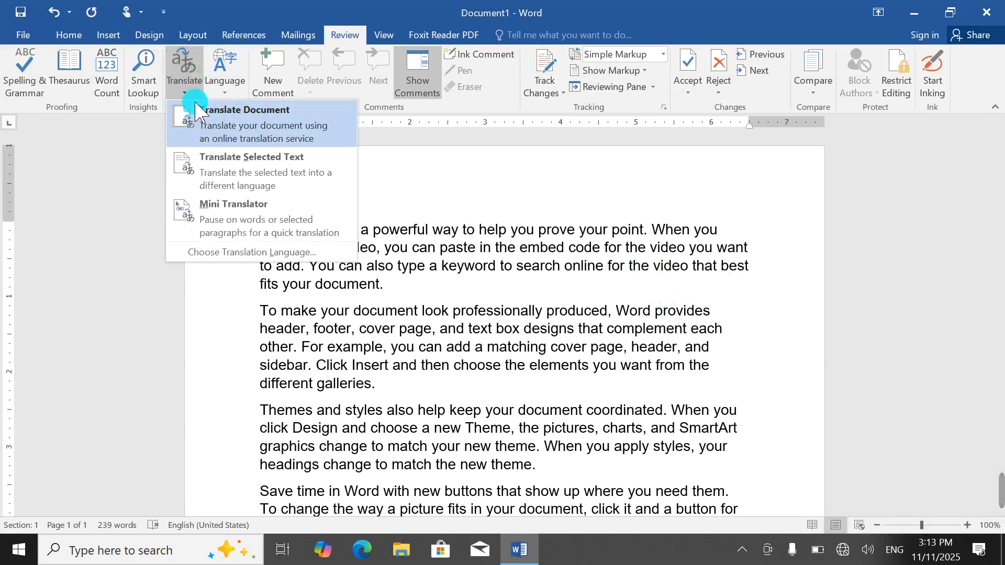
left_click(220, 251)
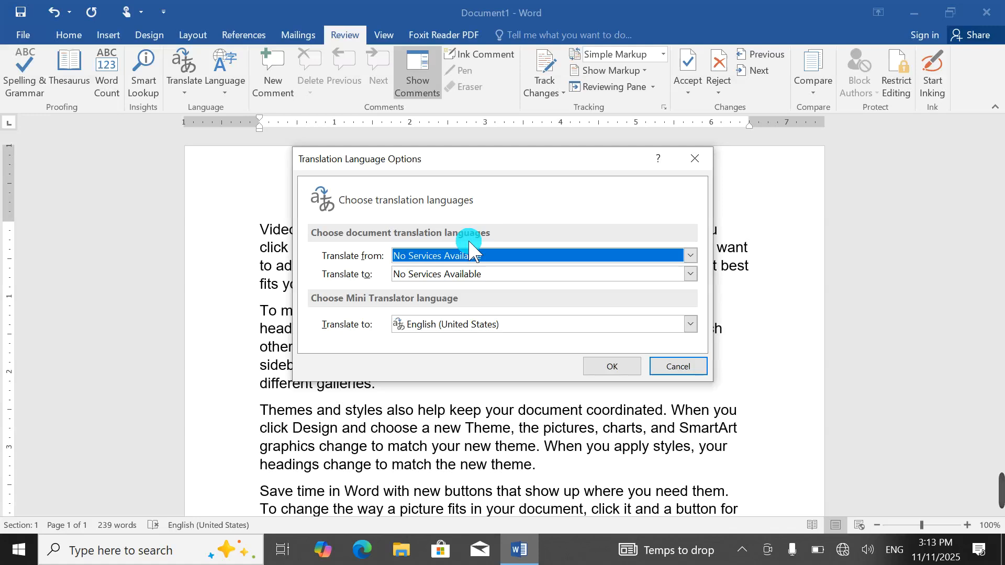
left_click(696, 162)
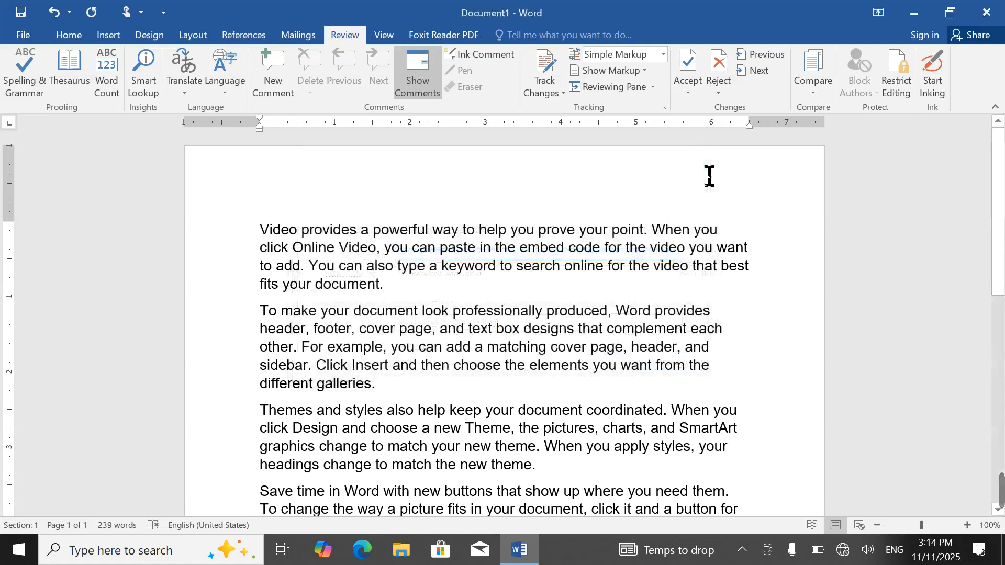
Step: Check Smart Lookup again, close its results, and review the available translation commands
left_click(140, 77)
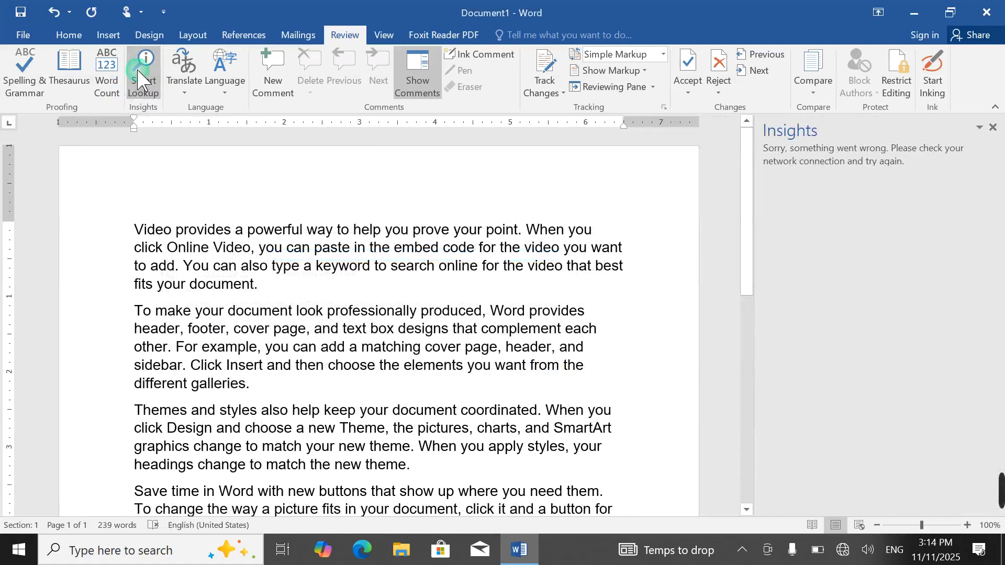
left_click(993, 127)
left_click(182, 71)
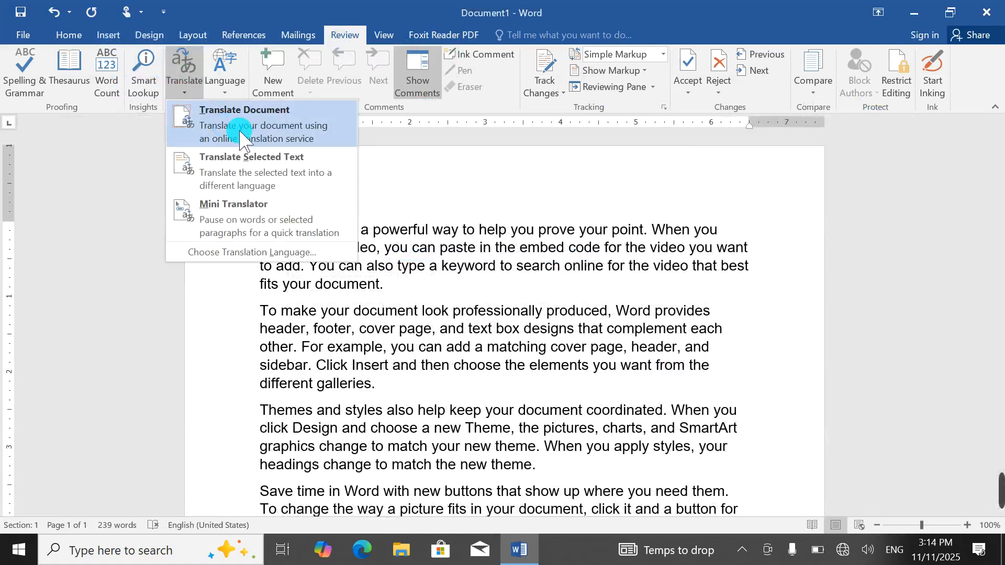
left_click(408, 411)
left_click(443, 385)
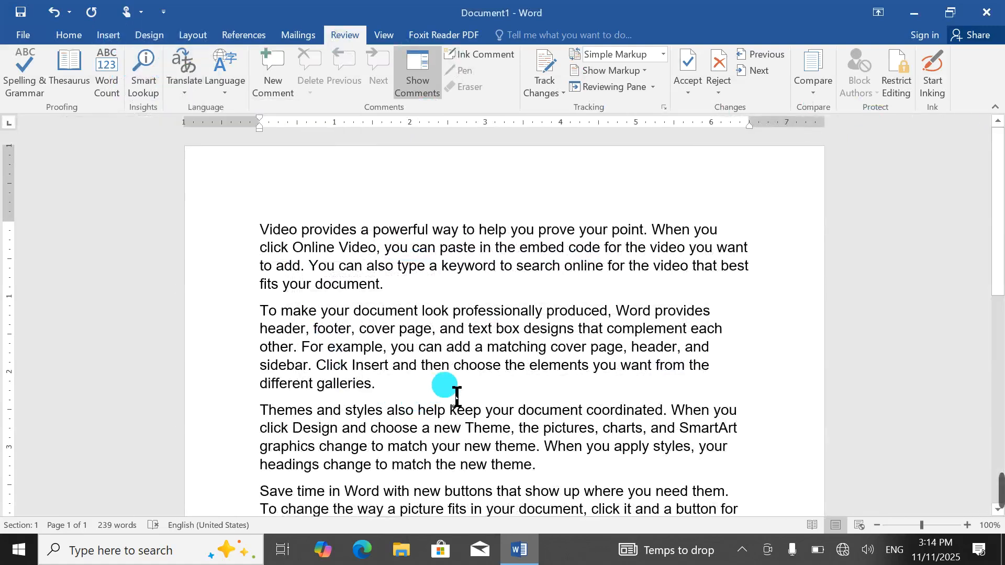
Step: Select the third and fourth paragraphs, start translating the selected text, and dismiss the confirmation without proceeding
scroll(457, 396, "down", 4, "ctrl")
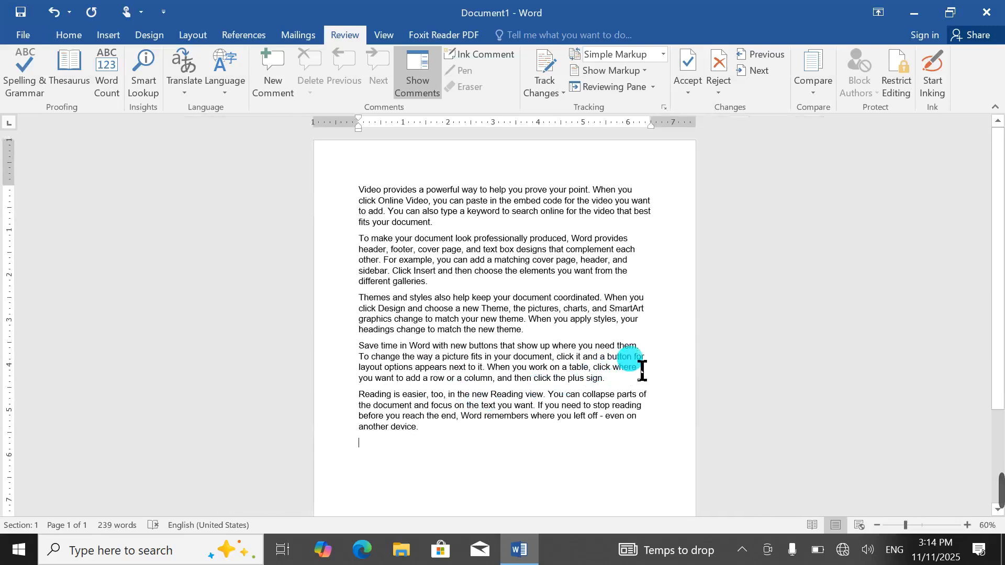
left_click_drag(609, 378, 353, 309)
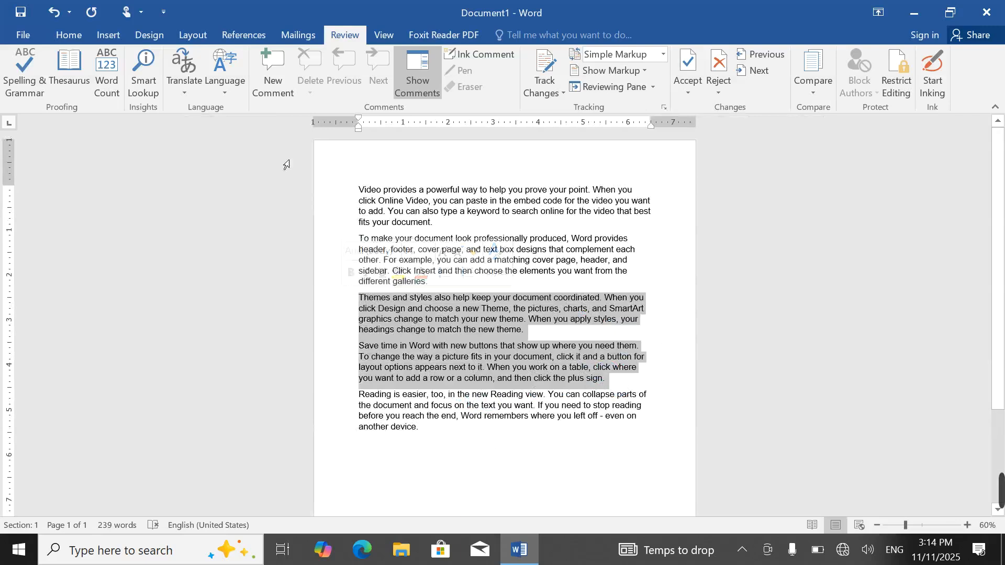
left_click(184, 79)
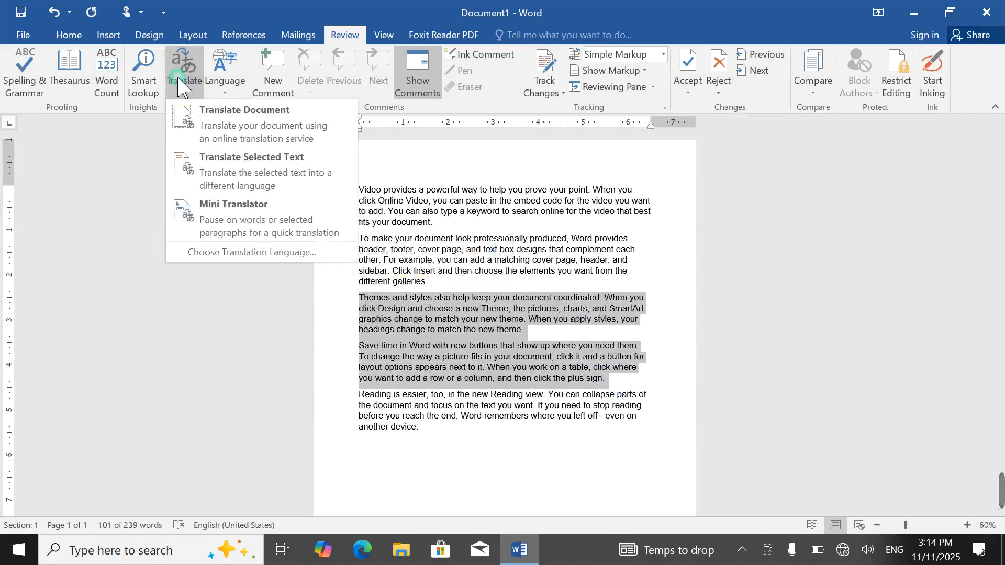
left_click(200, 160)
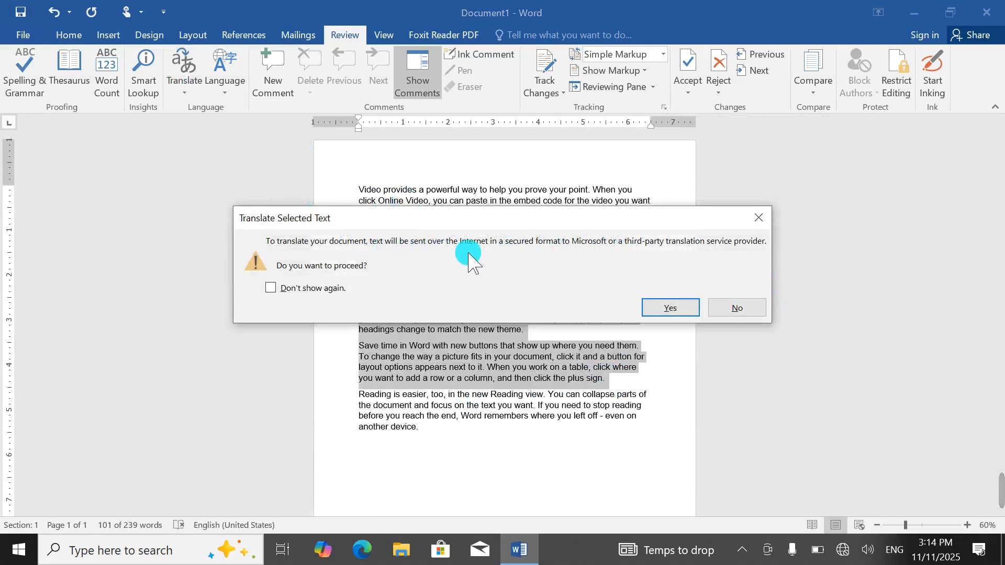
left_click(759, 217)
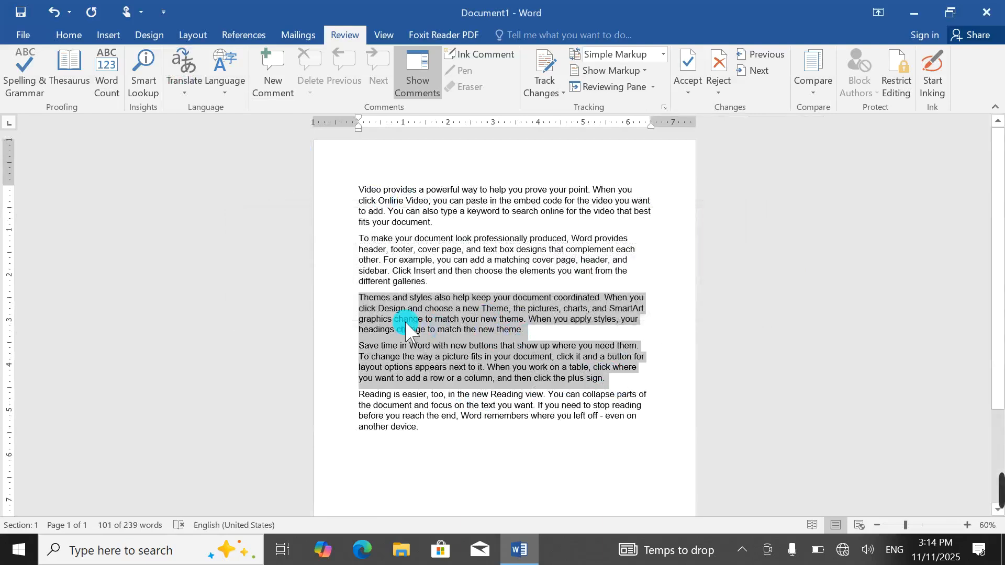
Step: View the language options for the Mini Translator and cancel them
left_click(186, 82)
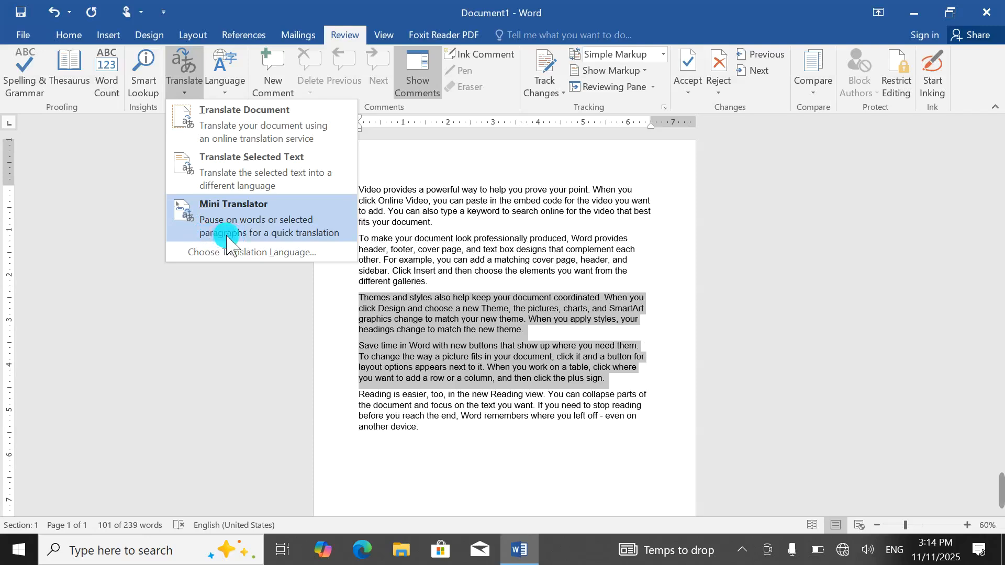
left_click(302, 219)
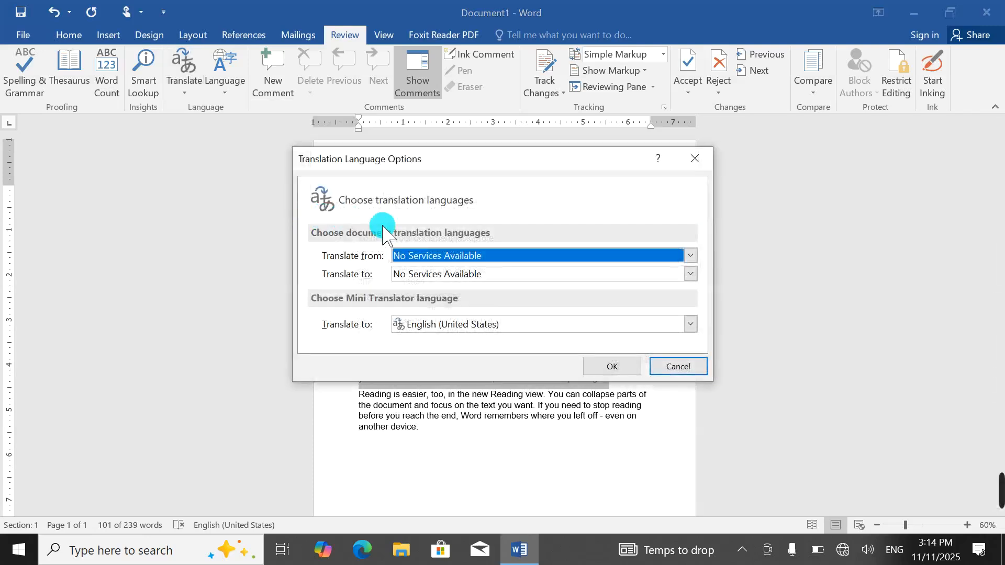
left_click(673, 368)
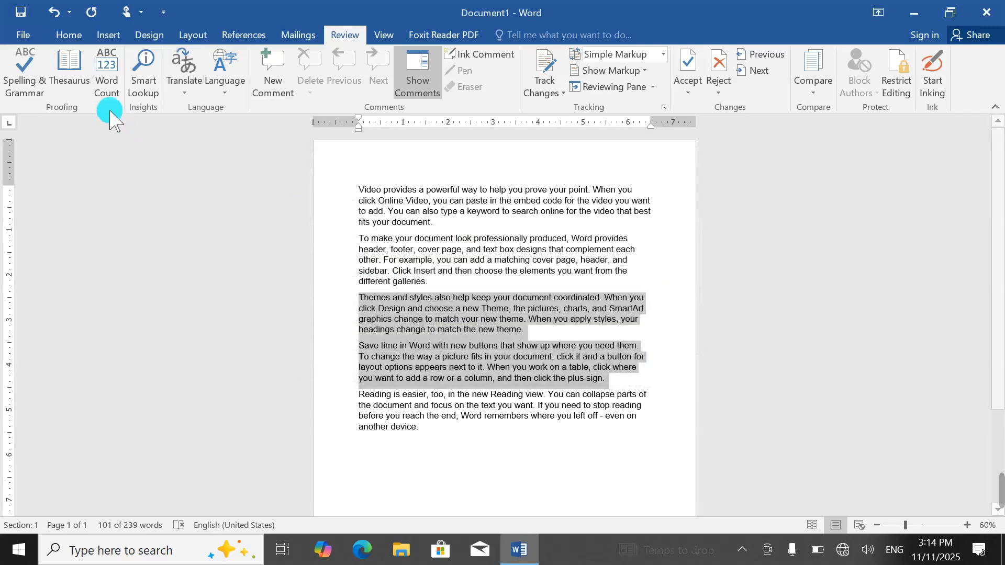
Step: Set the selected third and fourth paragraphs' proofing language to Pashto and exclude them from spelling and grammar checking
left_click(224, 82)
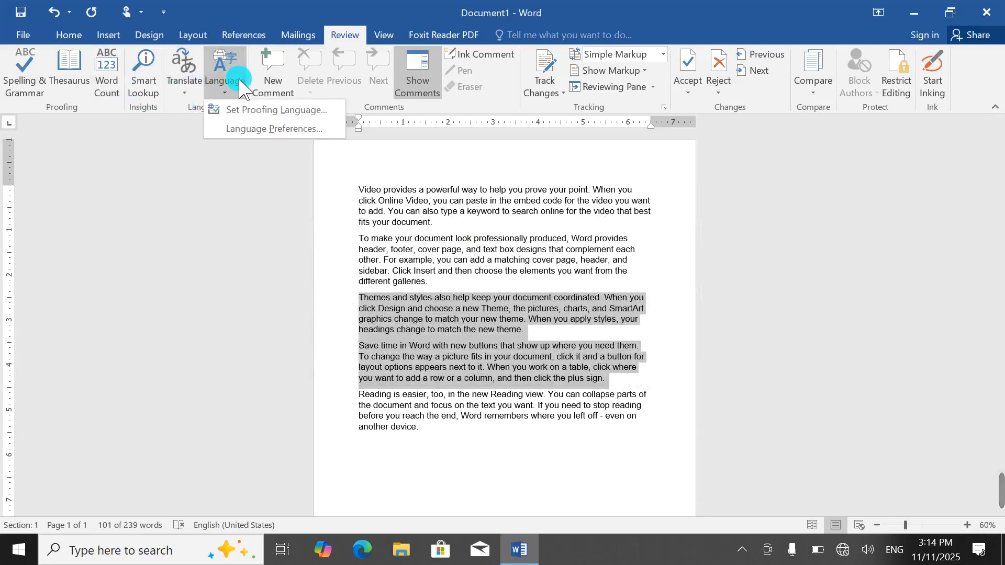
left_click(238, 128)
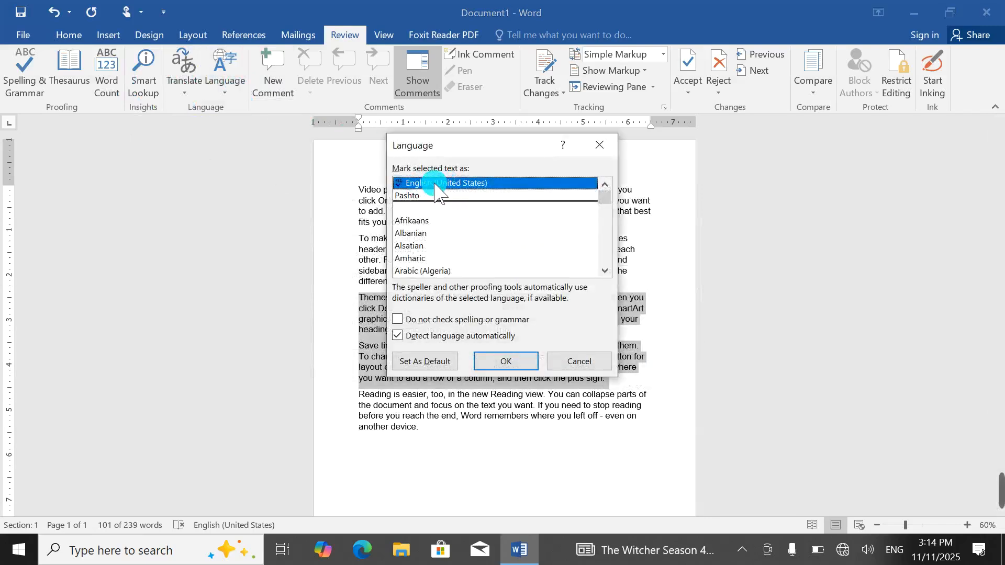
left_click(420, 194)
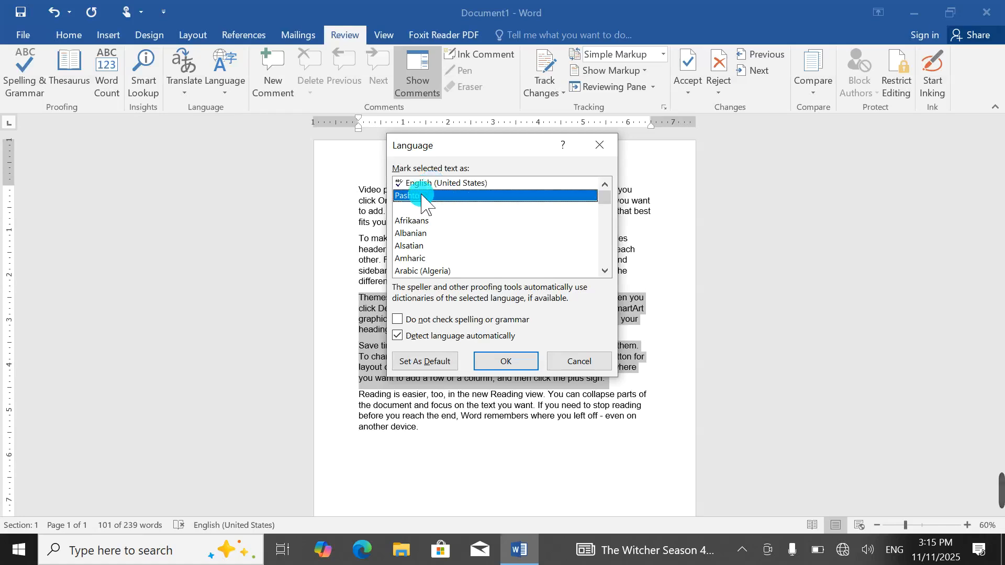
scroll(450, 251, "down", 12)
scroll(454, 254, "up", 13)
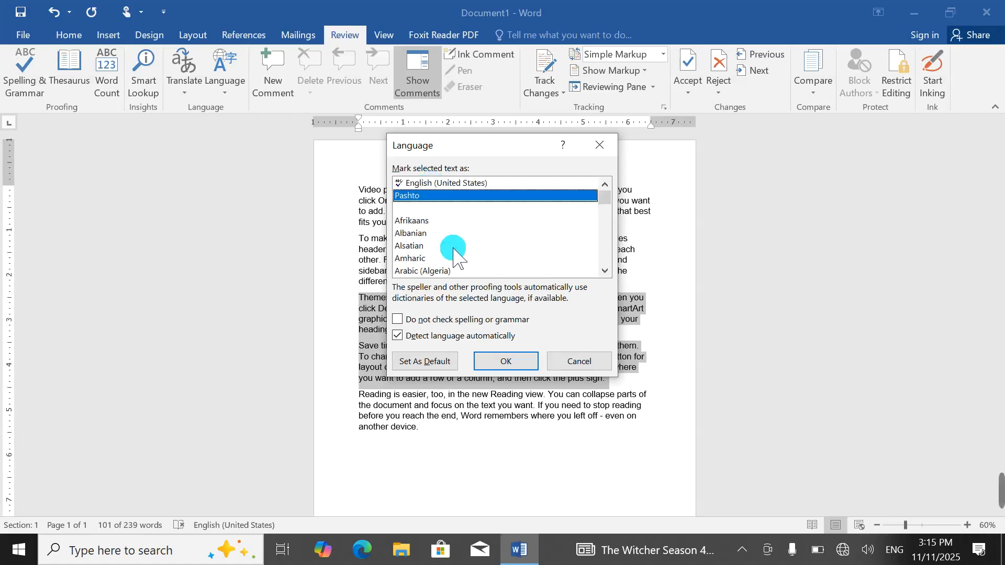
left_click(411, 324)
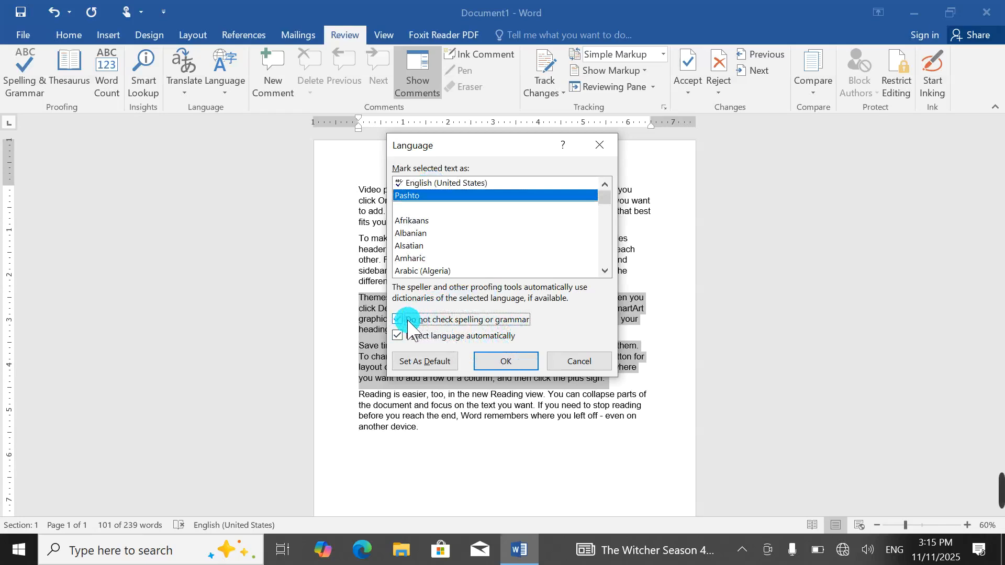
left_click(507, 361)
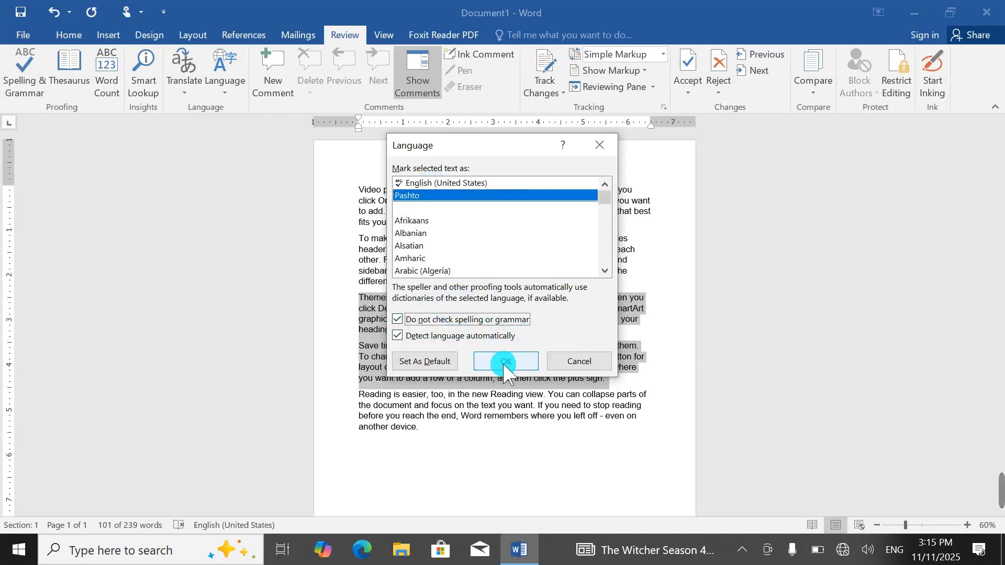
Step: Replace the entire document text with the deliberately misspelled word "Gooooood"
key("ctrl+a")
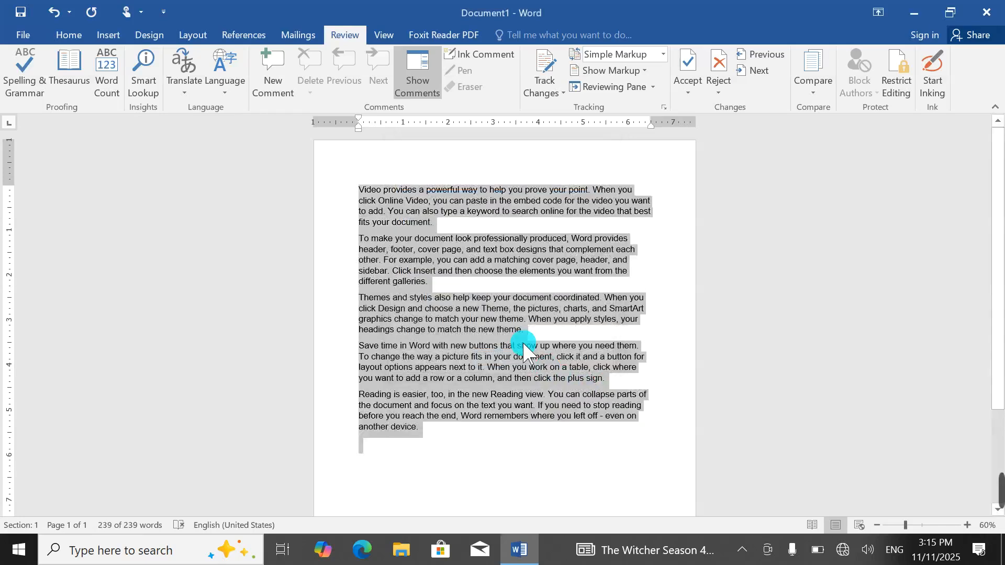
key("Delete")
type("goo")
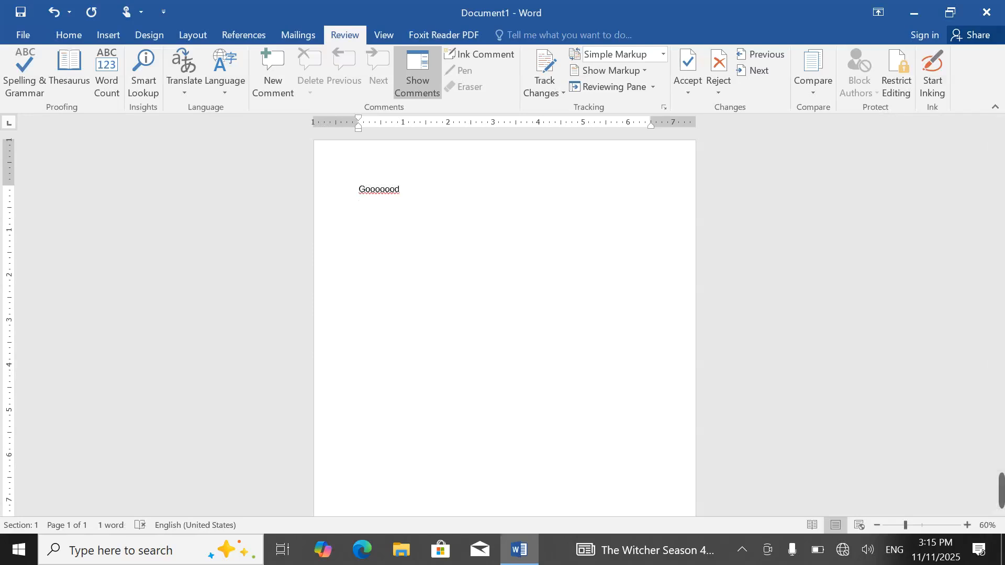
left_click(523, 345)
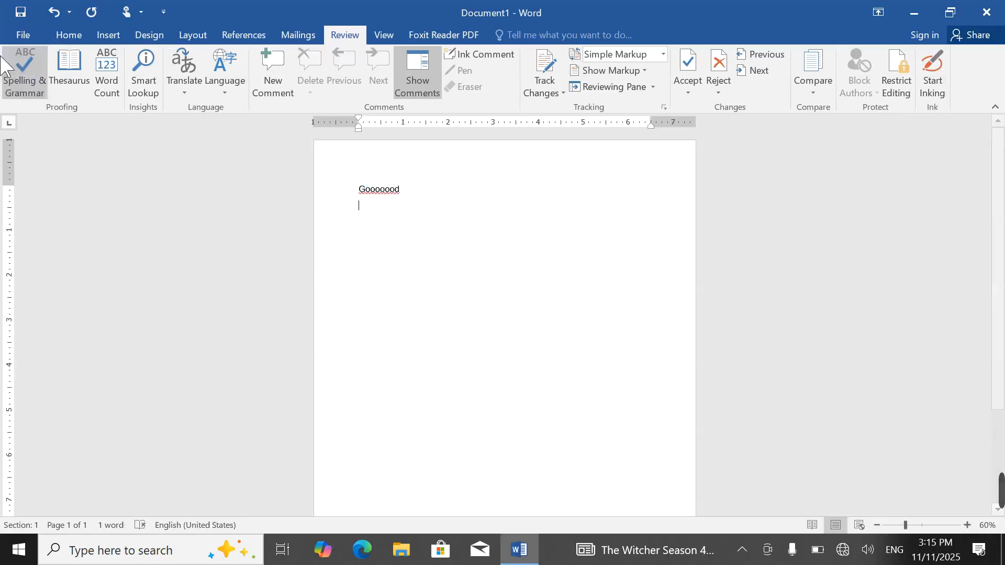
Step: Select the misspelled word and turn on "Do not check spelling or grammar" for it in the proofing language settings
left_click(214, 89)
left_click(249, 107)
left_click(412, 321)
left_click(519, 360)
left_click_drag(389, 208, 382, 202)
left_click(224, 92)
left_click(237, 110)
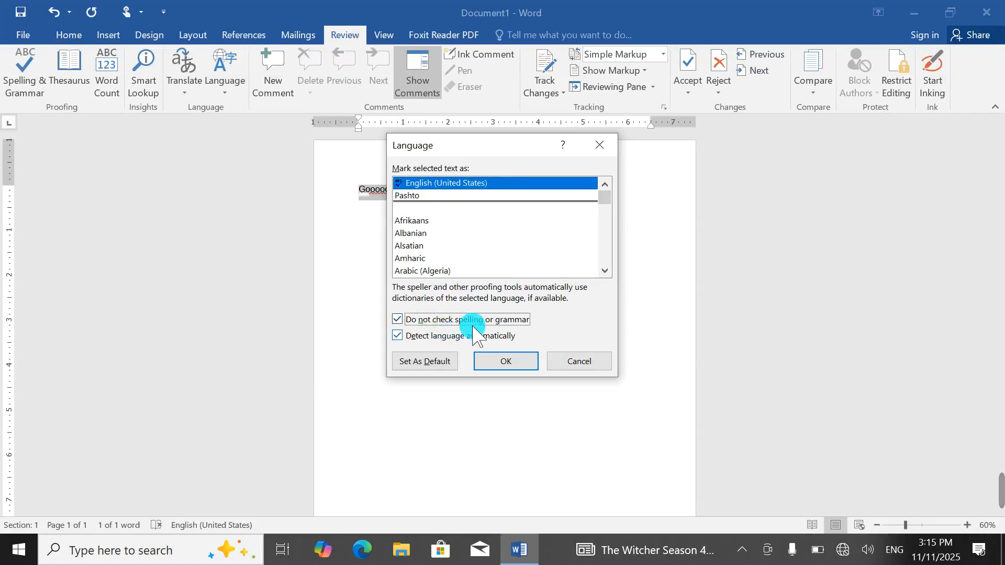
left_click(505, 361)
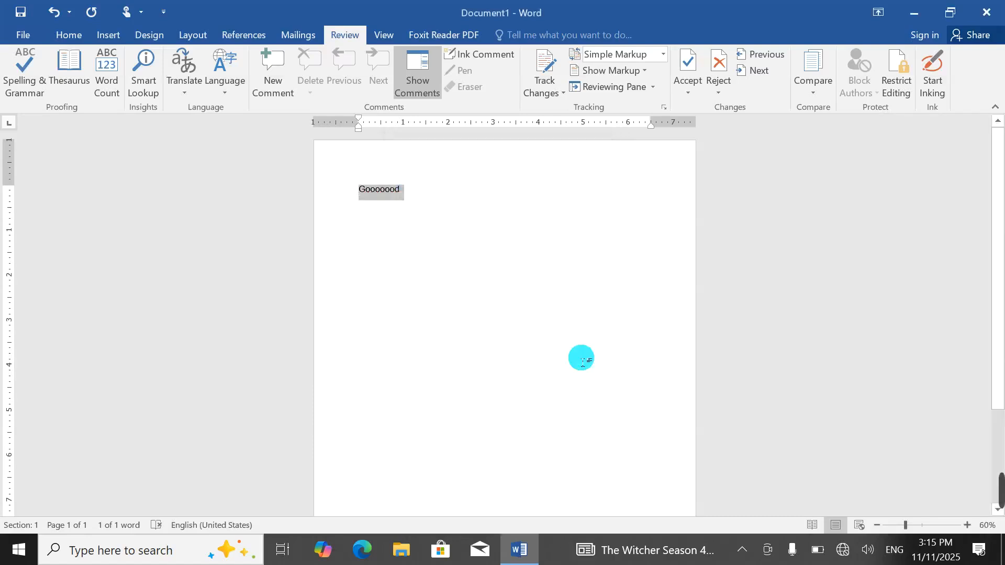
Step: Turn spelling and grammar checking back on for the misspelled word, and delete the word
left_click(216, 79)
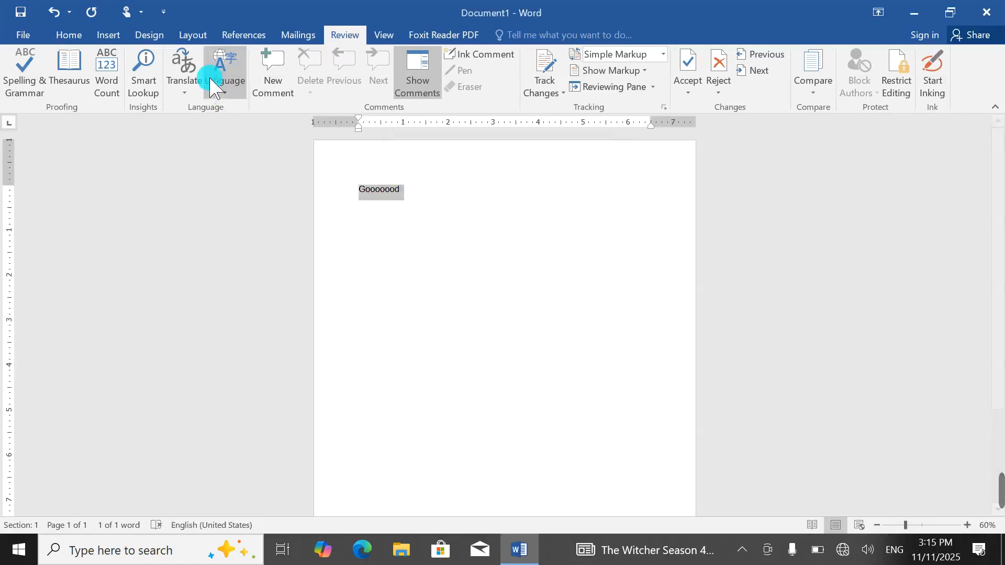
left_click(268, 110)
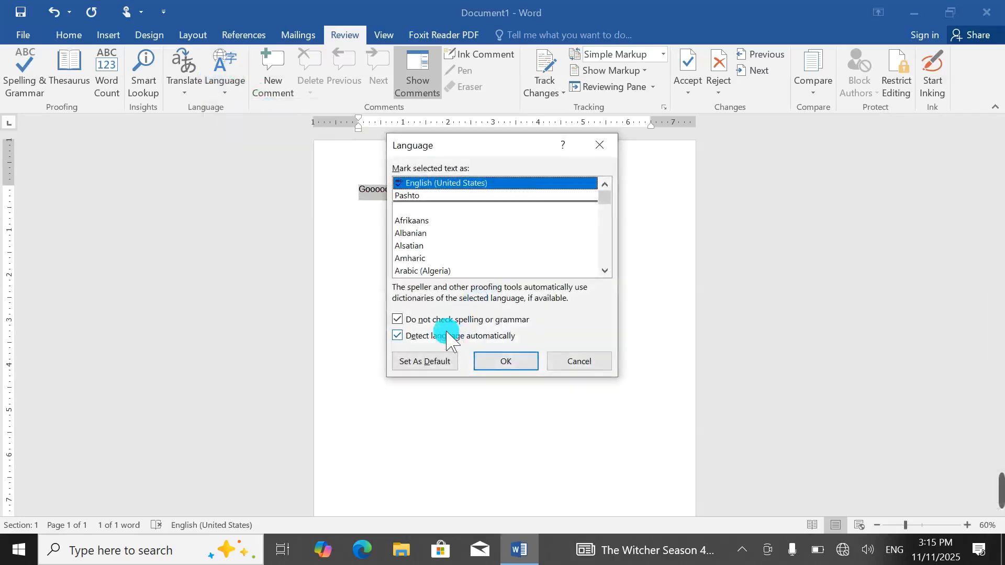
left_click(506, 363)
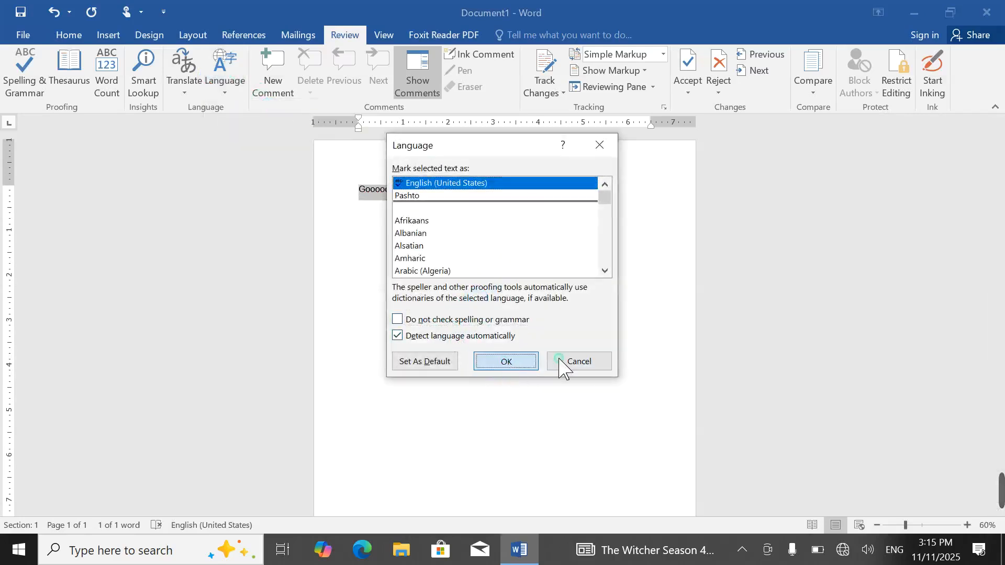
left_click(548, 224)
left_click_drag(447, 204, 287, 183)
key("Delete")
Step: Open the Language Preferences, look through the General, Display, Proofing, Save and Language options, and close them
left_click(359, 144)
left_click(224, 71)
left_click(251, 129)
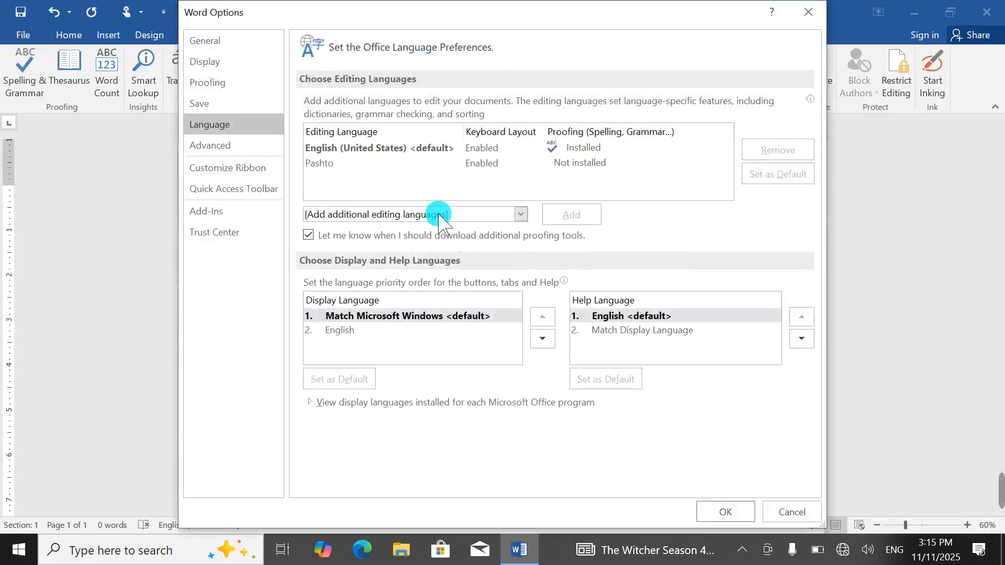
left_click(215, 42)
left_click(218, 63)
left_click(217, 83)
left_click(220, 104)
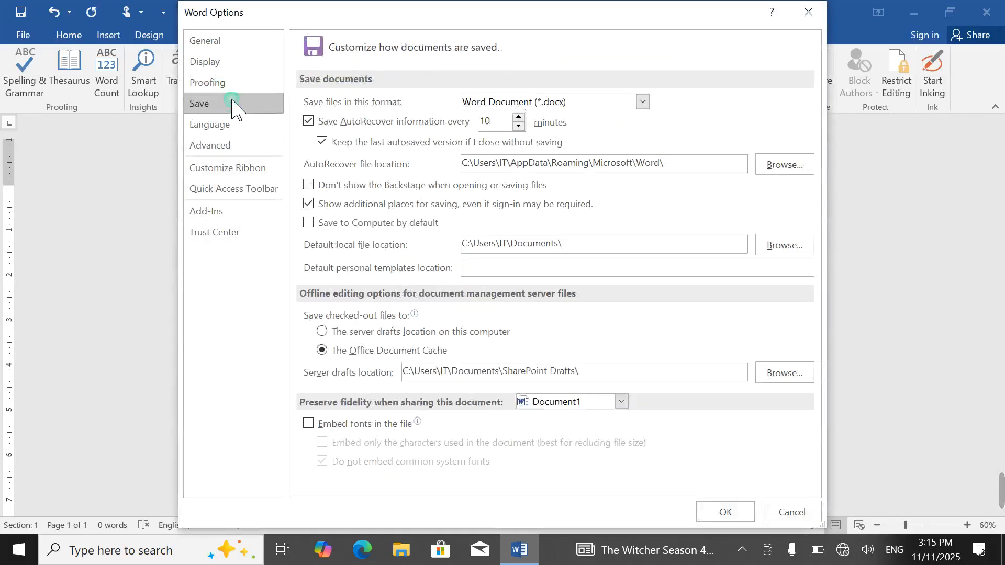
left_click(228, 128)
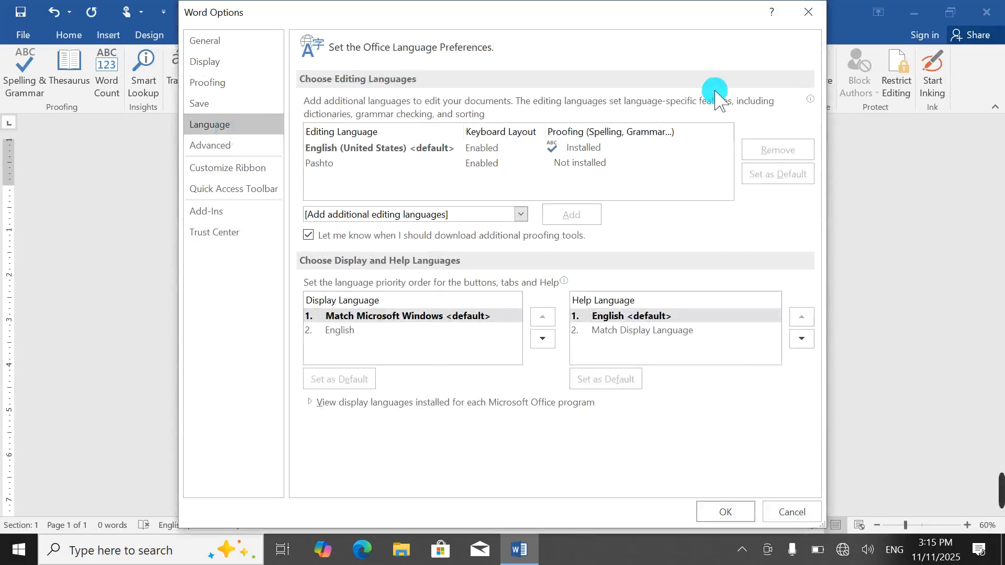
left_click_drag(623, 15, 651, 112)
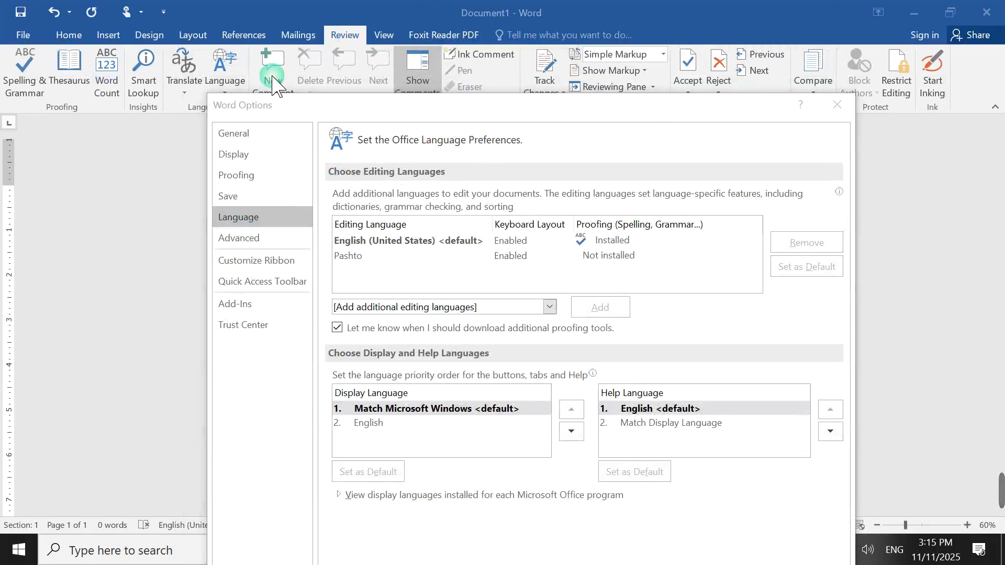
left_click(837, 104)
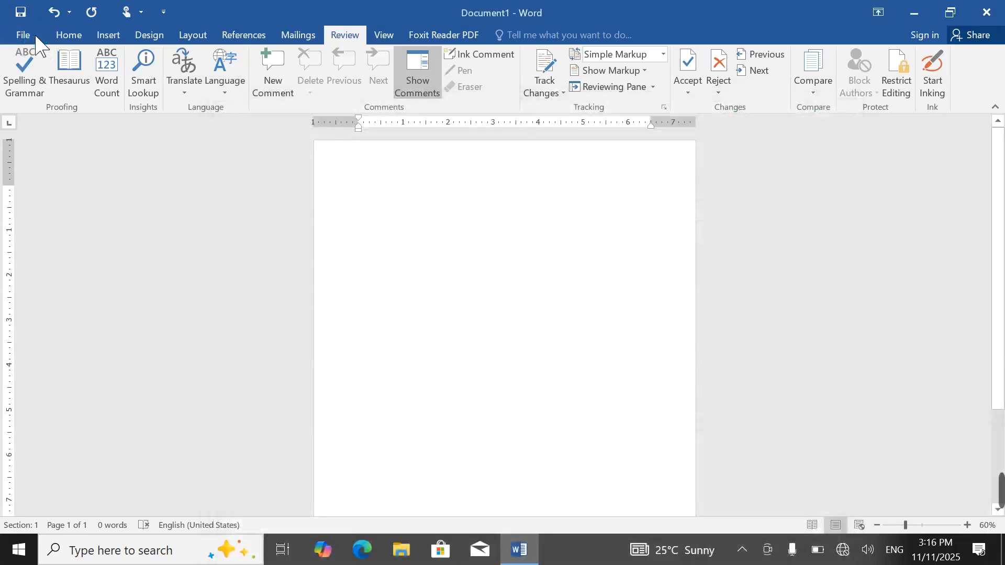
Step: Reach the same Language options through the program's main options, viewing the Proofing and Save pages on the way, and close them
left_click(35, 36)
left_click(60, 322)
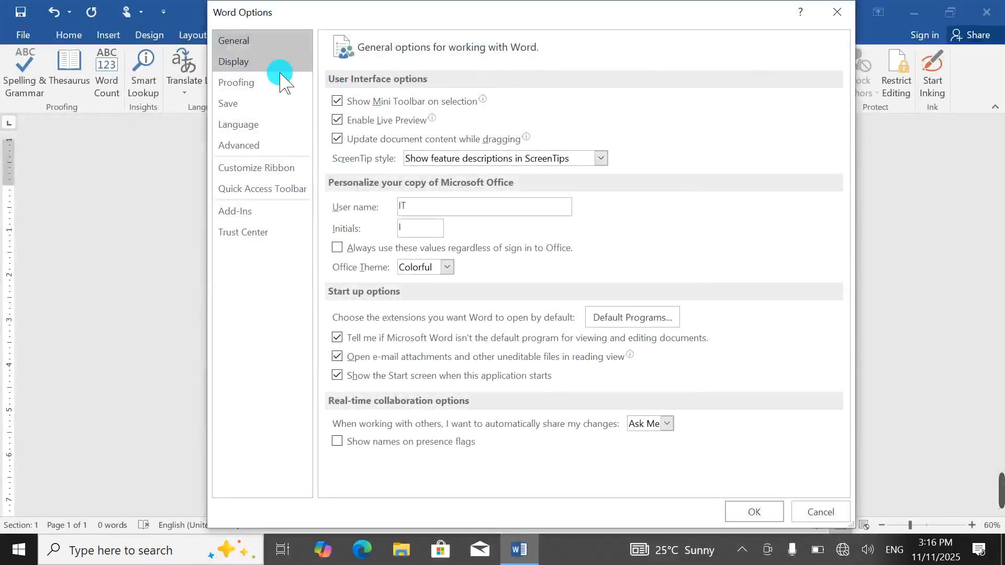
left_click(251, 83)
left_click(238, 104)
left_click(246, 125)
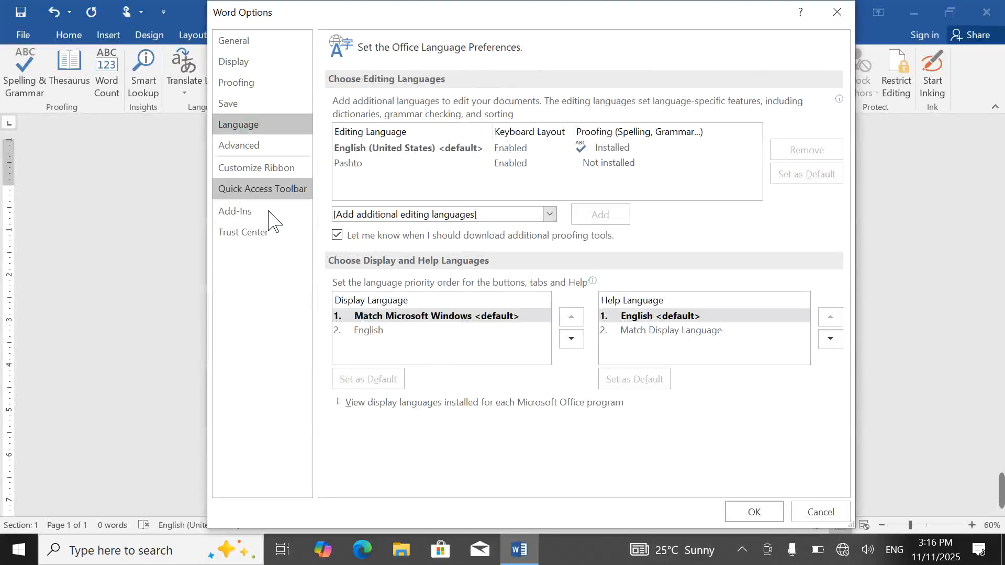
left_click(837, 12)
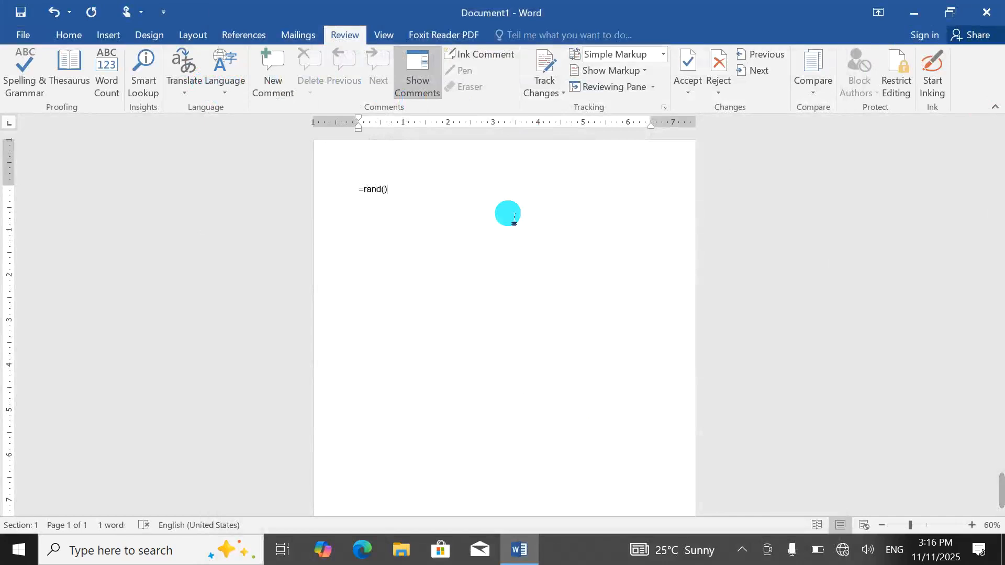
Step: Fill the blank document with sample paragraphs using =rand()
key("Return")
scroll(521, 227, "up", 2, "ctrl")
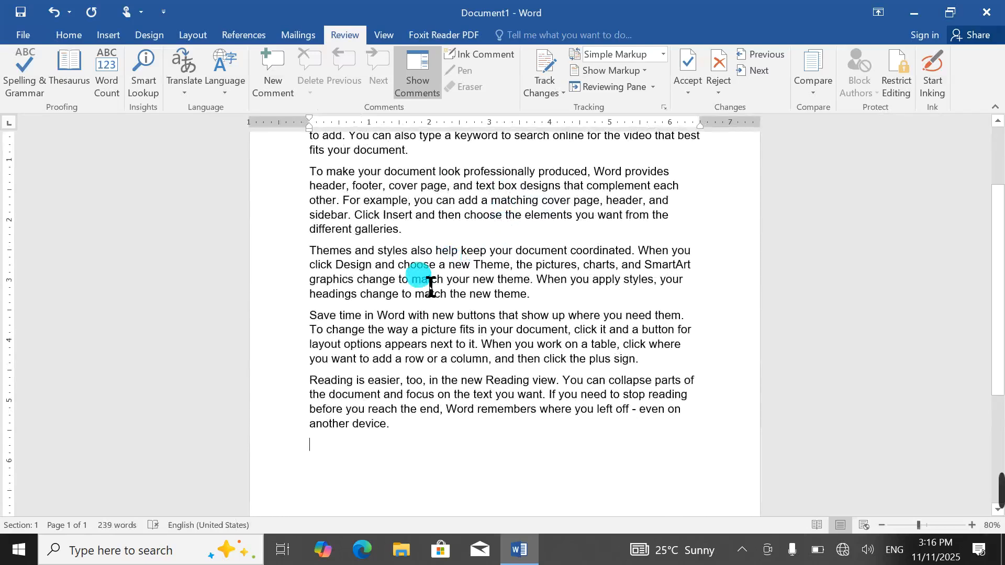
Step: Add empty comments to "document" in the third paragraph, "column" in the fourth and "remembers" in the fifth
double_click(541, 251)
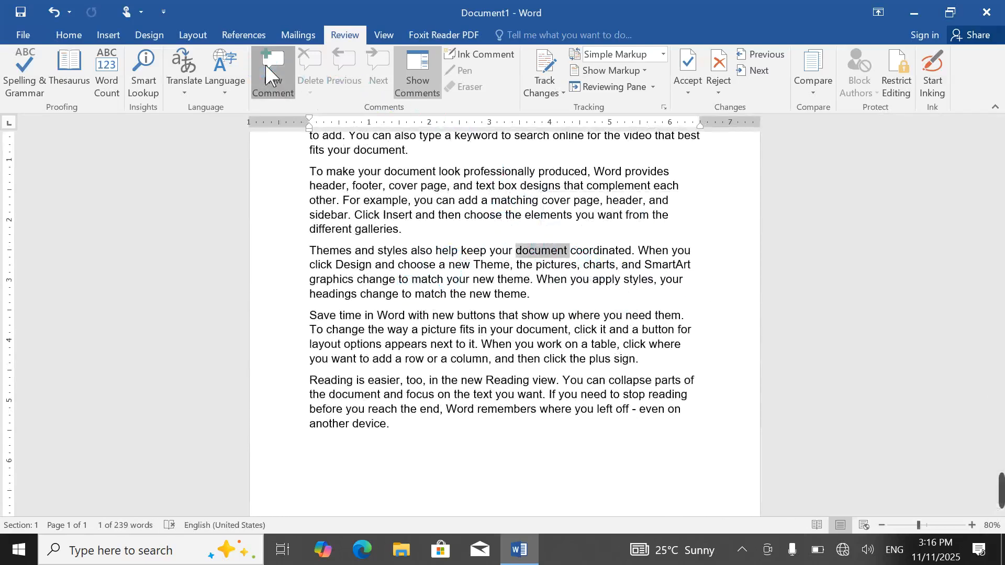
left_click(272, 78)
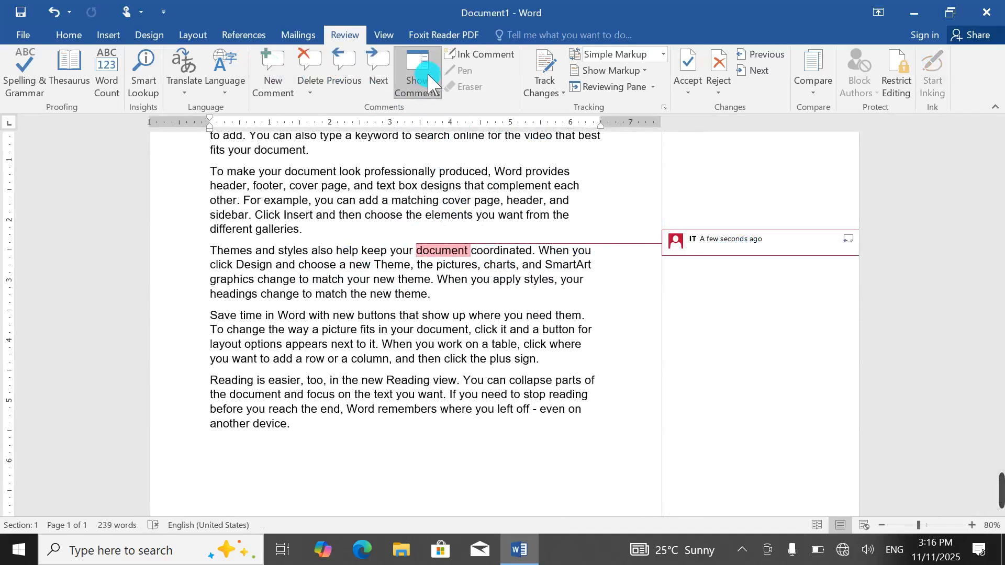
left_click(384, 373)
double_click(379, 360)
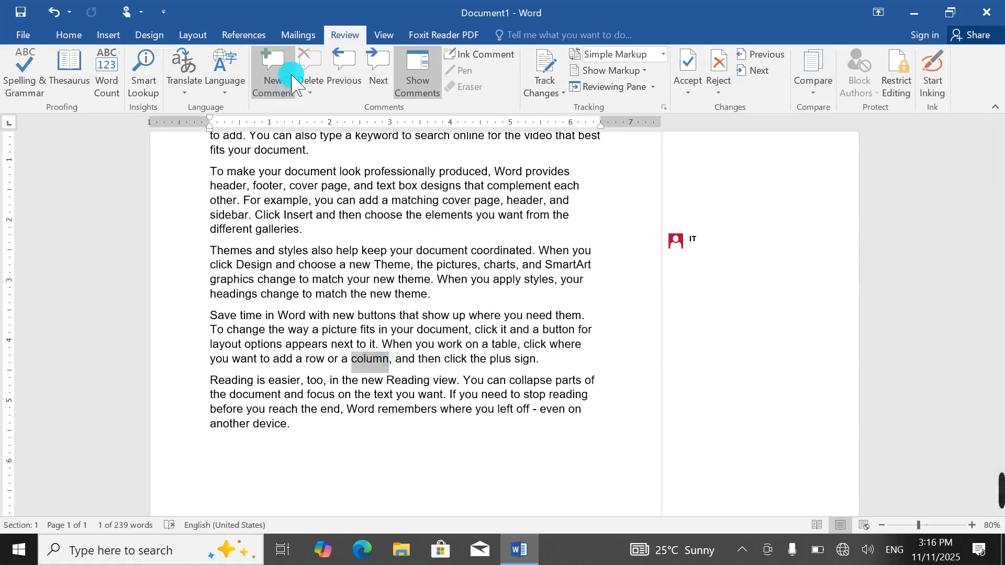
left_click(276, 78)
left_click(435, 388)
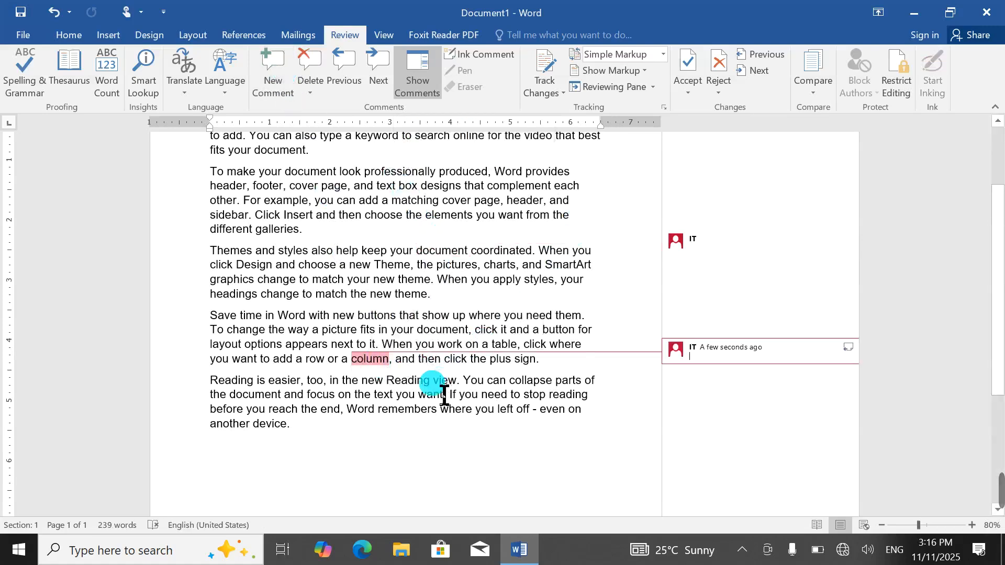
double_click(410, 410)
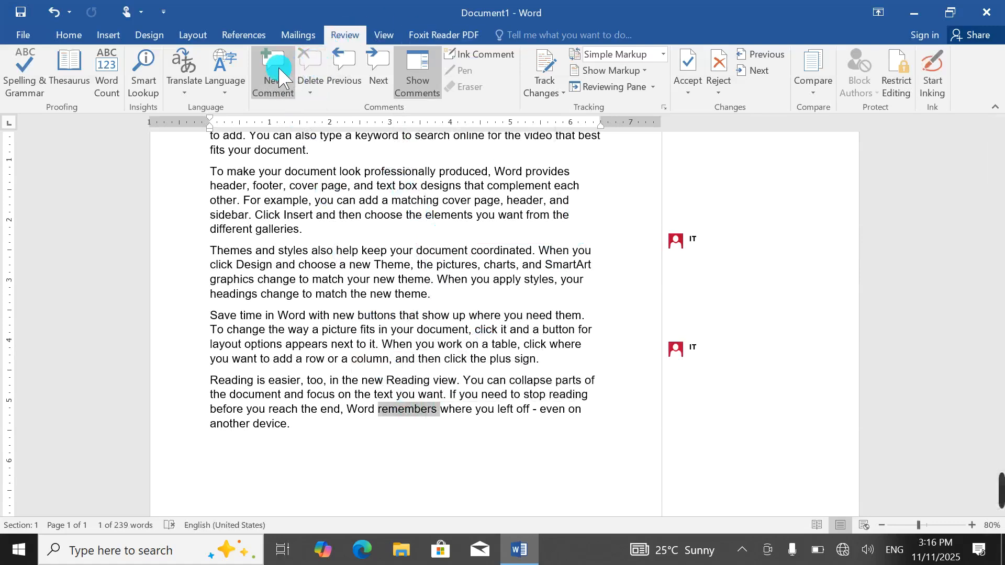
left_click(273, 73)
Step: Place the cursor ahead of the comments, step forward through all of them, and step back through the previous ones
left_click(369, 59)
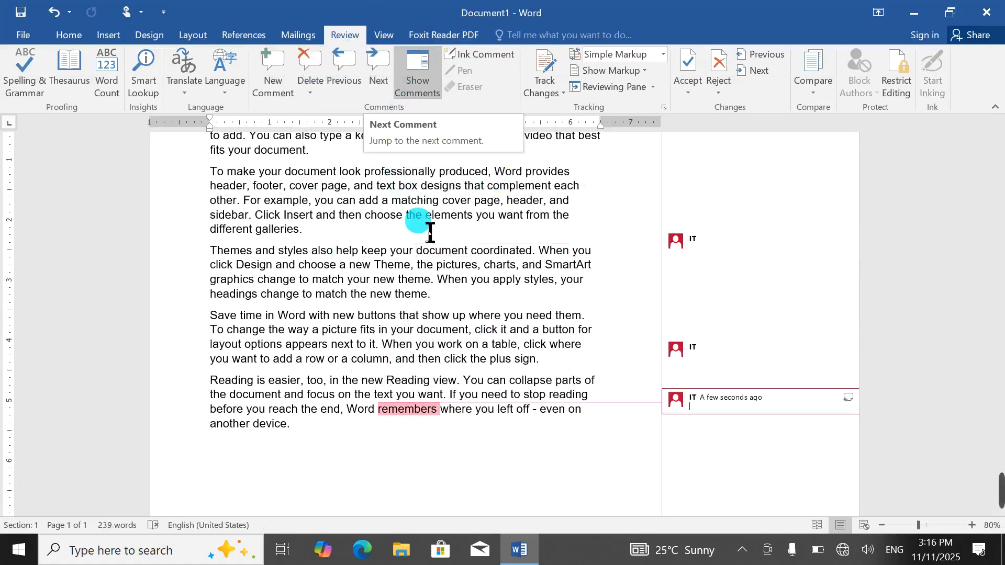
left_click(484, 265)
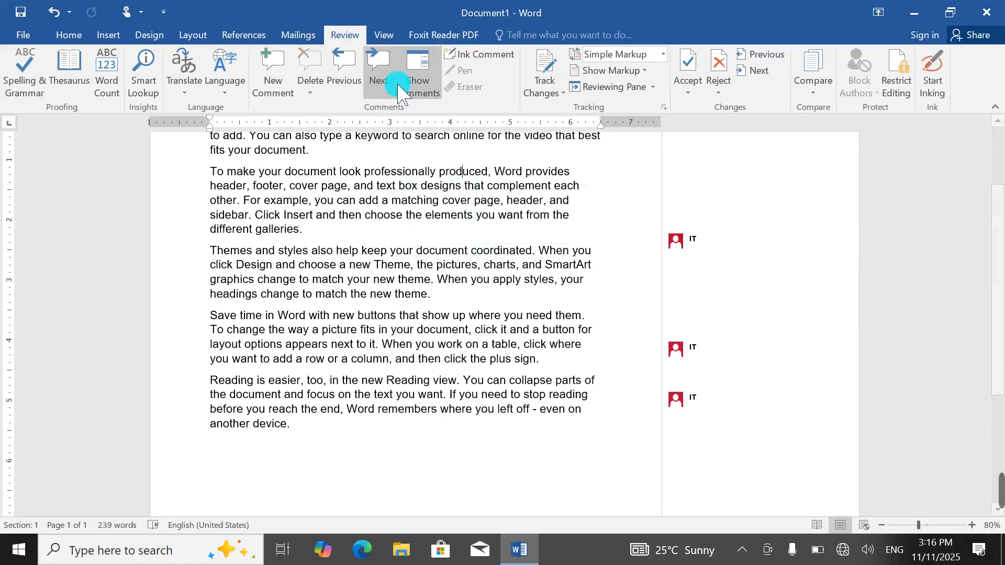
left_click(378, 62)
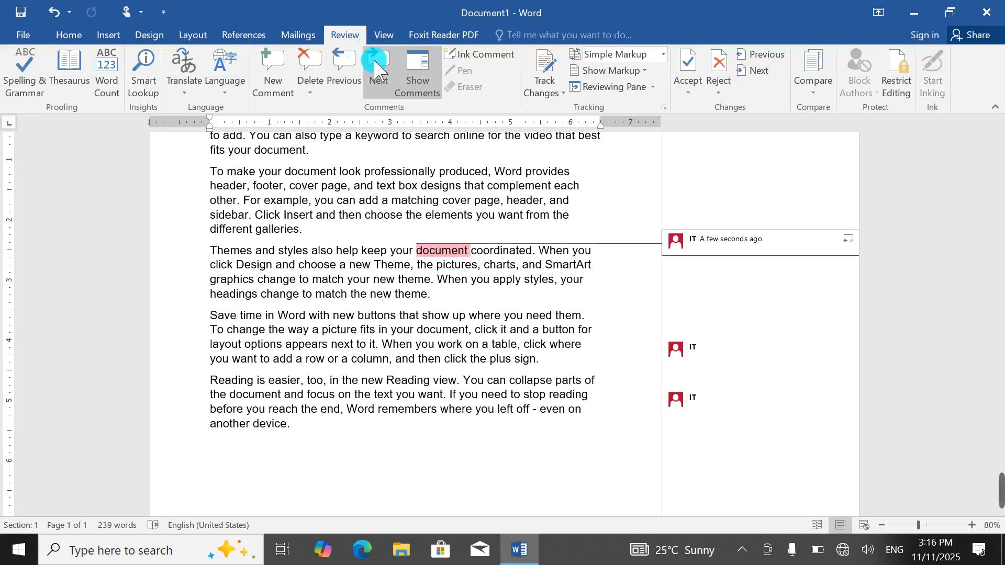
left_click(377, 66)
left_click(376, 66)
left_click(355, 71)
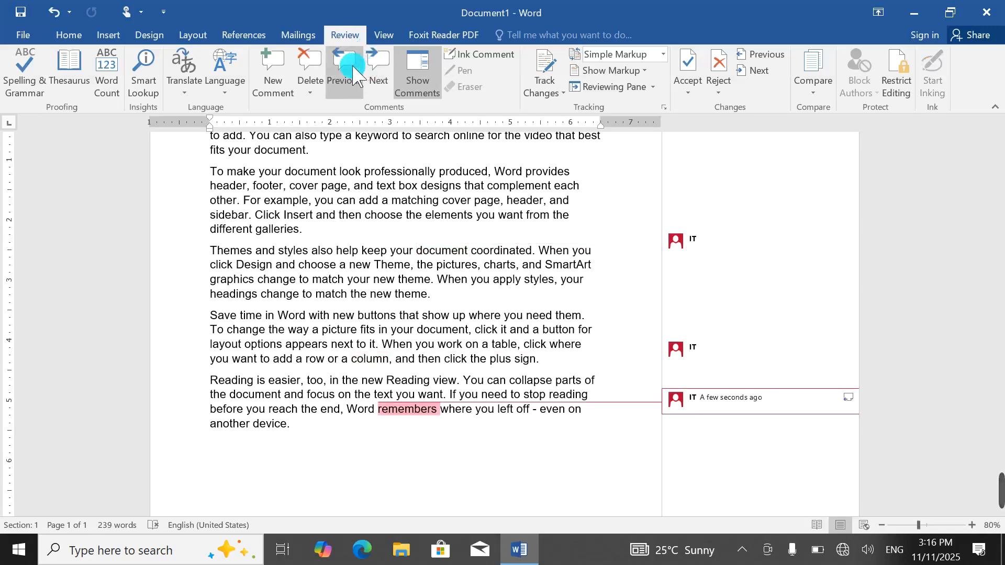
left_click(340, 69)
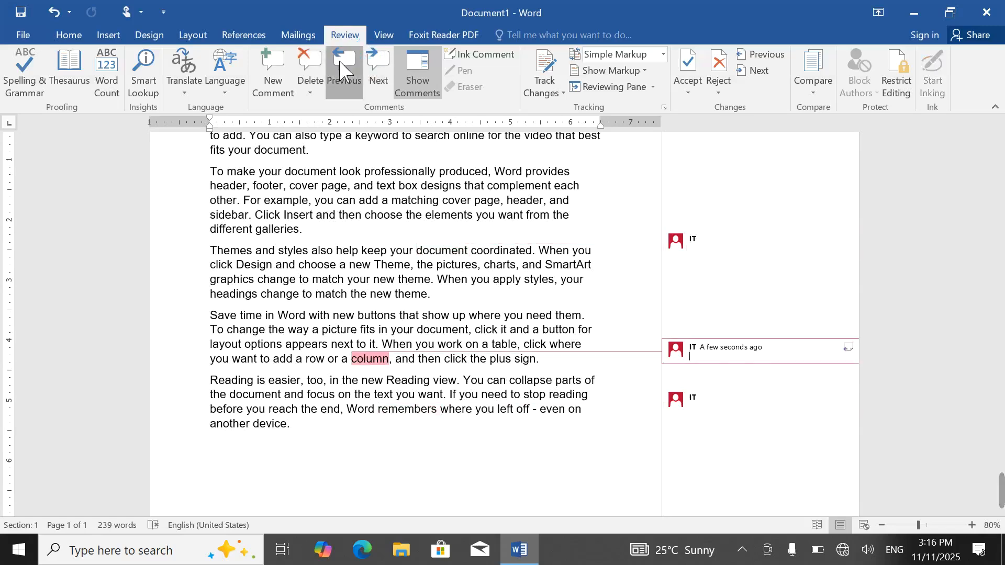
Step: Delete the comment on "document" and remove all remaining comments in the document
left_click(307, 72)
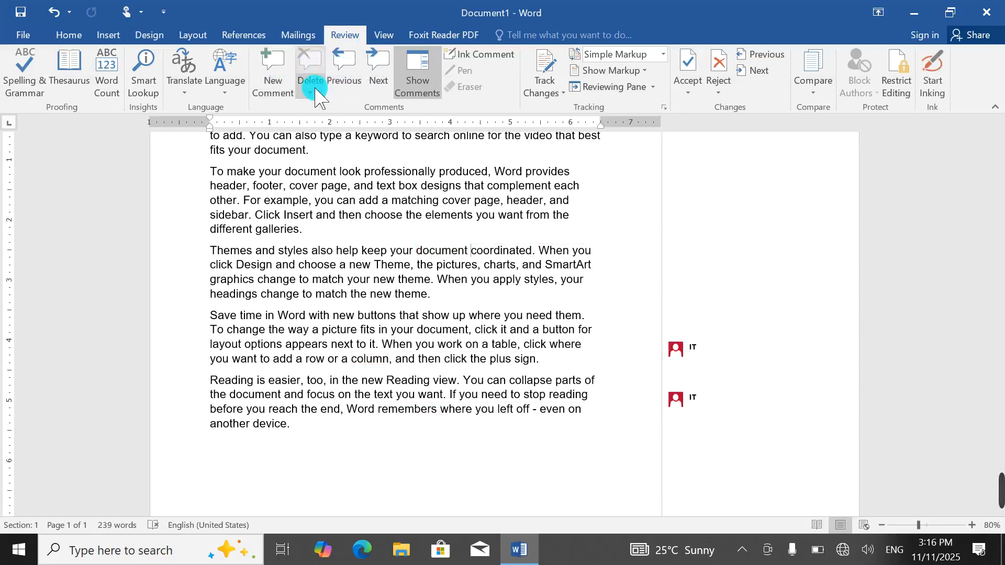
left_click(311, 94)
left_click(348, 147)
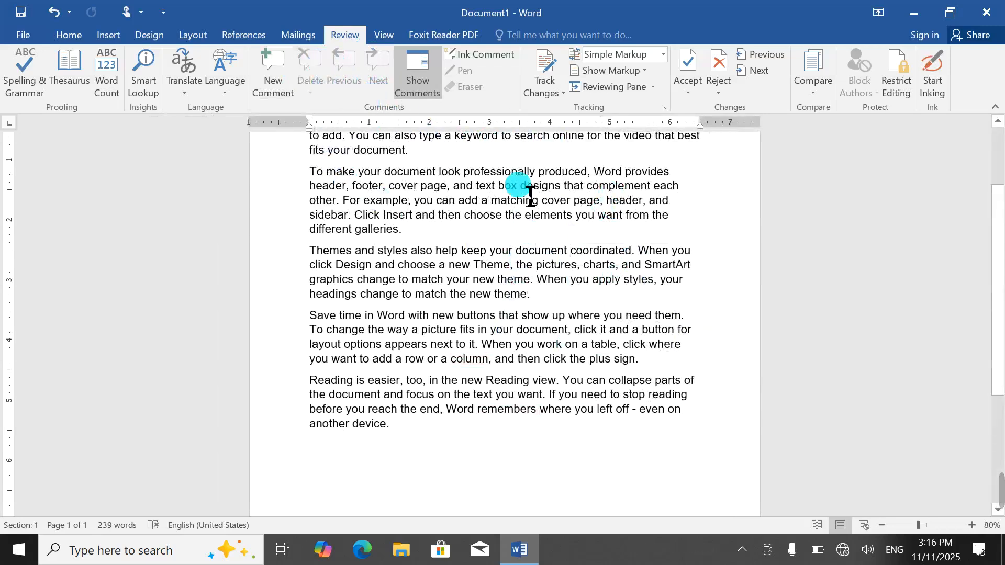
Step: Add empty comments to "coordinated" in the third paragraph, "your" in the fourth and "you" in the fifth
left_click(274, 85)
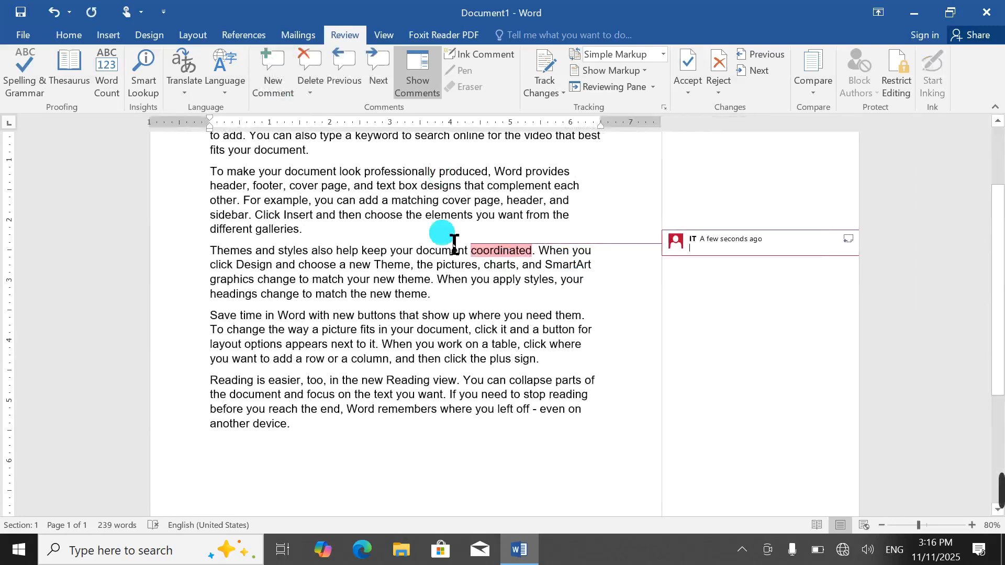
left_click(414, 332)
left_click(273, 73)
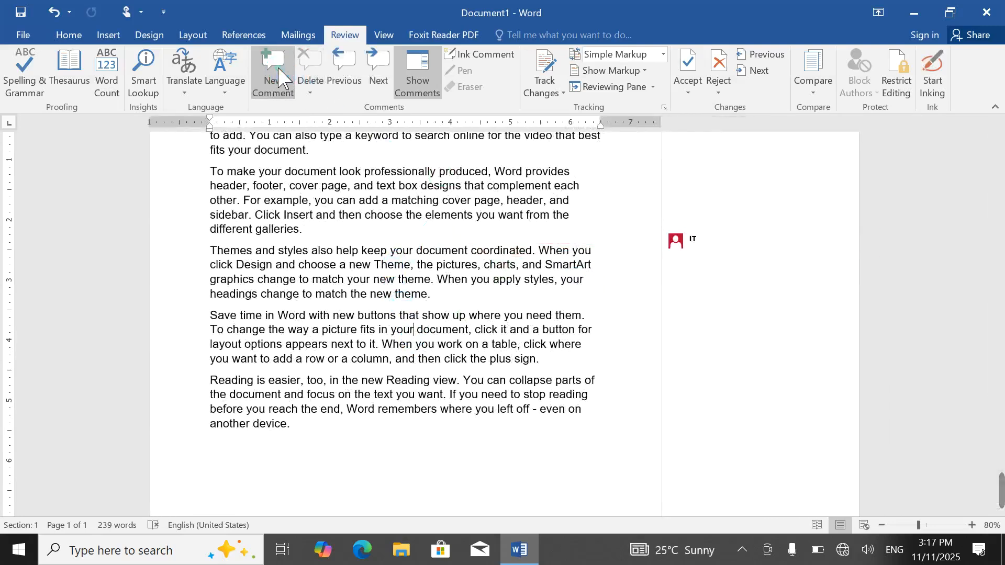
left_click(432, 410)
left_click(405, 395)
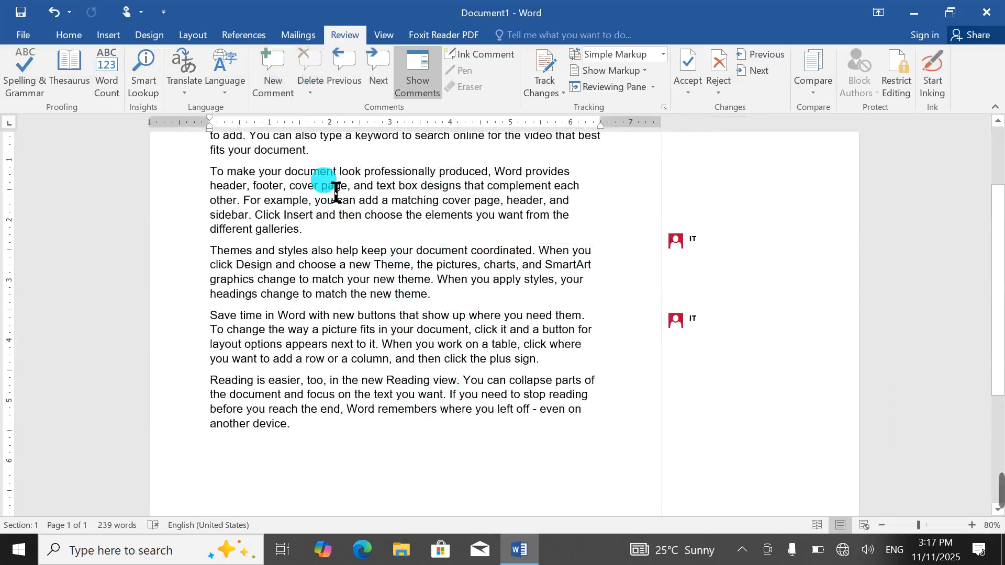
left_click(272, 86)
Step: Collapse the comment balloons to markers, and open and close the comment on "coordinated" from its marker
left_click(434, 90)
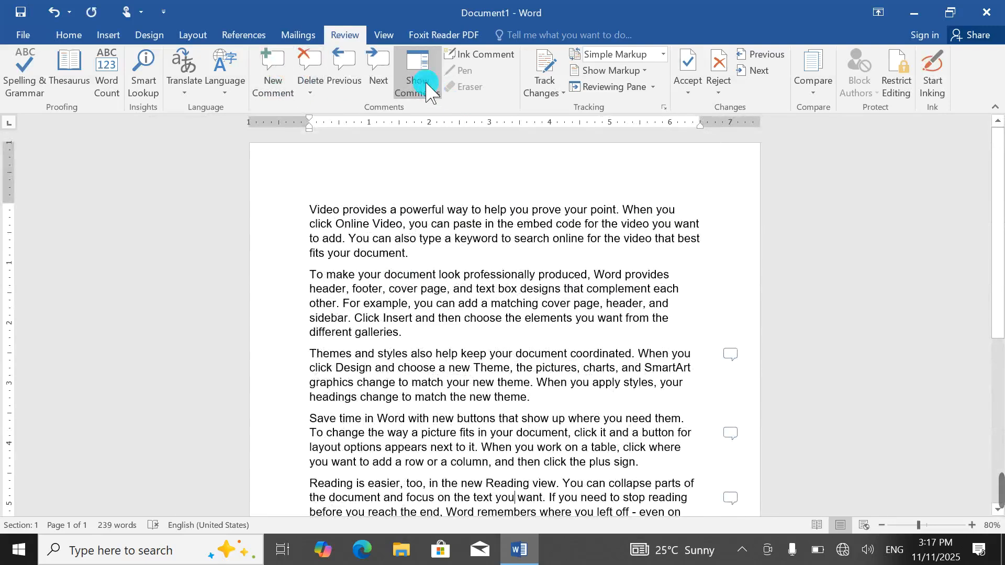
left_click(732, 356)
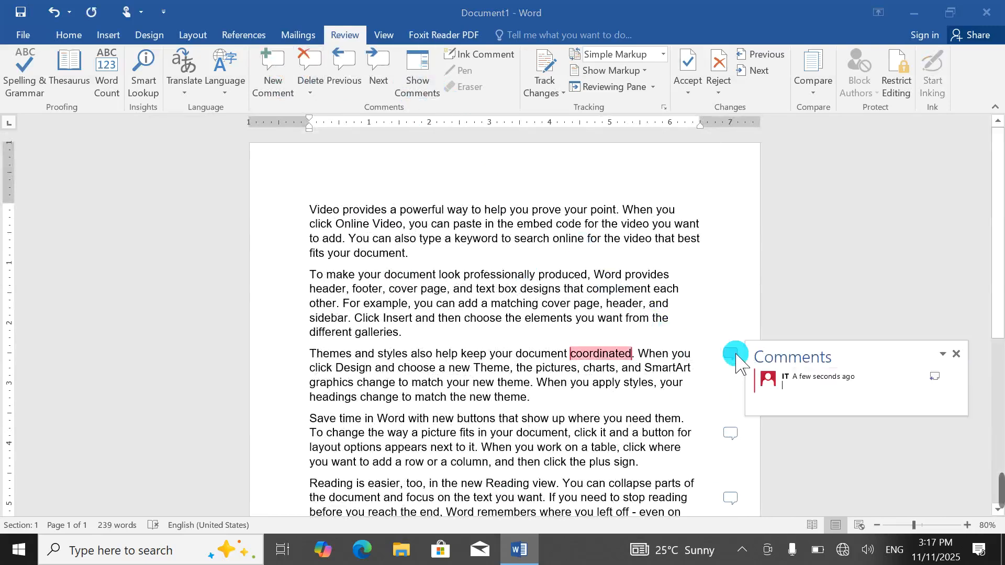
left_click(732, 355)
Step: Show the full comment balloons beside the text and collapse them to markers again
left_click(414, 79)
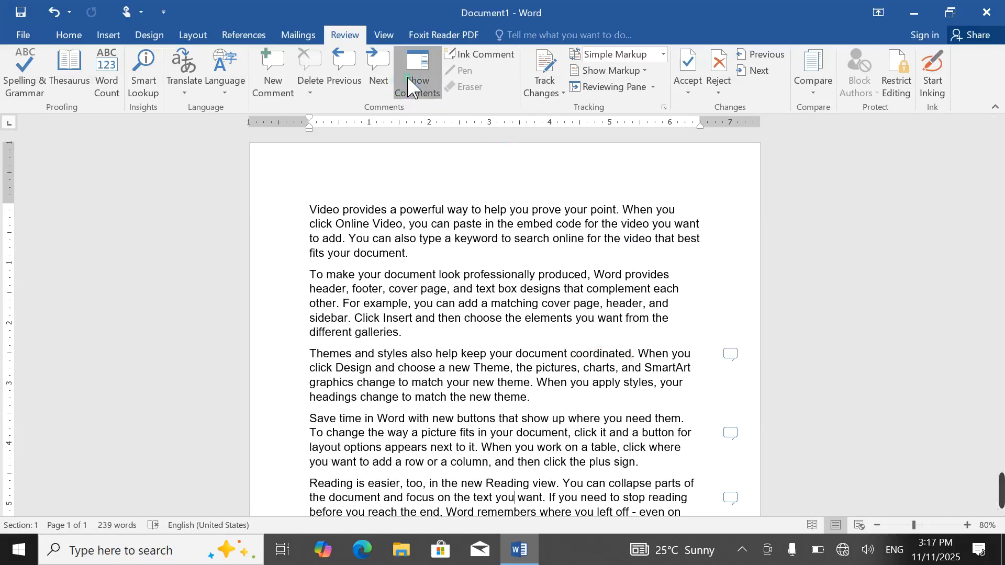
scroll(595, 337, "down", 3)
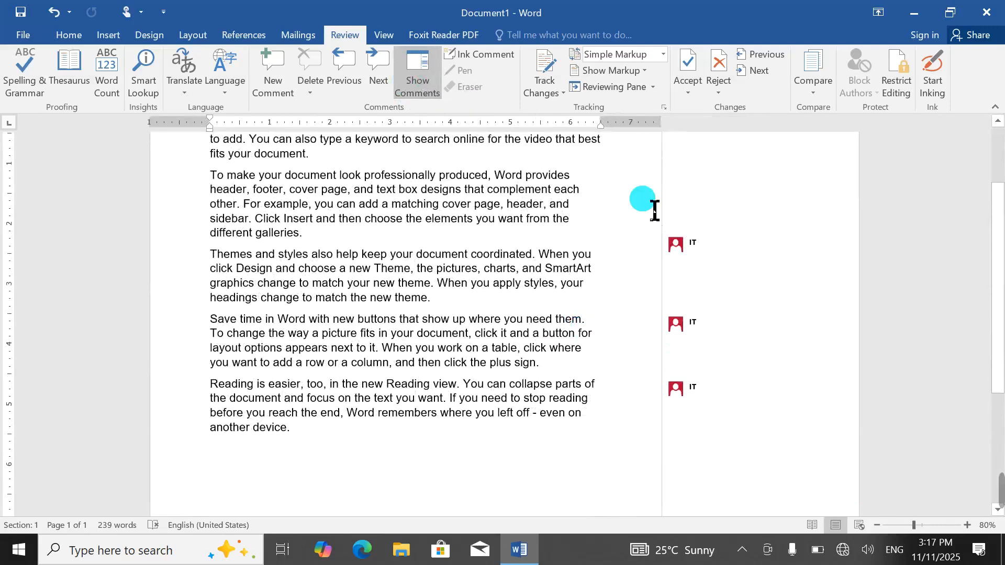
left_click(416, 68)
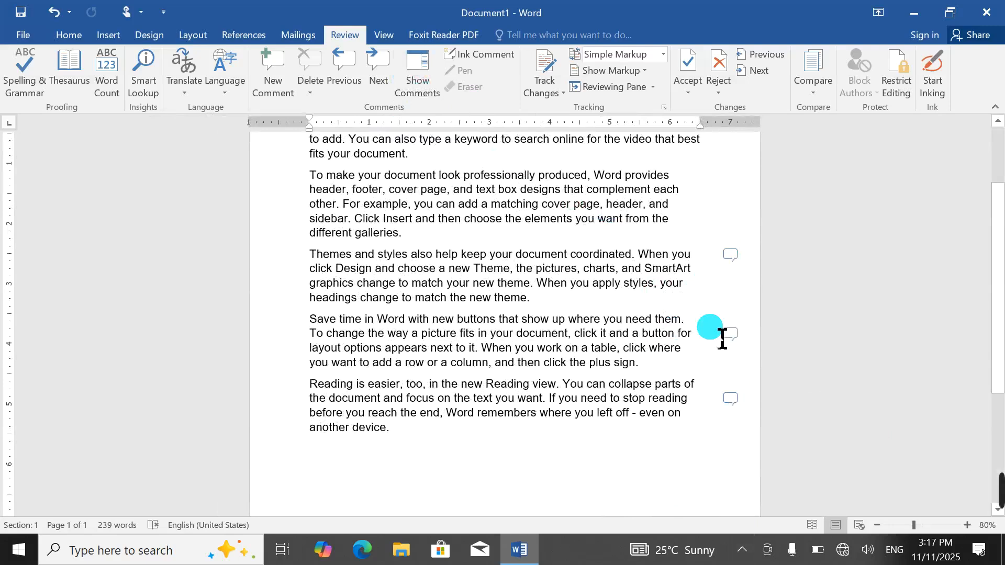
Step: Add an ink comment on "you" in the last paragraph, handwrite two scribbled lines in it and close the comment window
left_click(479, 54)
scroll(804, 443, "down", 2)
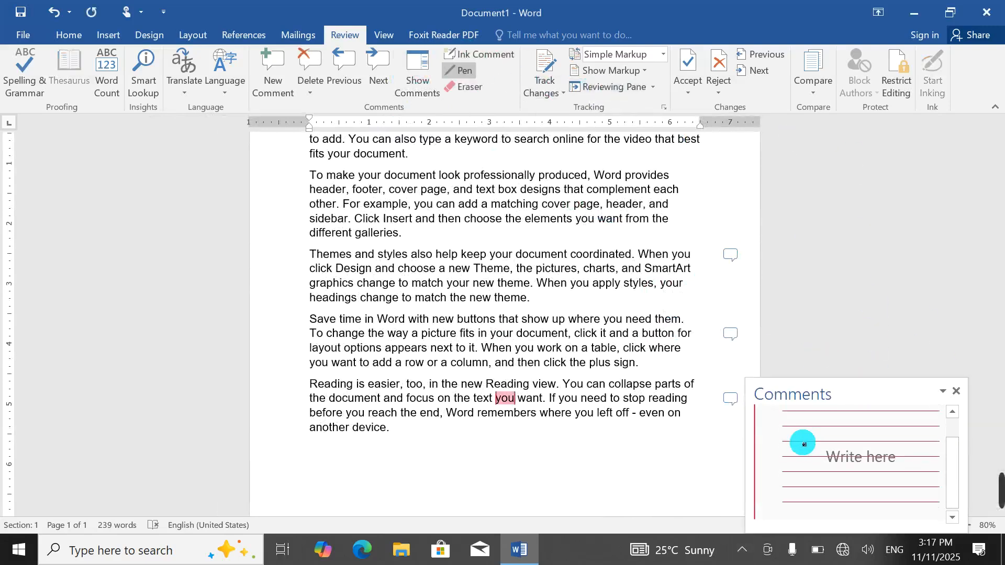
left_click_drag(890, 401, 928, 234)
left_click(904, 246)
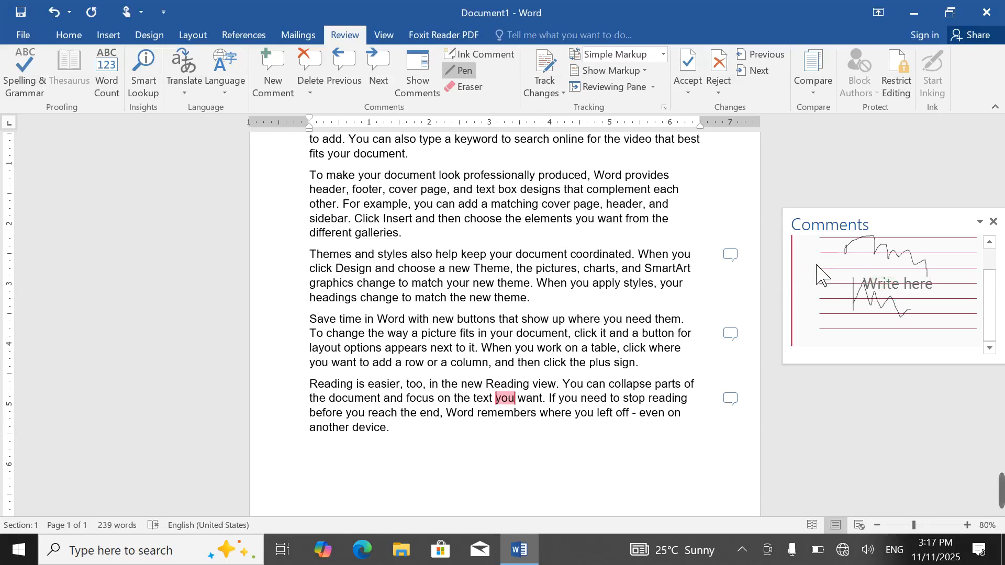
left_click(818, 283)
left_click_drag(885, 306, 848, 227)
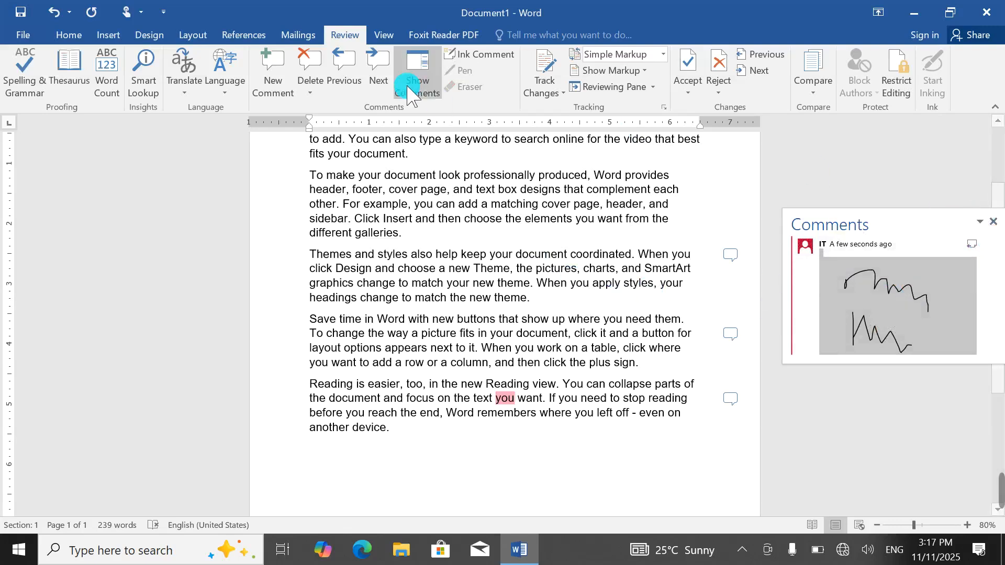
left_click(993, 222)
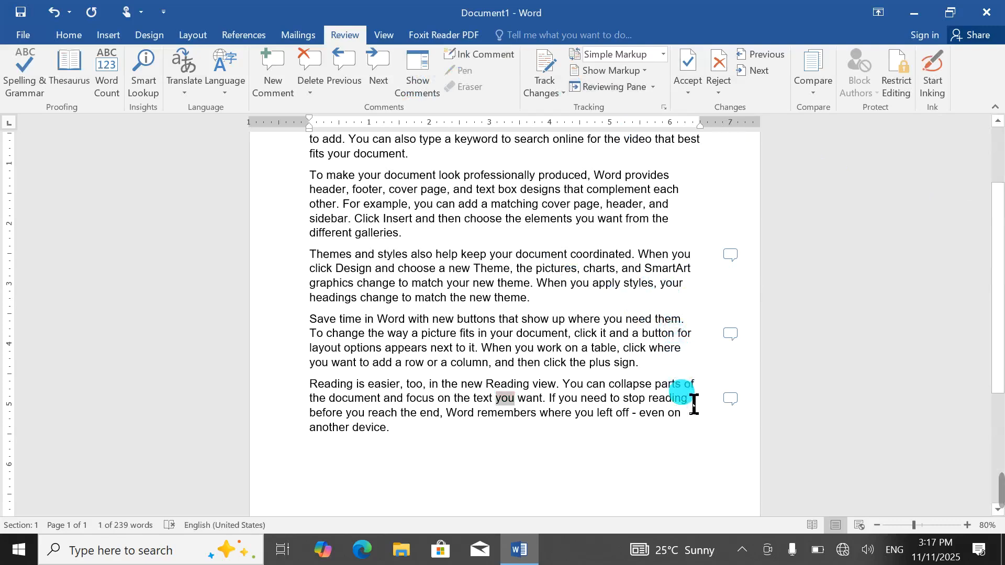
Step: Add another ink comment on "you" with a handwritten scribble, start a reply to it and close the comment window
left_click(474, 55)
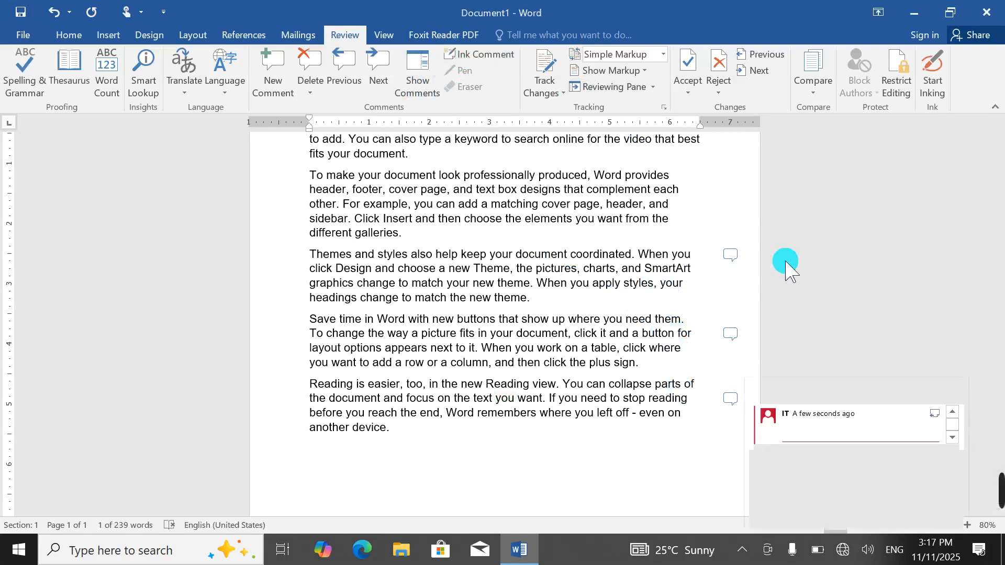
left_click_drag(834, 408, 861, 259)
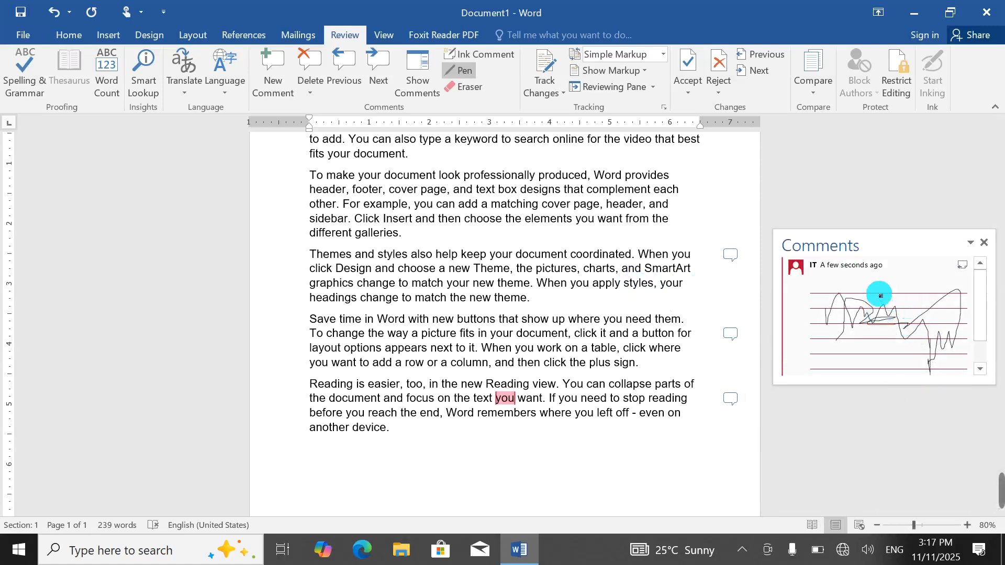
left_click(962, 266)
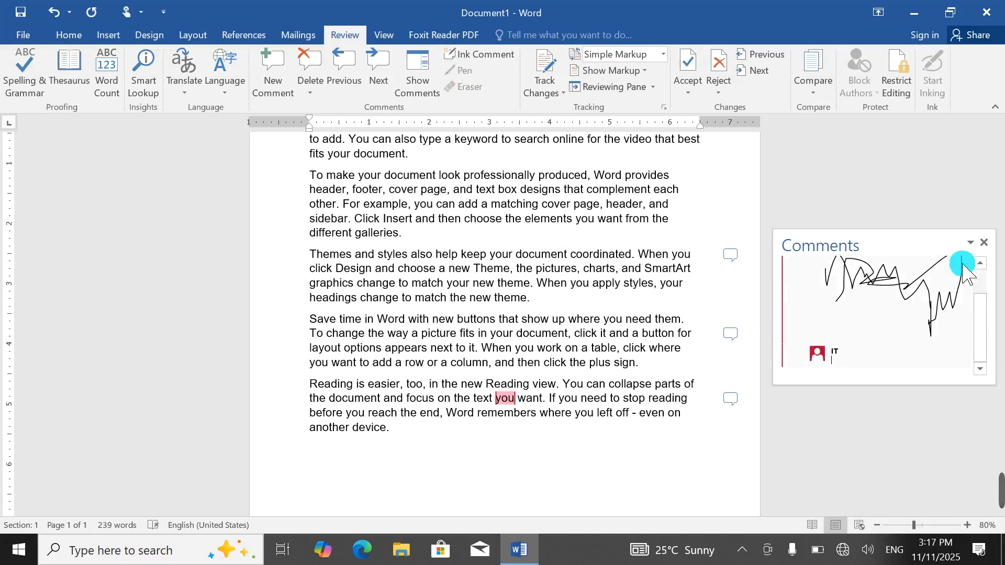
left_click(983, 242)
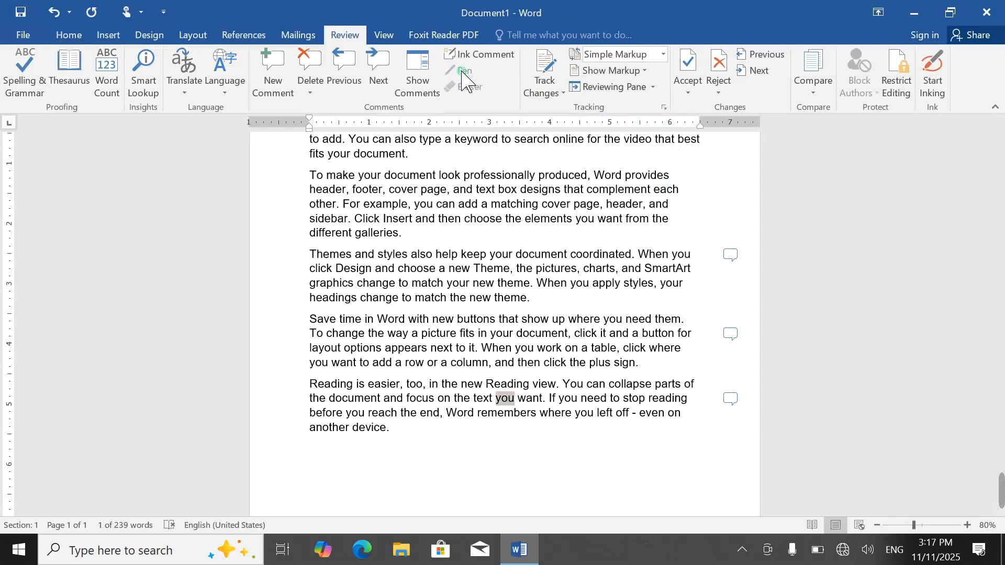
Step: Add a third ink comment on "you" and draw a small looped figure and several loose strokes with the Pen
left_click(474, 55)
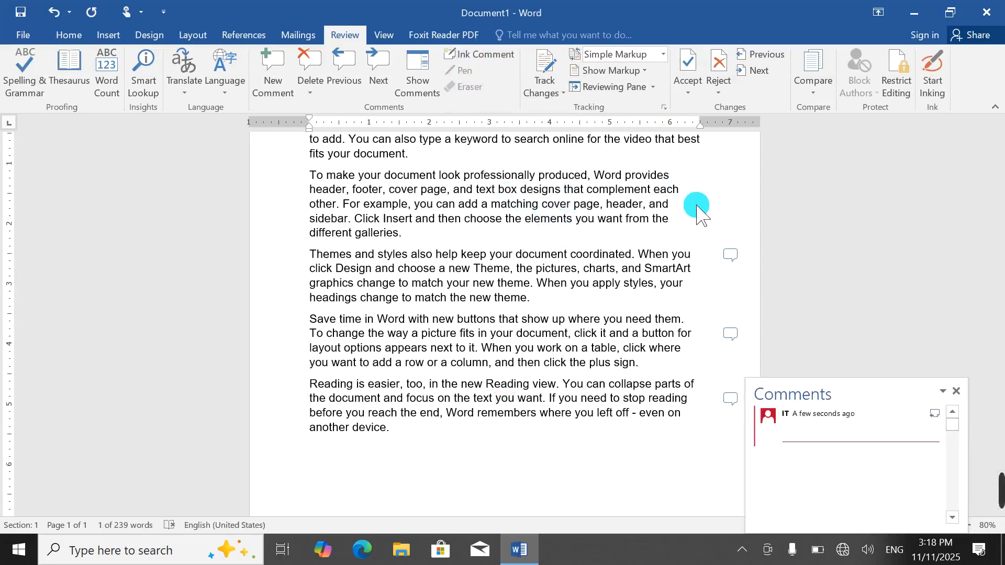
mouse_move(803, 392)
left_mouse_down()
mouse_move(826, 411)
mouse_move(844, 265)
left_mouse_up()
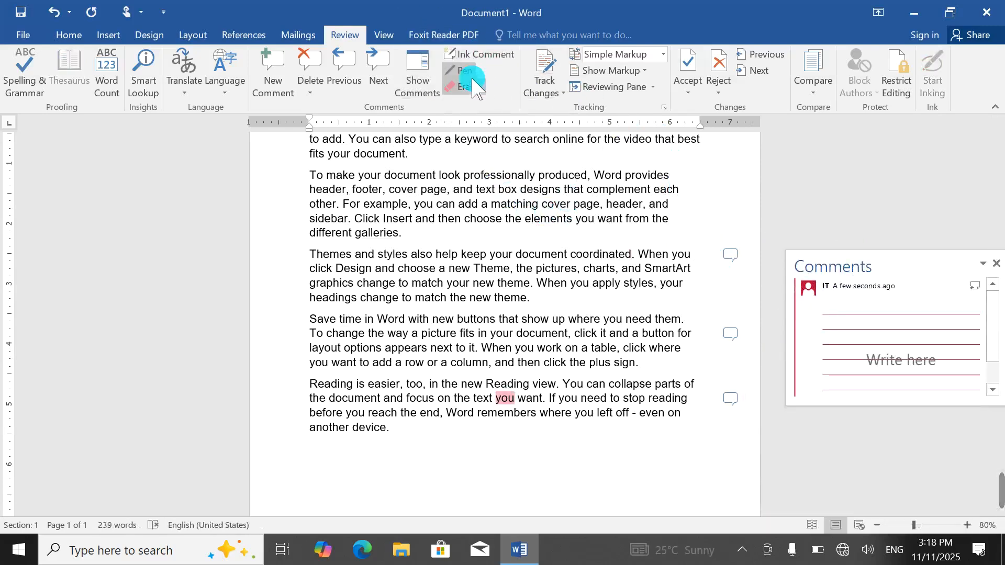
left_click(848, 297)
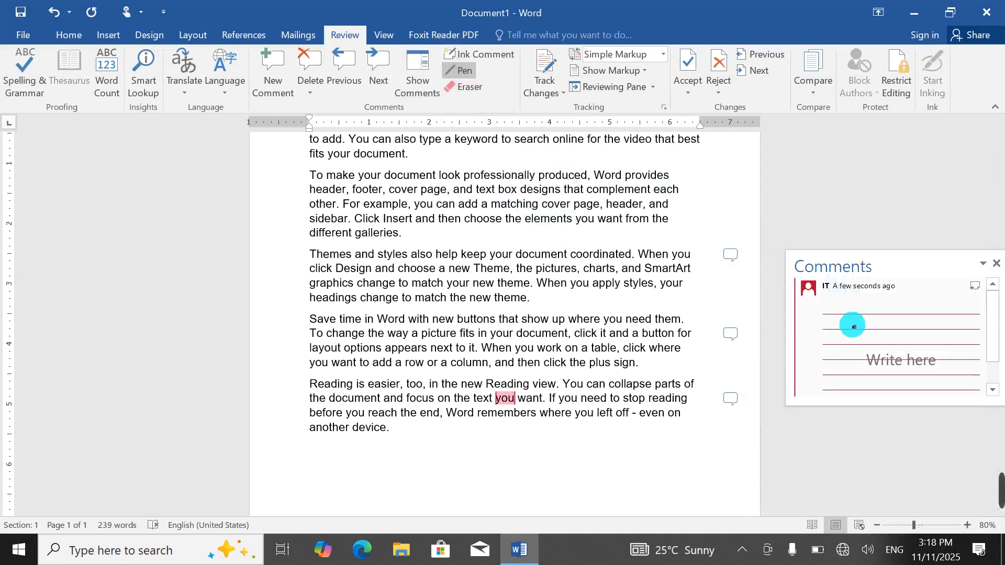
left_click_drag(865, 328, 878, 339)
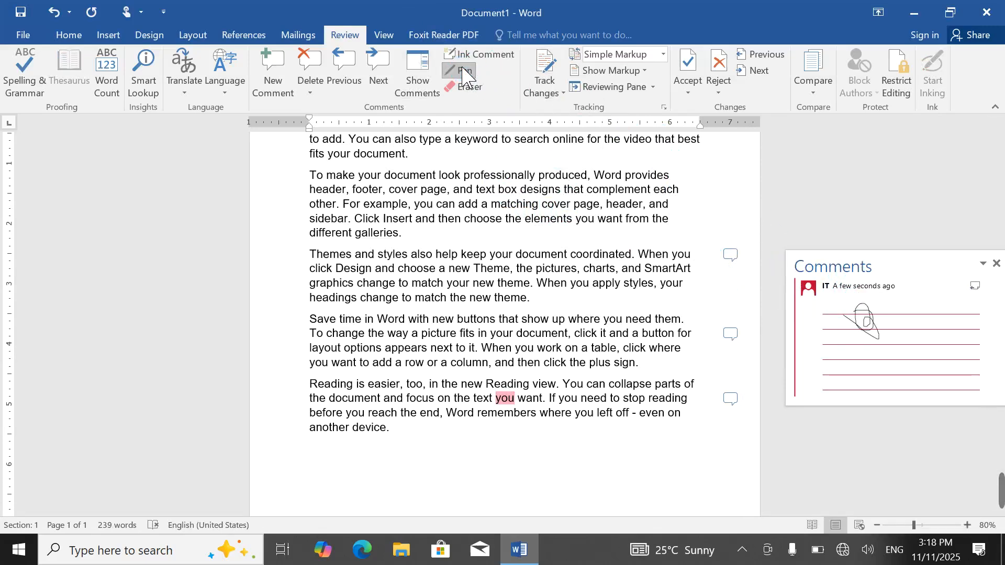
left_click(841, 343)
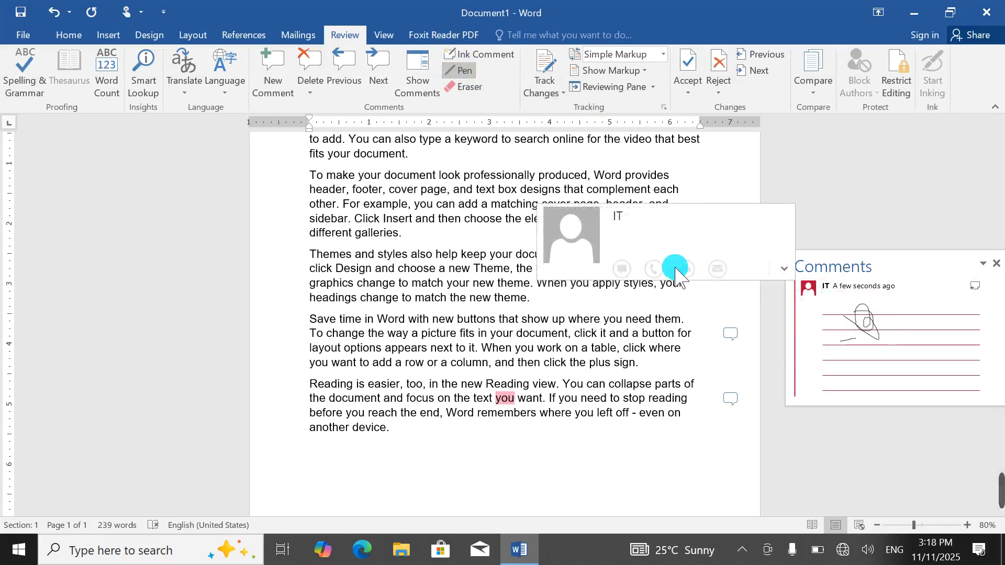
left_click_drag(865, 321, 932, 375)
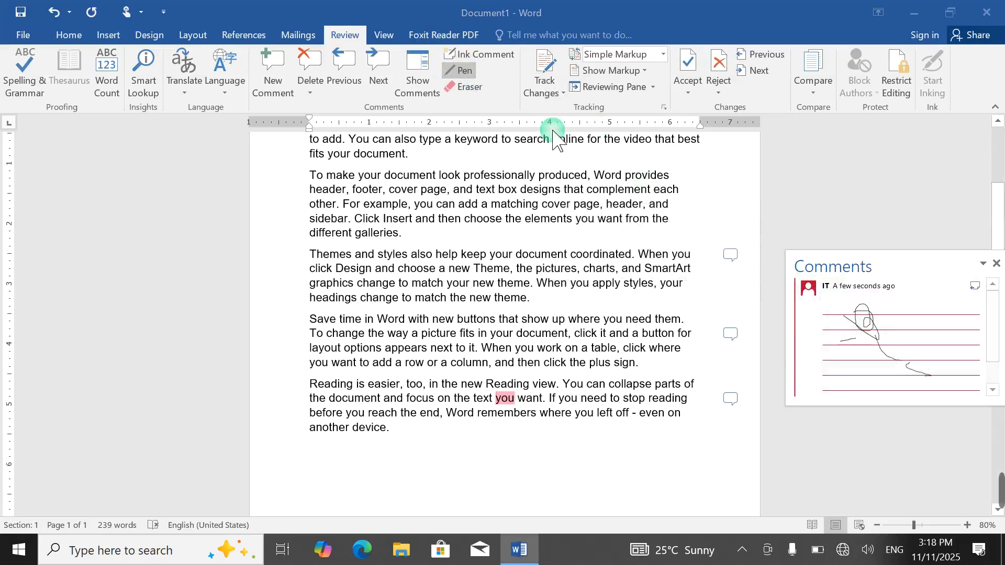
Step: Erase the looped figure and its diagonal stroke from the ink comment, and return to the body text
left_click(463, 87)
left_click_drag(864, 328, 870, 336)
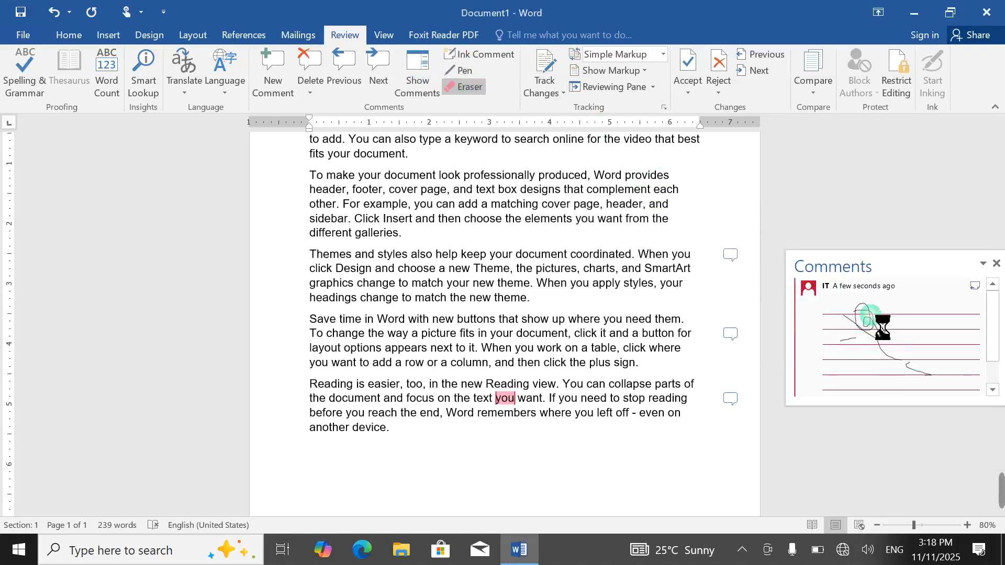
left_click_drag(882, 328, 882, 328)
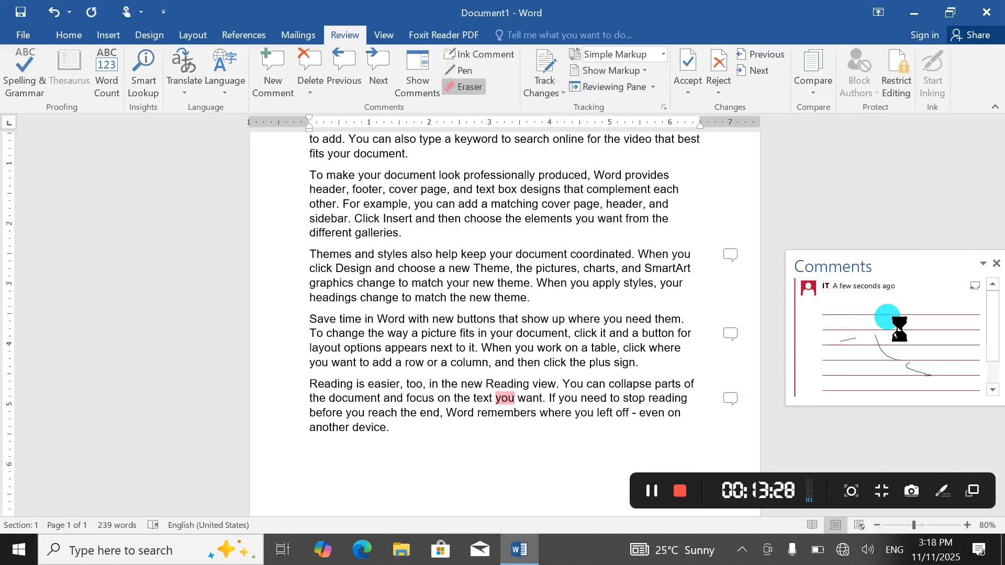
triple_click(465, 187)
left_click(466, 189)
left_click(559, 319)
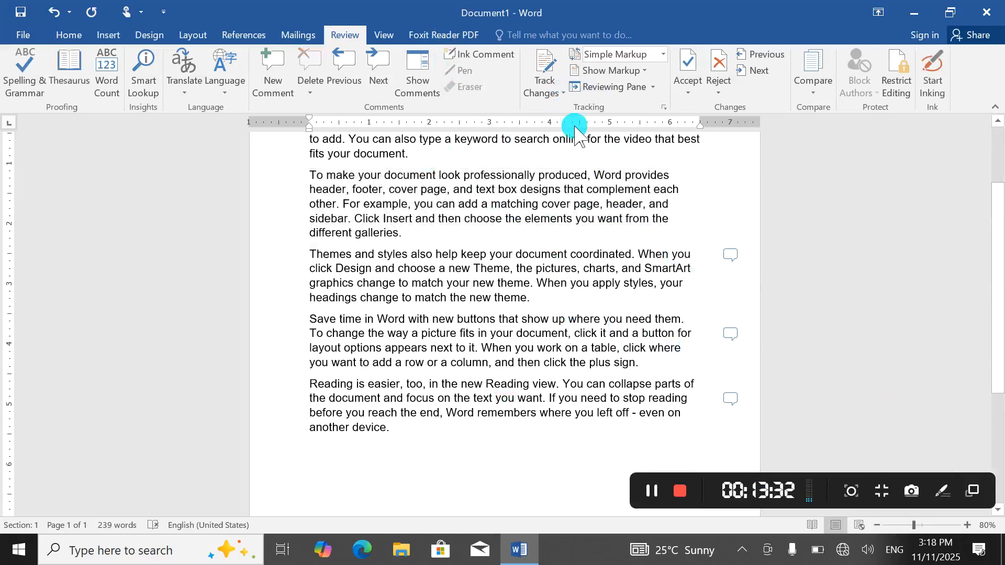
Step: Check the available Track Changes options, and delete all comments in the document
left_click(546, 86)
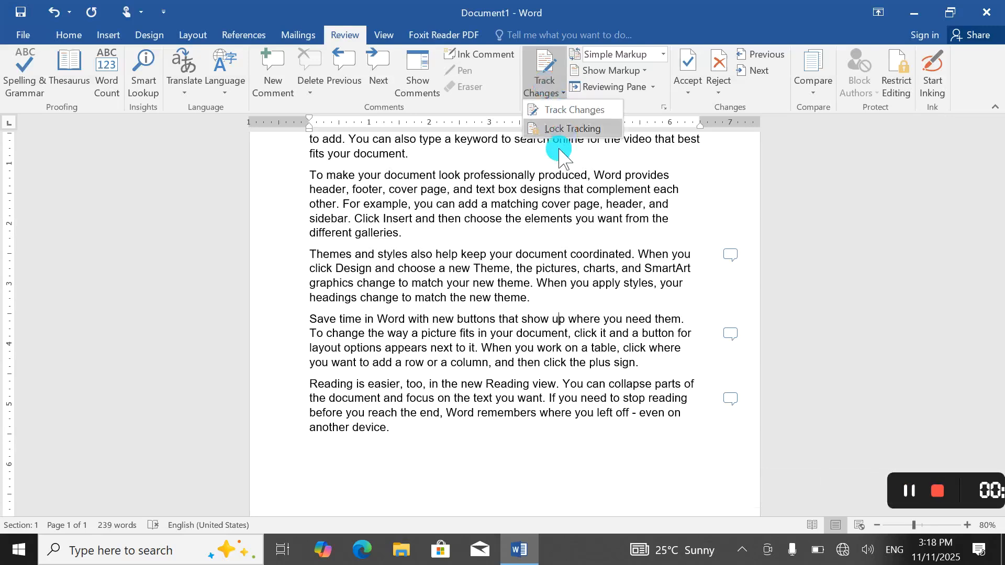
left_click(507, 272)
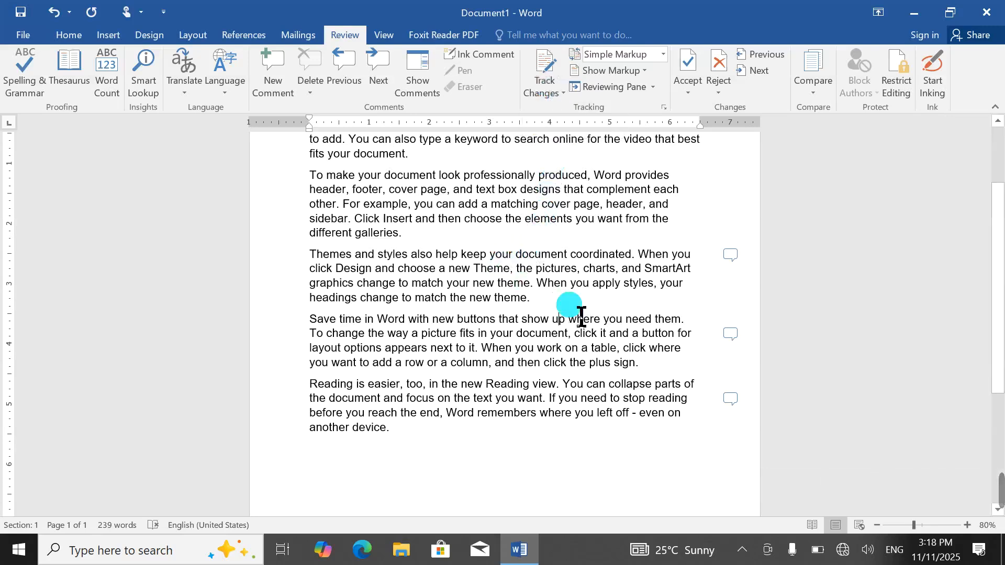
left_click(320, 84)
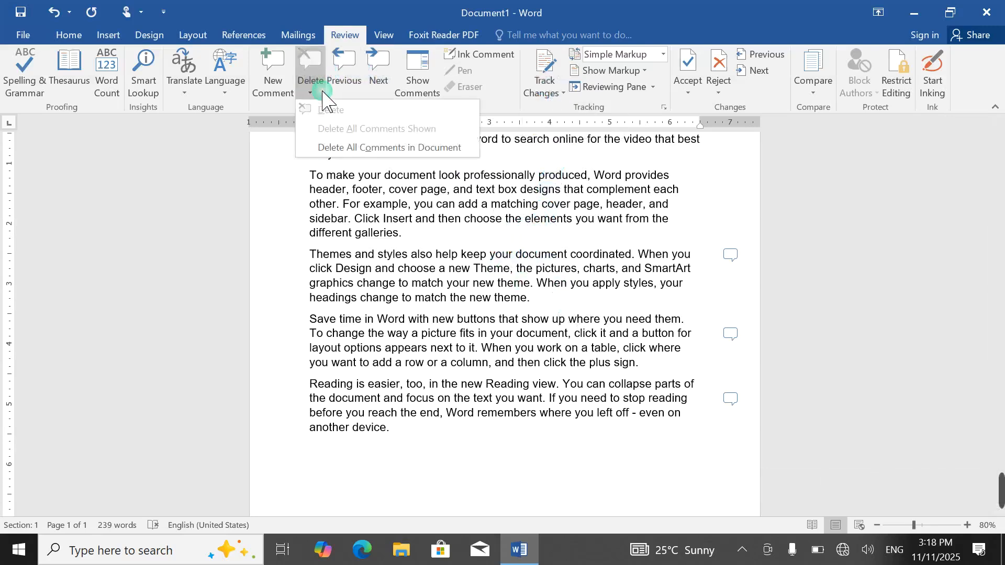
left_click(374, 148)
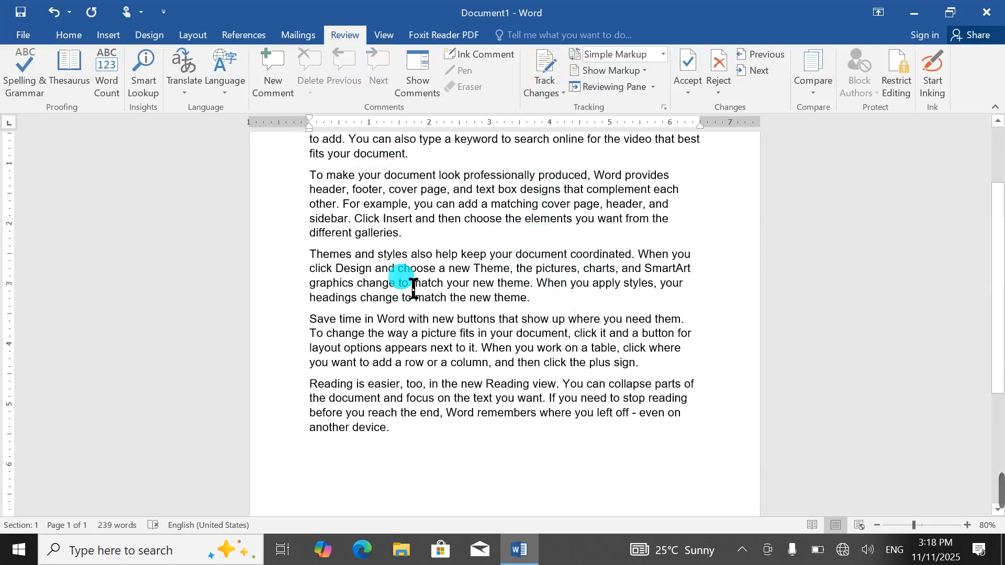
left_click(398, 269)
scroll(400, 268, "up", 2)
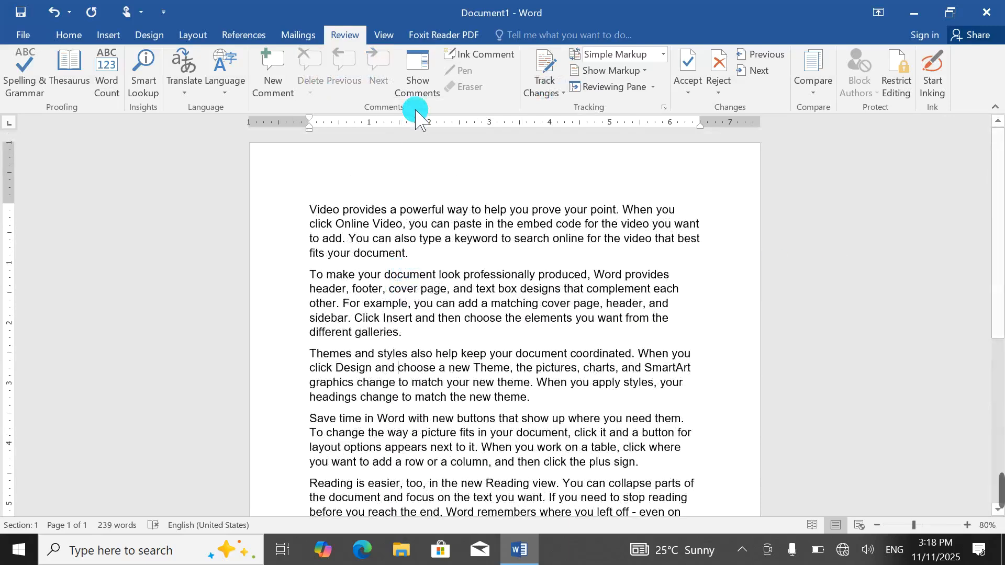
Step: With change tracking off, delete "help" from the first paragraph and "Theme" from the third
left_click(548, 92)
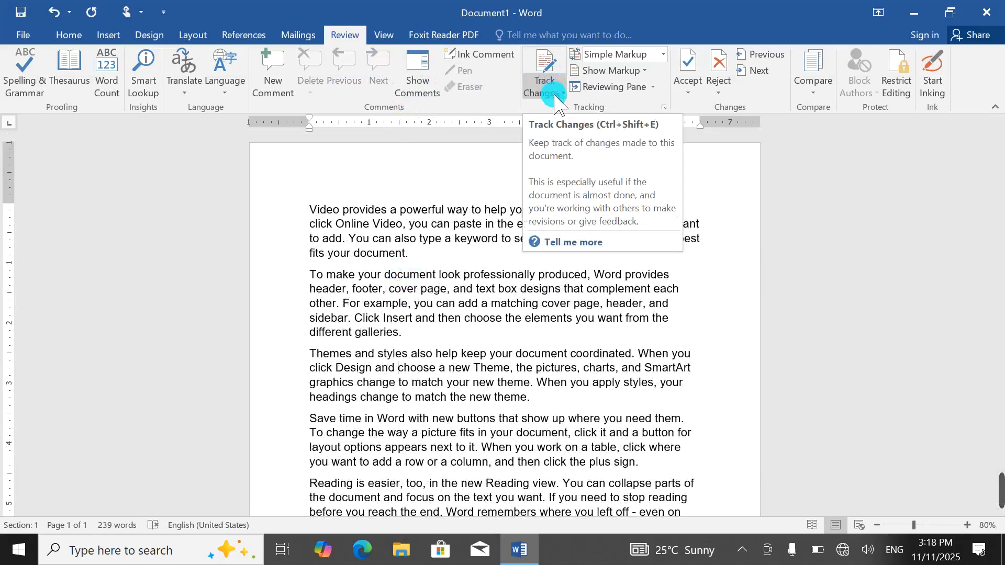
left_click(487, 206)
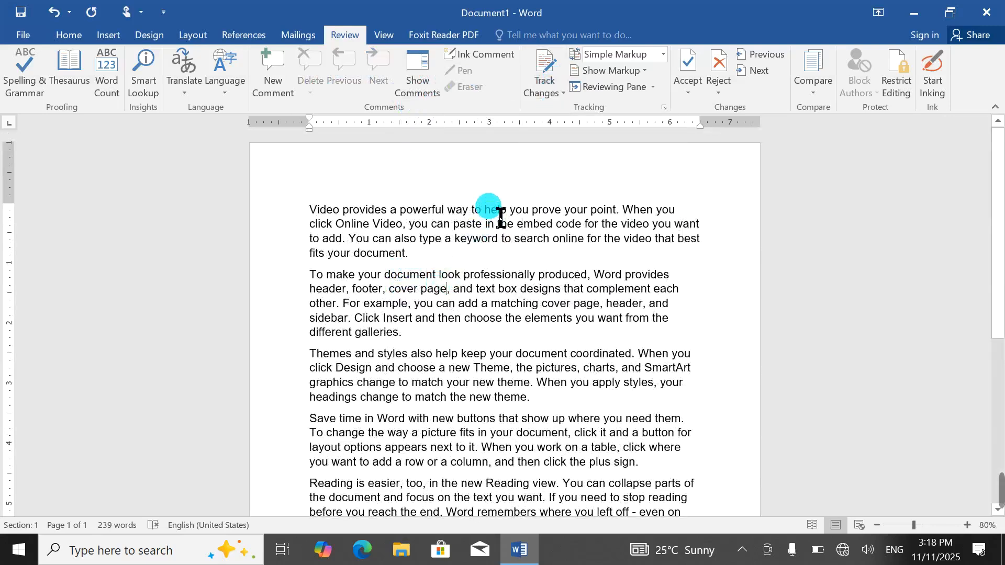
left_click_drag(504, 220, 505, 220)
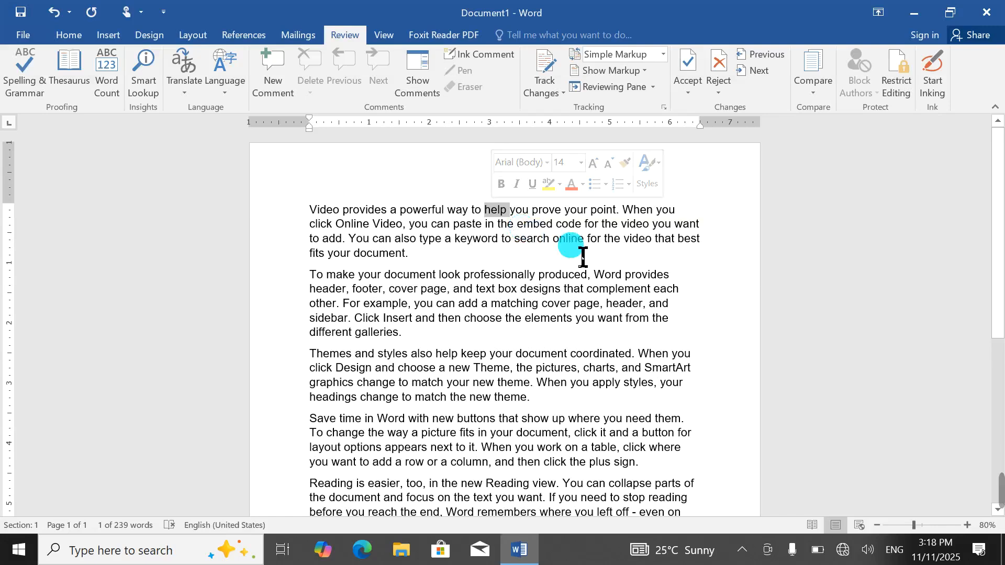
key("Delete")
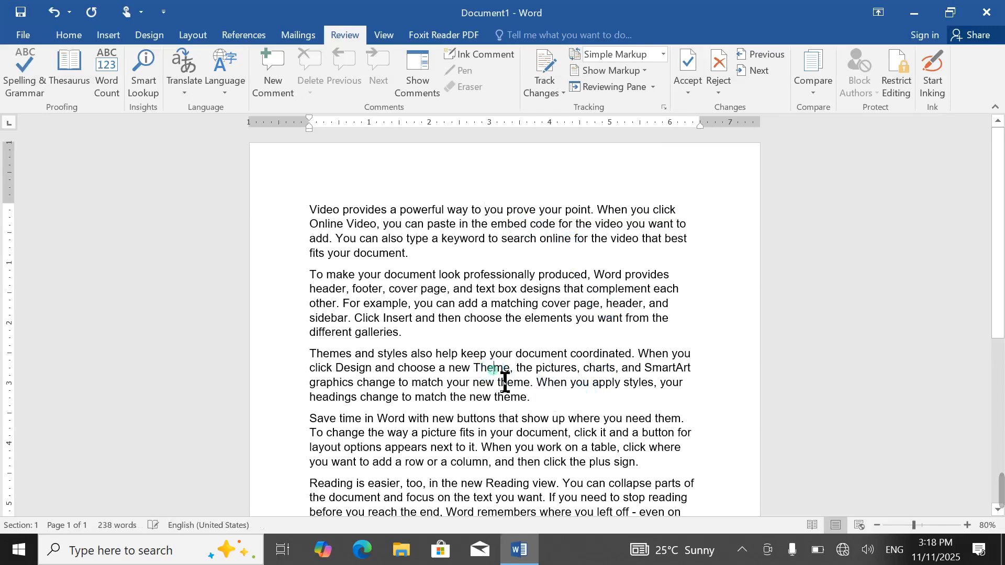
double_click(492, 368)
key("Delete")
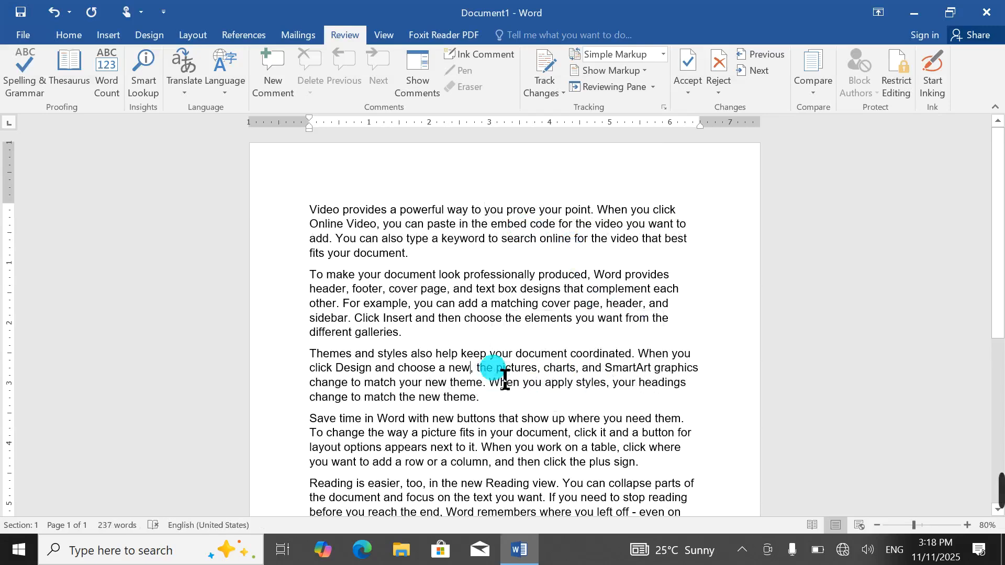
Step: Delete "the" before "new Reading view" in the last paragraph while change tracking is off
scroll(505, 380, "down", 5)
double_click(459, 284)
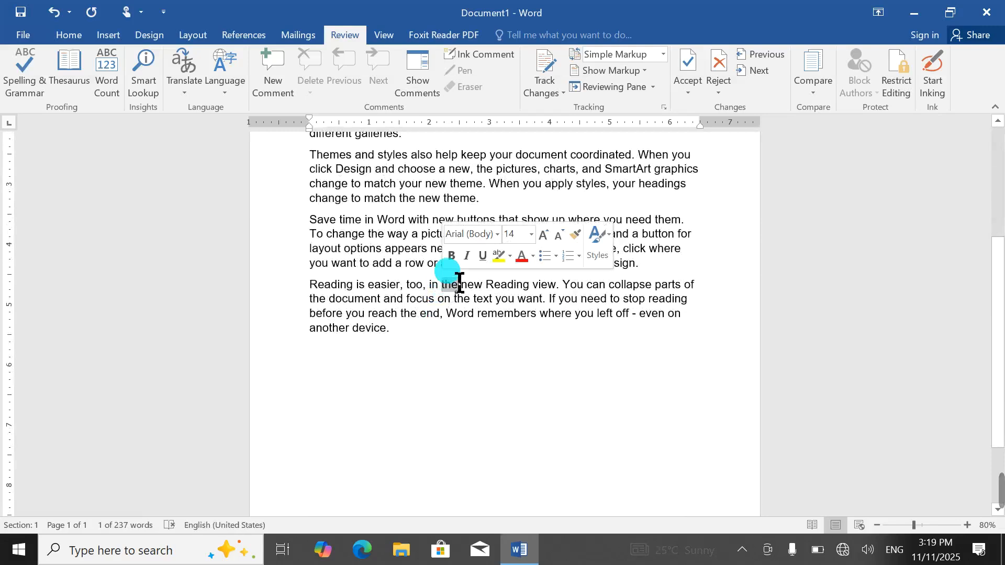
key("Delete")
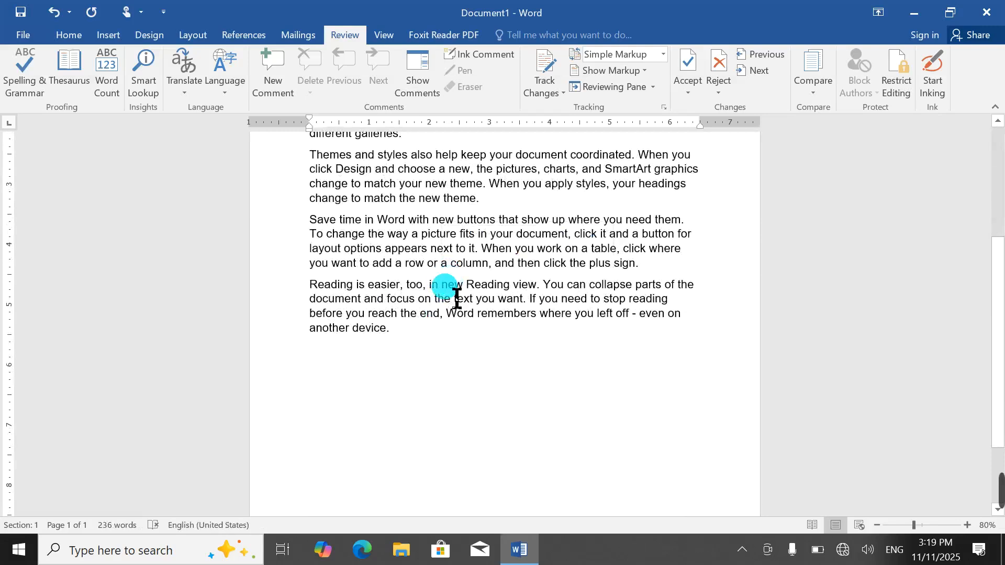
scroll(457, 300, "up", 2)
scroll(456, 299, "up", 2)
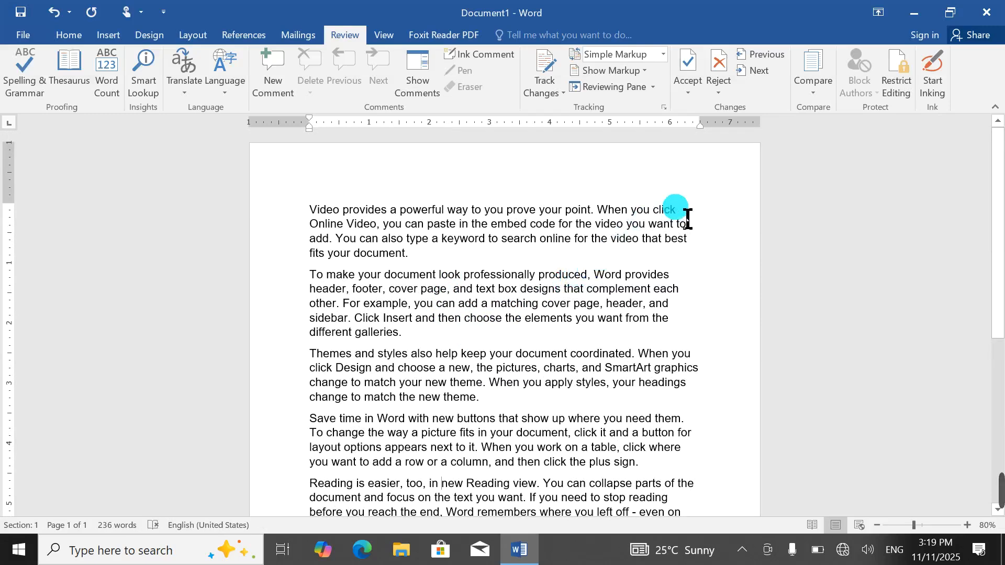
Step: Turn on Track Changes and delete "professionally" from the second paragraph
left_click(545, 86)
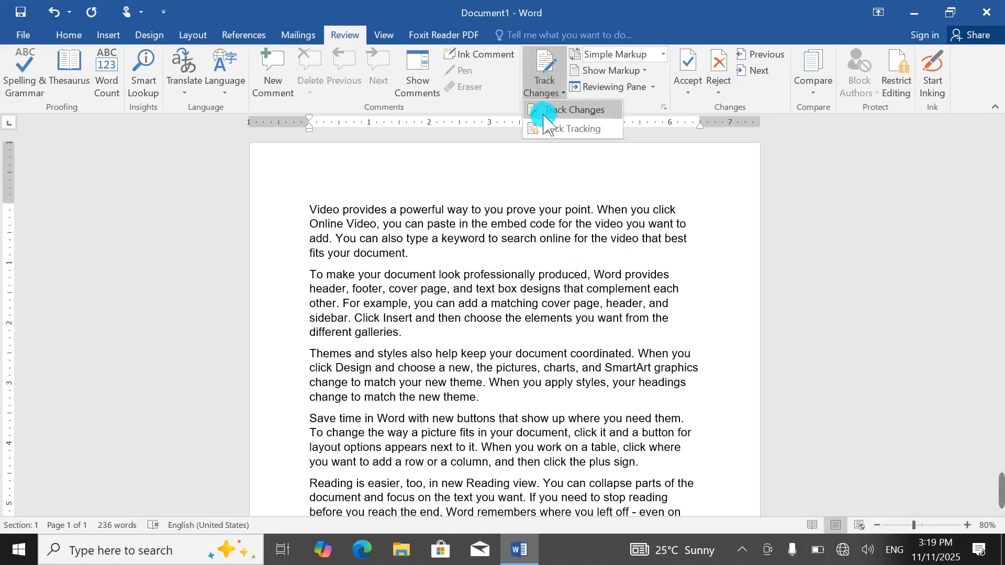
left_click(550, 111)
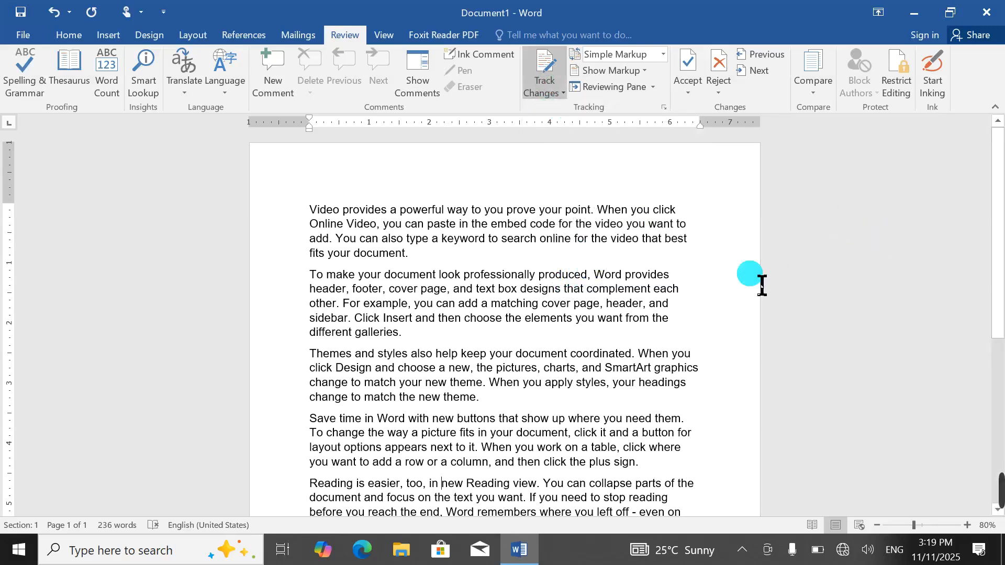
double_click(515, 274)
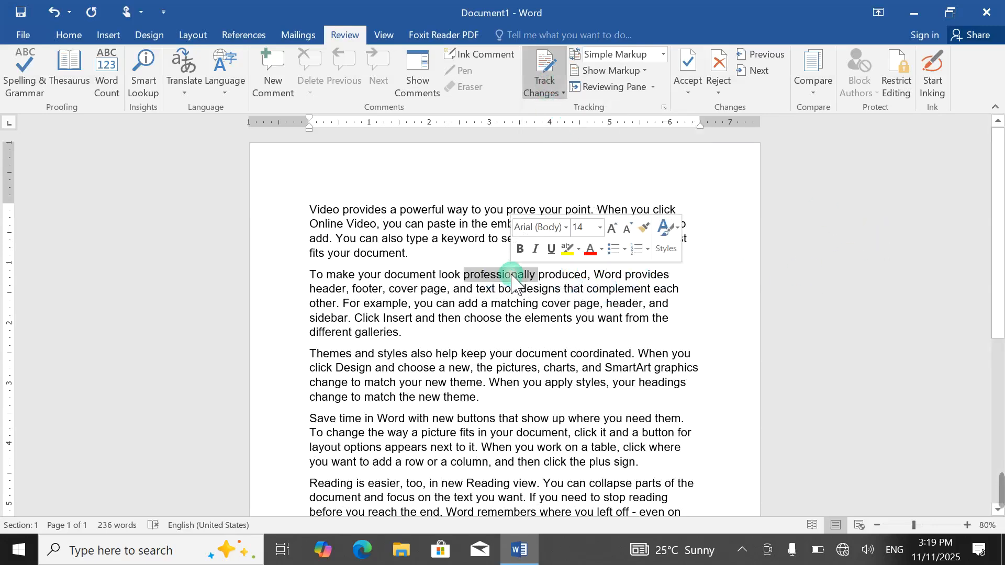
key("Delete")
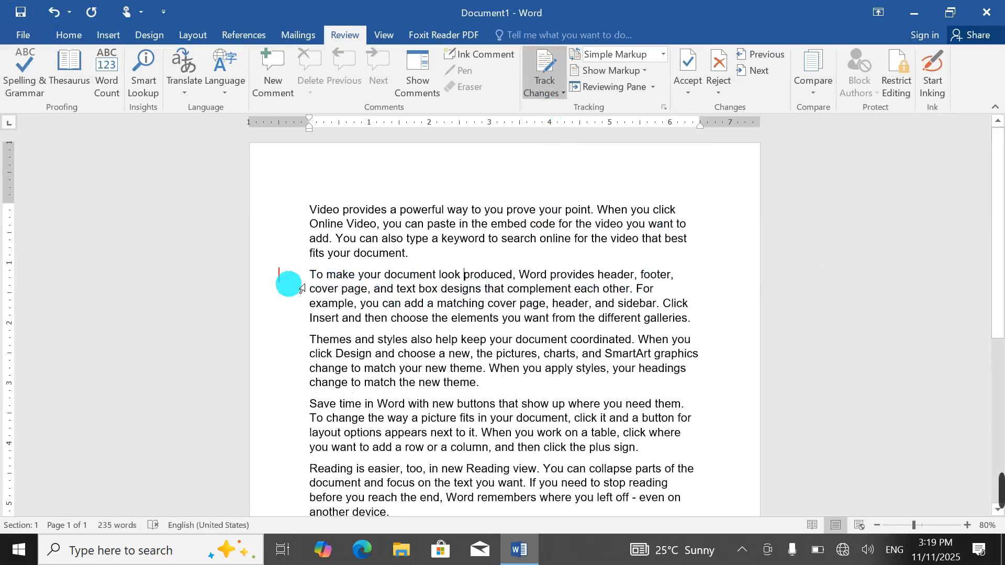
Step: With tracking on, delete "theme" after "match your new" in the third paragraph and "fits" from the fourth
double_click(469, 373)
key("Delete")
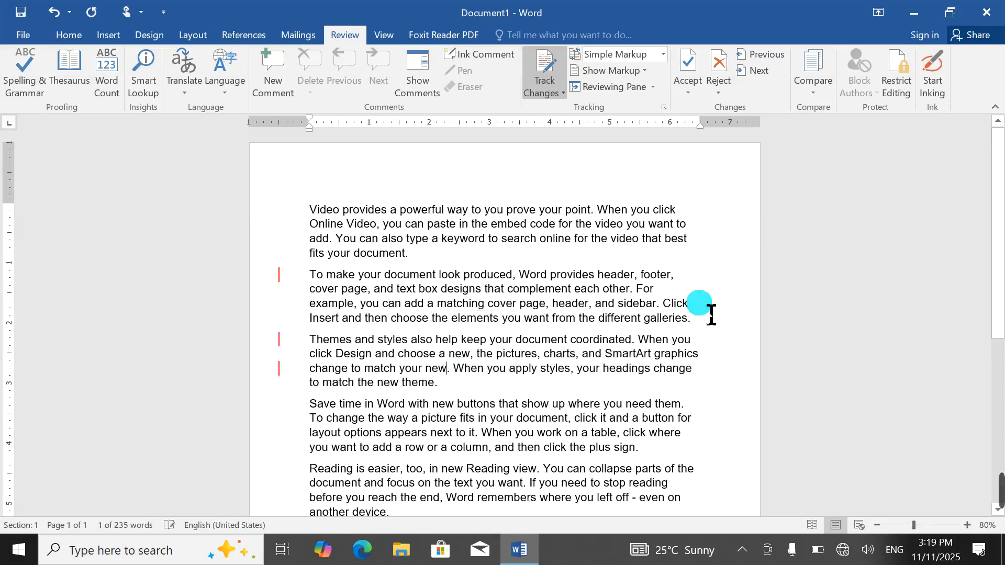
scroll(422, 398, "down", 7)
scroll(424, 377, "up", 3)
scroll(425, 361, "up", 1)
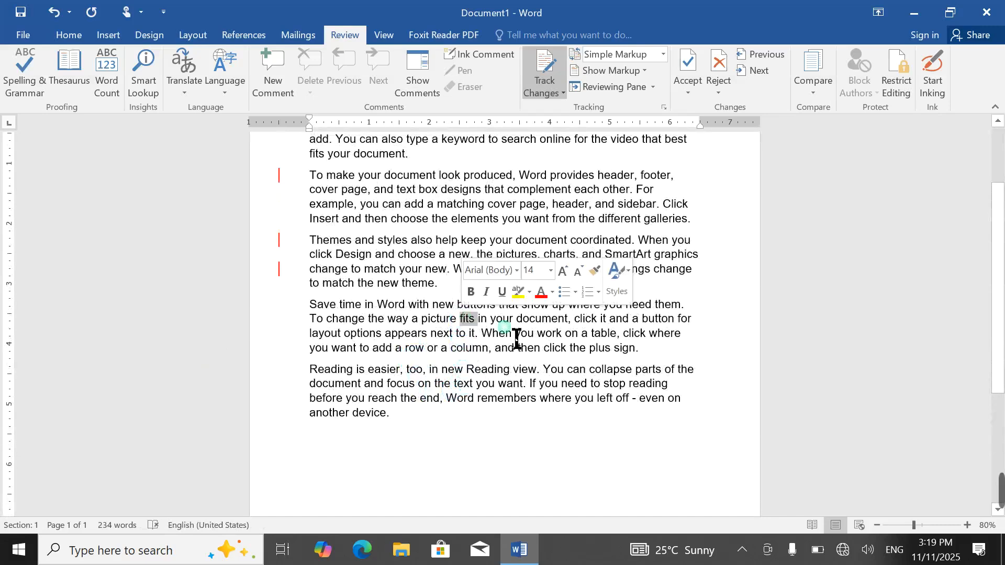
key("Delete")
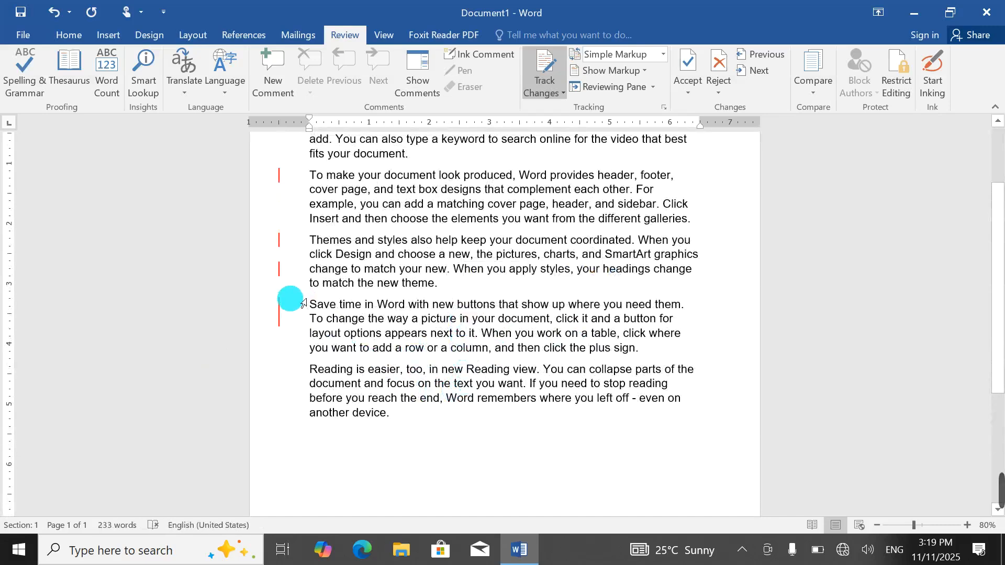
scroll(487, 403, "up", 2)
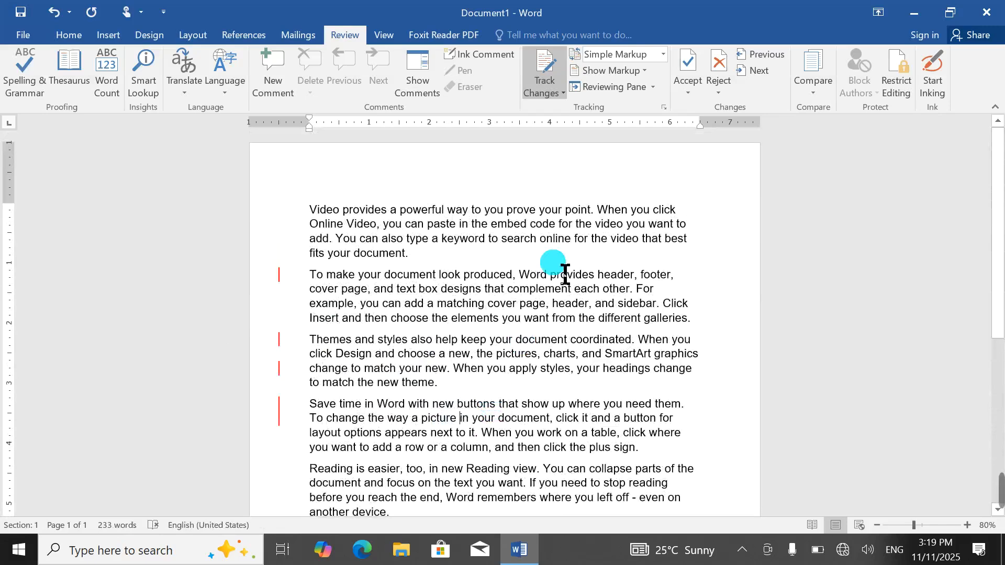
Step: Turn off Track Changes and delete "way" and "embed" from the first paragraph
left_click(544, 95)
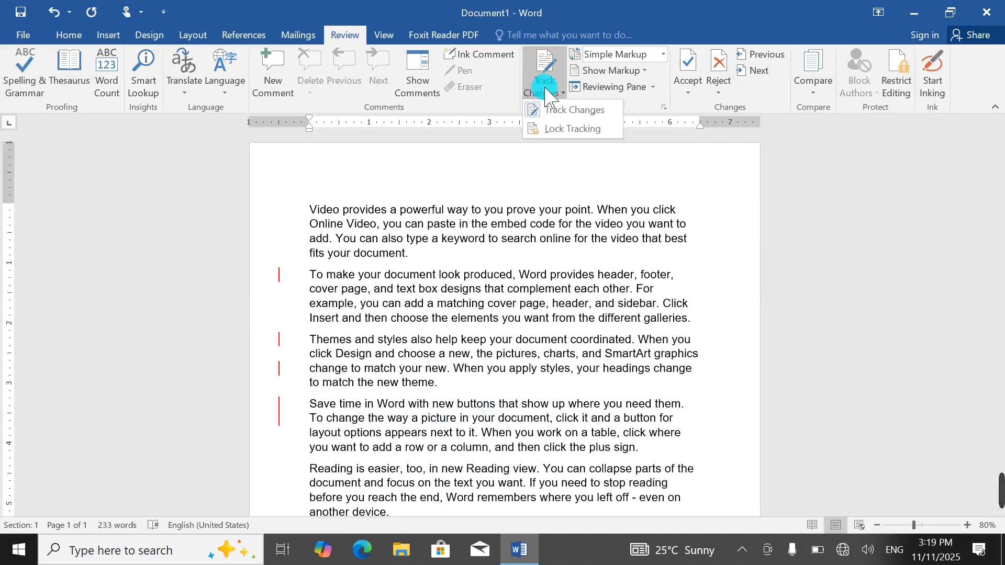
left_click(554, 110)
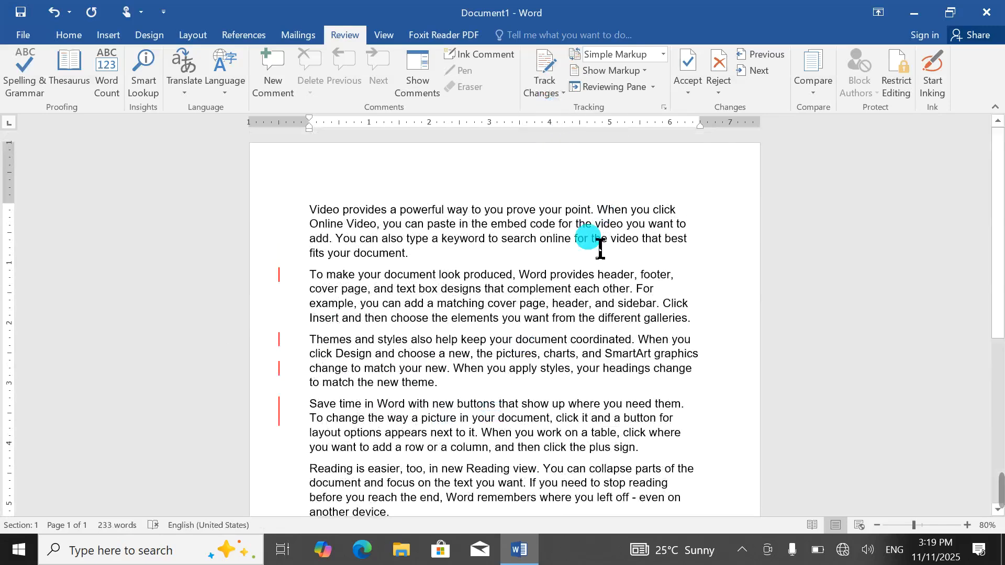
double_click(458, 210)
key("Delete")
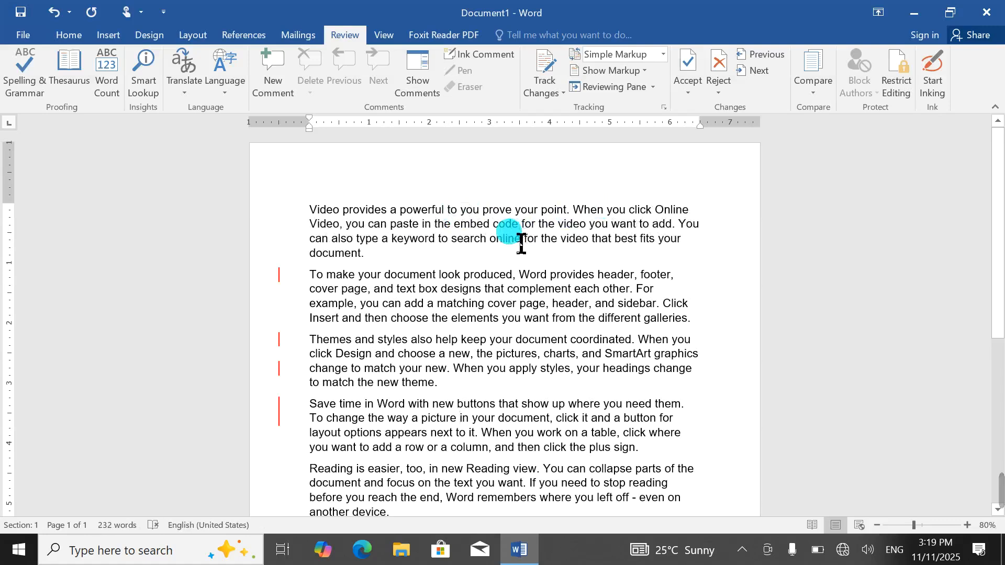
double_click(479, 224)
key("Delete")
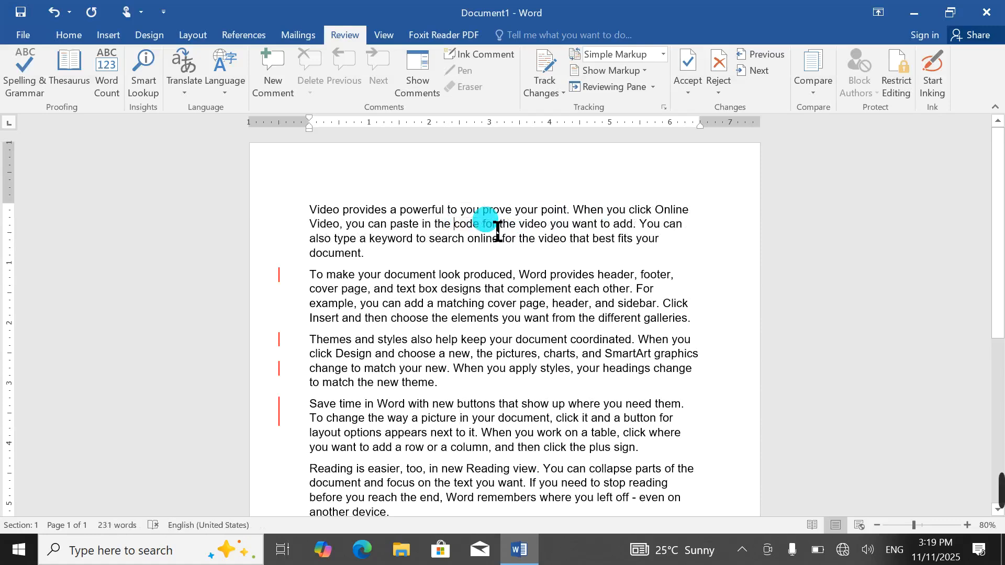
Step: Turn Track Changes back on and lock tracking, entering and confirming a lock password
left_click(546, 93)
left_click(581, 107)
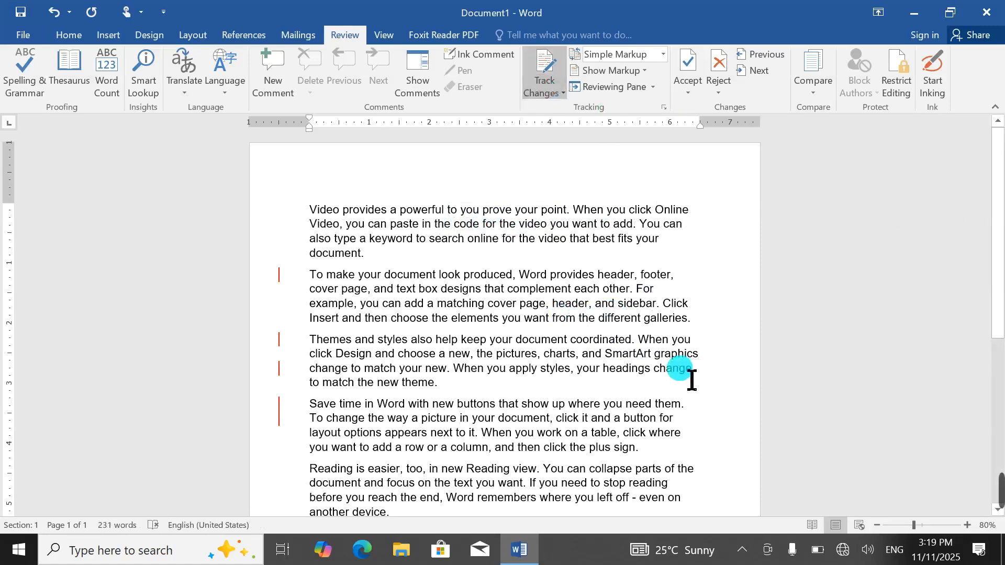
left_click(541, 98)
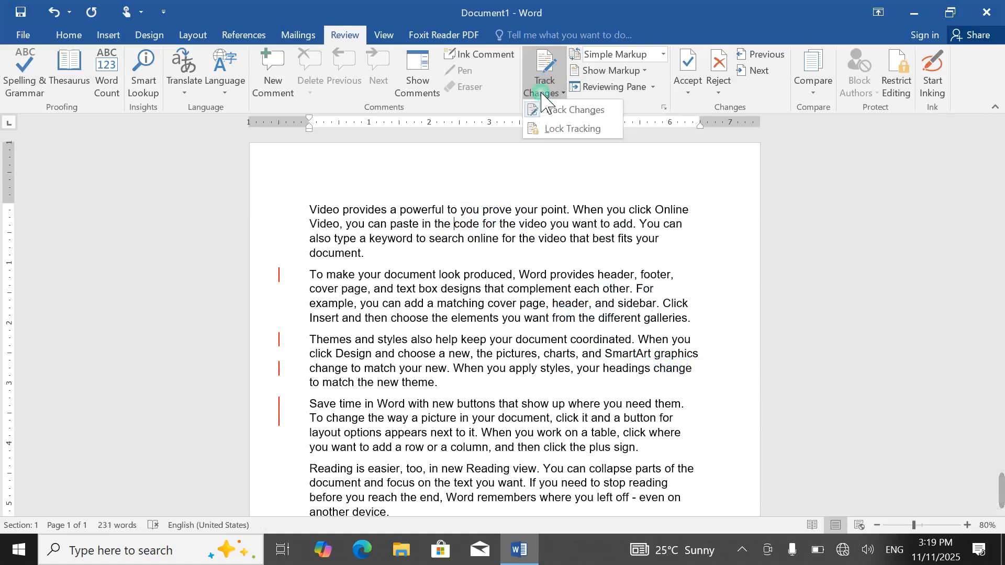
left_click(567, 130)
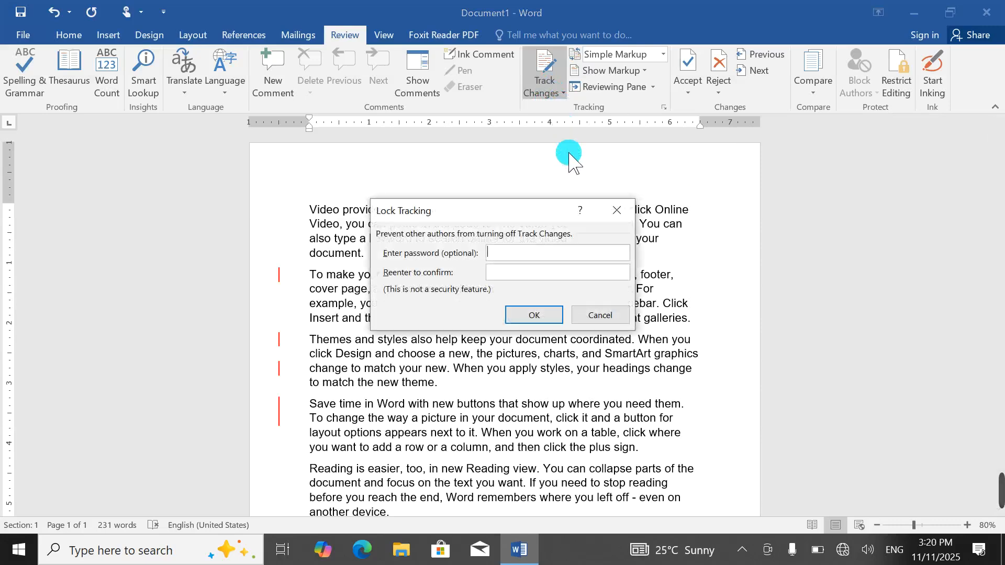
left_click_drag(517, 217, 550, 175)
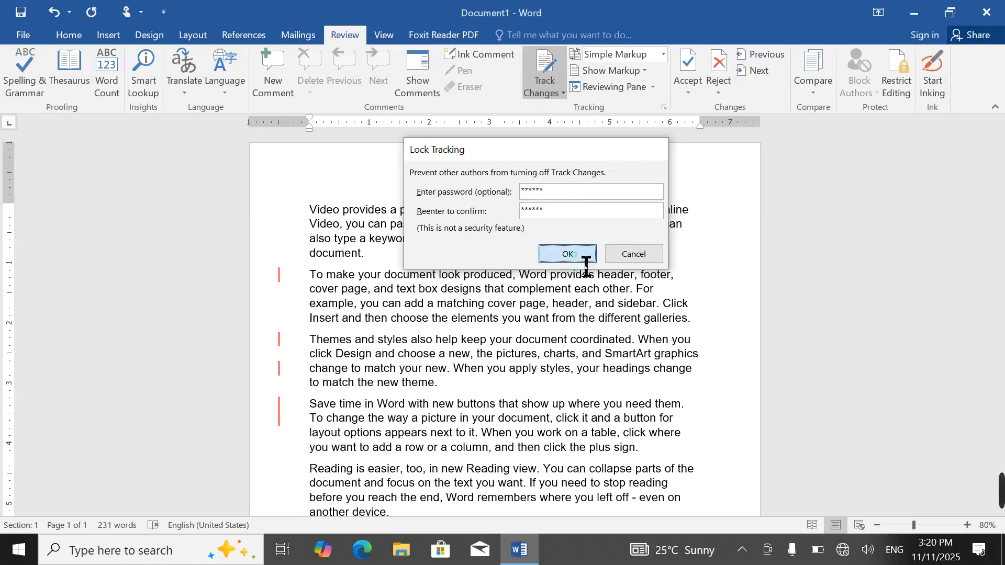
left_click(570, 253)
Step: Check the Track Changes options under the lock, and delete "online" from the first paragraph and "easier" from the last
left_click(546, 92)
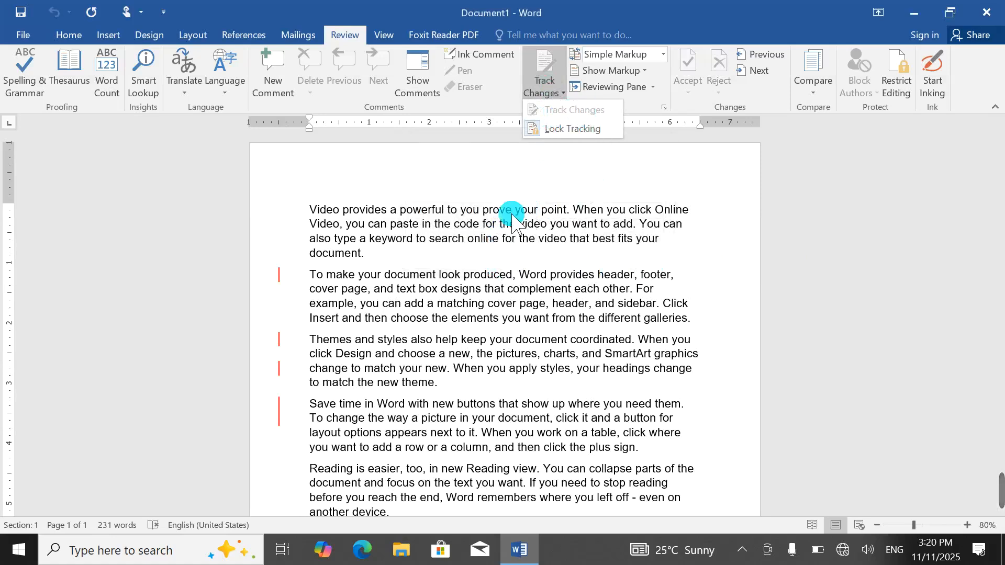
left_click(499, 249)
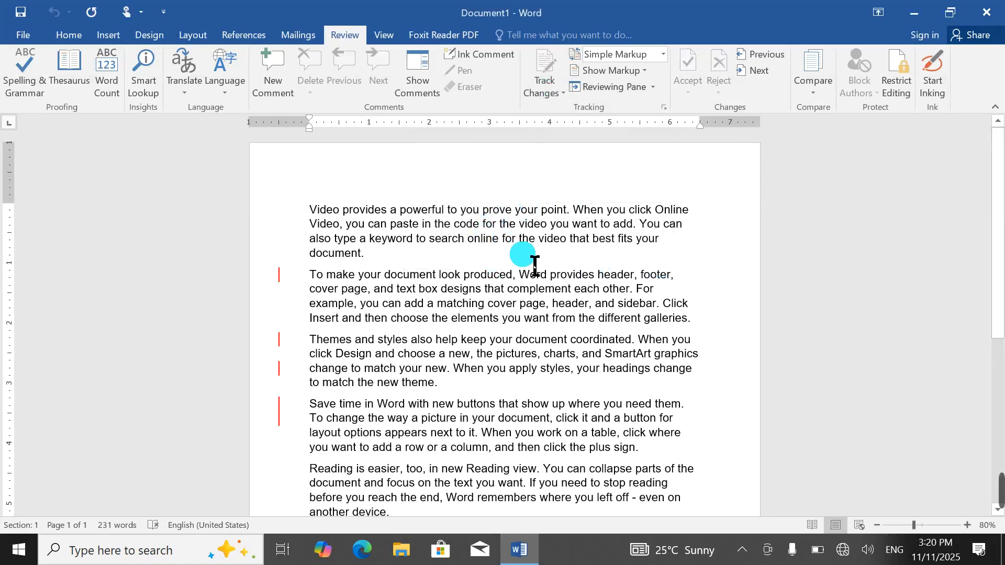
double_click(482, 242)
key("Delete")
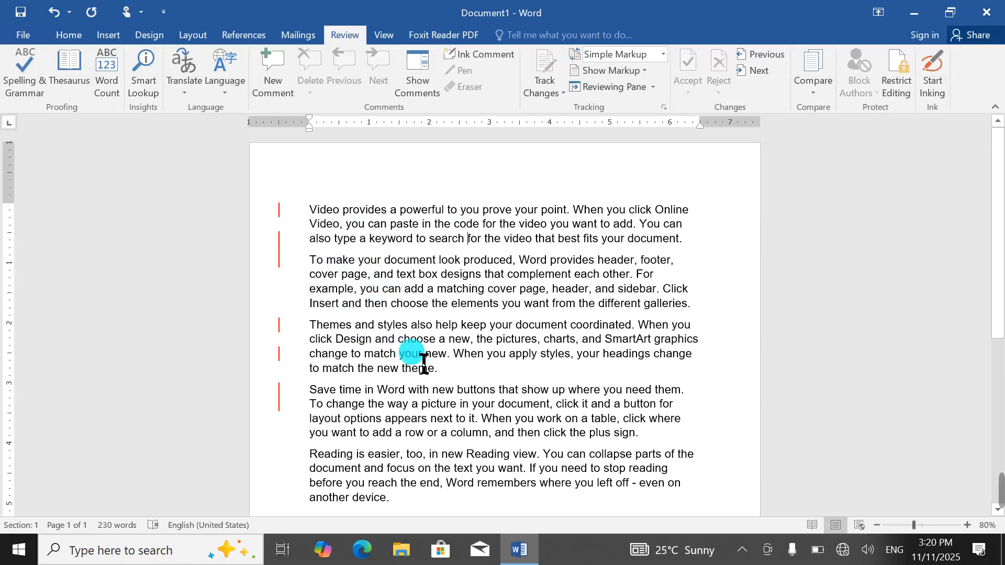
double_click(385, 454)
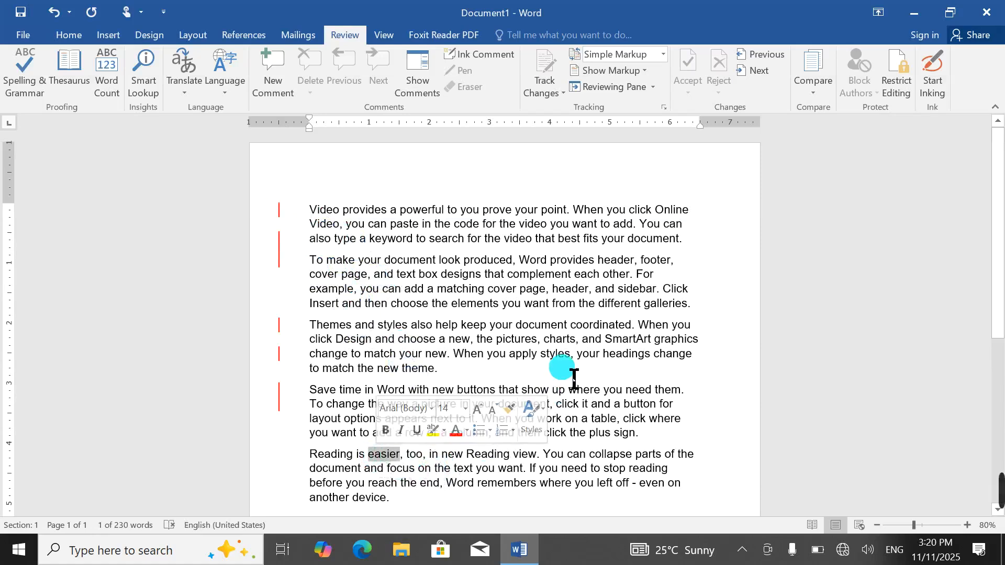
key("Delete")
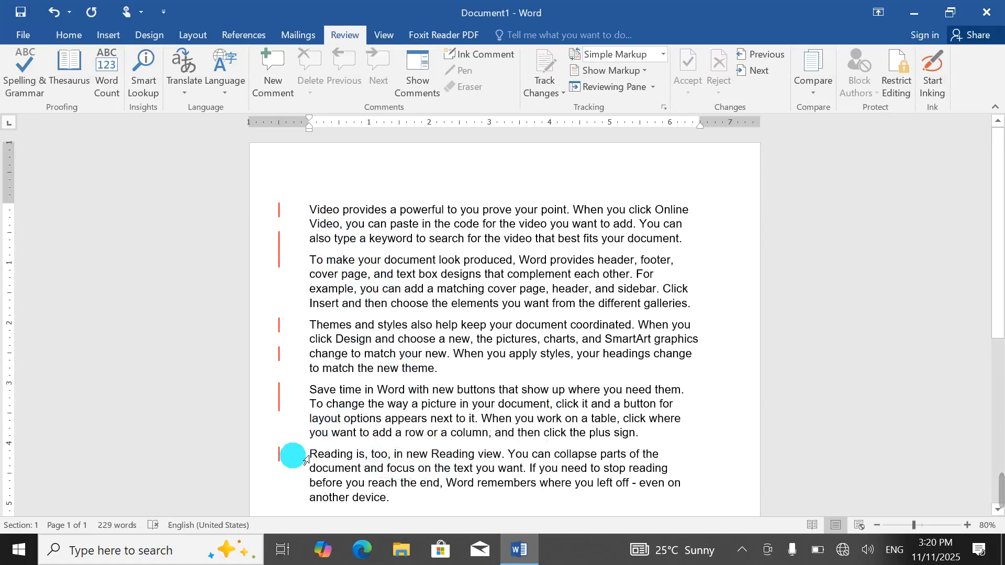
Step: Recheck the locked Track Changes options and undo the deletions of "easier" and "online"
left_click(550, 92)
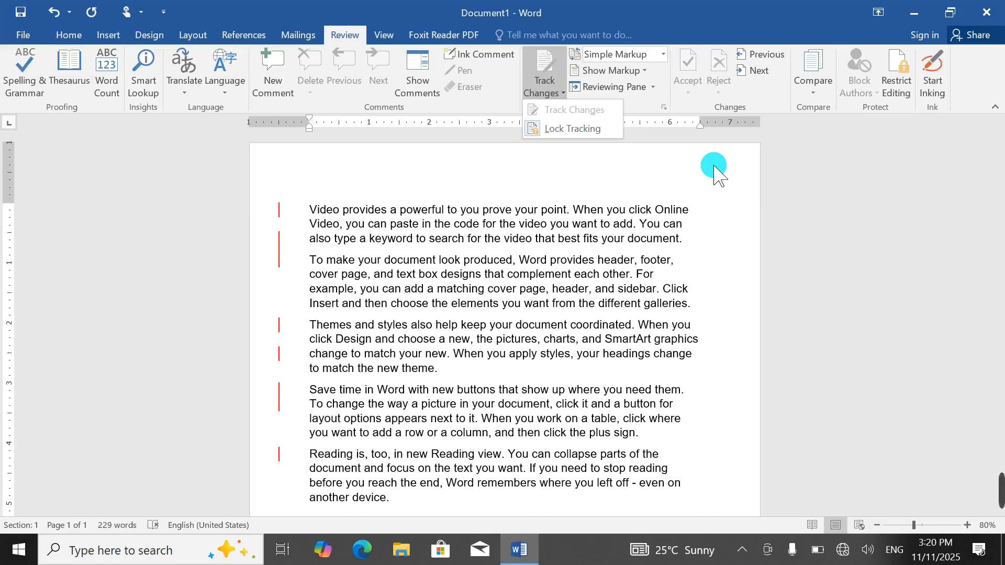
left_click(528, 269)
key("ctrl+z")
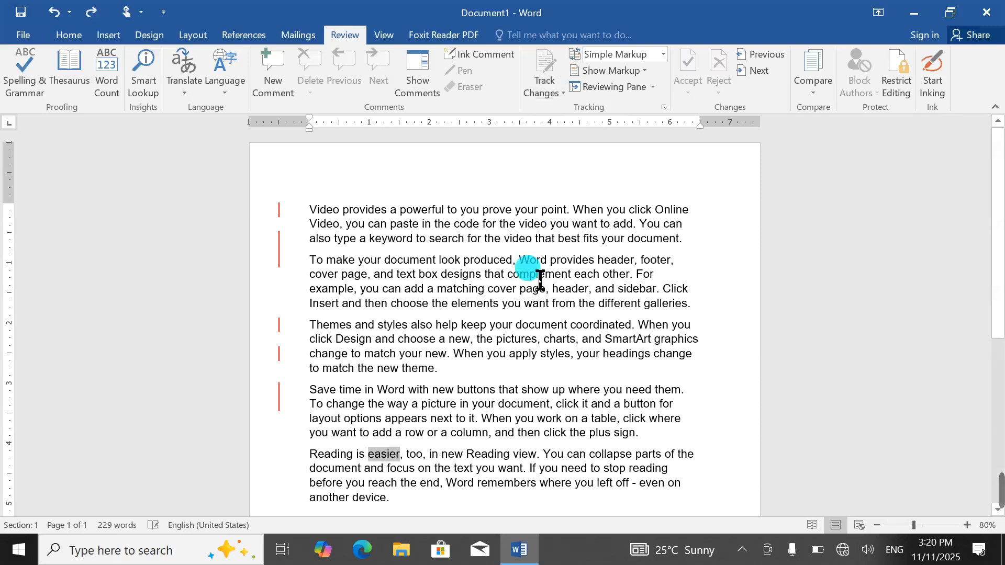
key("ctrl+z")
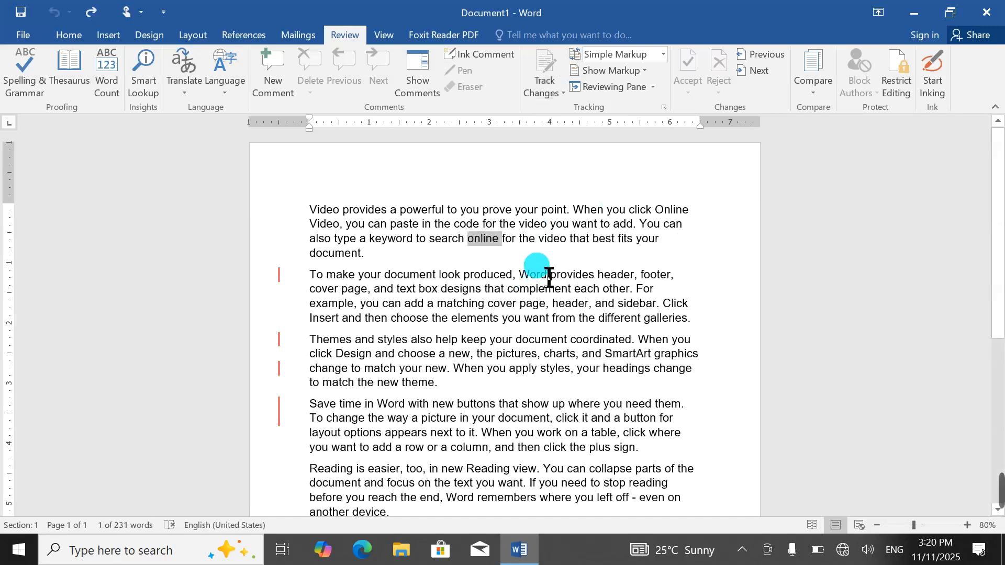
left_click(547, 277)
Step: Unlock change tracking by entering the lock password
left_click(545, 90)
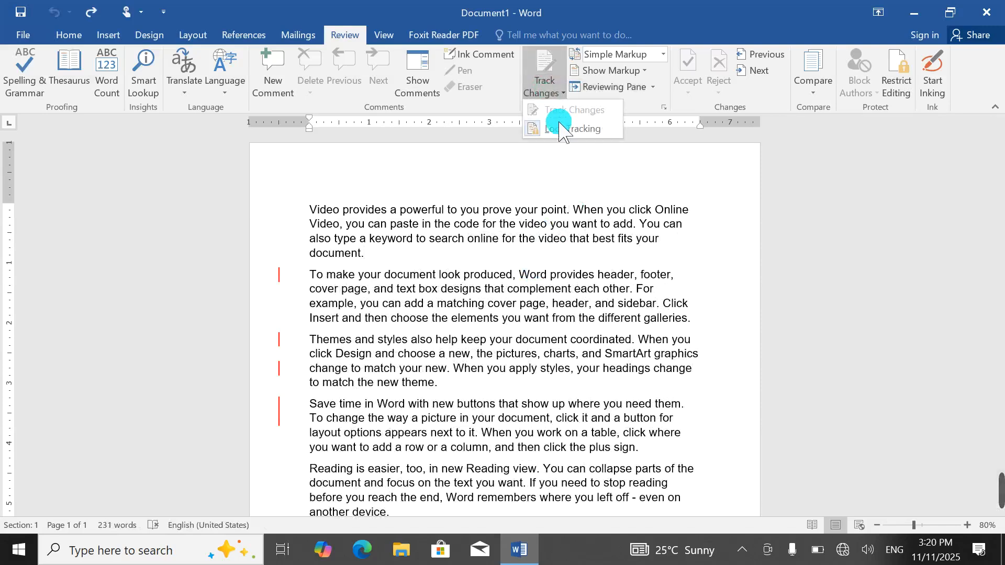
left_click(560, 126)
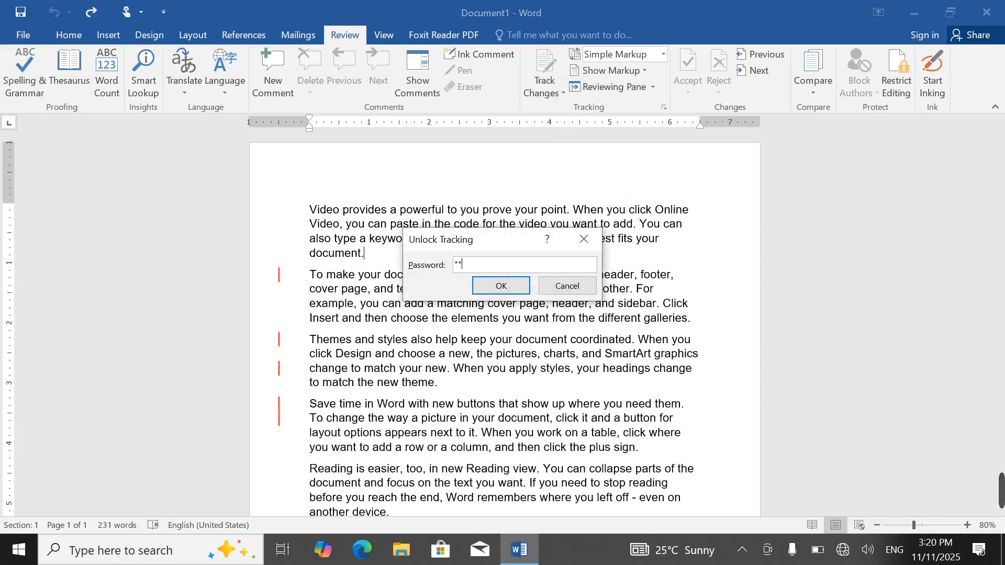
left_click(501, 286)
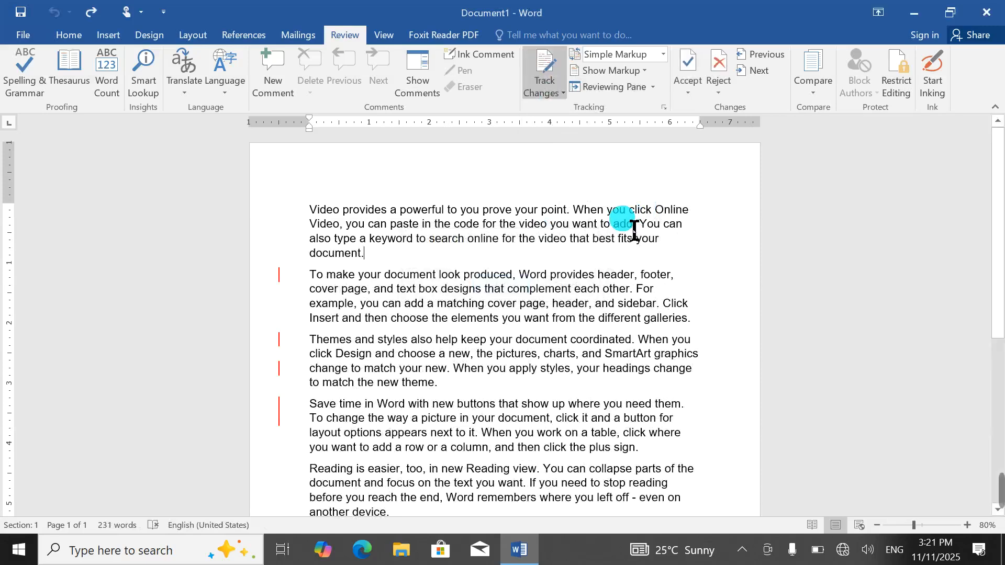
Step: Turn Track Changes off and back on
left_click(544, 90)
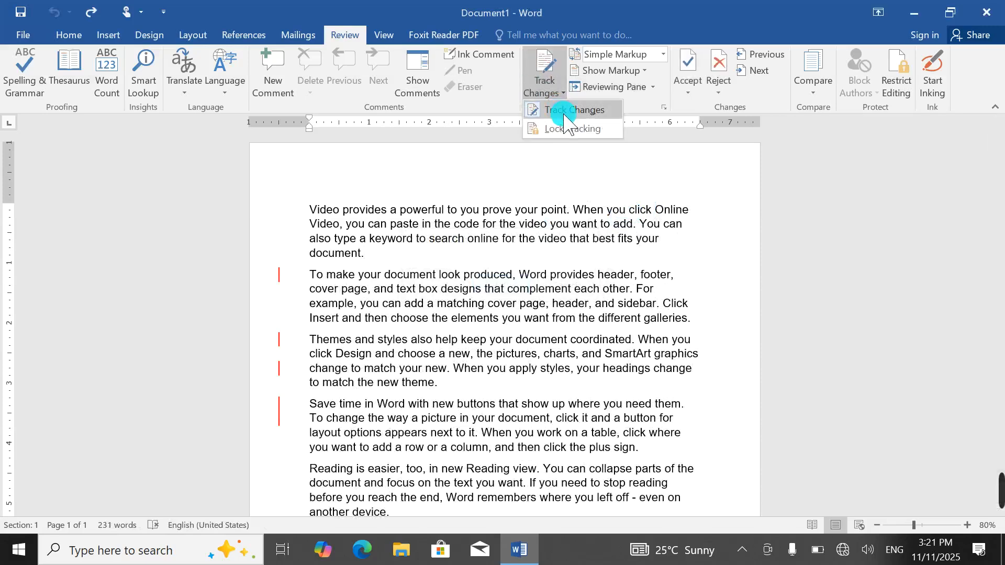
left_click(559, 110)
left_click(550, 84)
left_click(560, 109)
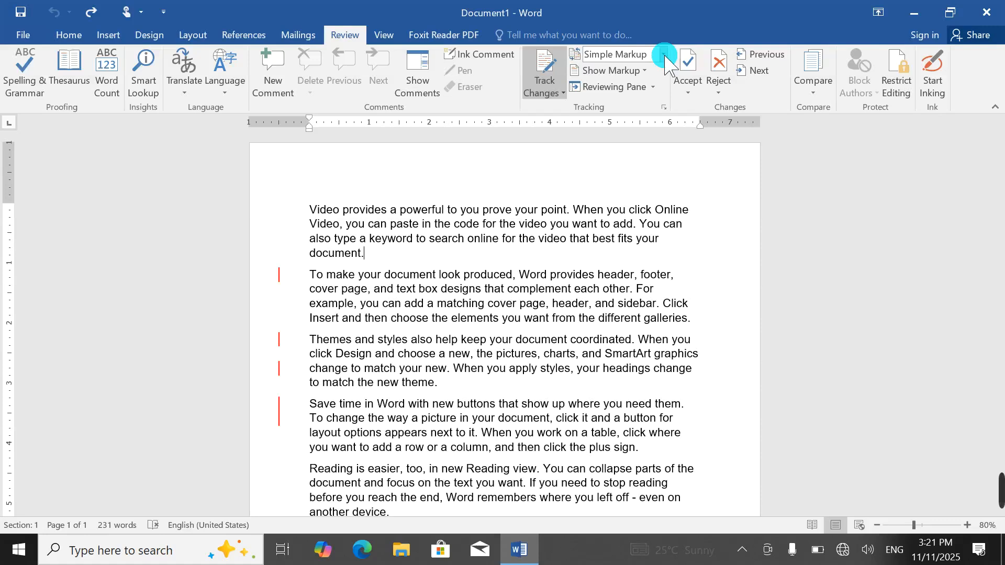
Step: Look at the Show Markup options and set the review display to All Markup
left_click(642, 72)
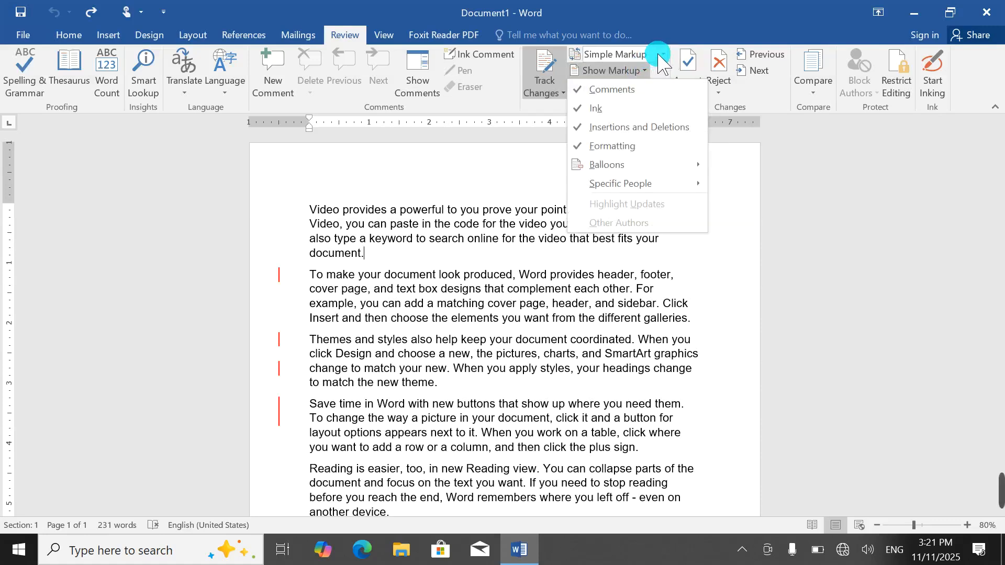
left_click(662, 55)
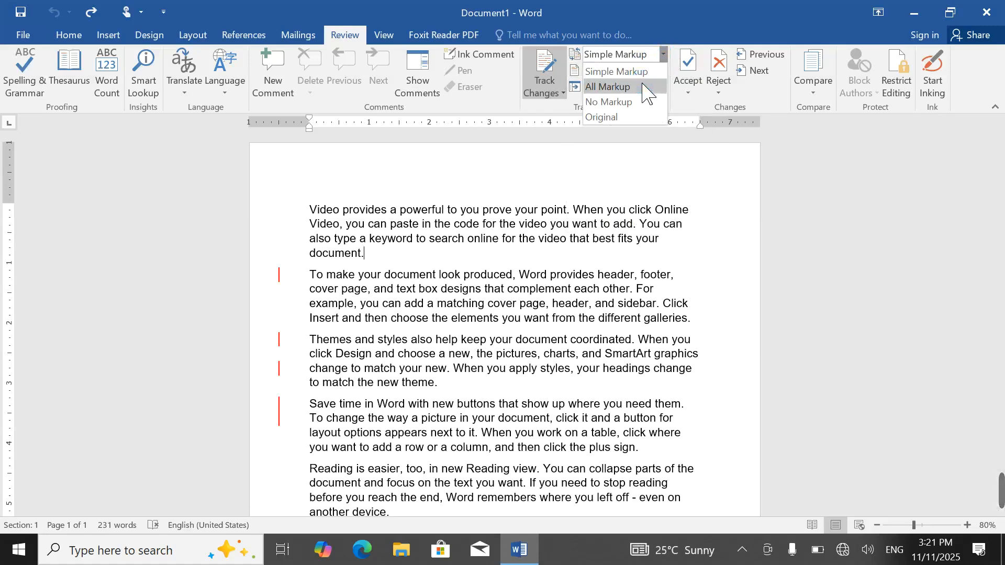
left_click(643, 85)
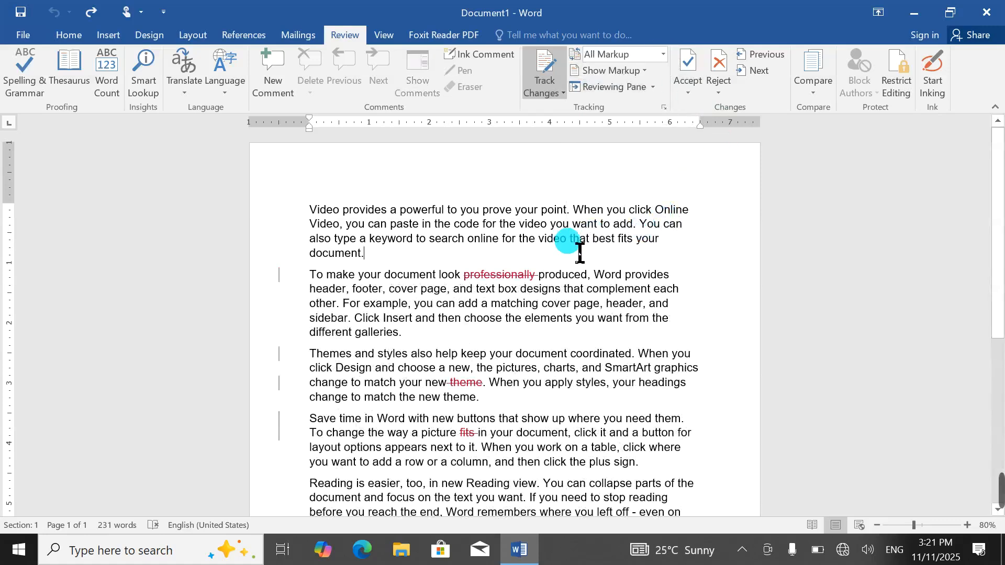
Step: View the document in the No Markup and Original displays, and set the review display to Simple Markup
scroll(580, 252, "down", 2)
scroll(579, 253, "up", 2)
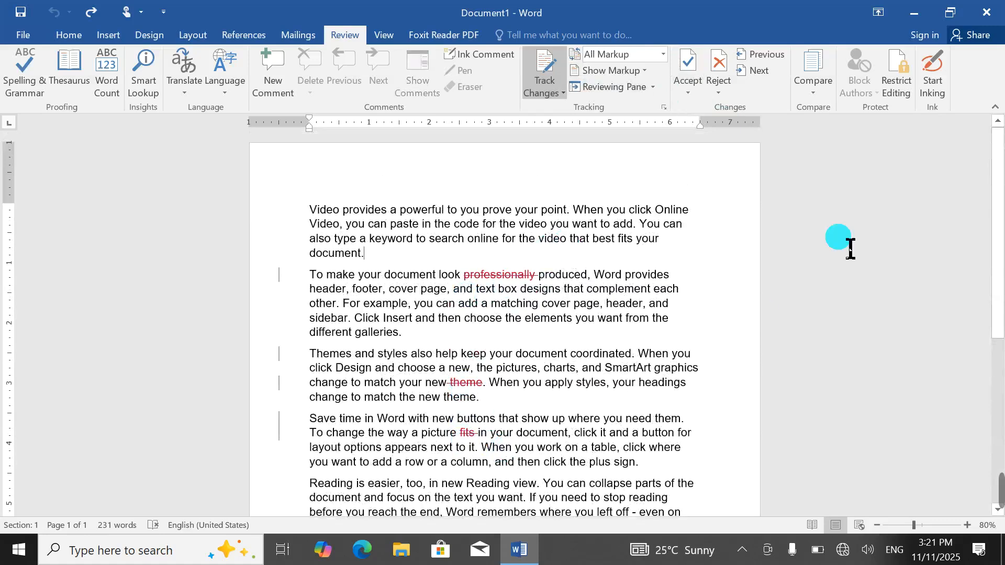
left_click(663, 53)
left_click(630, 101)
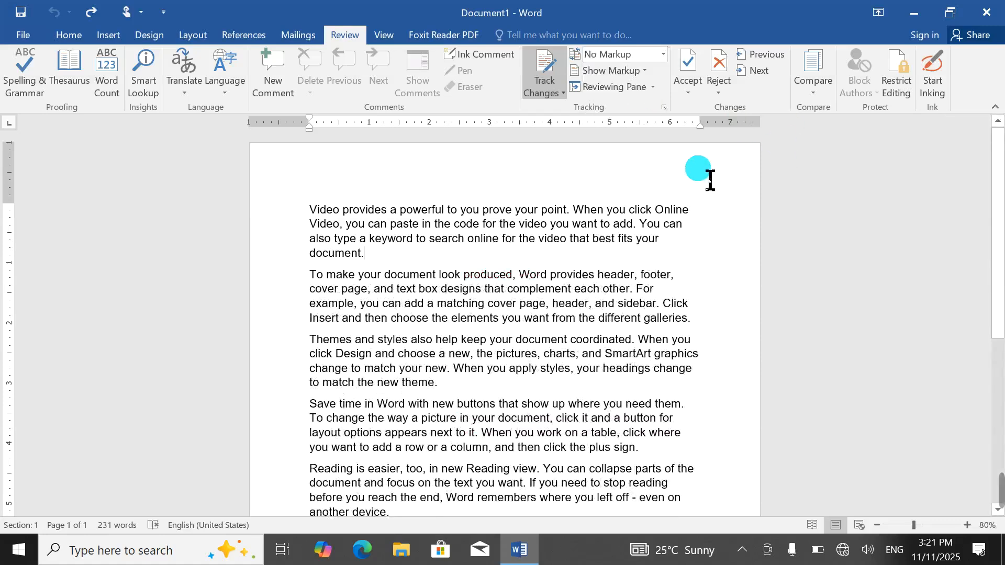
left_click(663, 55)
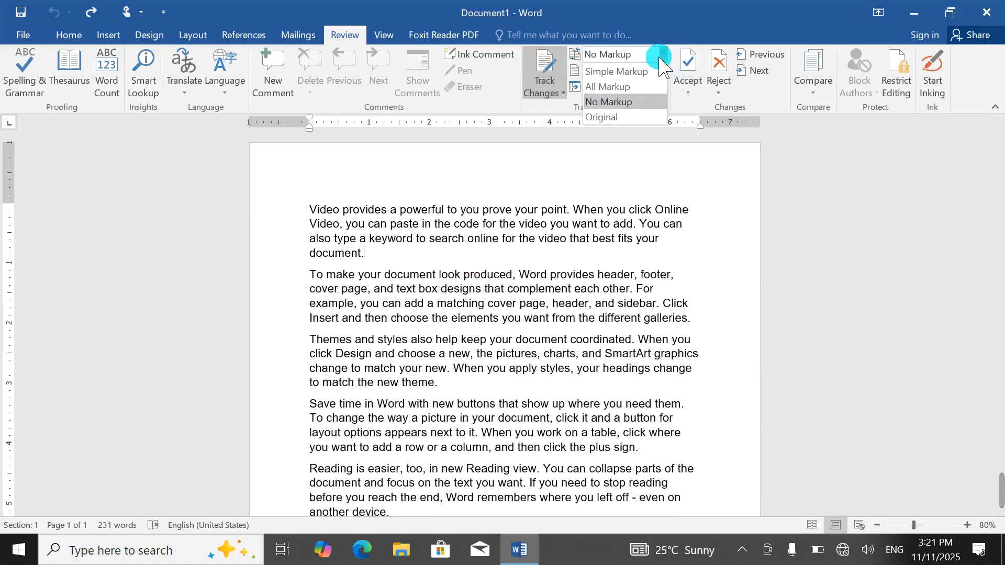
left_click(630, 117)
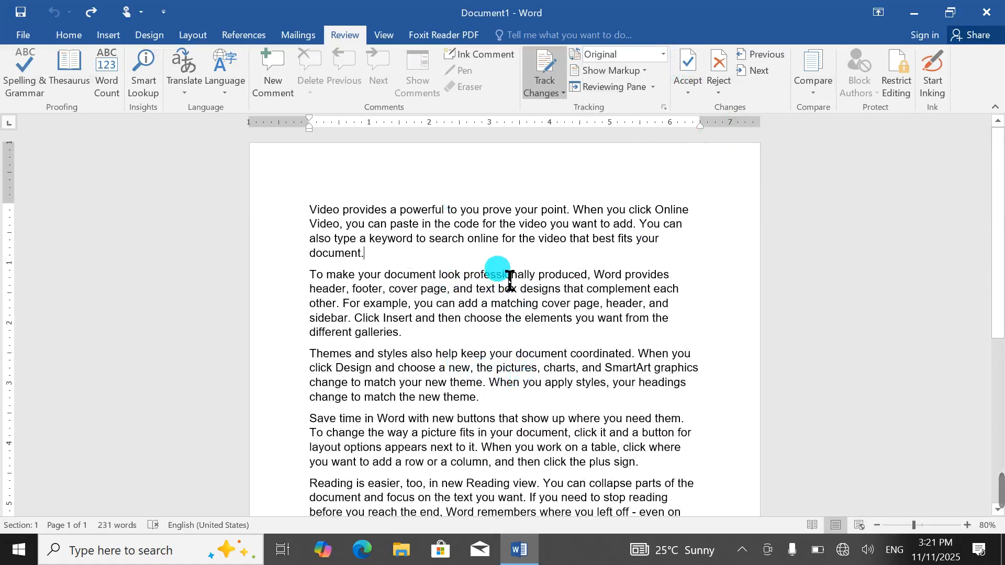
left_click(661, 57)
left_click(644, 71)
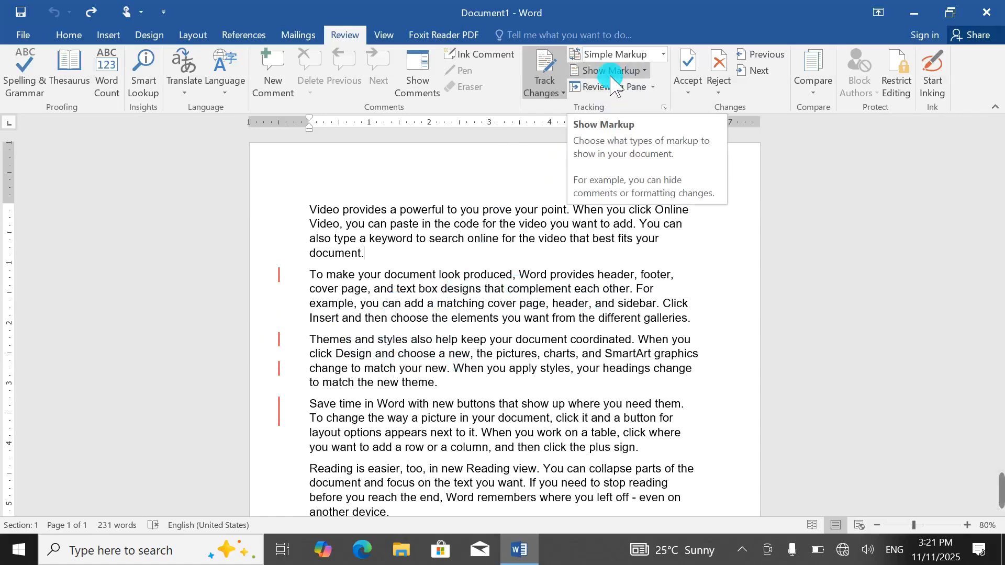
Step: Add empty comments on "document" in the first paragraph, "designs" in the second and "document" in the third
left_click(272, 71)
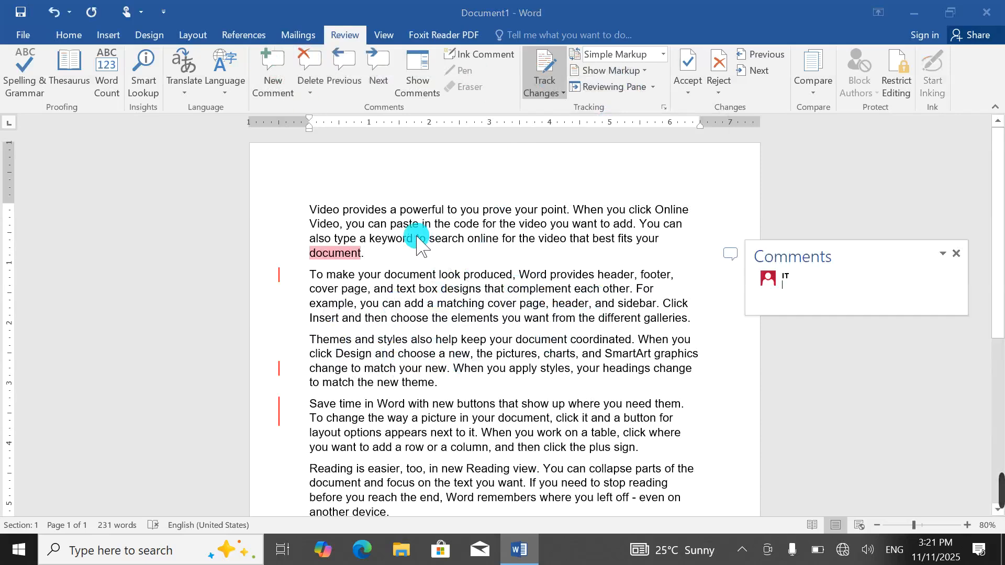
double_click(461, 289)
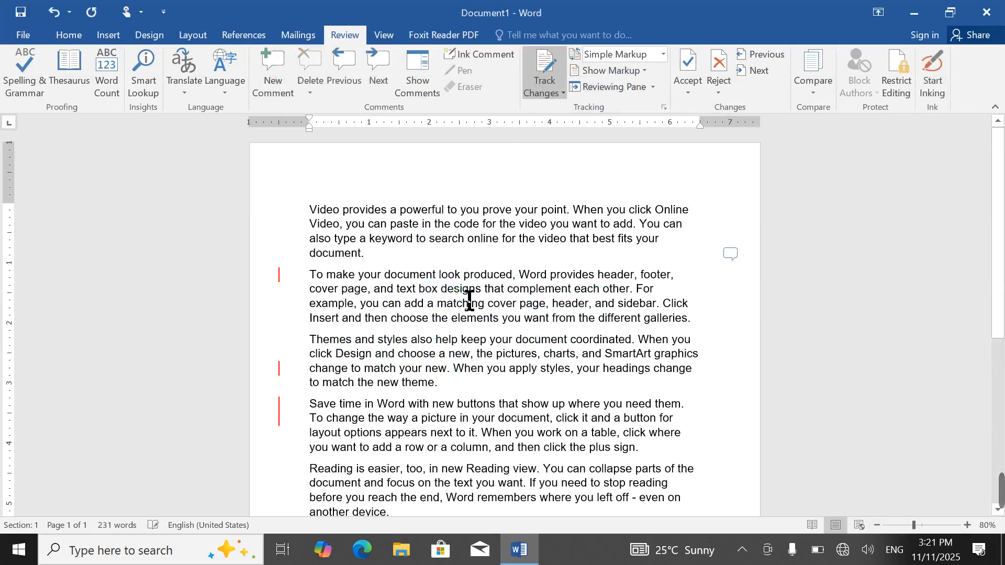
left_click(254, 92)
left_click(538, 350)
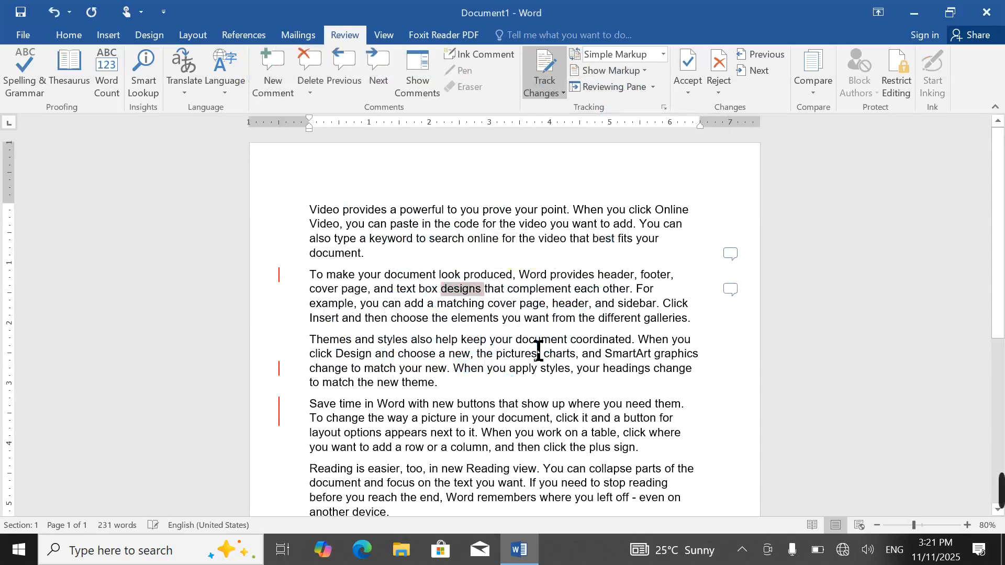
left_click(273, 81)
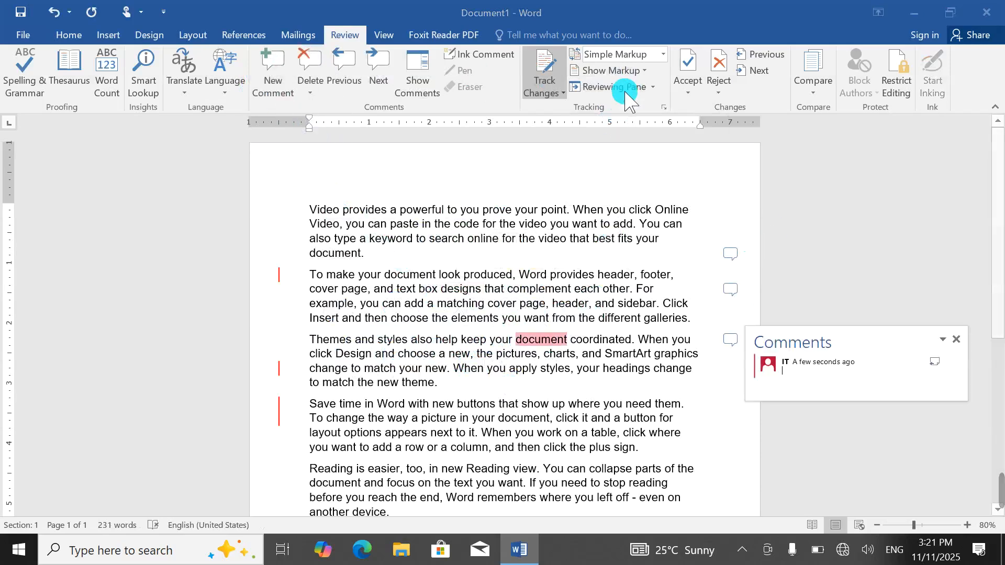
Step: Hide comments from the displayed markup and look at the remaining Show Markup options, including Ink
left_click(644, 71)
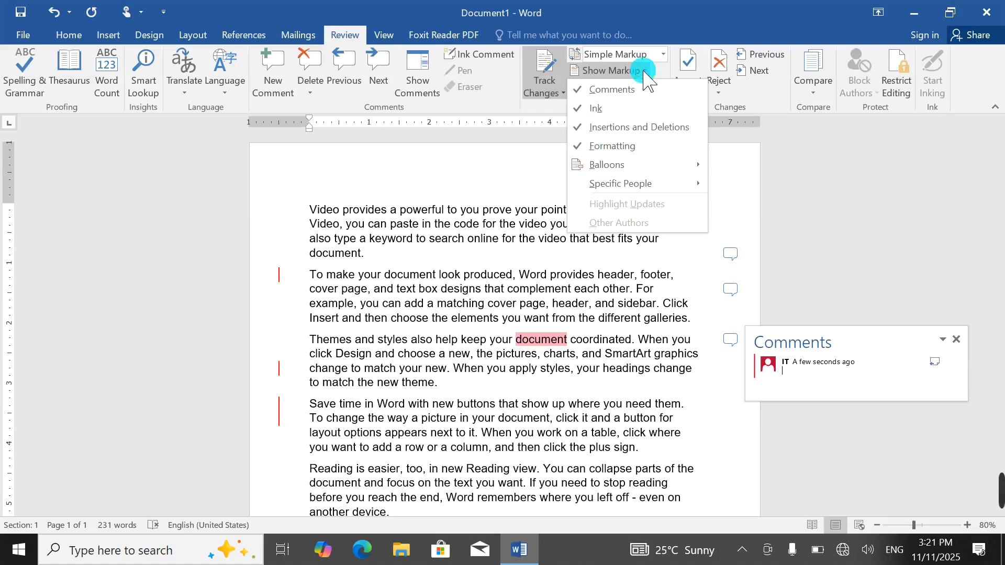
left_click(610, 90)
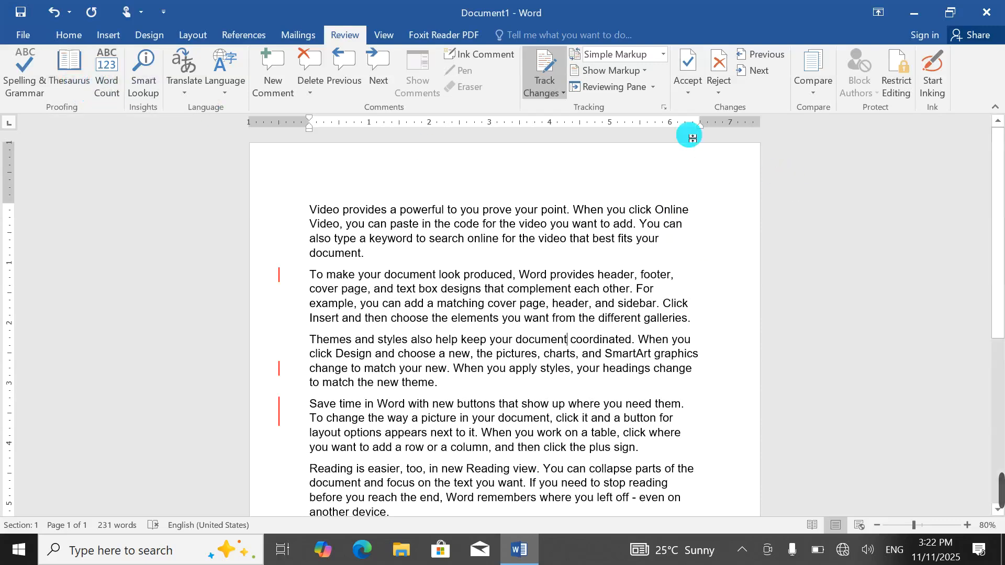
left_click(634, 71)
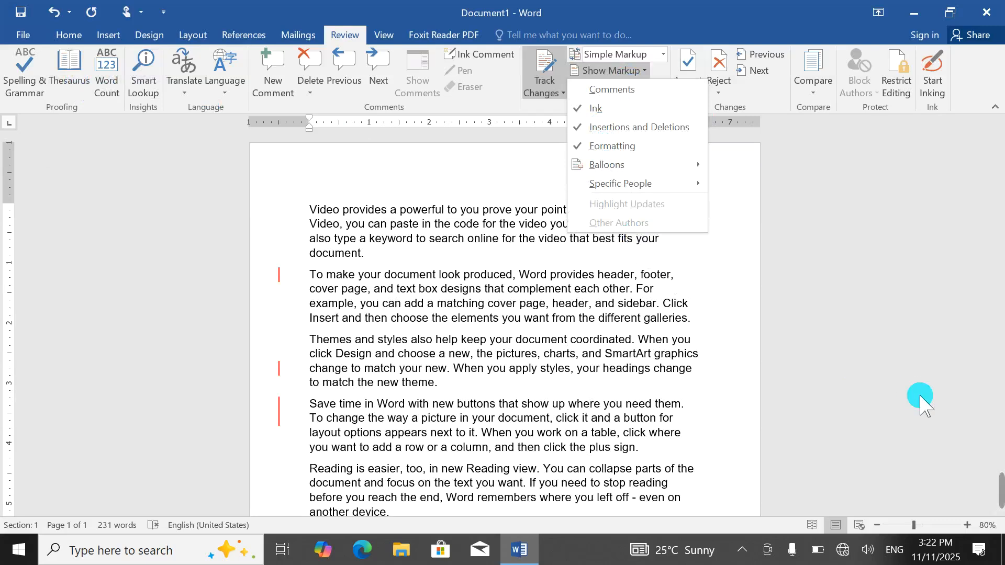
mouse_move(1000, 484)
left_click(652, 494)
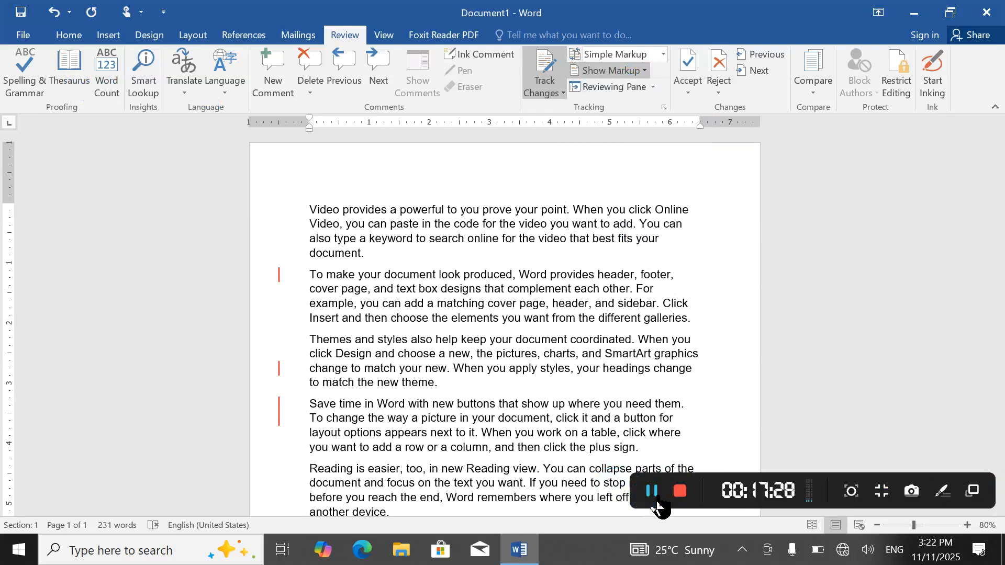
left_click(536, 62)
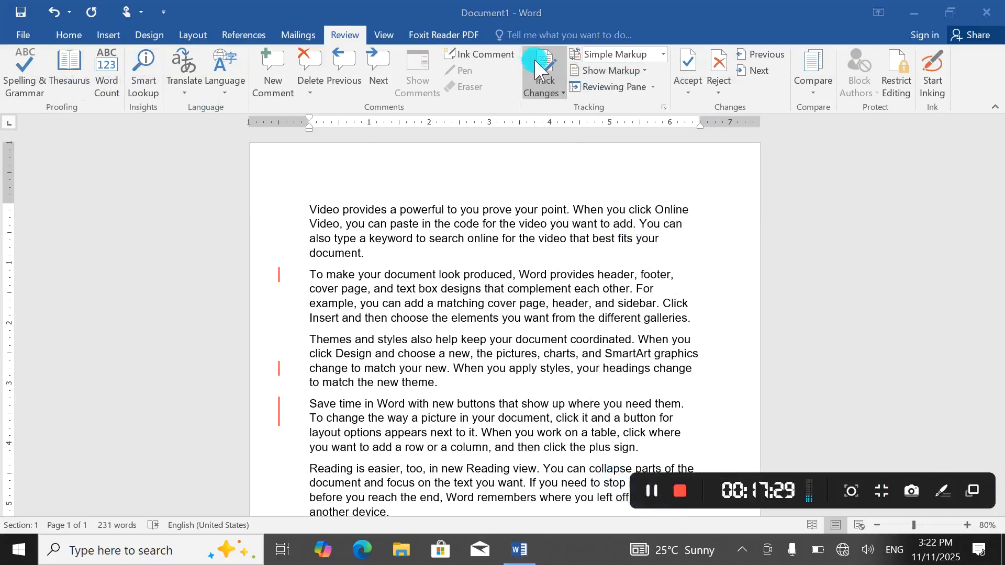
left_click(610, 71)
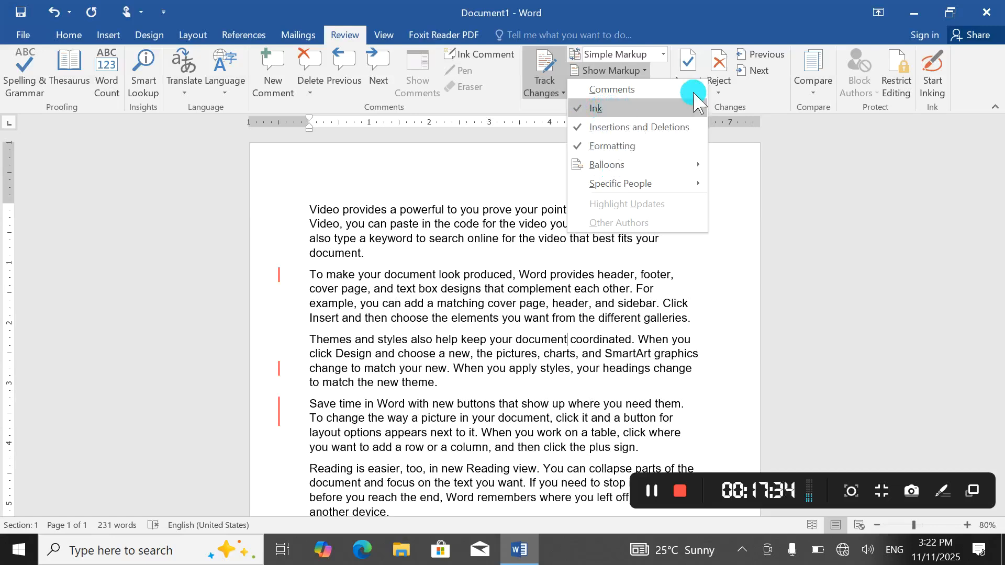
Step: Minimize the document, switch to PowerPoint 2016 and create a blank presentation
left_click(908, 14)
left_click(908, 13)
left_click(213, 539)
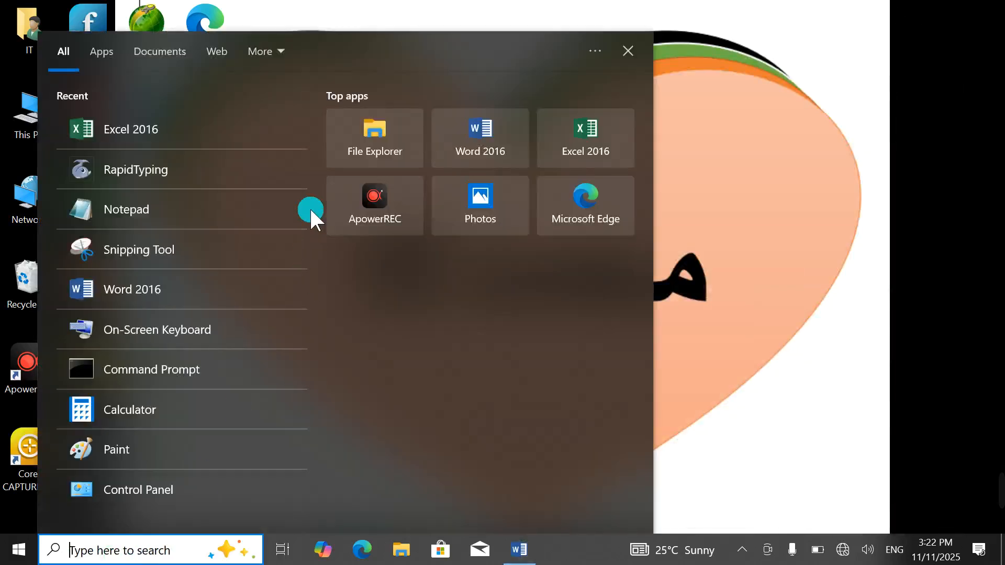
type("powe")
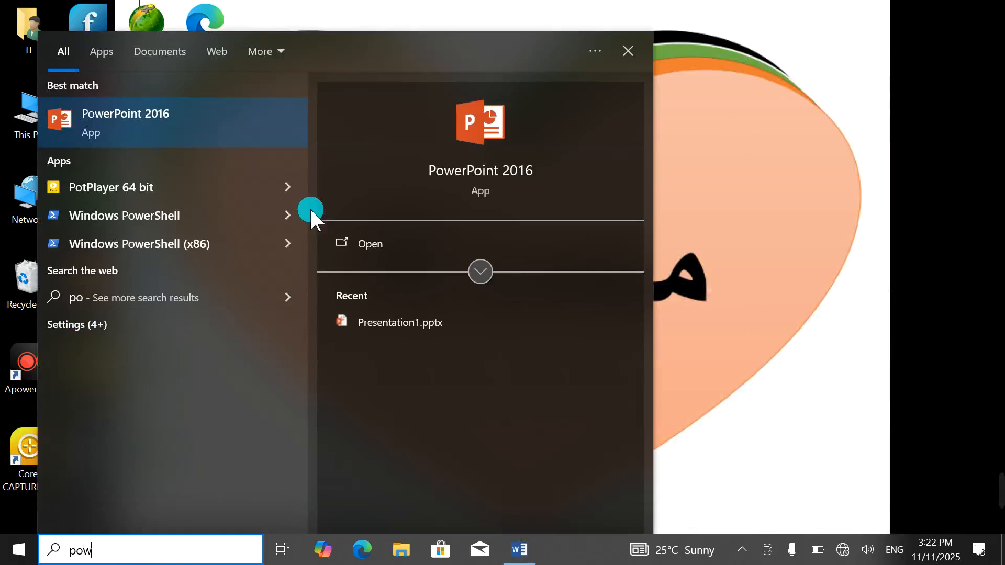
left_click(168, 117)
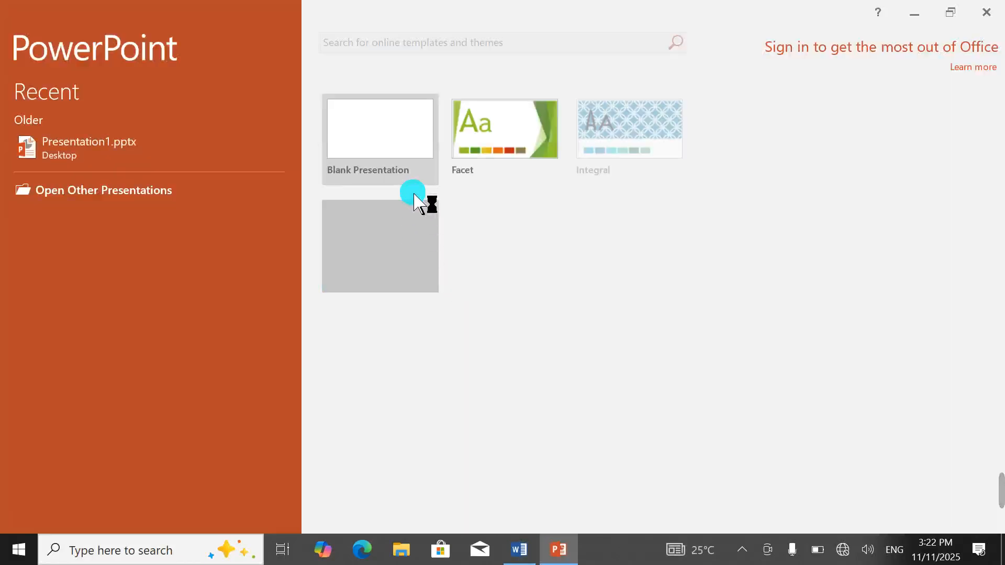
left_click(387, 128)
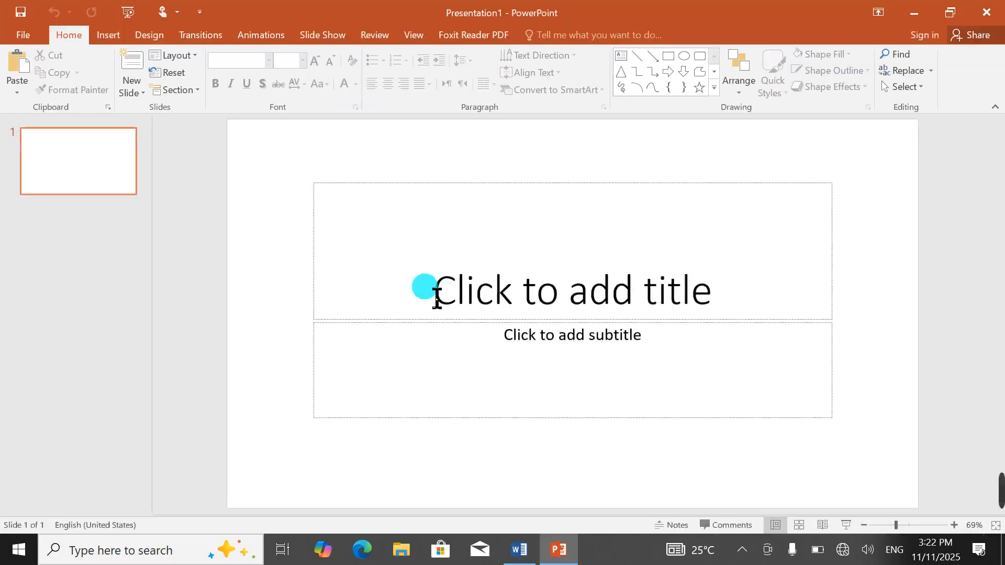
Step: Enter "Welcome to our class" as the title of the first slide
left_click(498, 288)
type("wekc")
key("BackSpace")
key("BackSpace")
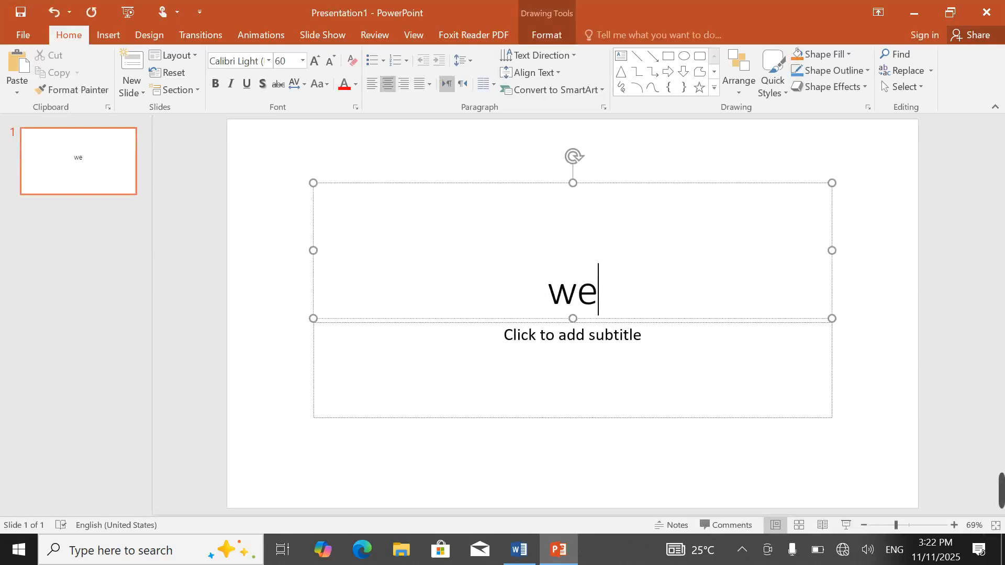
type("locme to our")
key("BackSpace")
key("BackSpace")
key("BackSpace")
key("BackSpace")
key("BackSpace")
key("BackSpace")
key("BackSpace")
key("BackSpace")
key("BackSpace")
key("BackSpace")
key("BackSpace")
key("BackSpace")
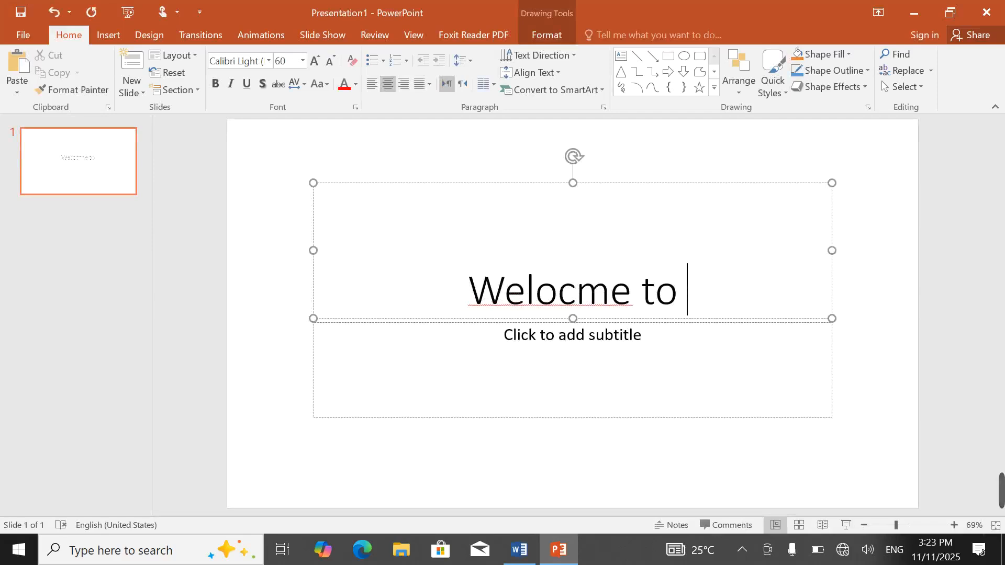
type("l")
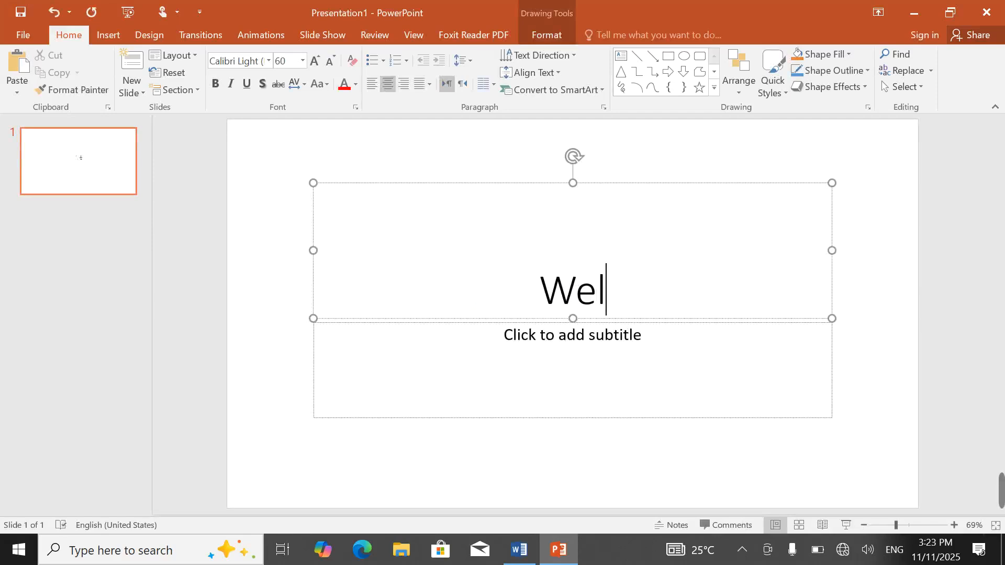
type("come to our call")
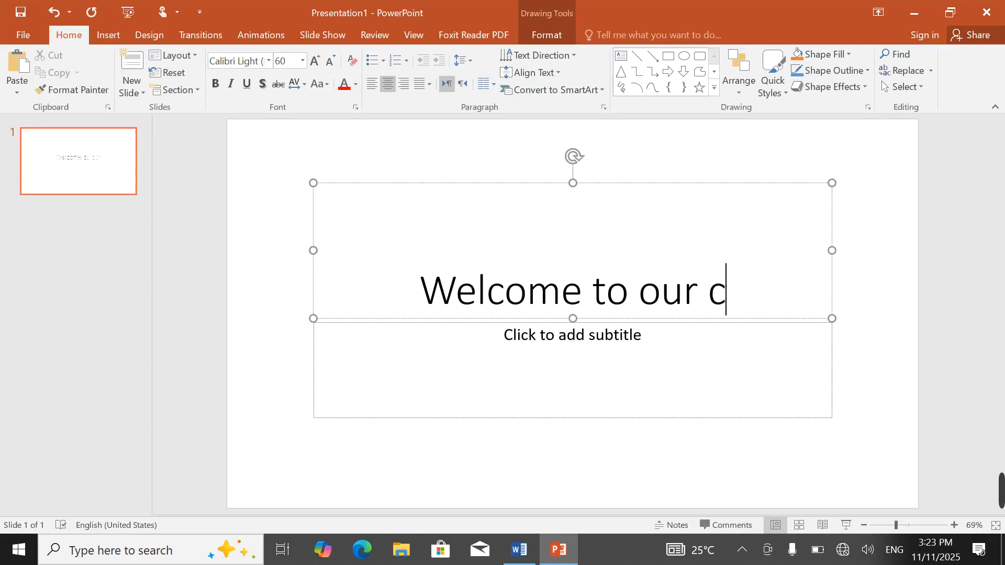
key("BackSpace")
key("BackSpace")
key("BackSpace")
type("lass")
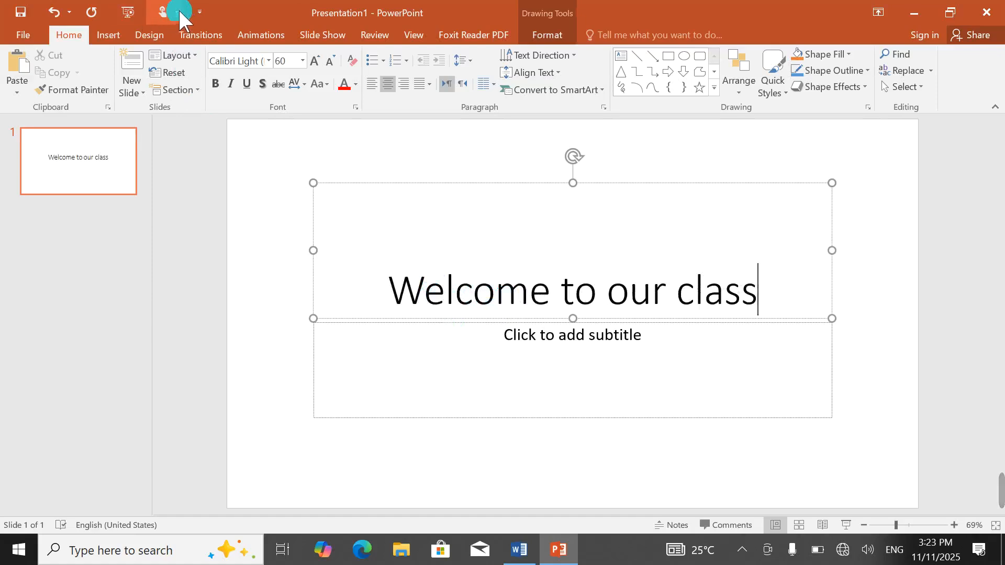
Step: Start the slide show and circle "Welcome" and "to our" in the title with a dark red pen
left_click(129, 12)
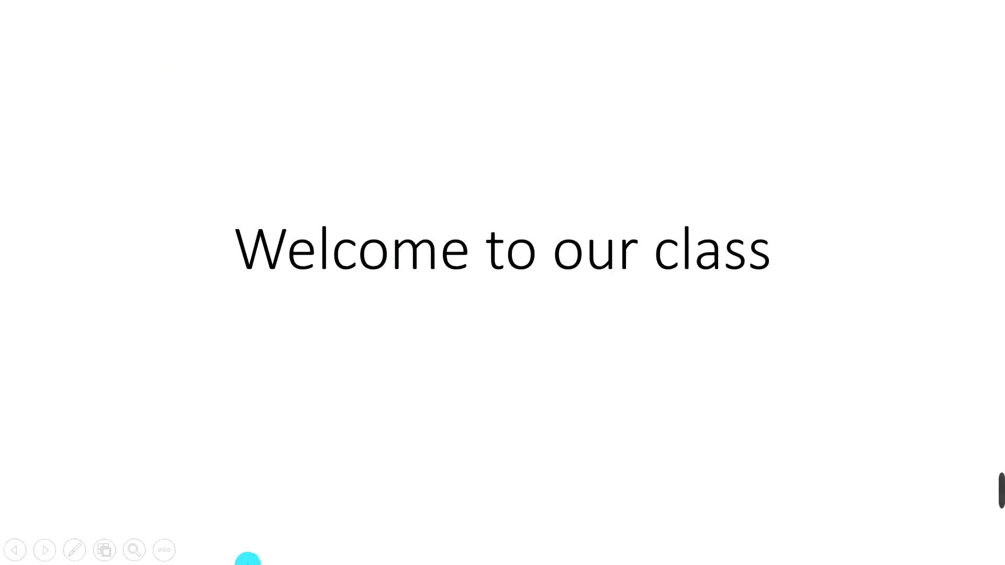
left_click(74, 551)
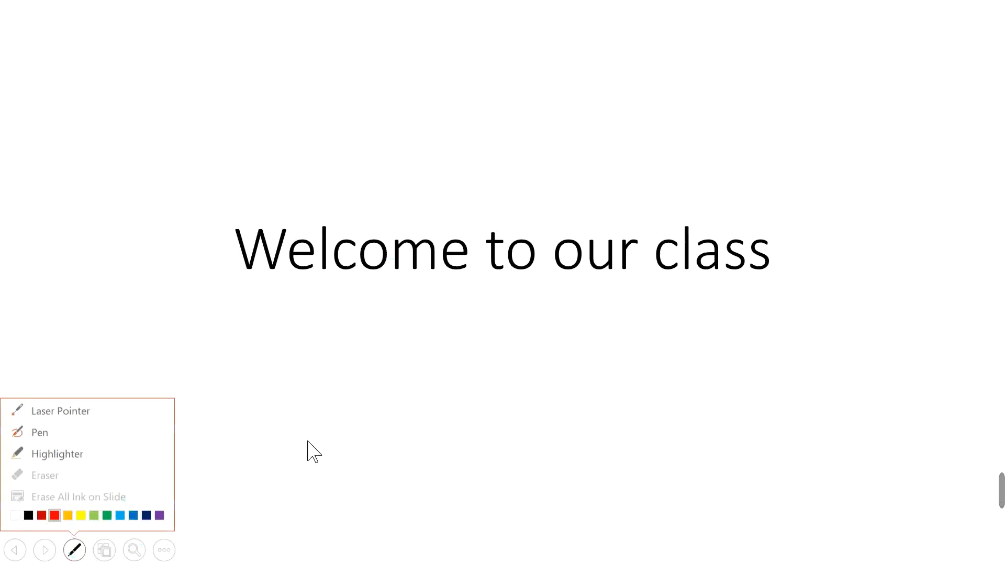
left_click(43, 516)
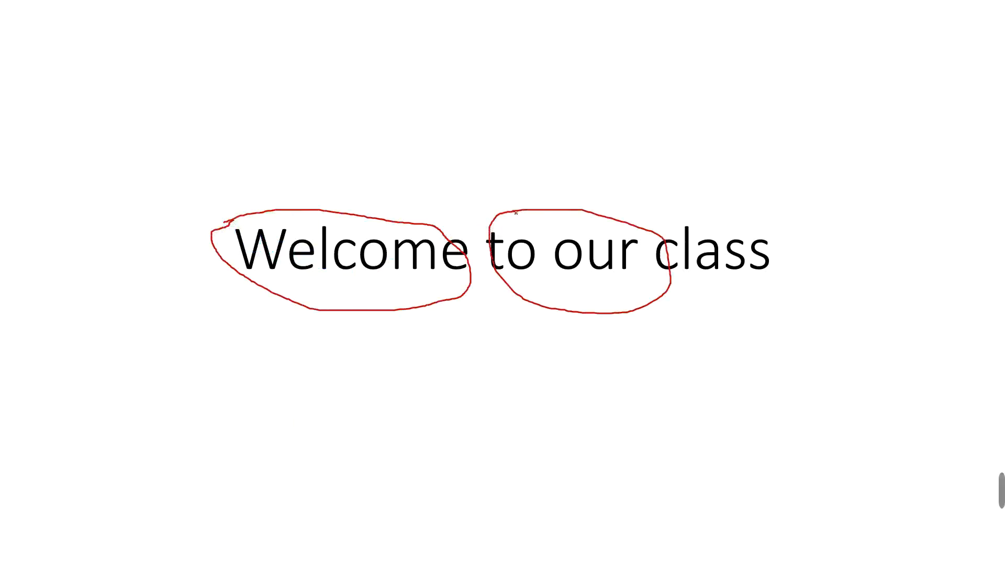
Step: End the slide show and keep the ink annotations on the slide
left_click(74, 549)
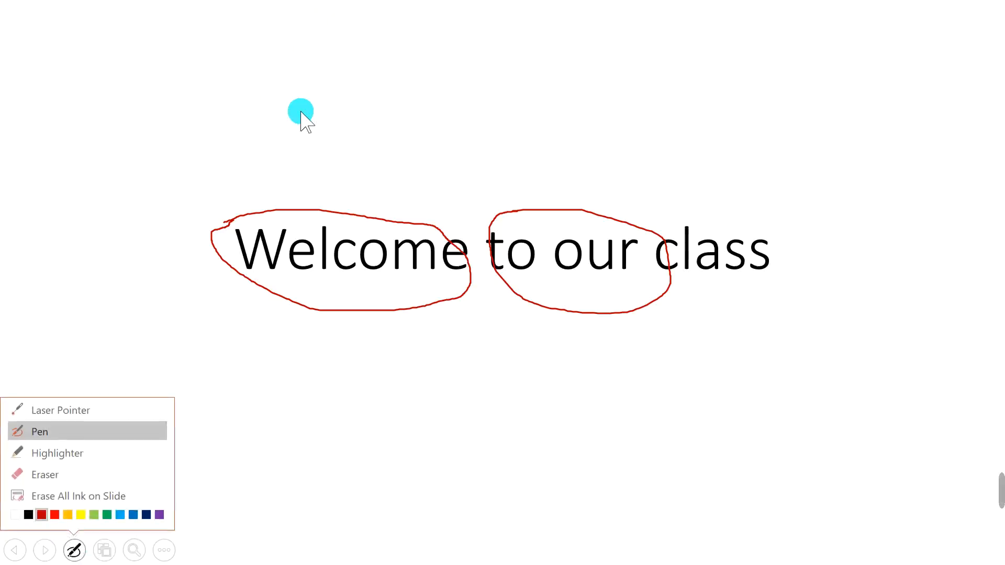
left_click(300, 112)
left_click(301, 112)
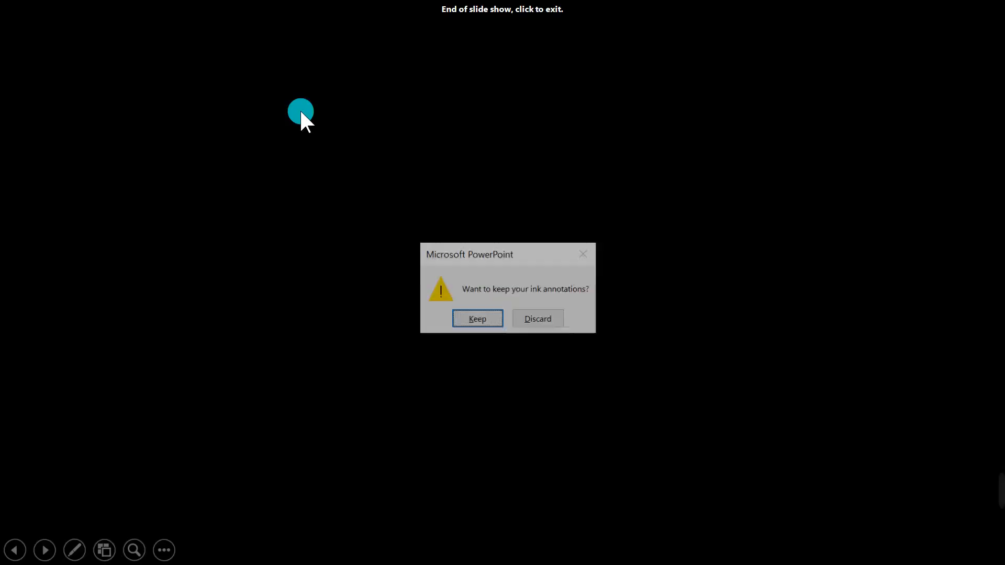
left_click(476, 320)
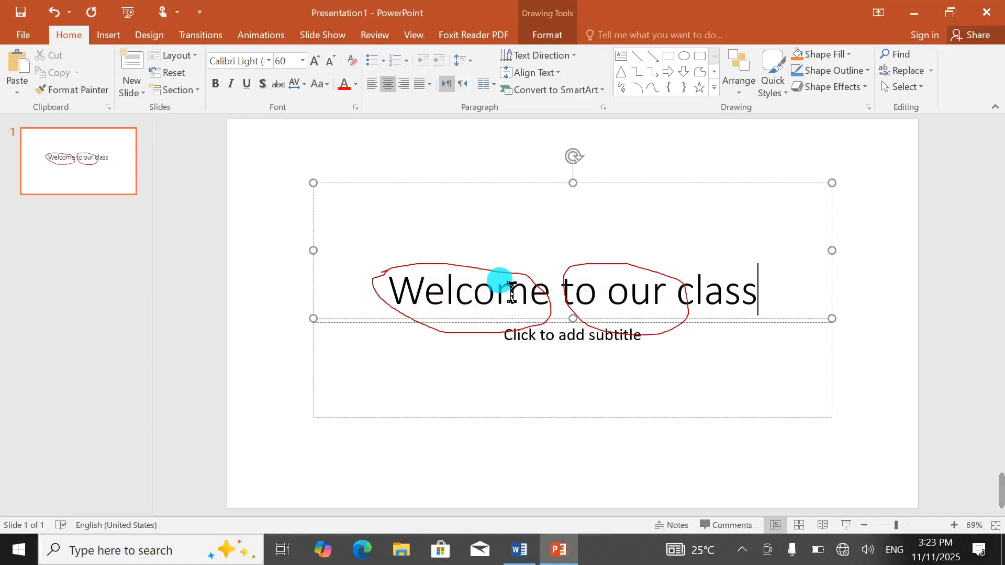
Step: Copy the red ink circles from the slide, switch back to Word and paste them into the document
left_click(505, 277)
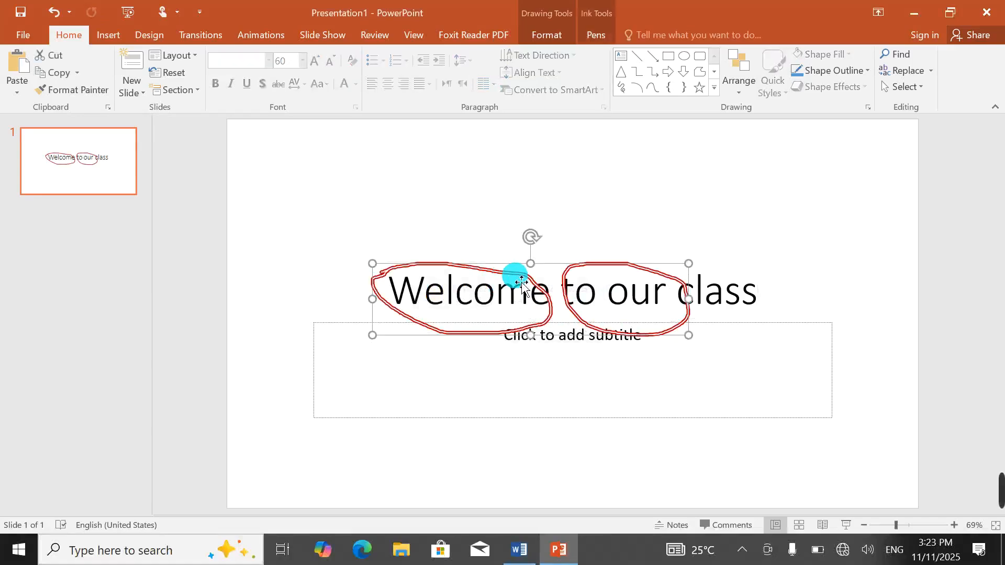
right_click(515, 269)
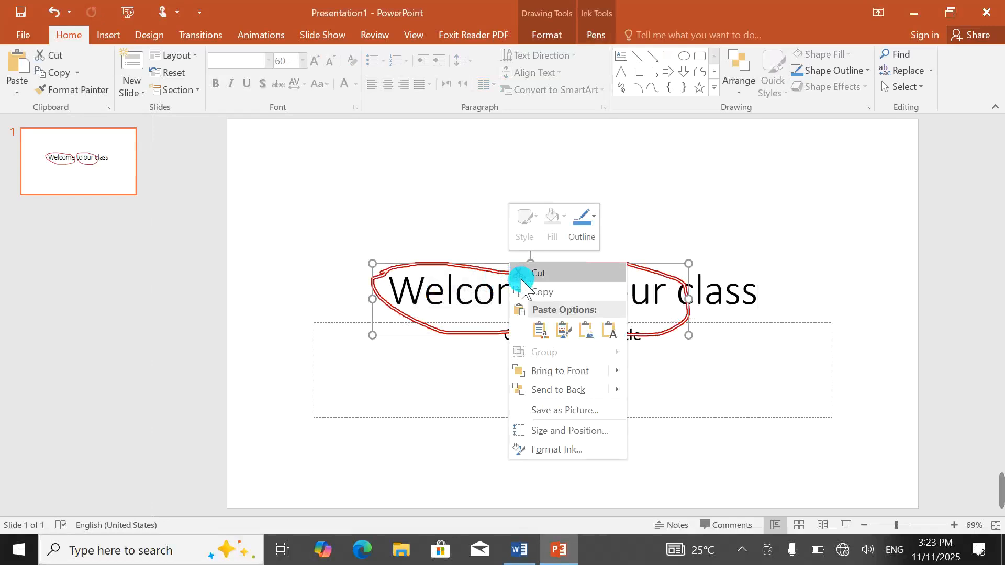
left_click(535, 288)
left_click(519, 549)
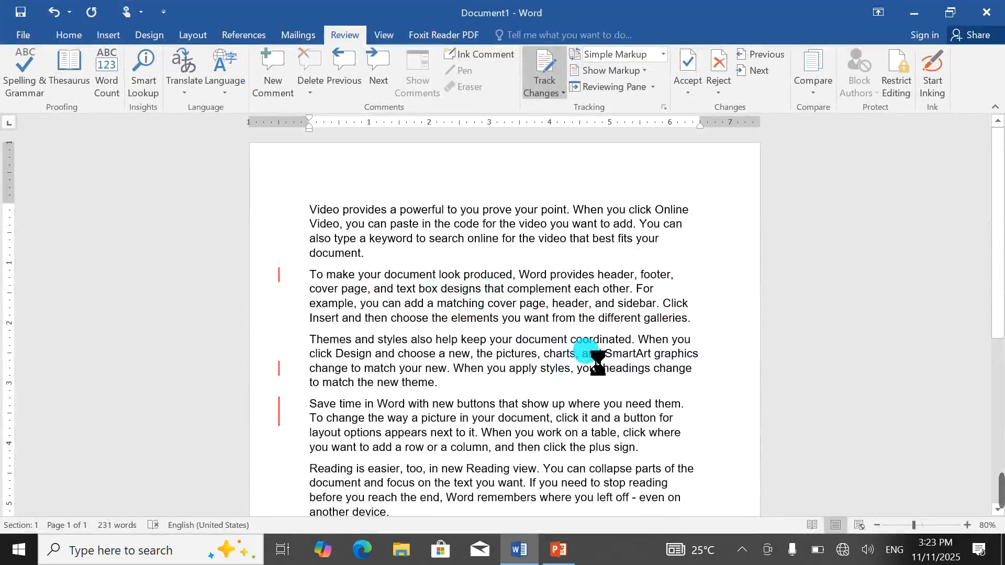
key("ctrl+v")
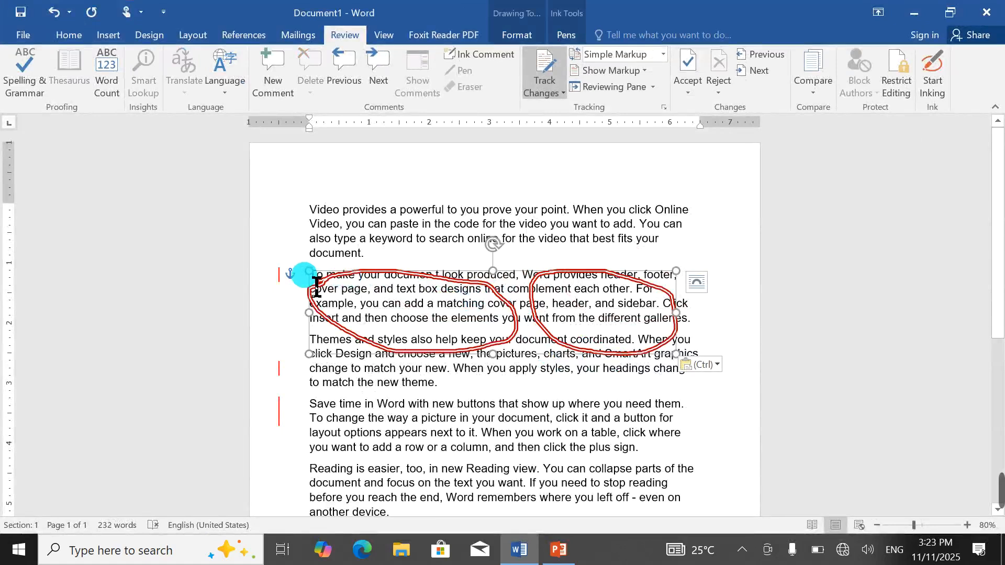
Step: Shrink the pasted ink circles to a small drawing over the last words of the third paragraph's middle lines
mouse_move(324, 287)
left_mouse_down()
mouse_move(374, 343)
mouse_move(484, 385)
mouse_move(510, 421)
mouse_move(534, 426)
mouse_move(587, 400)
mouse_move(574, 392)
left_mouse_up()
left_click(621, 393)
left_click(662, 379)
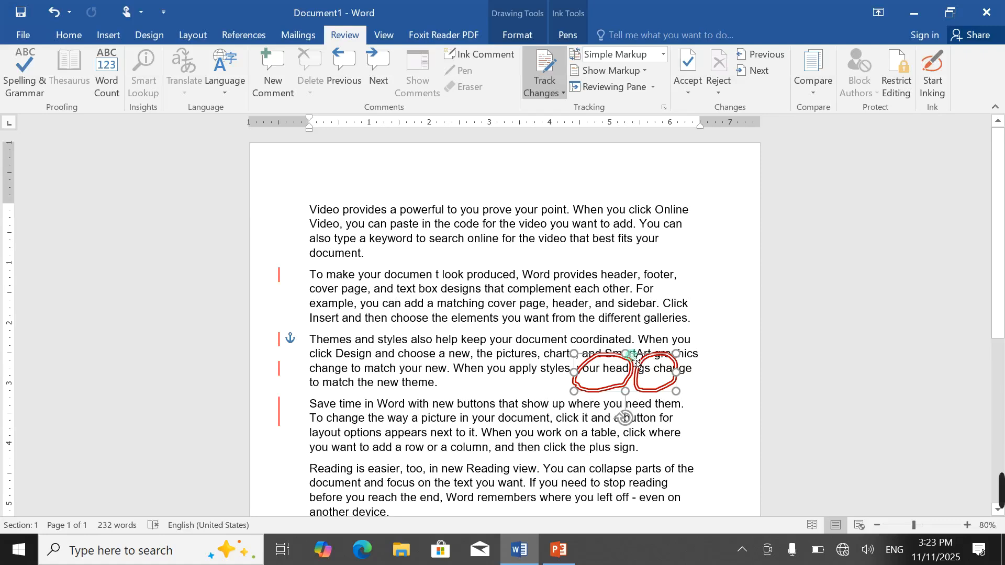
Step: Move the ink circles slightly onto "headings change" in the third paragraph and hide ink markup
left_click_drag(628, 393, 644, 387)
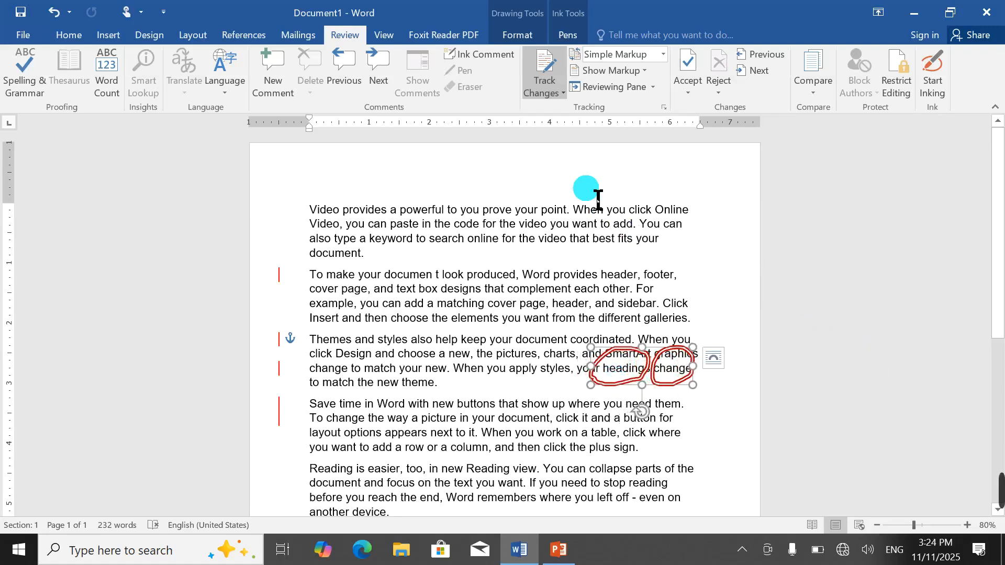
left_click(622, 72)
left_click(596, 108)
Step: Turn the display of ink markup back on for the document
left_click(607, 54)
left_click(595, 71)
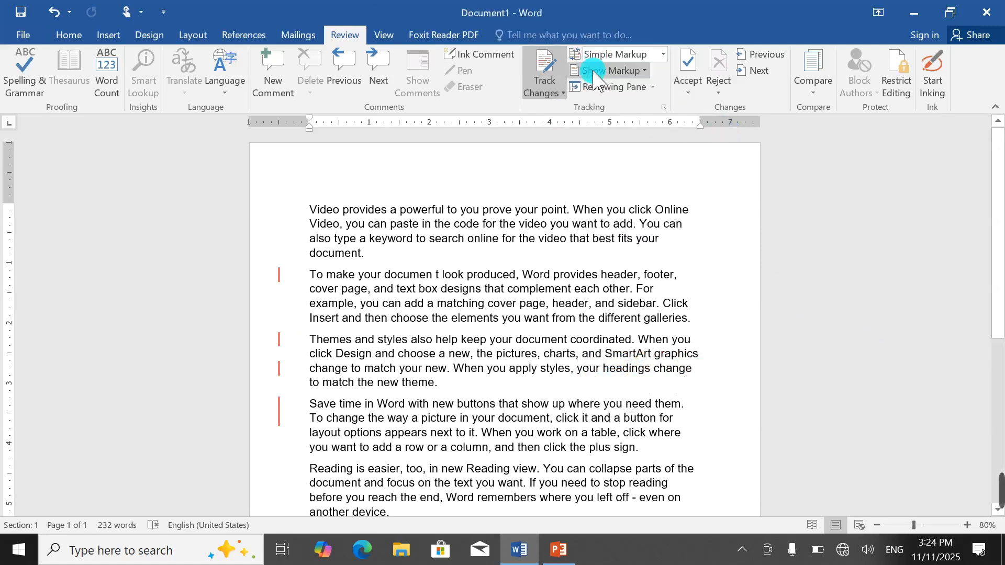
left_click(589, 70)
left_click(610, 106)
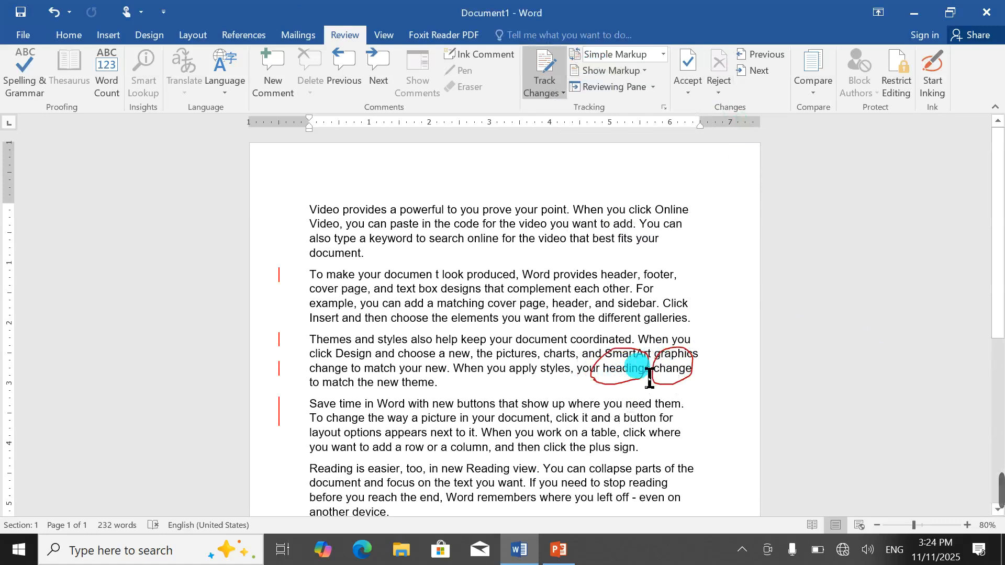
Step: Select the ink circles, include comments in the displayed markup again, and show the comments beside the text
left_click(663, 367)
left_click(607, 70)
left_click(610, 90)
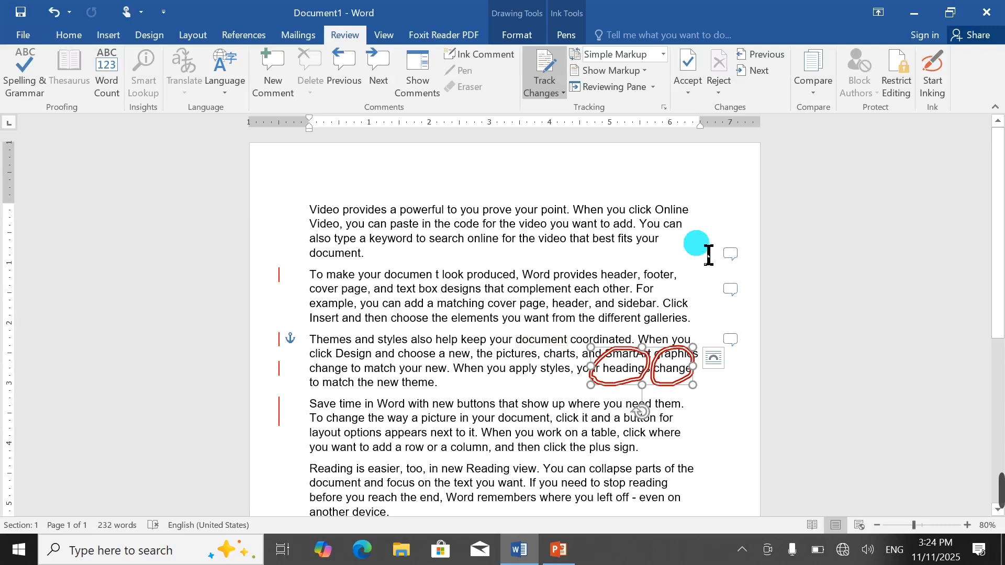
left_click(417, 76)
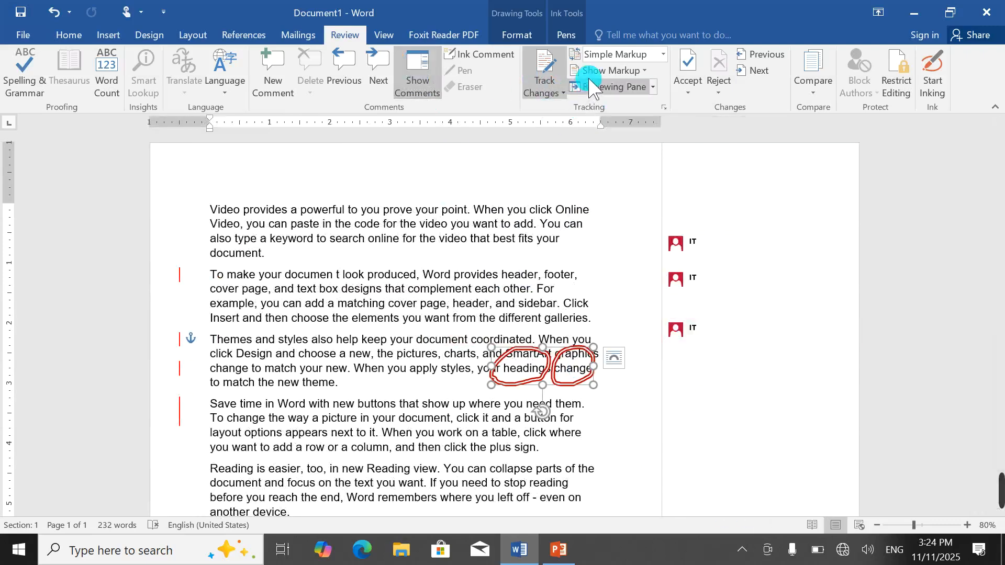
left_click(607, 71)
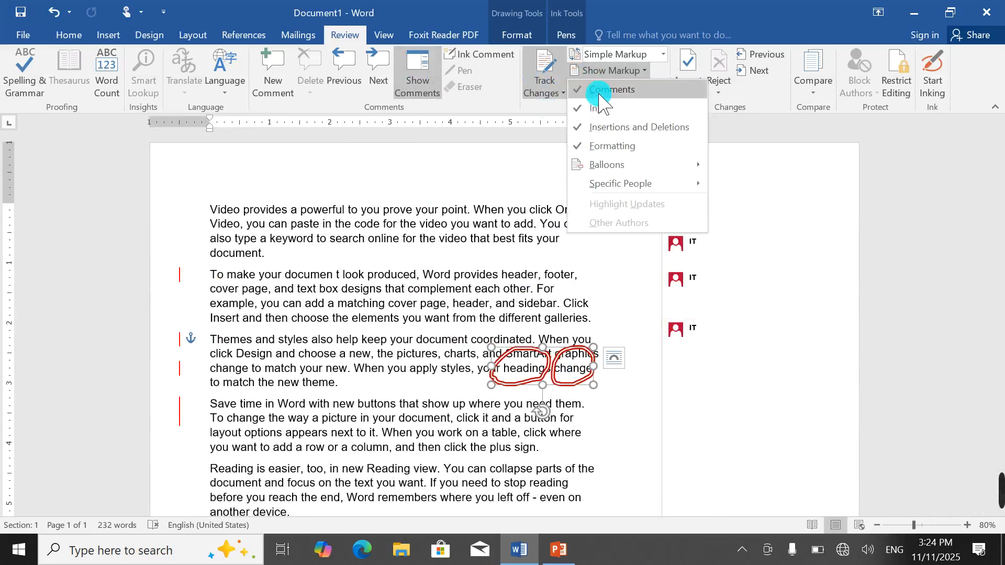
left_click(544, 365)
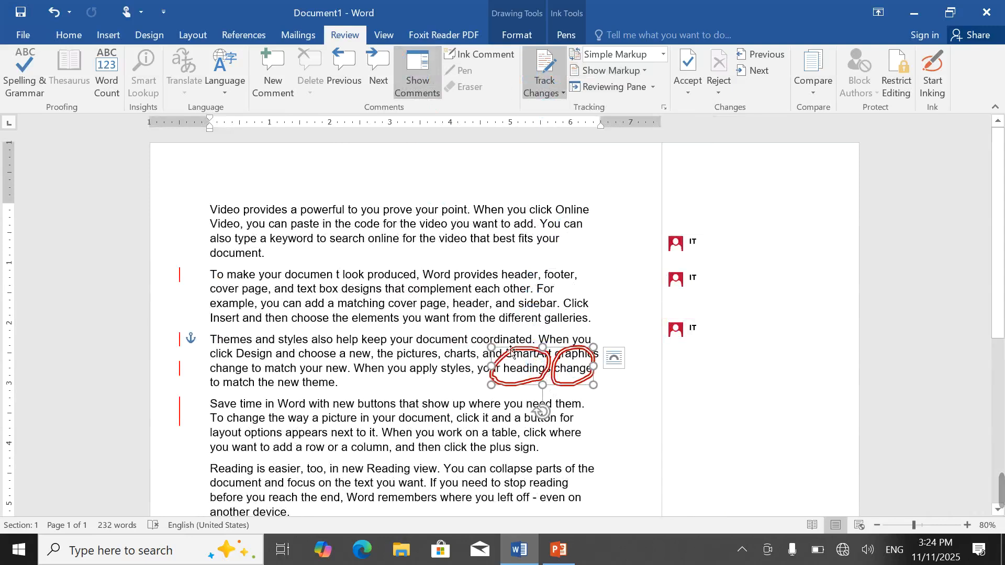
Step: Move the red ink circles to the middle of the third paragraph and switch the review display to All Markup
left_click_drag(539, 354, 395, 354)
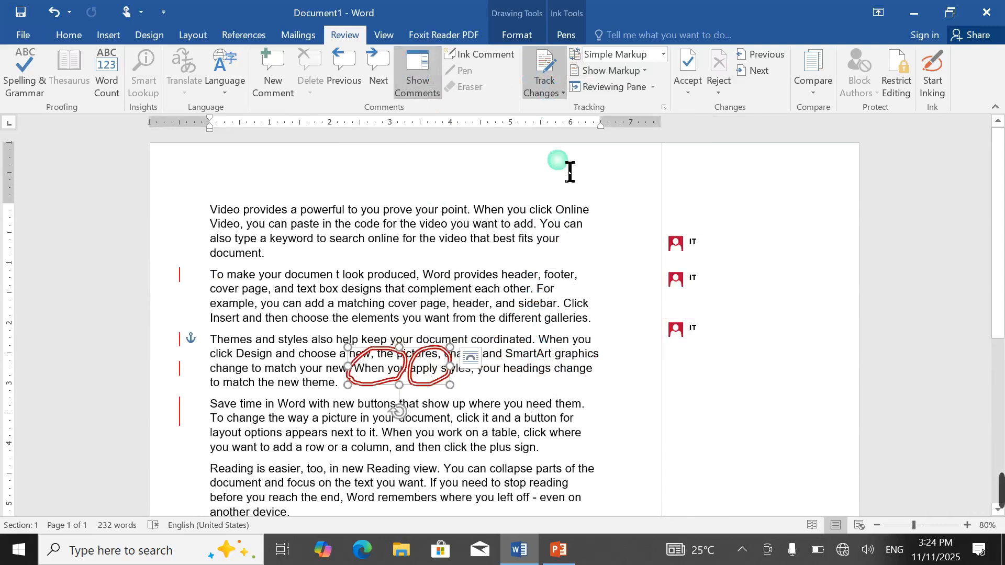
left_click(602, 57)
left_click(575, 71)
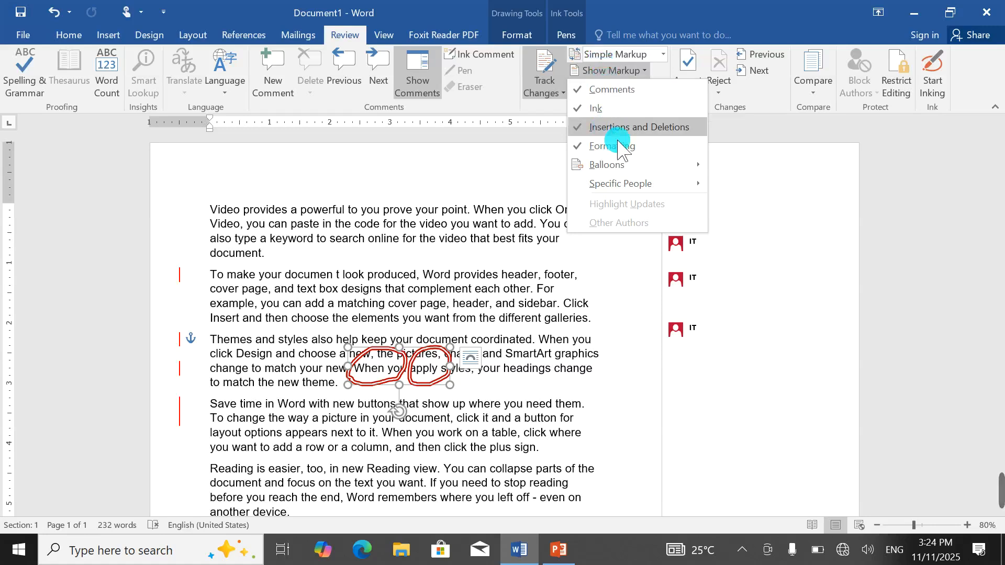
left_click(623, 56)
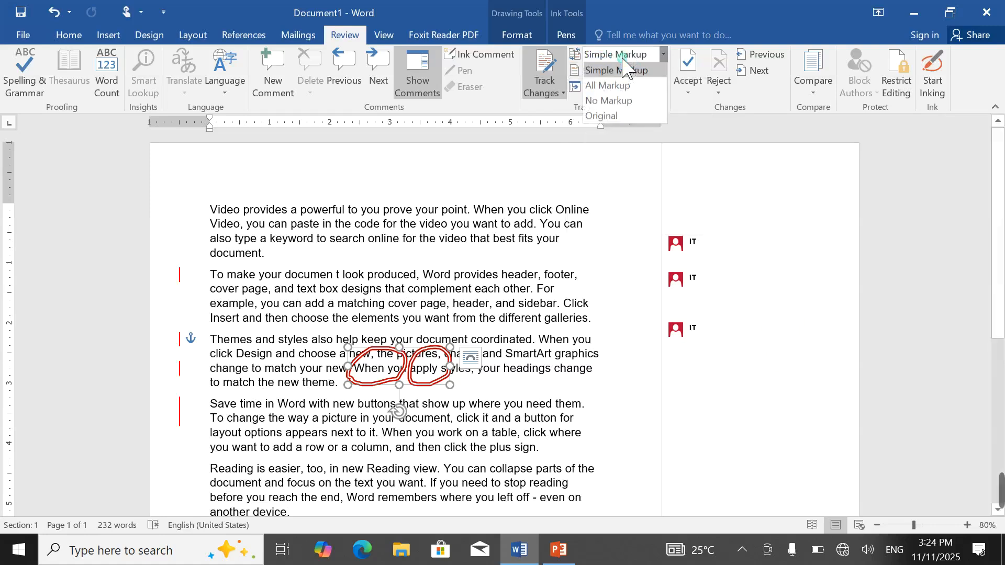
left_click(612, 81)
Step: Hide the tracked insertions and deletions and show them again, repeating the toggle twice to compare both views
left_click(613, 74)
left_click(627, 127)
left_click(617, 71)
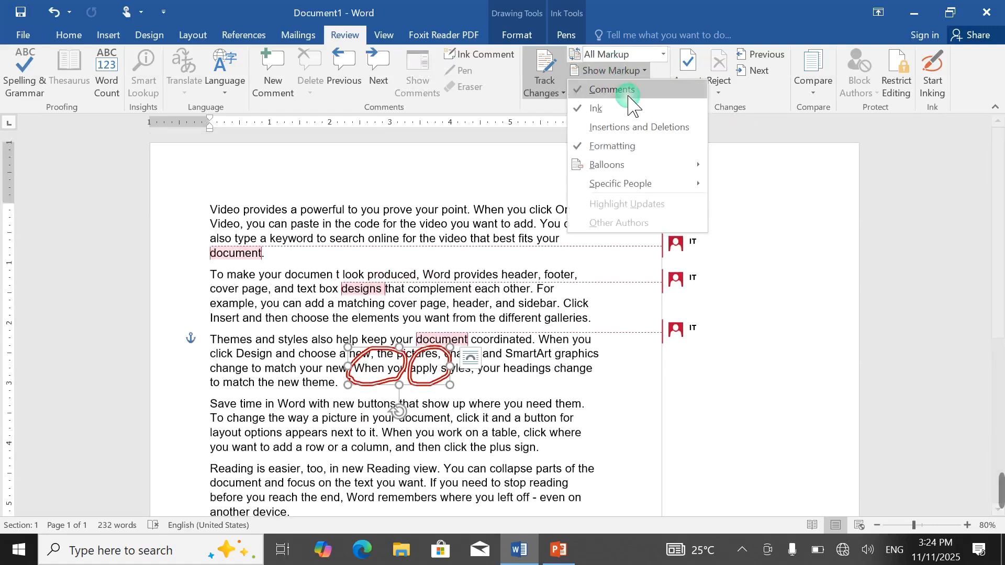
left_click(627, 128)
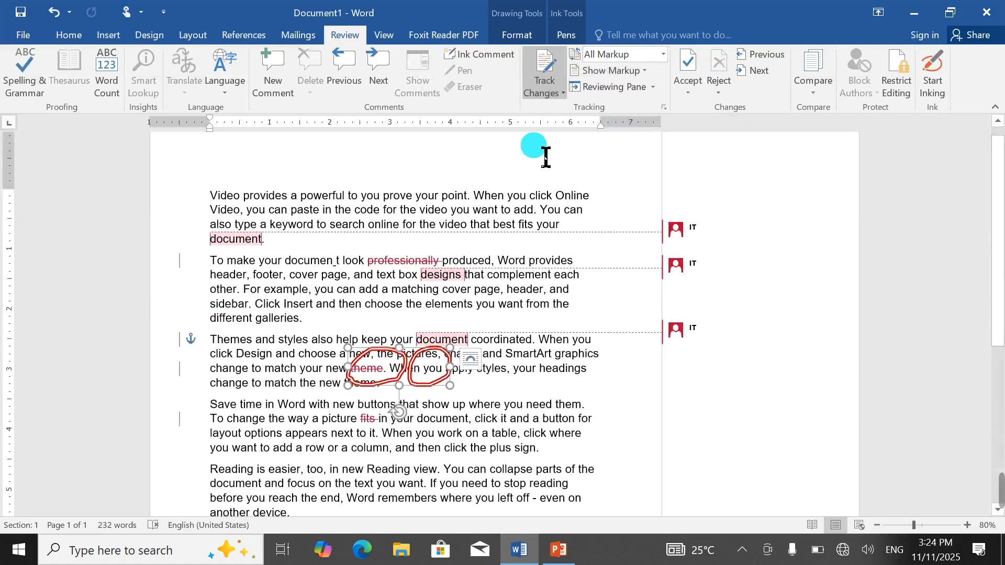
left_click(609, 70)
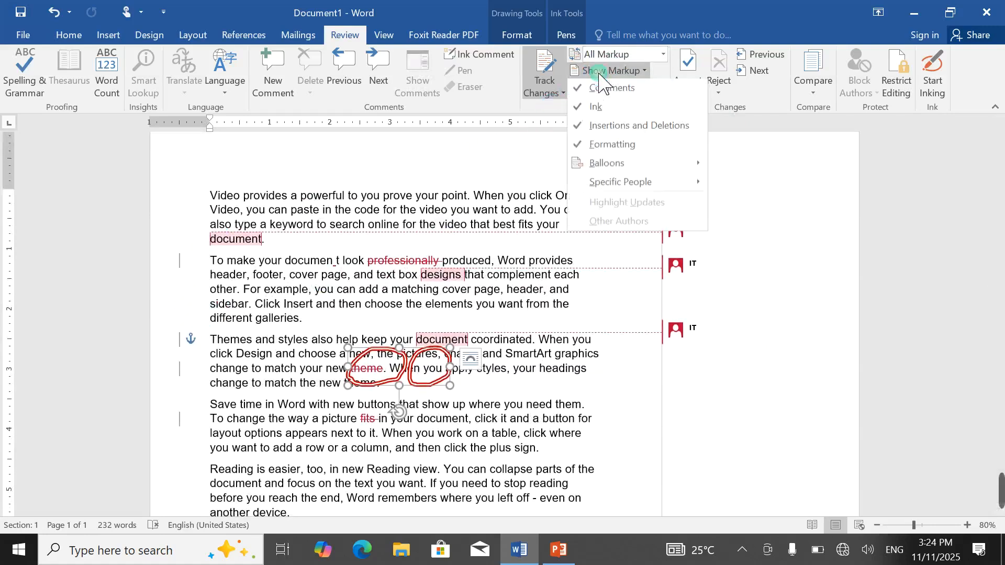
left_click(621, 128)
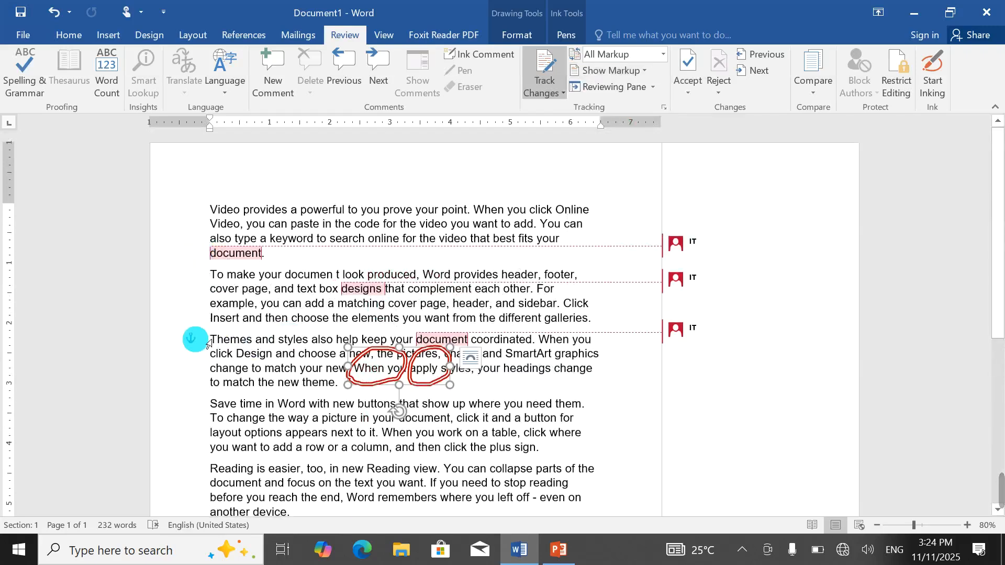
left_click(610, 71)
left_click(612, 128)
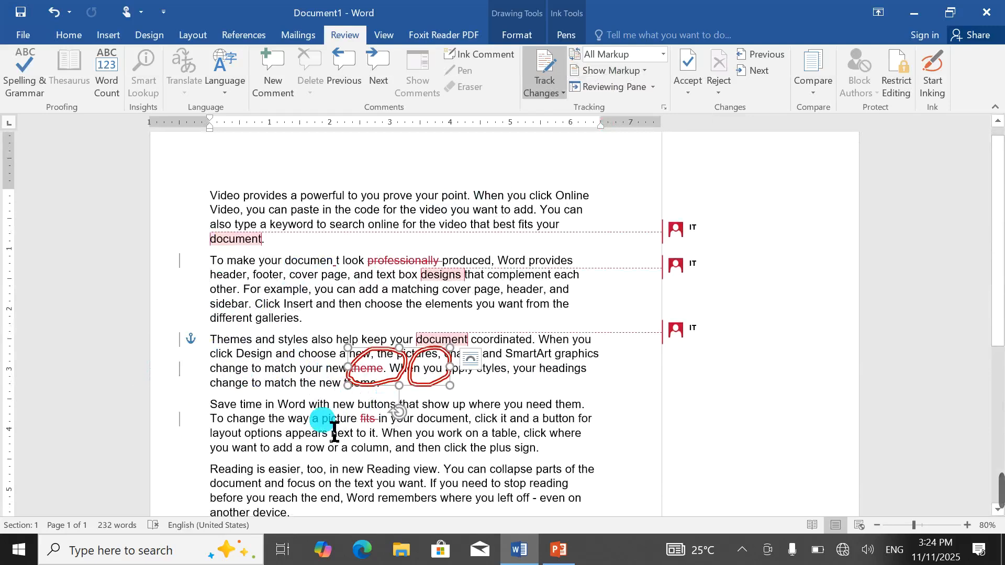
Step: Delete the red ink circles from the third paragraph and hide formatting changes in the markup
key("Delete")
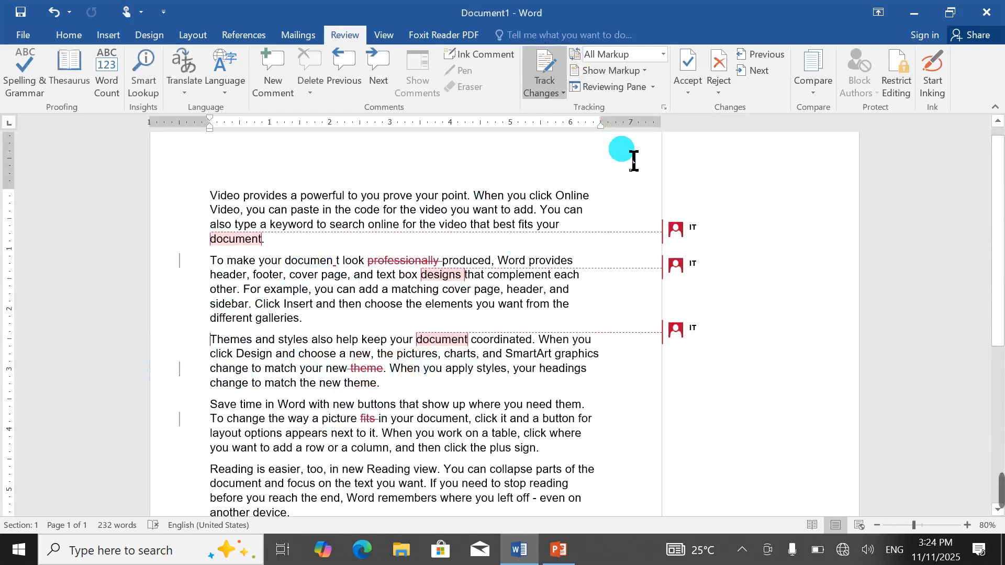
left_click(625, 71)
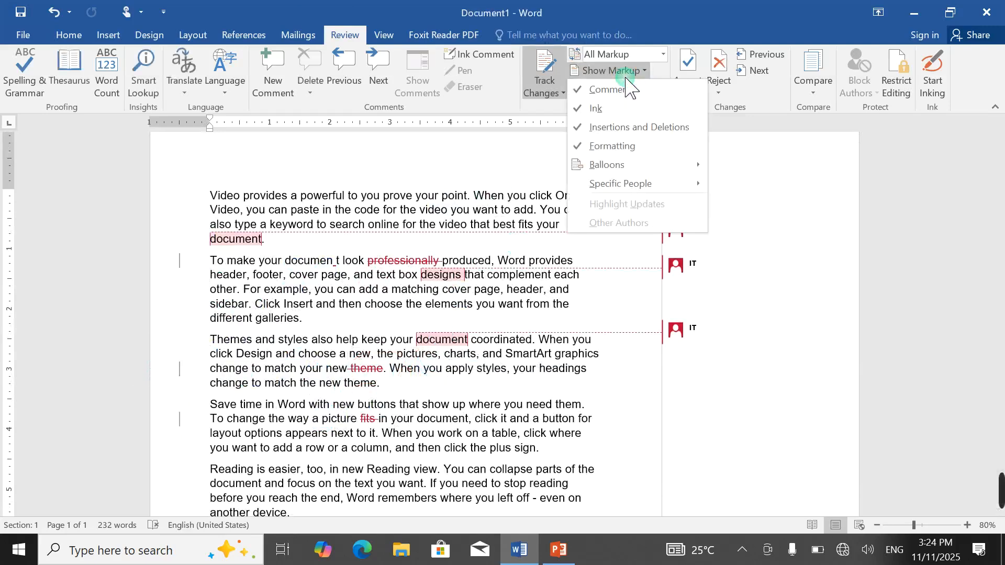
left_click(627, 147)
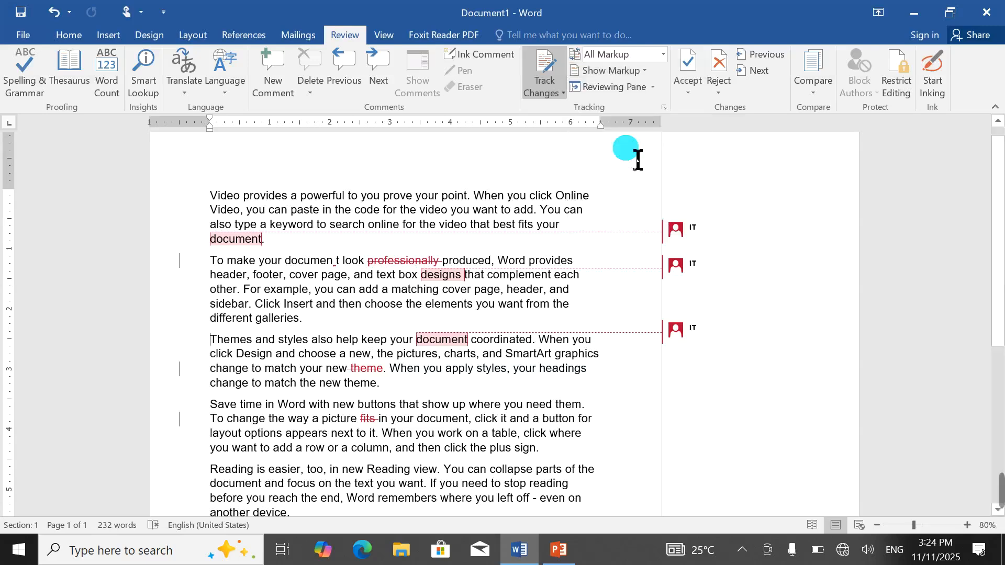
Step: Make the word "your" in the first paragraph and "then" in the second paragraph bold
double_click(426, 197)
left_click(69, 35)
left_click(139, 85)
left_click(129, 88)
double_click(346, 305)
left_click(126, 84)
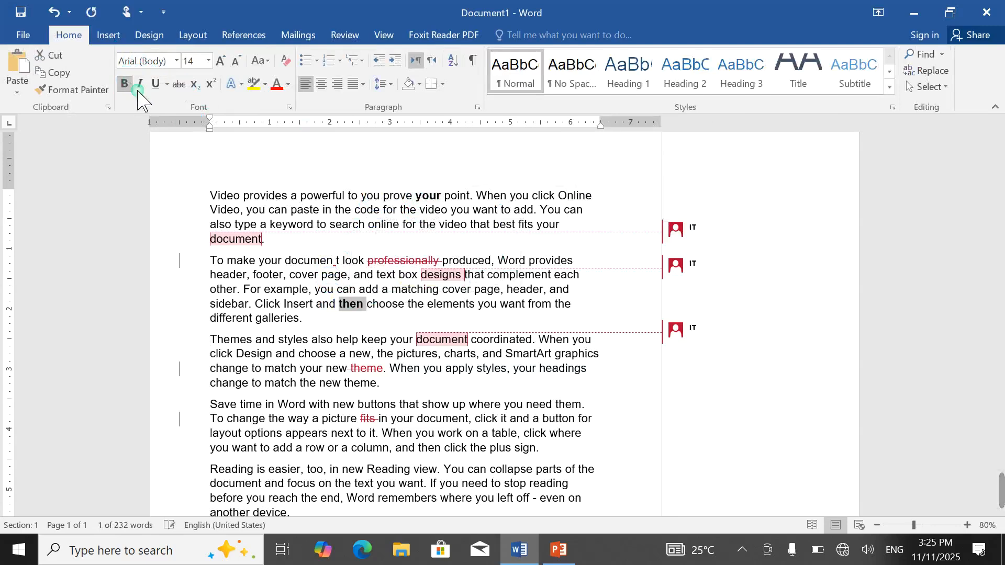
Step: Colour the word "help" in the third paragraph red, and format "new" in the fourth as bold with yellow highlighting
left_click(333, 325)
left_click(275, 85)
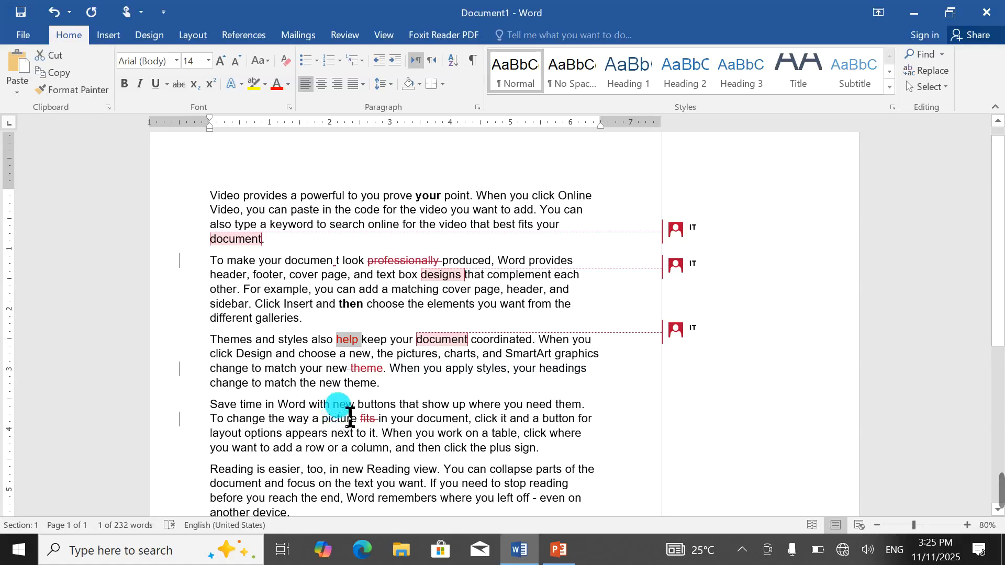
left_click(356, 404)
double_click(350, 405)
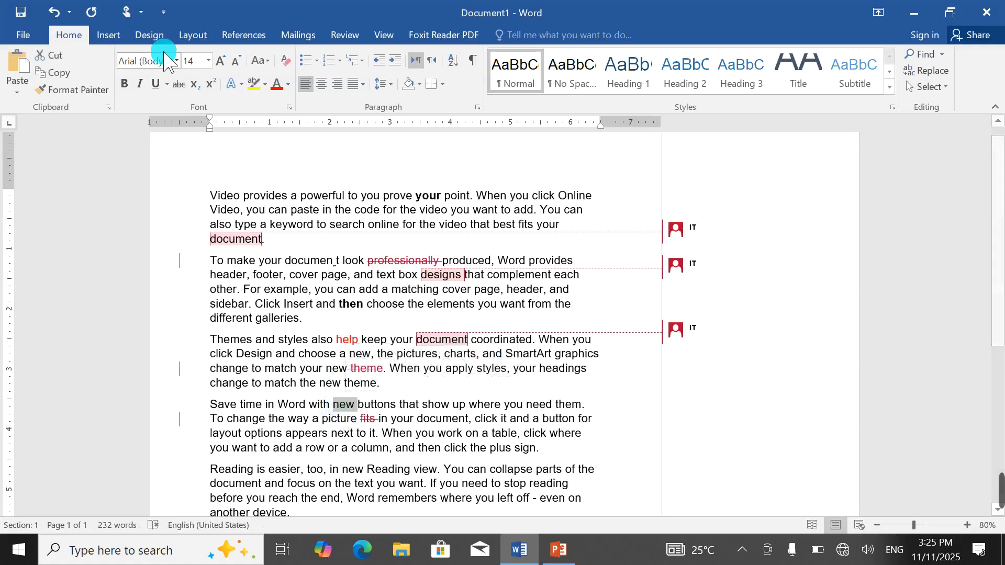
left_click(124, 83)
left_click(255, 86)
left_click(353, 260)
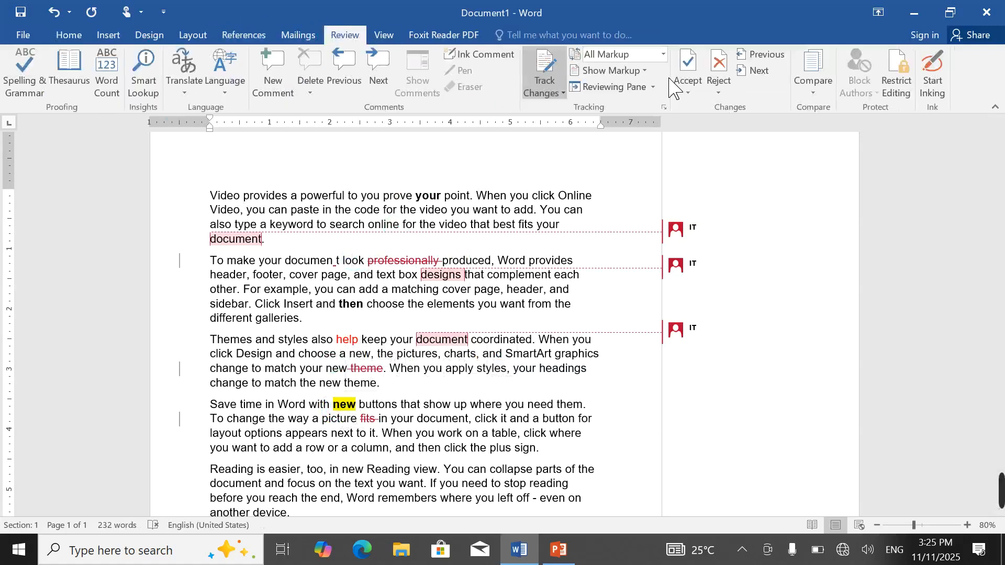
Step: Show the formatting changes in the markup, hide them once, and show them again
left_click(634, 71)
left_click(616, 147)
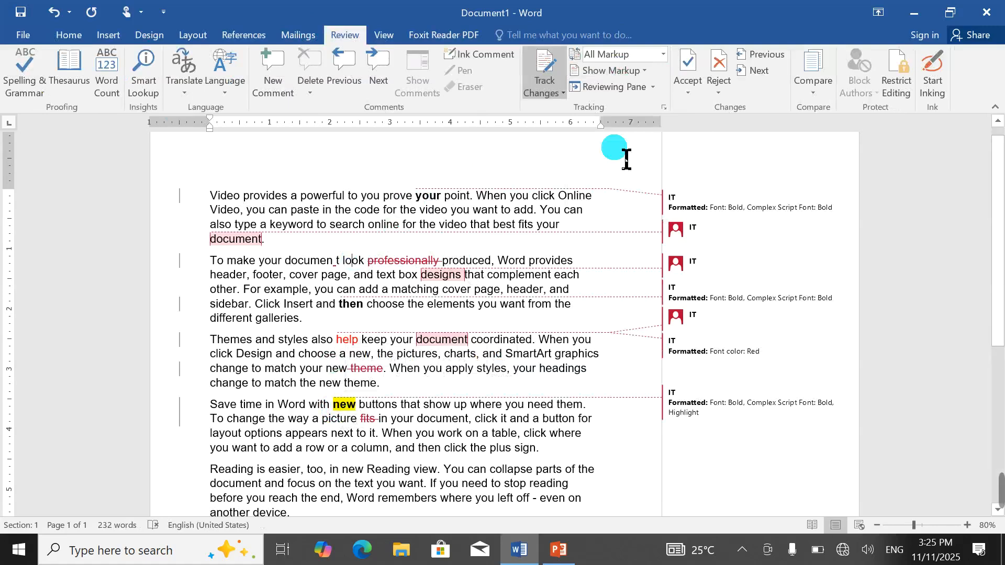
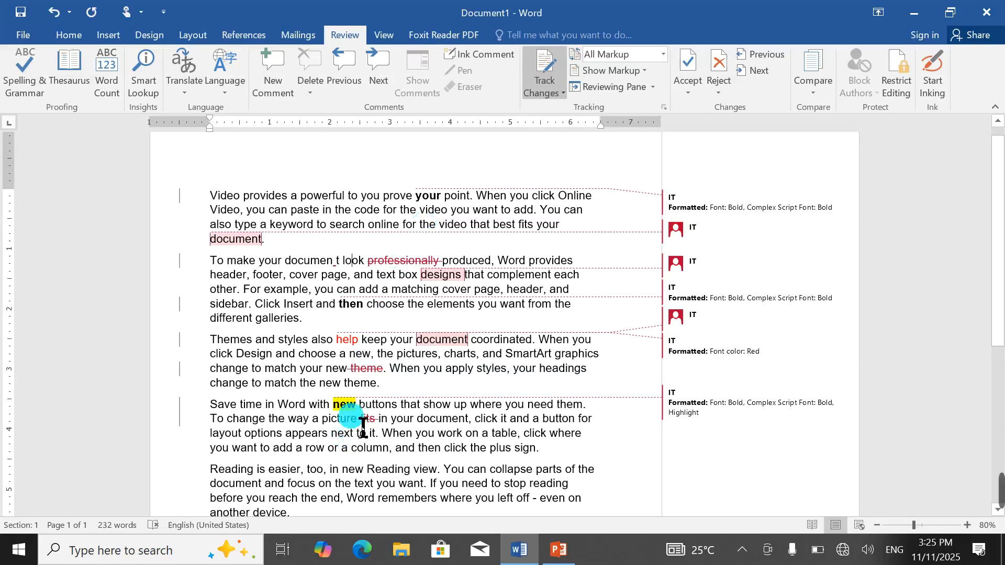
left_click(611, 70)
left_click(618, 147)
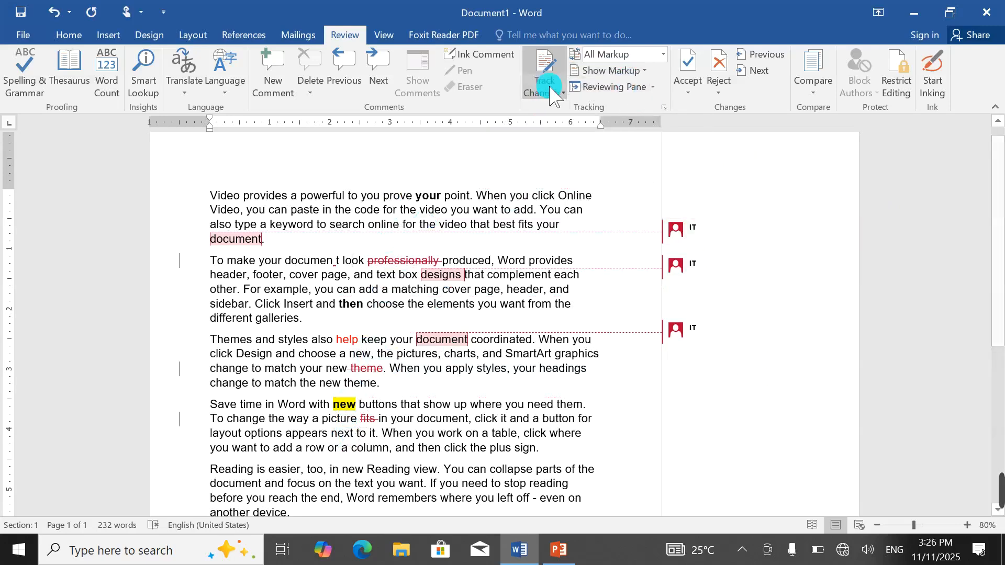
left_click(612, 70)
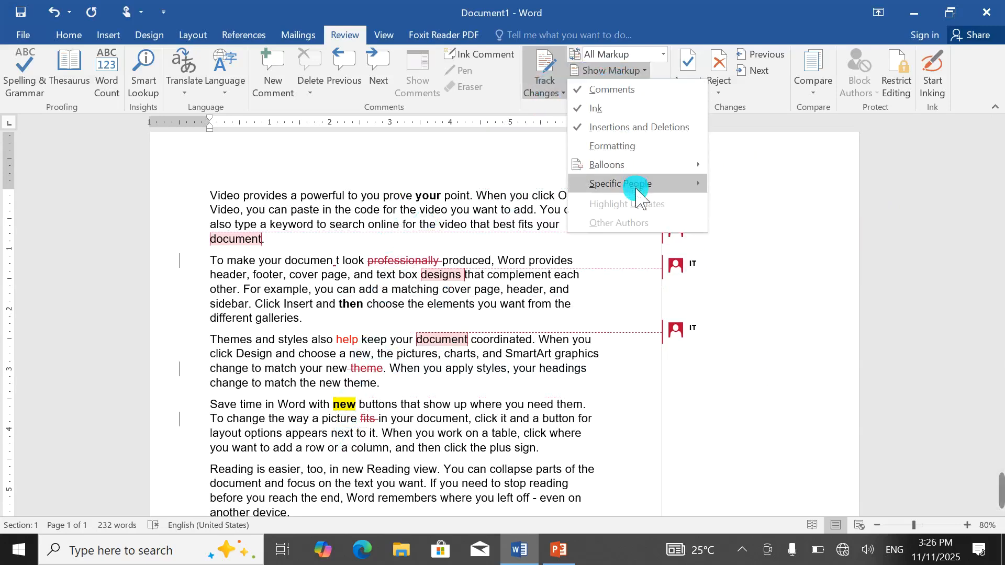
mouse_move(639, 166)
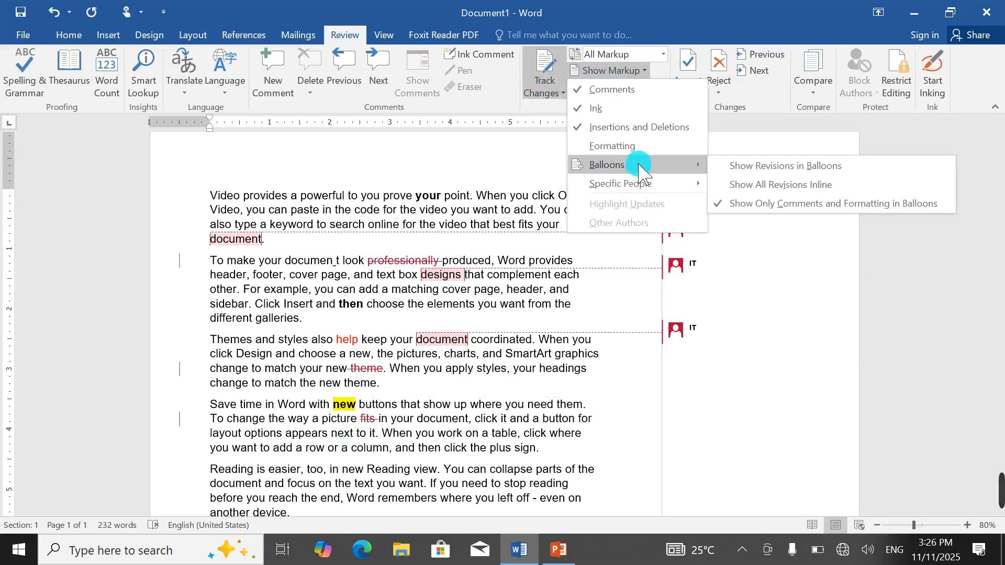
left_click(614, 147)
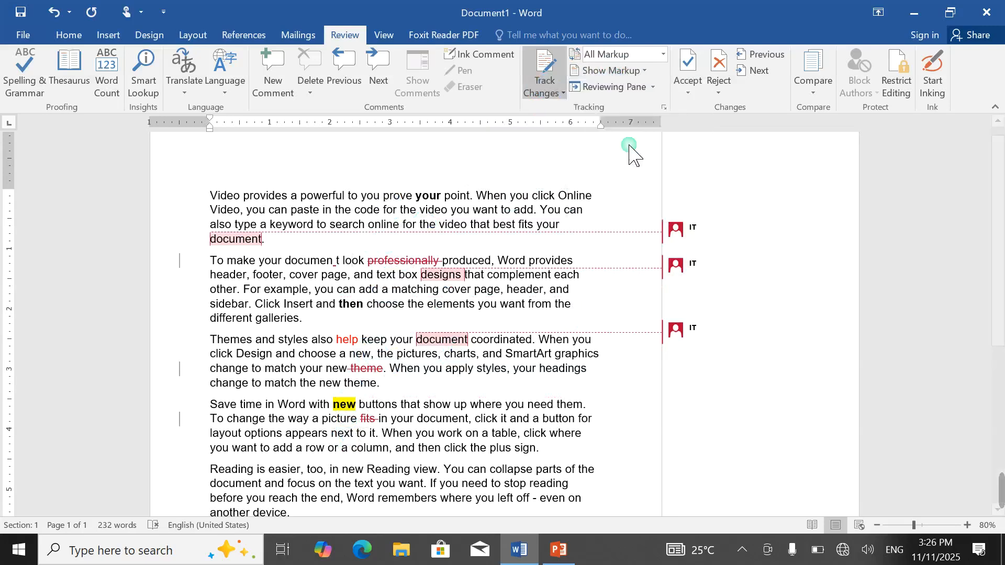
left_click(609, 70)
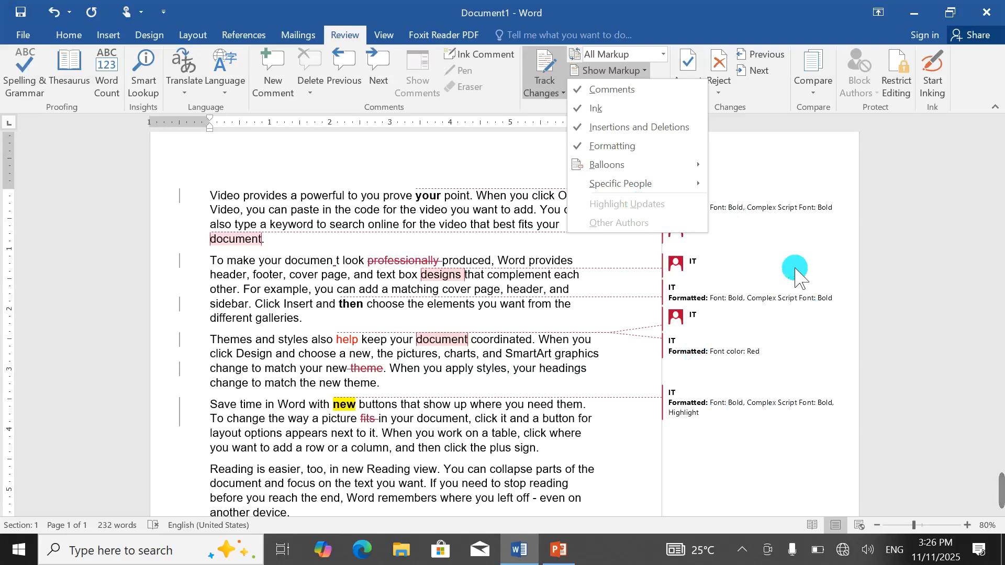
left_click(765, 303)
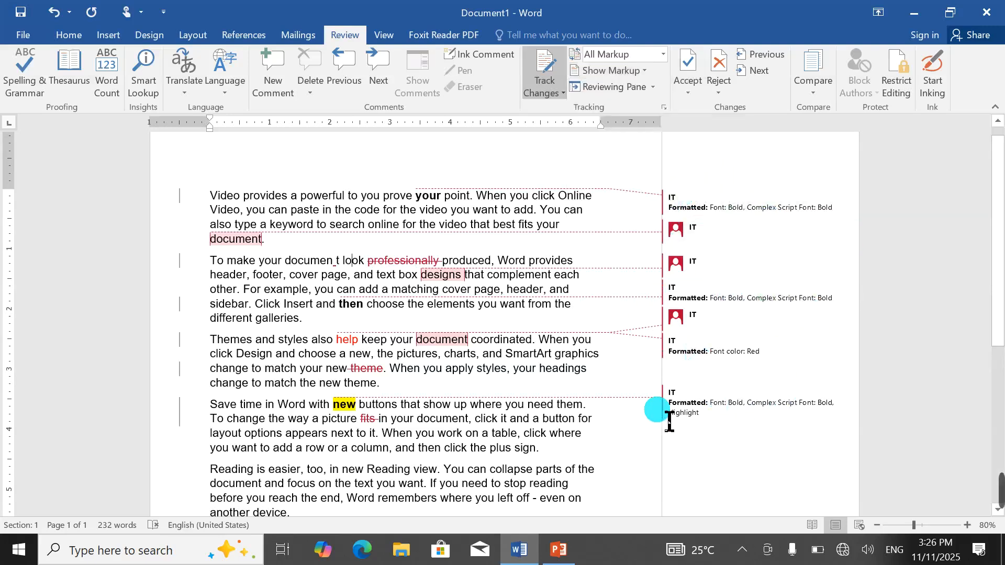
Step: Set the markup balloons option to Show All Revisions Inline
left_click(607, 70)
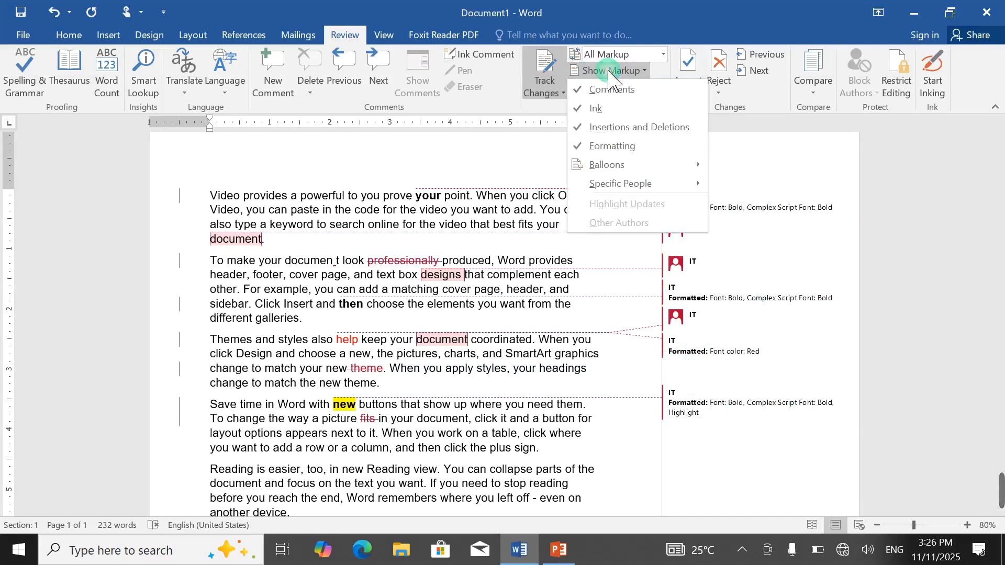
mouse_move(618, 166)
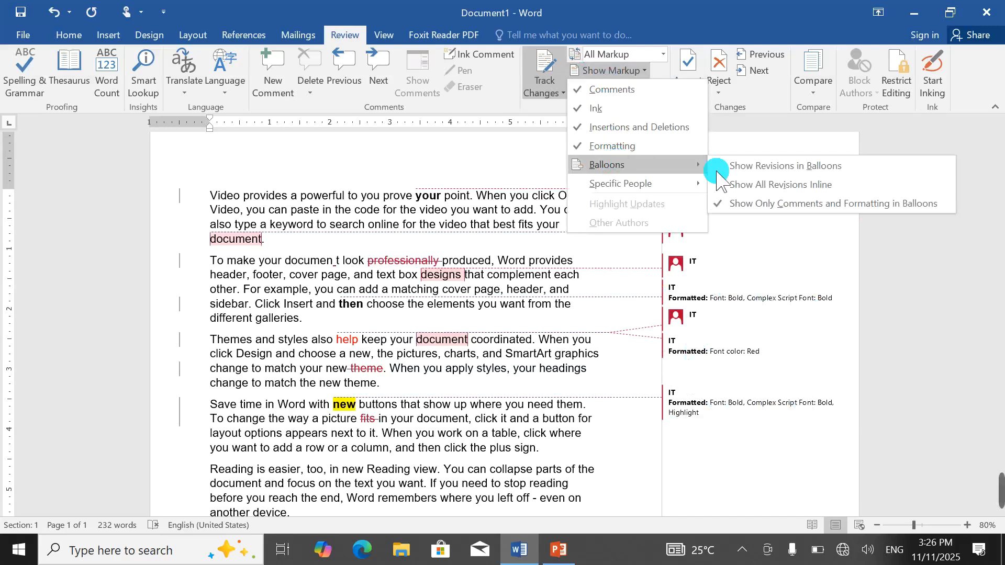
left_click(750, 186)
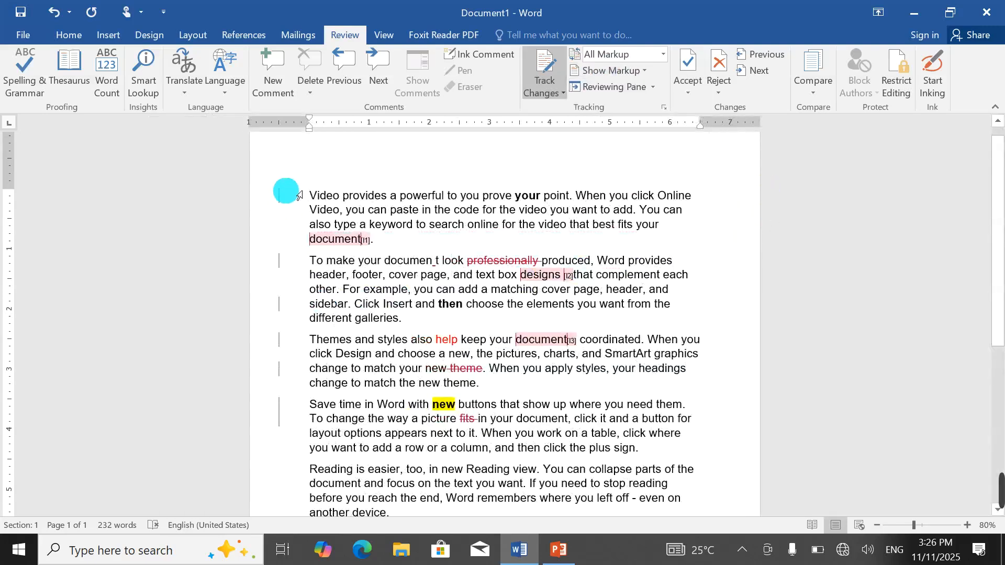
Step: Set the markup balloons option to Show Revisions in Balloons
left_click(627, 71)
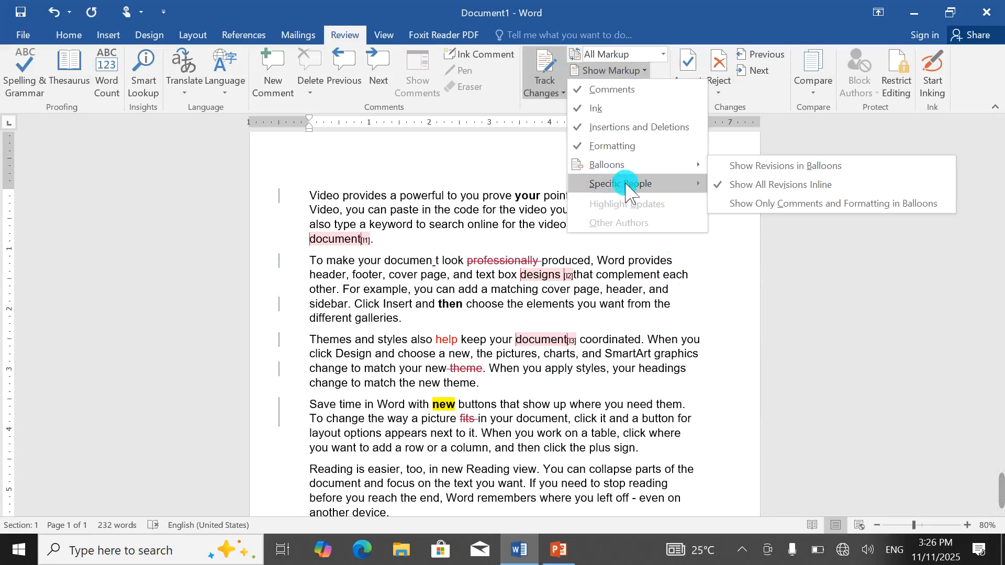
mouse_move(626, 186)
mouse_move(639, 168)
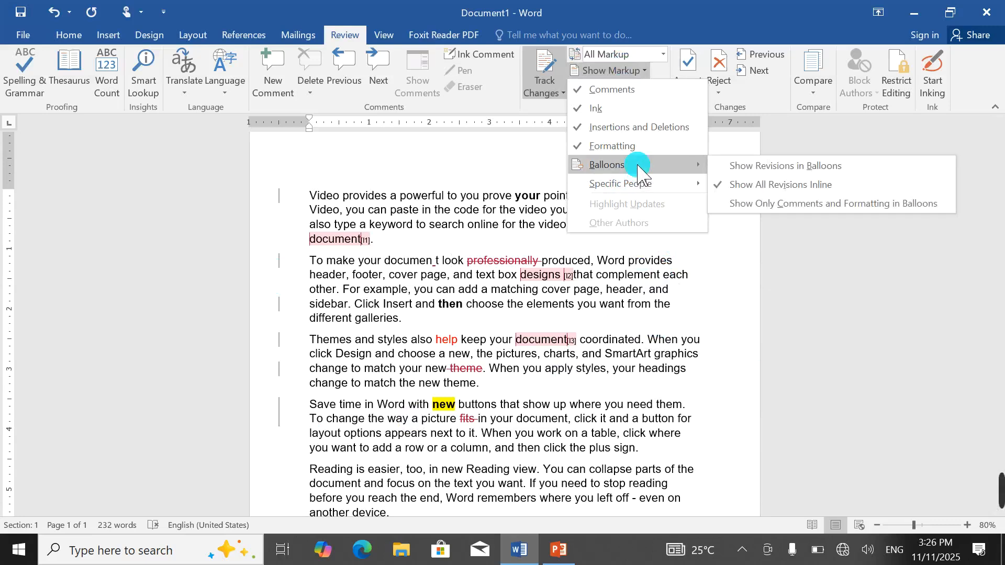
left_click(752, 167)
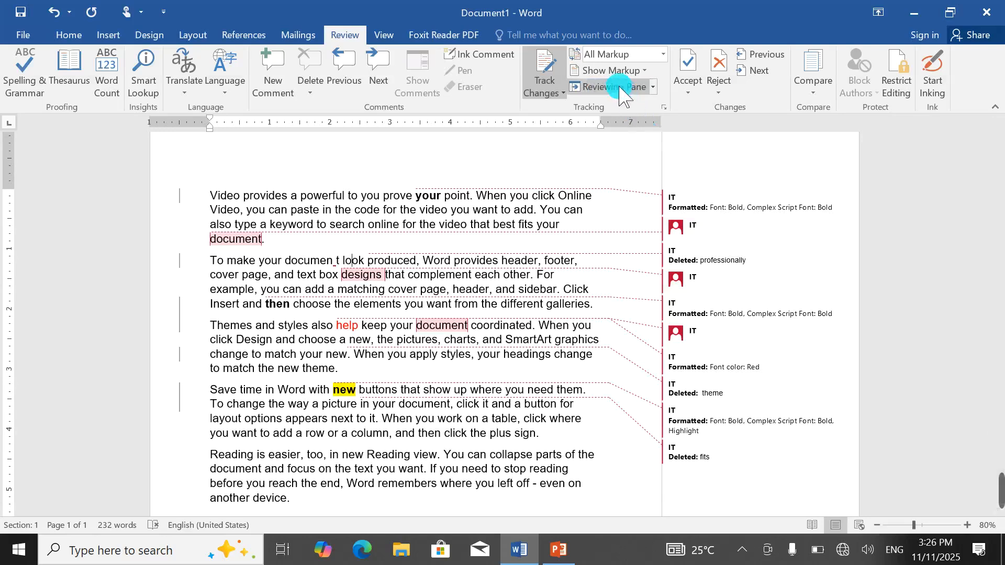
Step: Switch the balloons to Show Only Comments and Formatting in Balloons and return to Show Revisions in Balloons
left_click(611, 71)
mouse_move(639, 164)
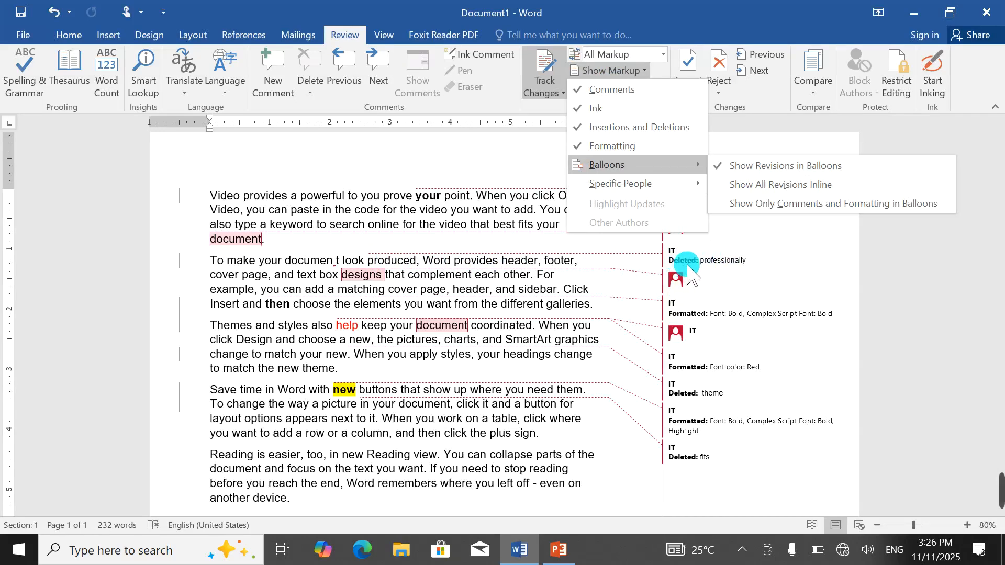
left_click(792, 203)
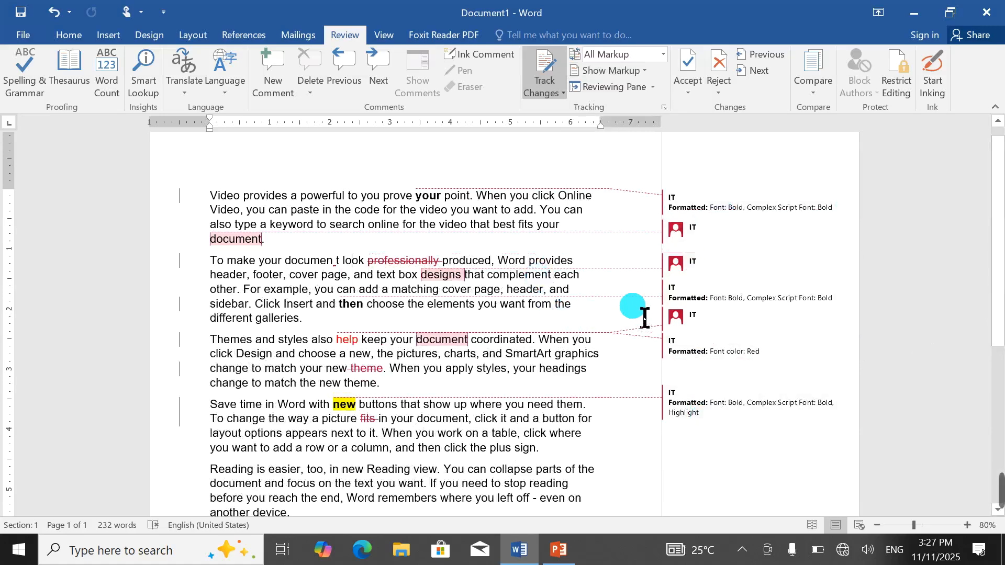
left_click(618, 77)
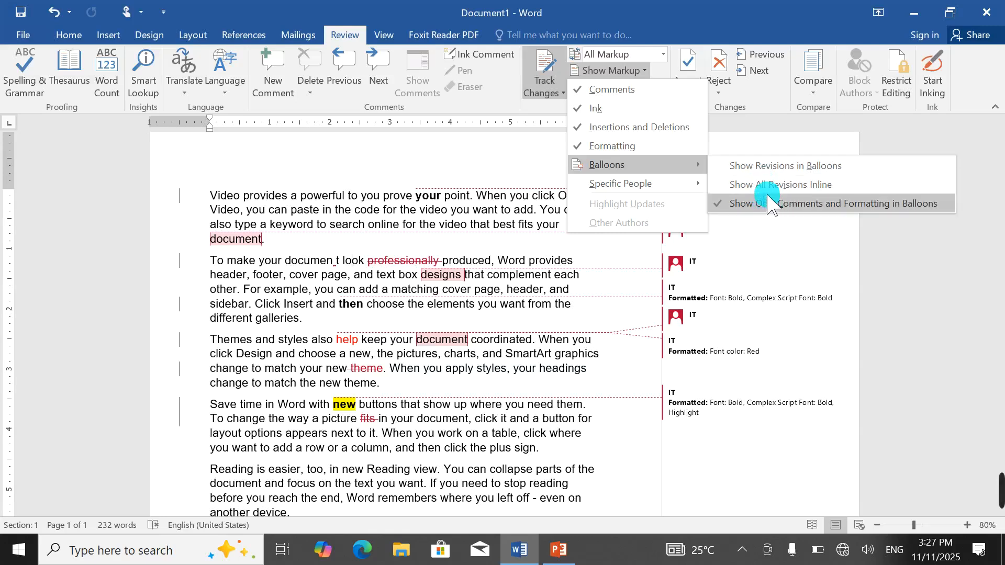
left_click(768, 165)
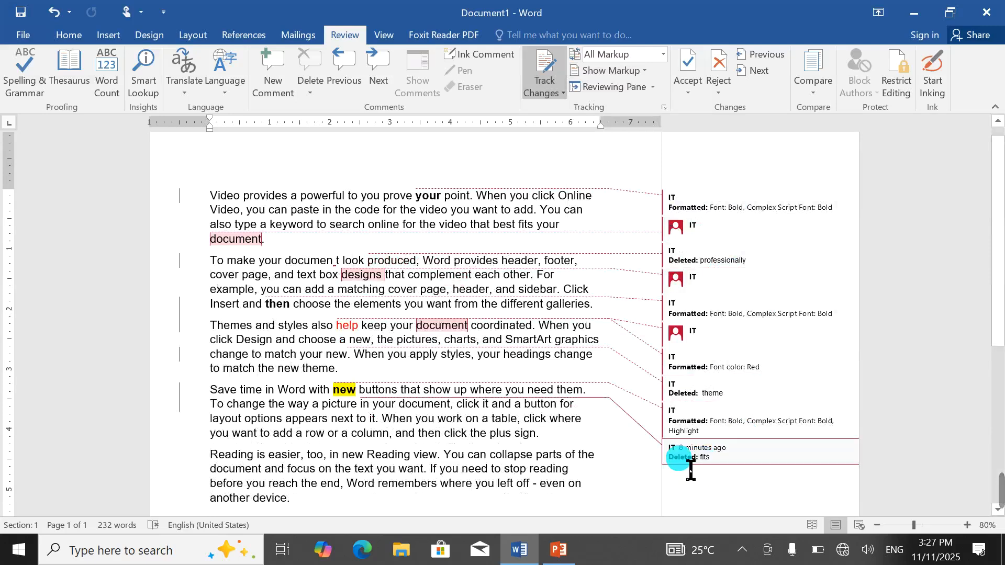
Step: Hide the markup of the specific reviewer IT and show it again
left_click(627, 71)
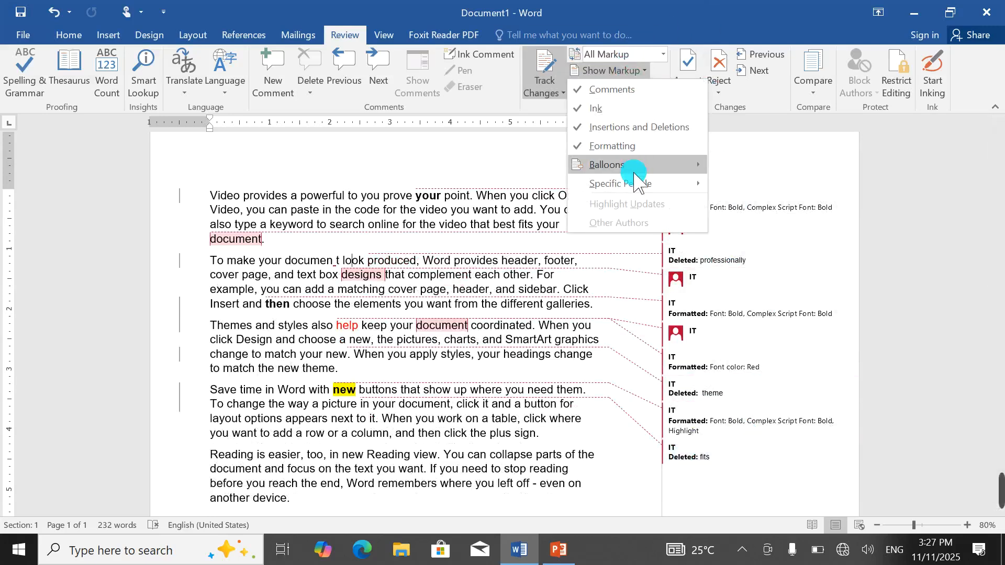
mouse_move(638, 193)
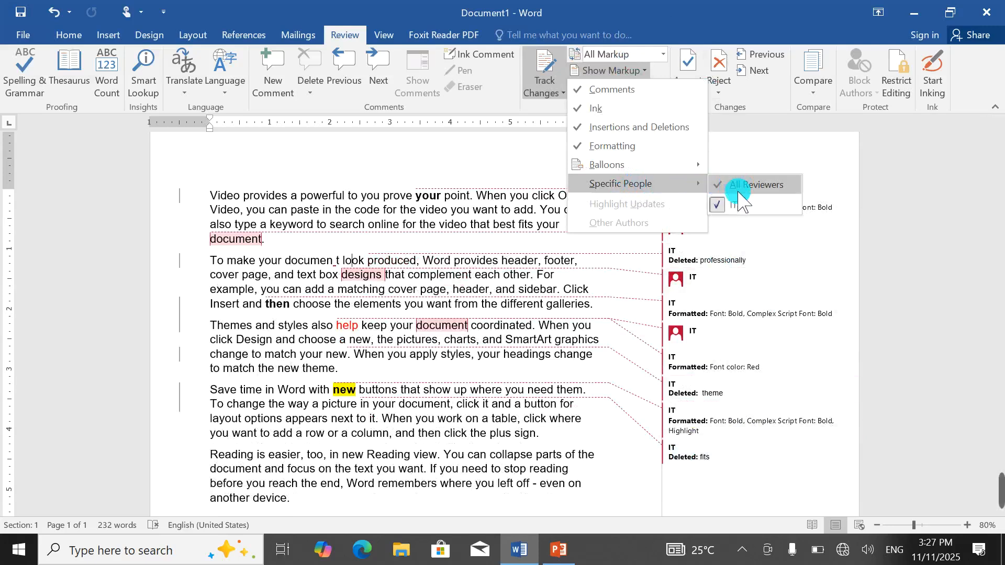
left_click(716, 205)
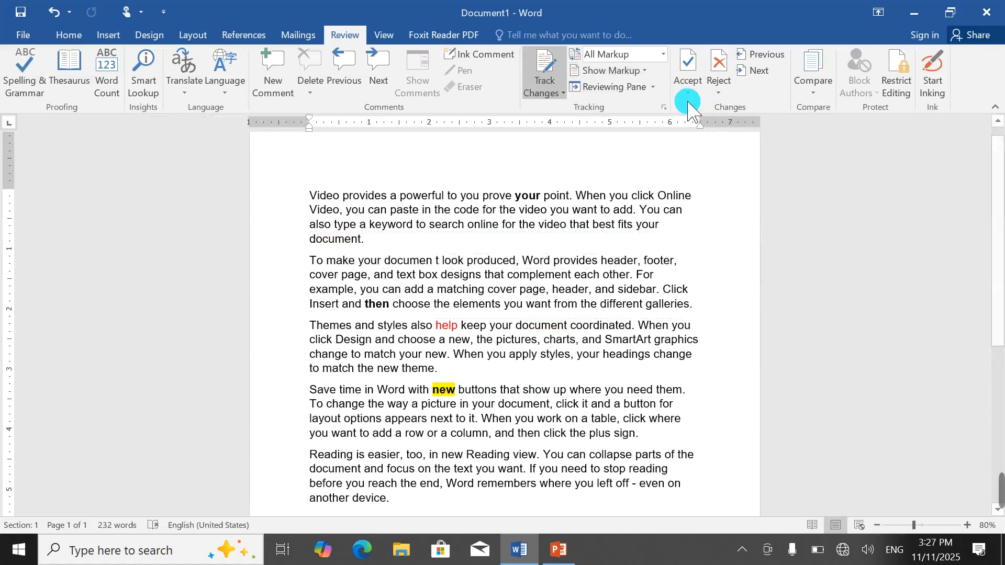
left_click(624, 72)
left_click(644, 184)
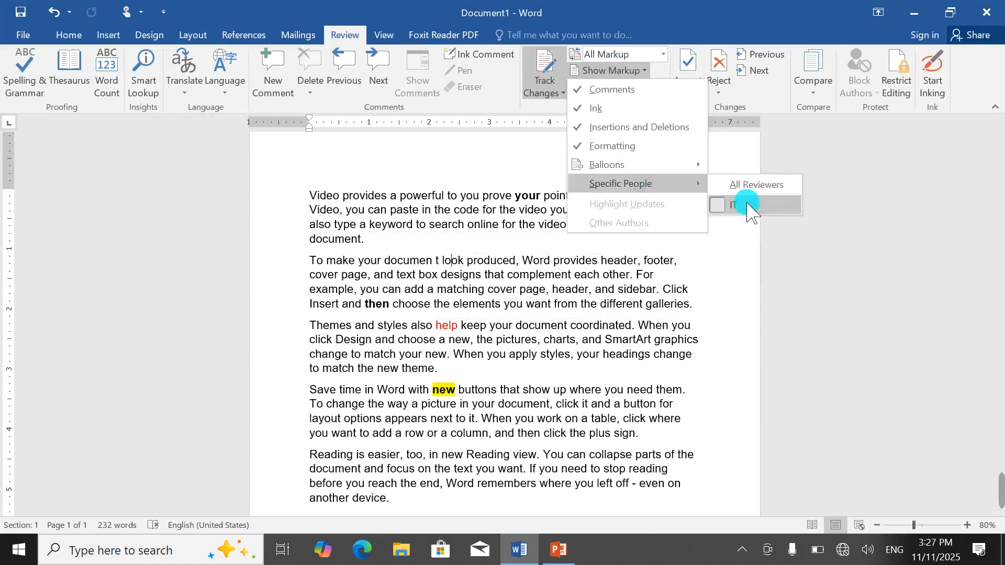
left_click(717, 205)
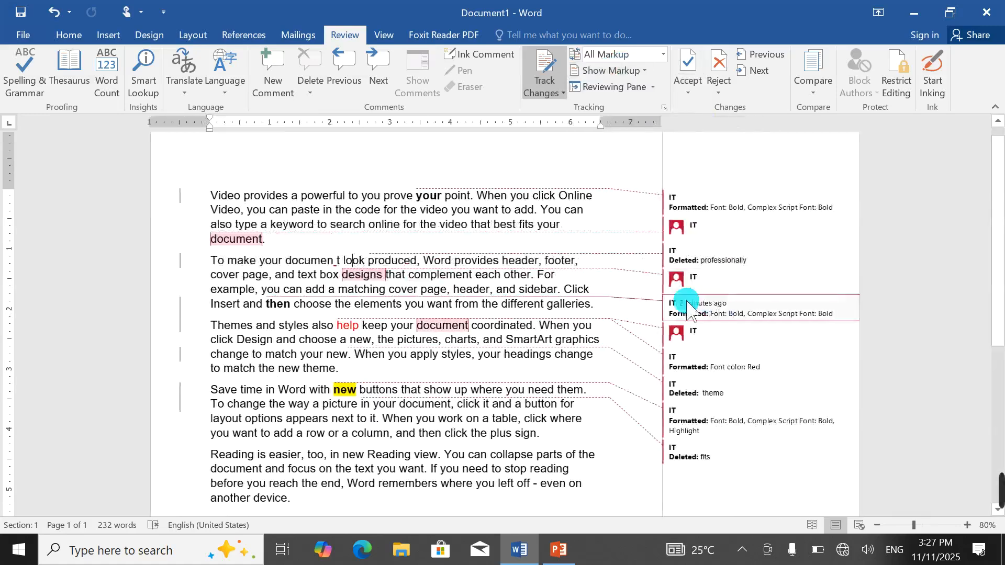
Step: Check the user name in Word's general options and compare it with the reviewers listed under the specific people for the markup
left_click(23, 34)
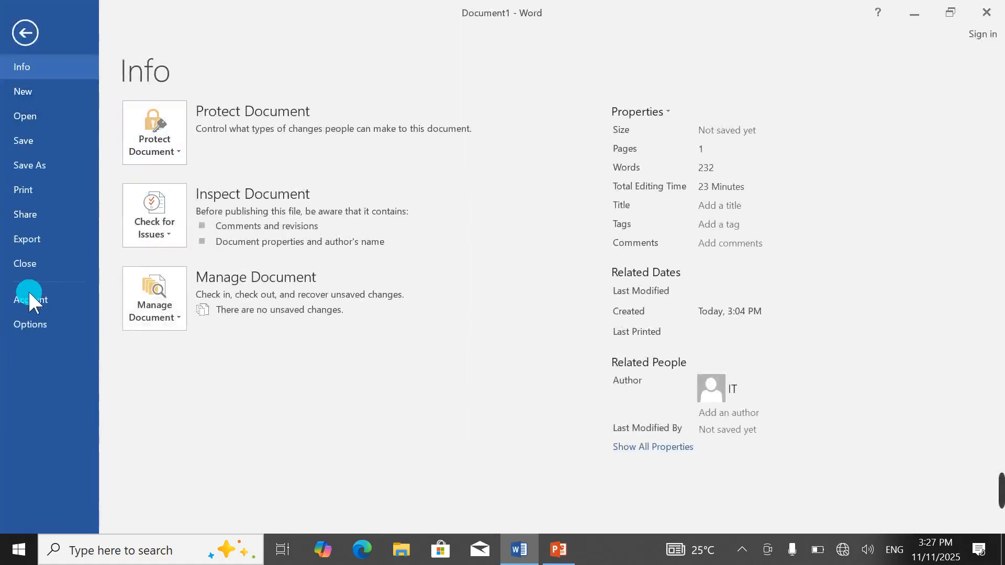
left_click(36, 319)
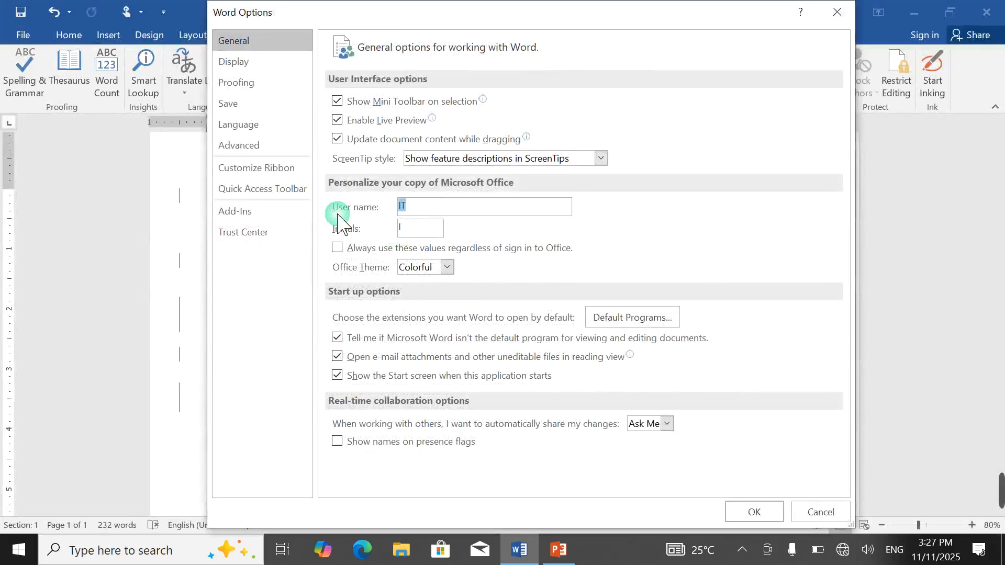
left_click(838, 11)
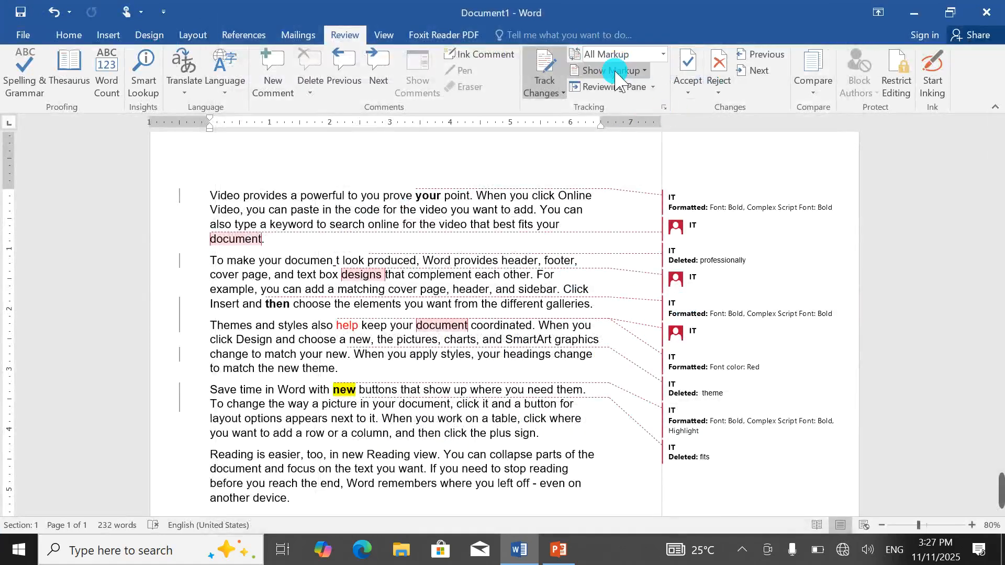
left_click(616, 71)
mouse_move(643, 184)
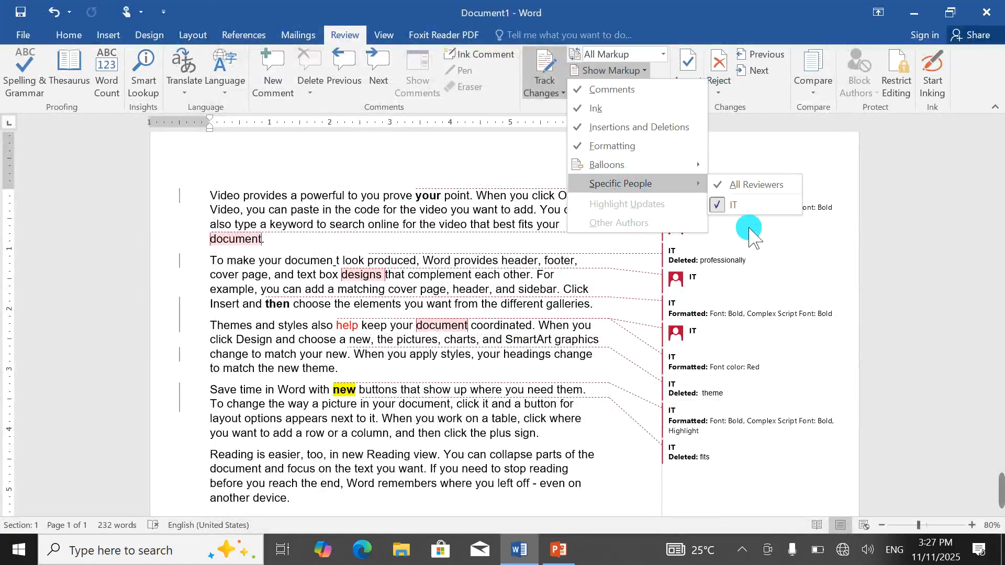
left_click(452, 198)
Step: Show the horizontal reviewing pane, read through its list of revisions, and close it
left_click(622, 89)
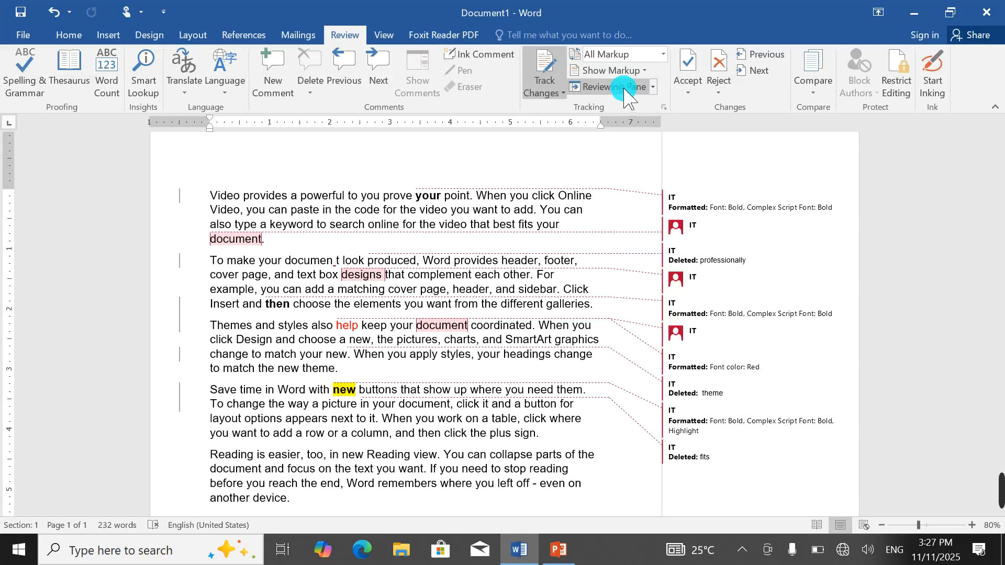
left_click(653, 87)
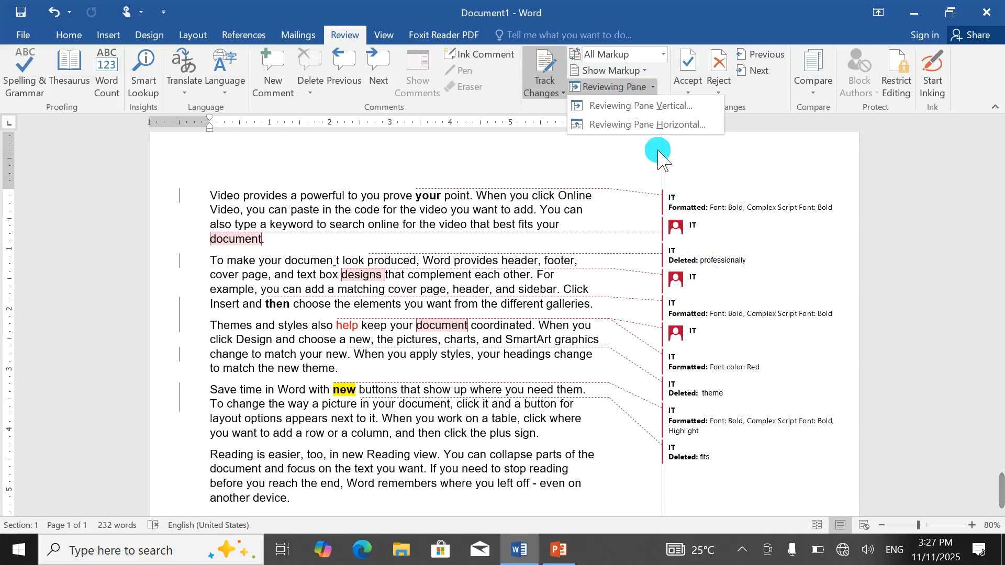
left_click(644, 125)
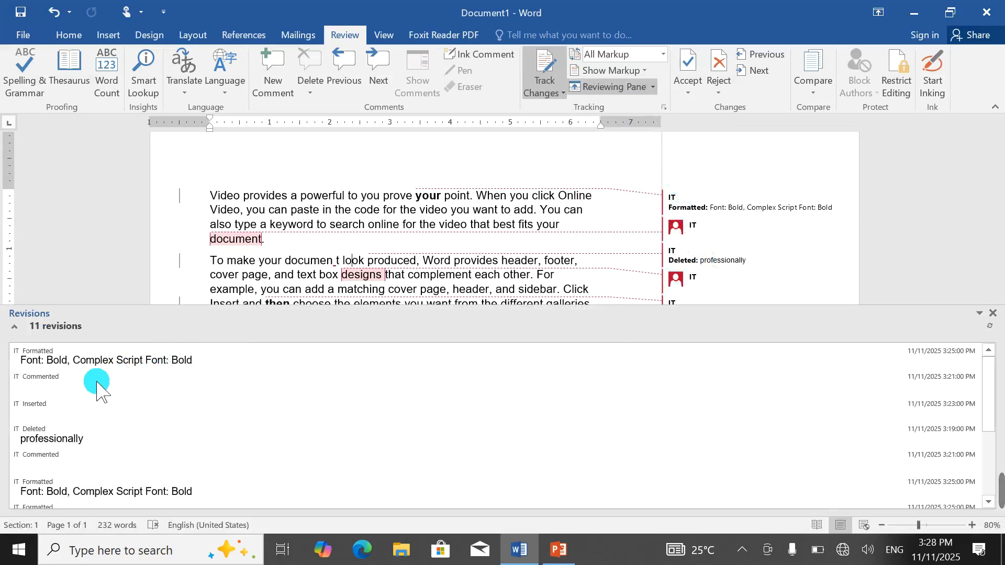
scroll(111, 407, "down", 5)
scroll(112, 407, "up", 5)
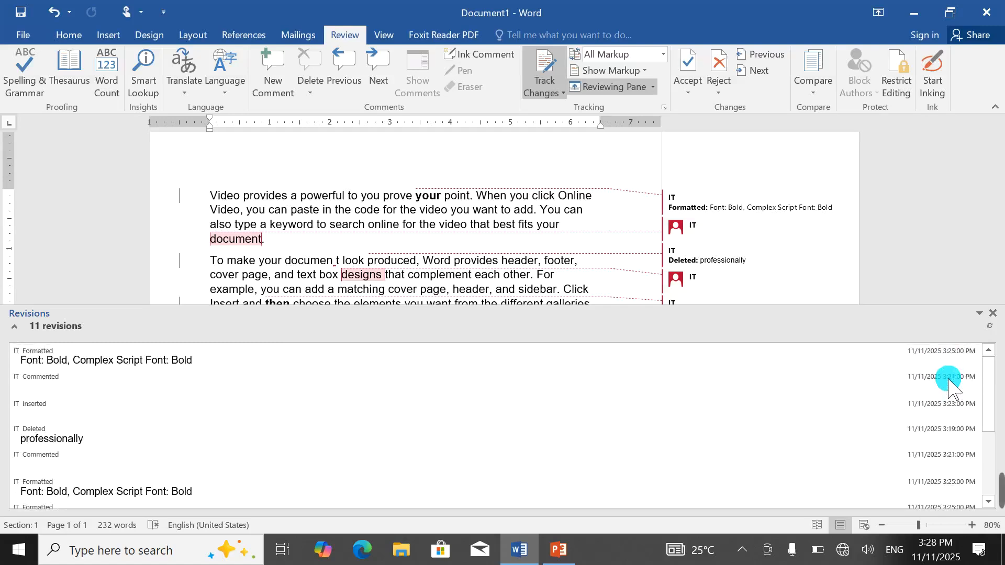
scroll(360, 399, "down", 5)
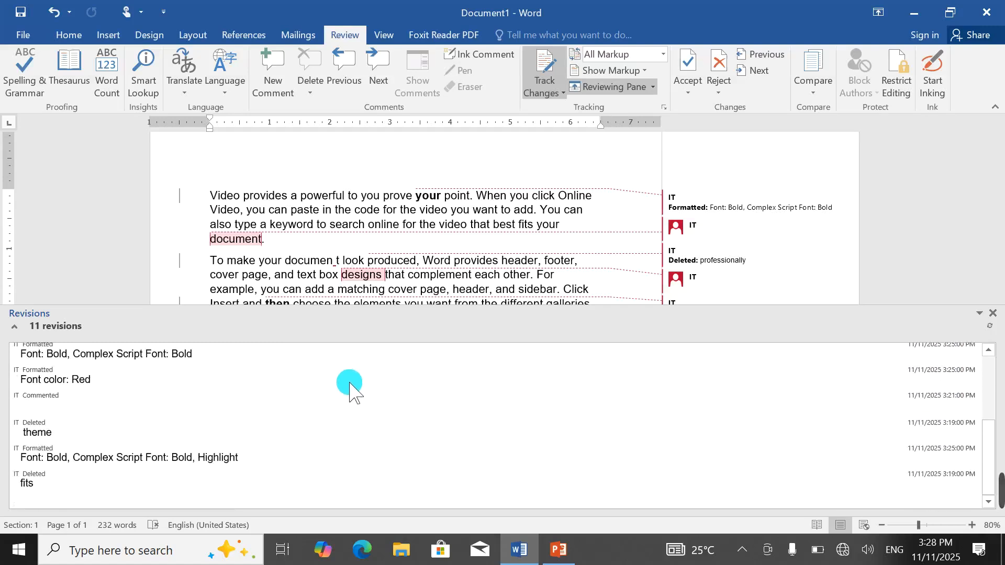
left_click(616, 90)
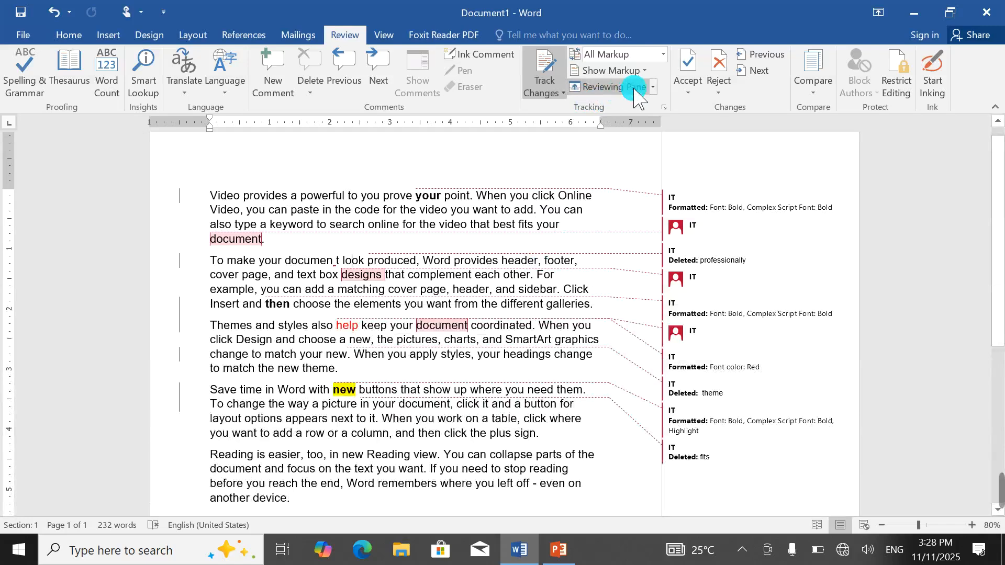
Step: Show the revisions in the vertical reviewing pane, look through them, and close the pane
left_click(653, 87)
left_click(662, 107)
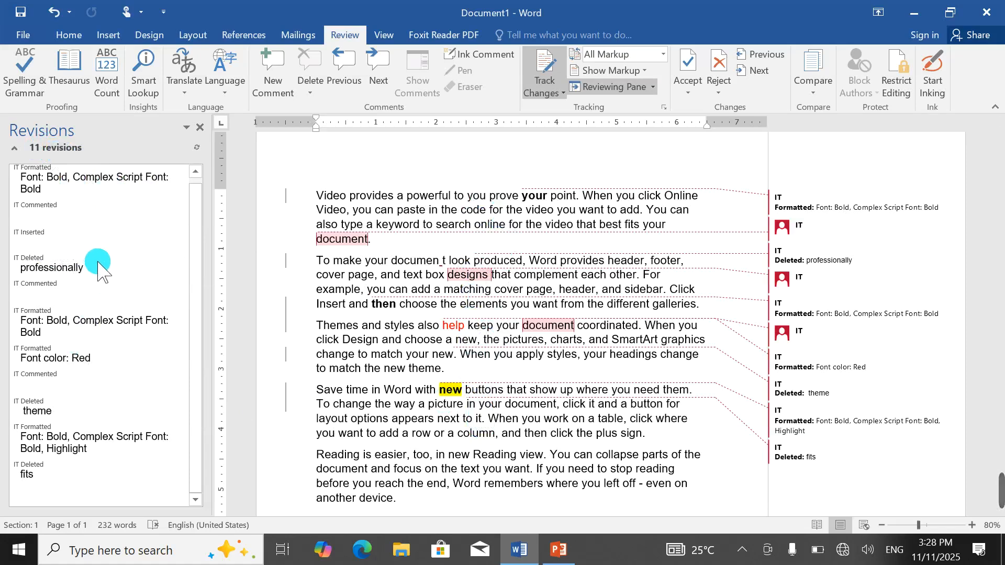
scroll(98, 262, "up", 1)
left_click(199, 128)
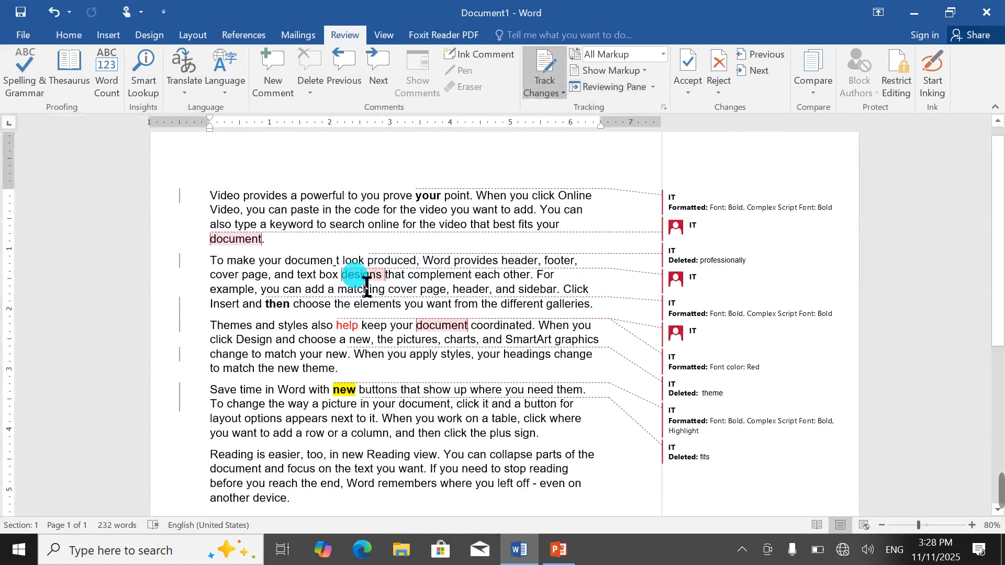
Step: Start a new blank document and fill it with sample paragraphs using =rand()
key("ctrl+a")
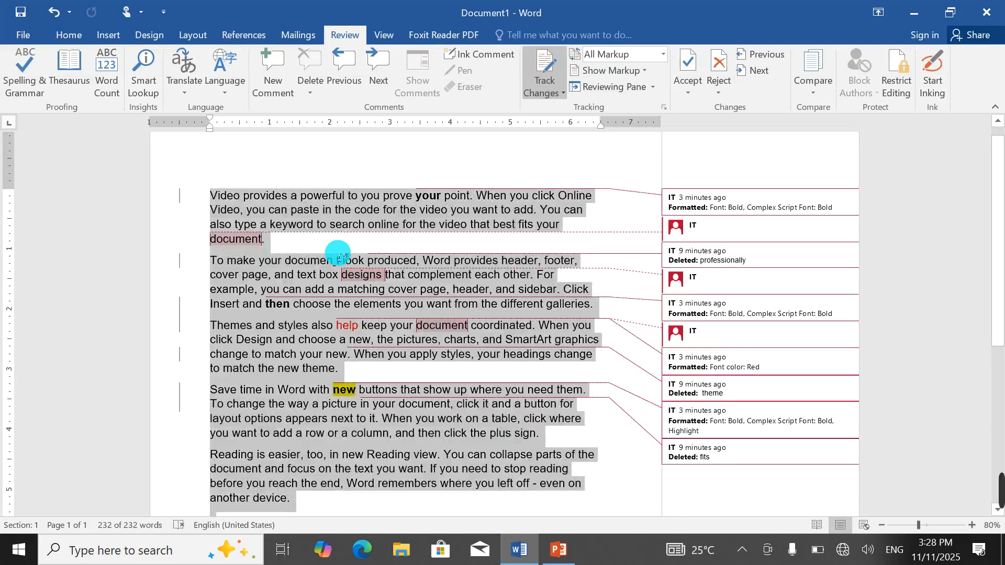
key("Delete")
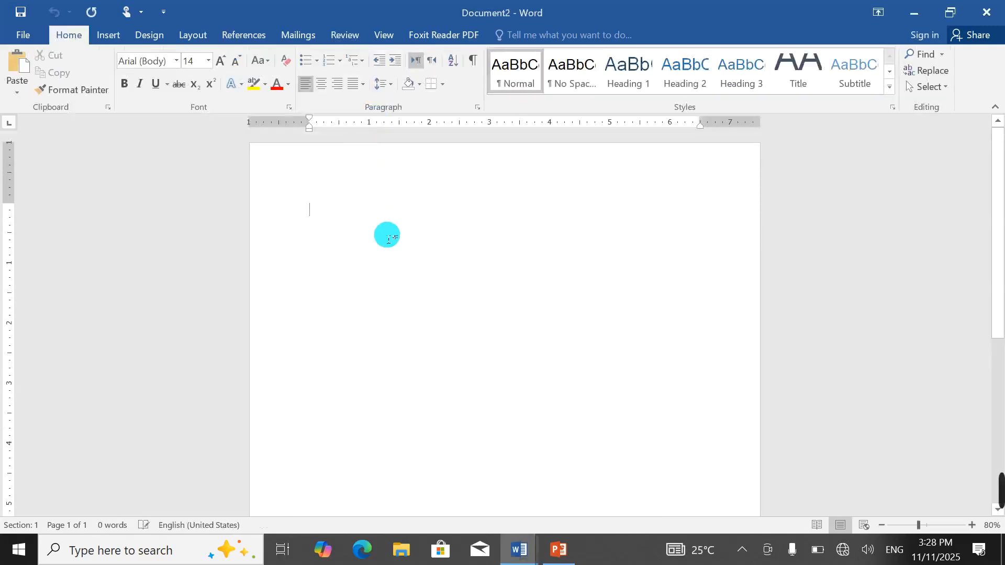
type("=")
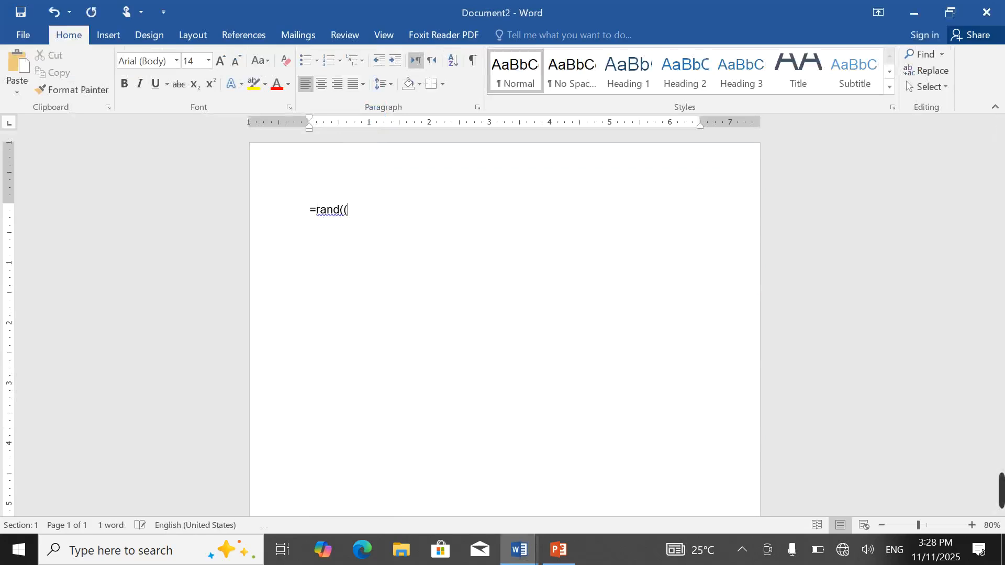
type("rand()")
key("Return")
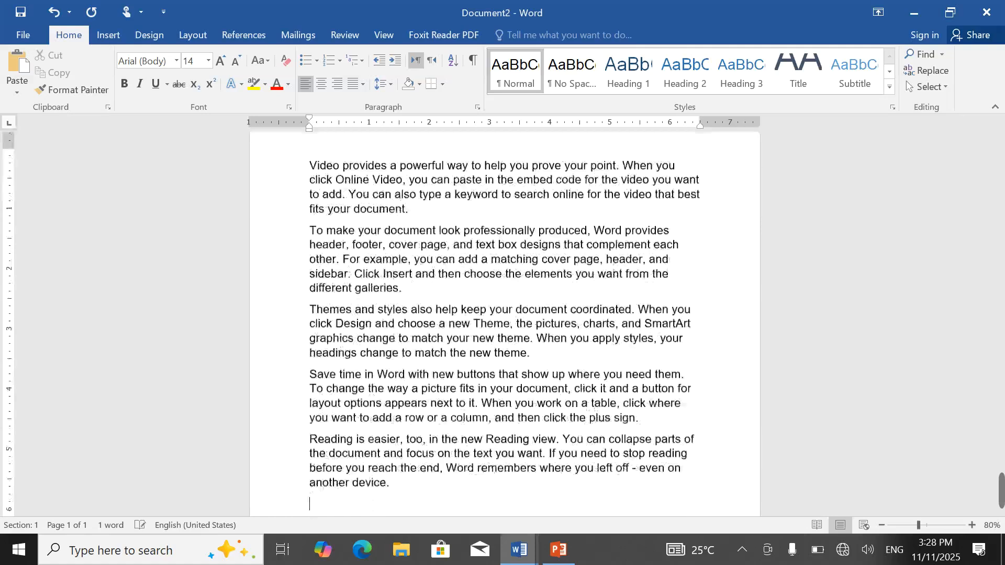
Step: Turn on Track Changes for the new document
left_click(343, 36)
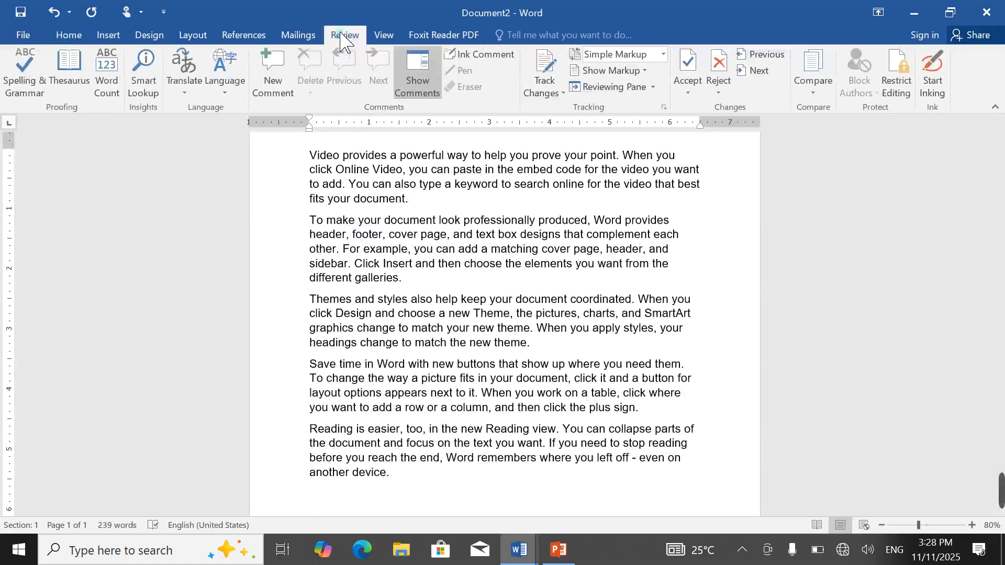
left_click(683, 84)
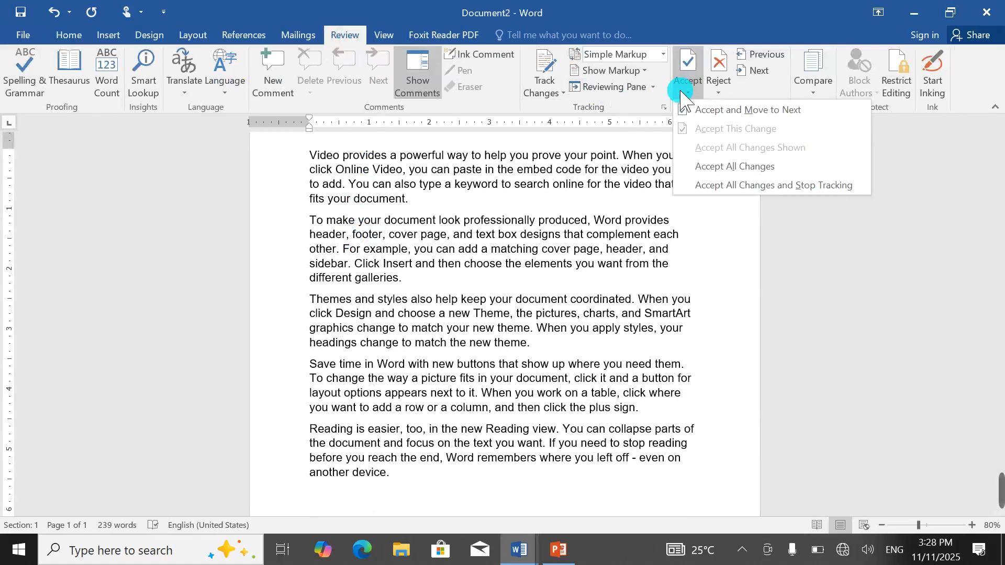
left_click(553, 164)
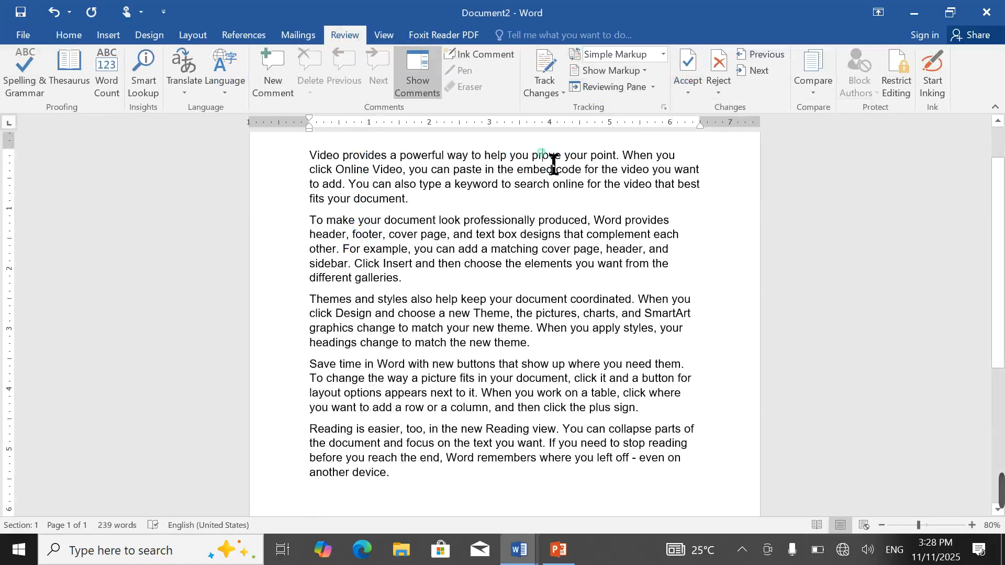
double_click(547, 155)
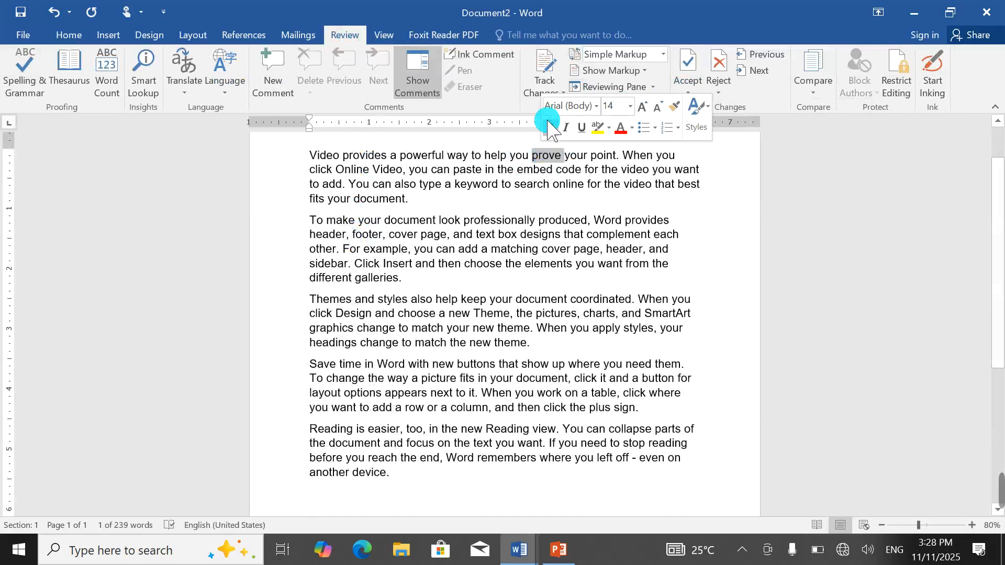
left_click(544, 84)
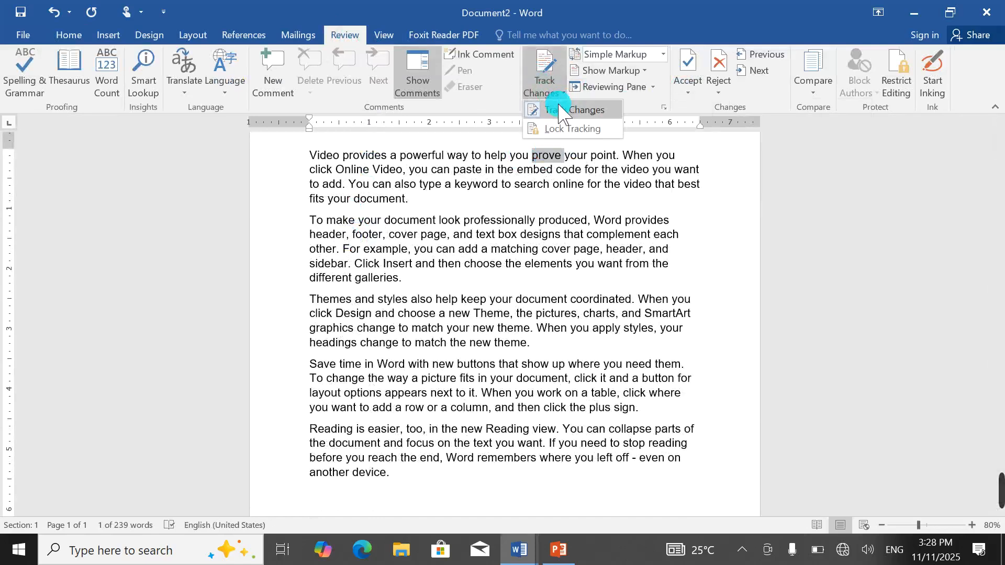
left_click(697, 210)
left_click(549, 93)
left_click(729, 149)
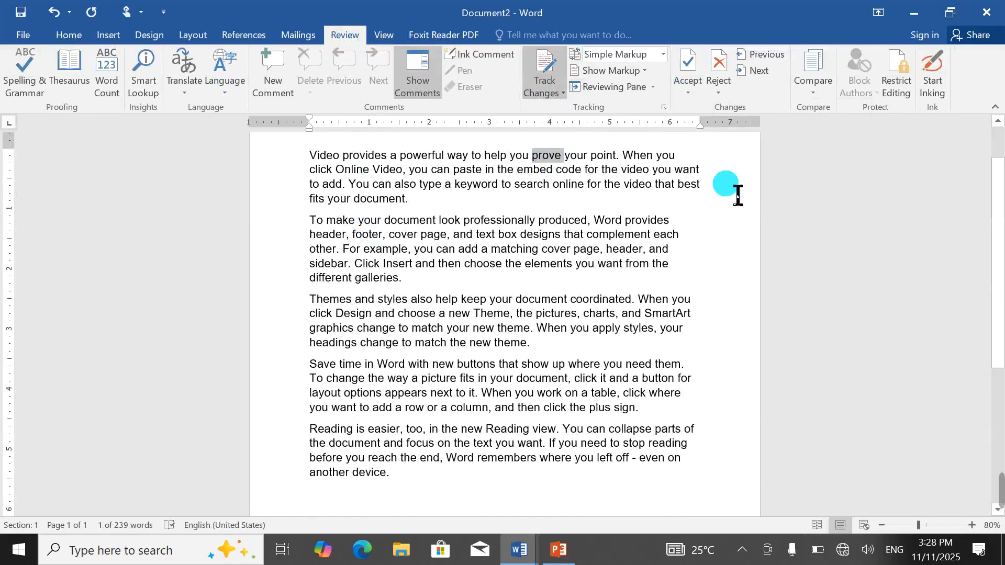
Step: Delete the words "prove" and "type" from the first paragraph as tracked changes
left_click(545, 156)
double_click(554, 158)
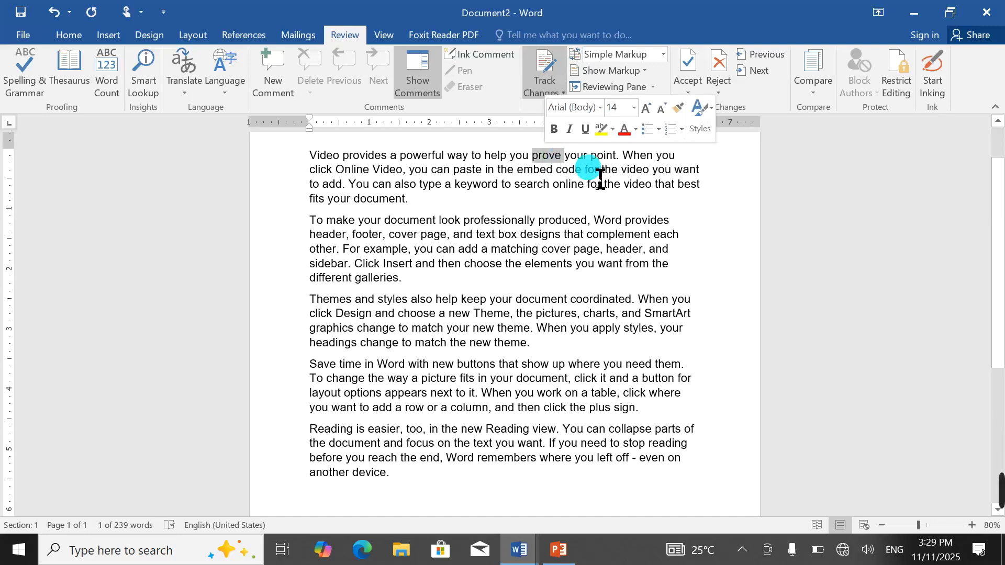
key("Delete")
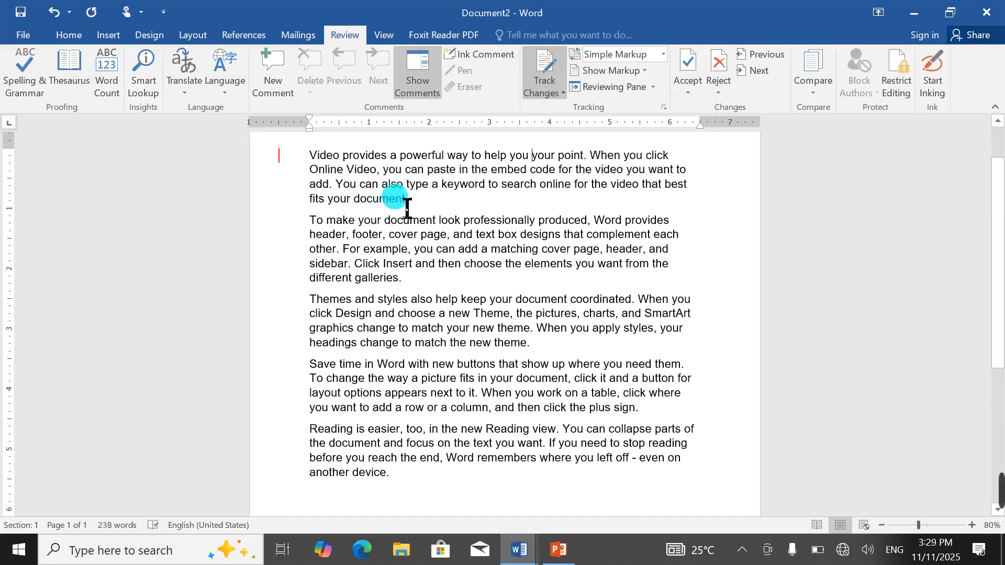
double_click(421, 188)
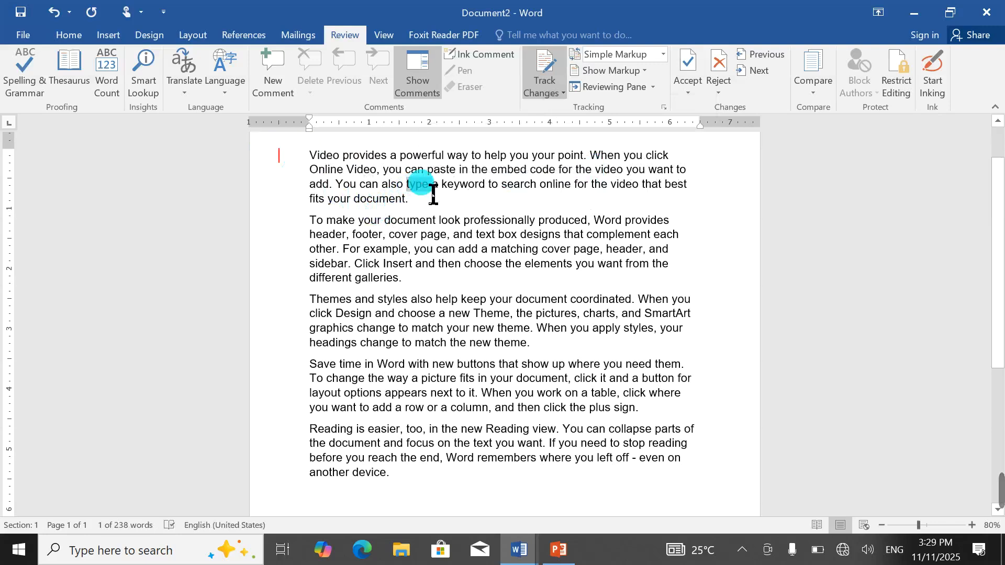
key("Delete")
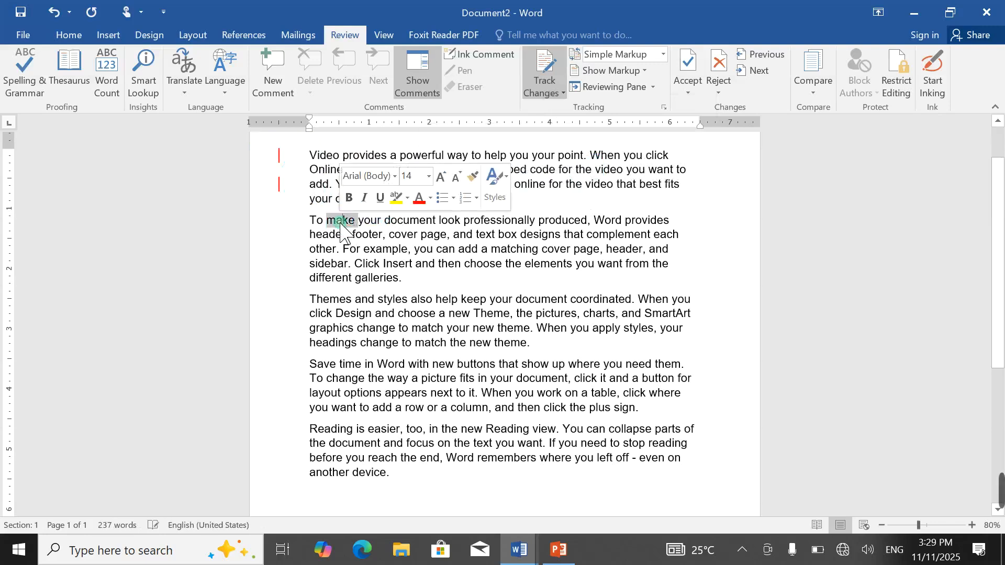
Step: Delete "make" and the first "page" from the second paragraph, and the "change" after "graphics" from the third
key("Delete")
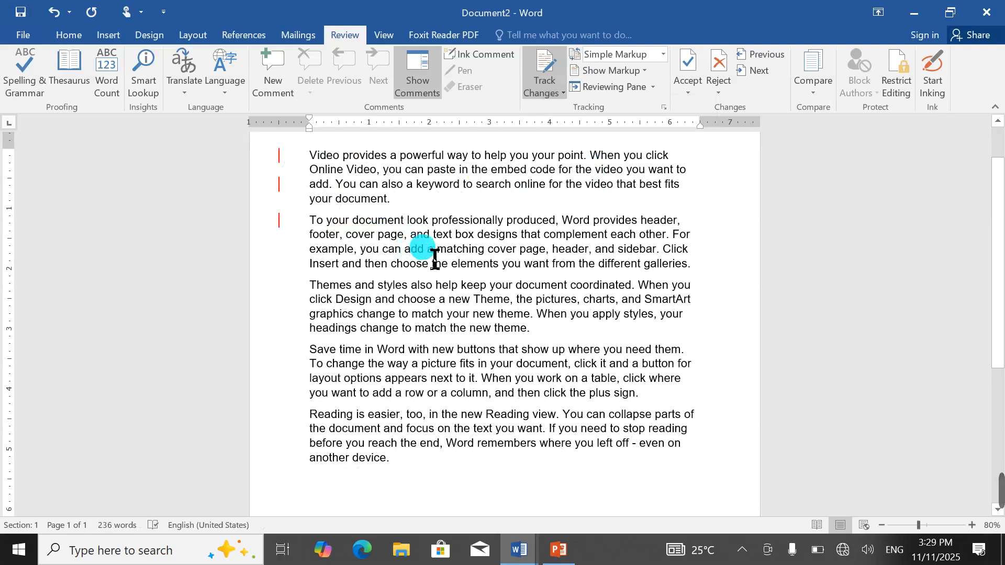
double_click(390, 234)
key("Delete")
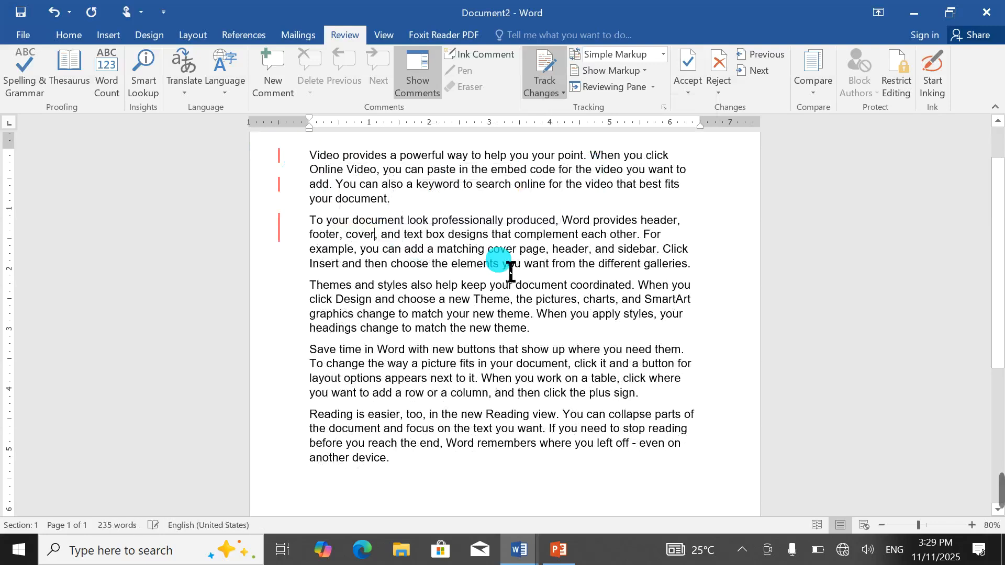
double_click(376, 313)
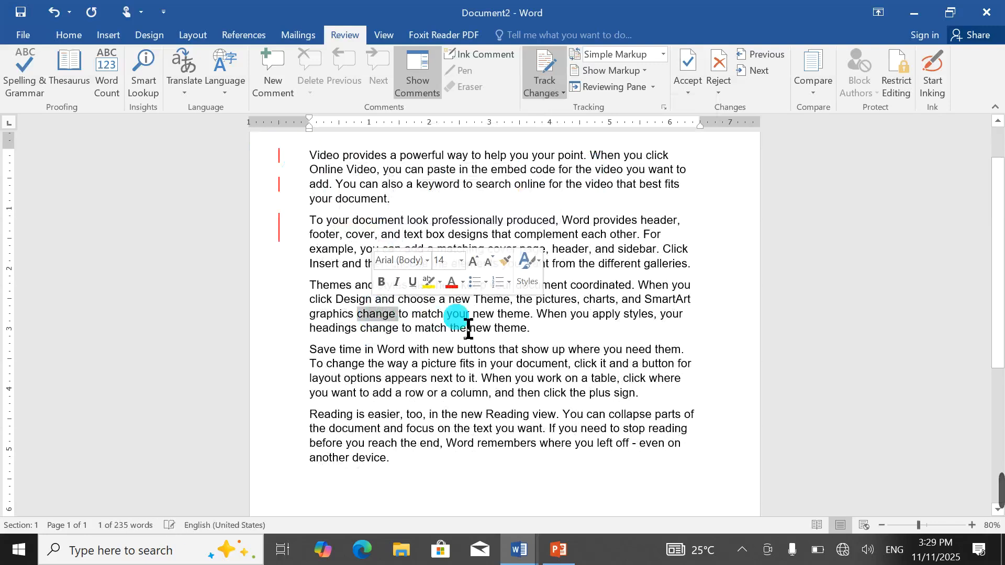
key("Delete")
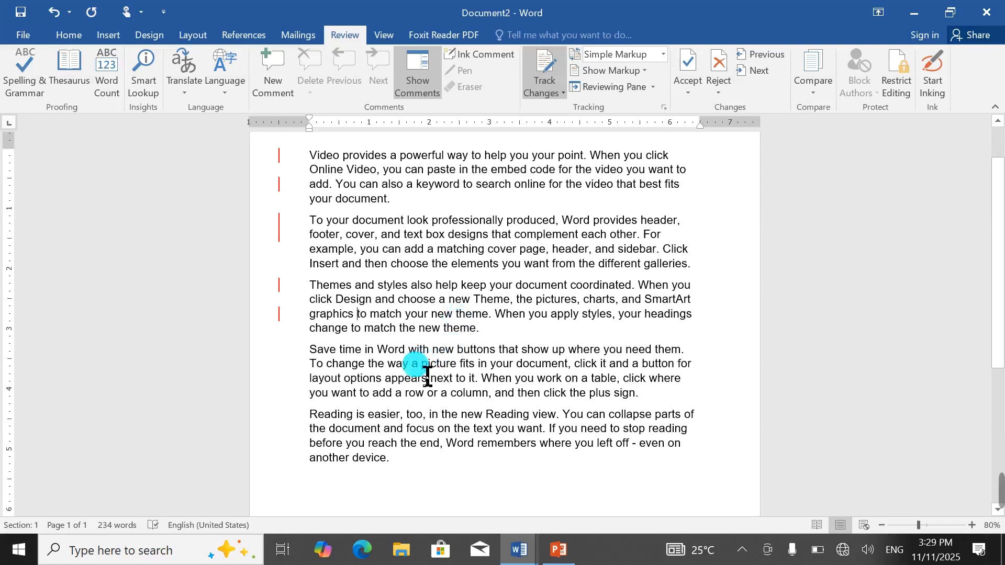
Step: Delete "picture" from the fourth paragraph and "easier" from the fifth paragraph as tracked changes
key("Delete")
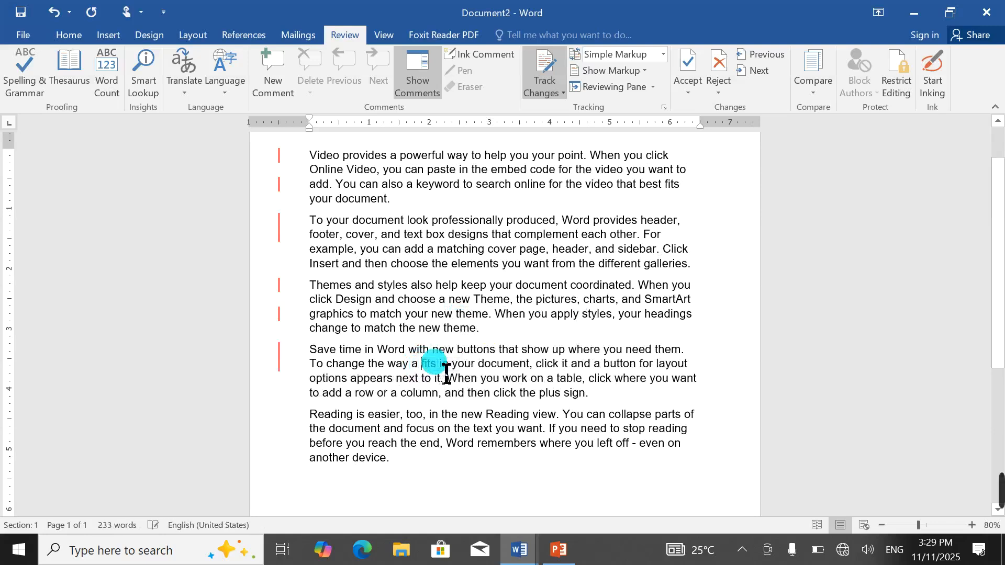
double_click(384, 416)
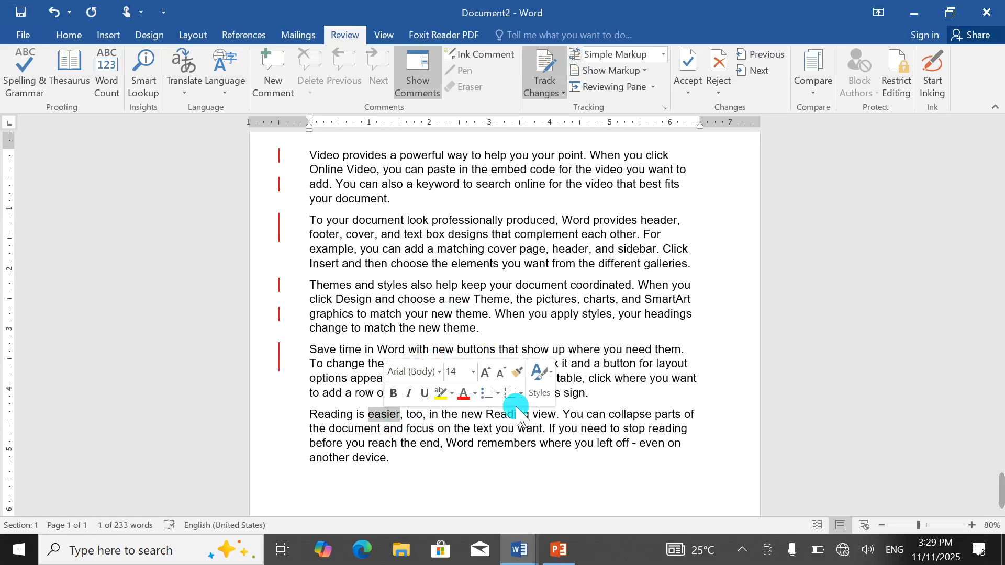
key("Delete")
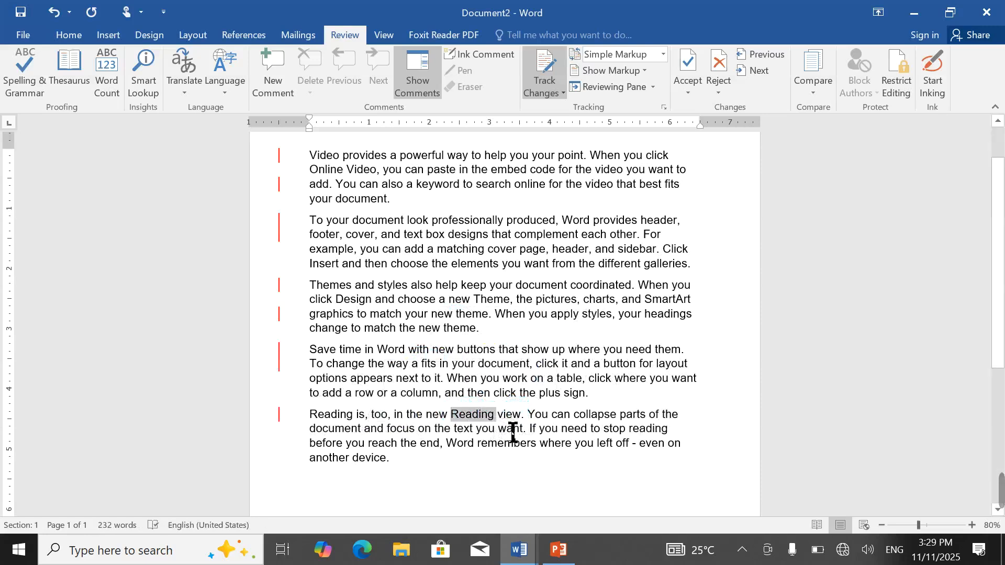
Step: Move the text "Reading v" from the fifth paragraph into the word "When" before "you apply styles" in the third paragraph
left_click_drag(474, 416, 522, 361)
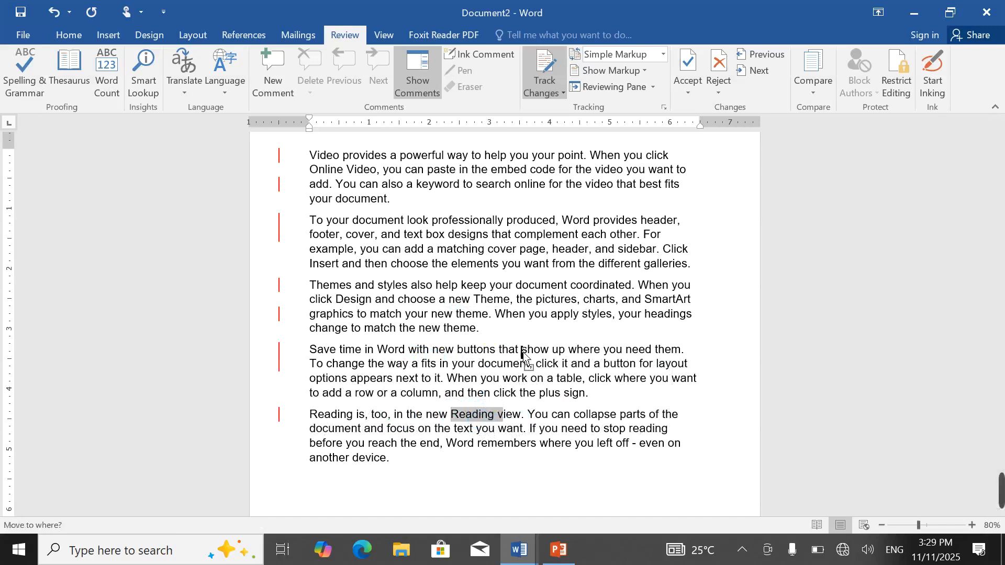
left_click_drag(520, 323, 519, 315)
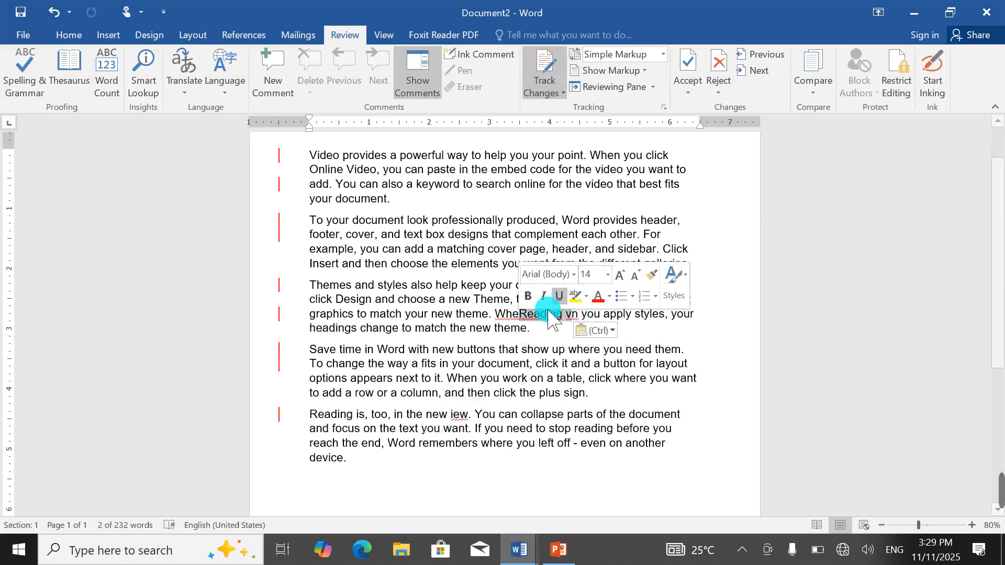
left_click(460, 328)
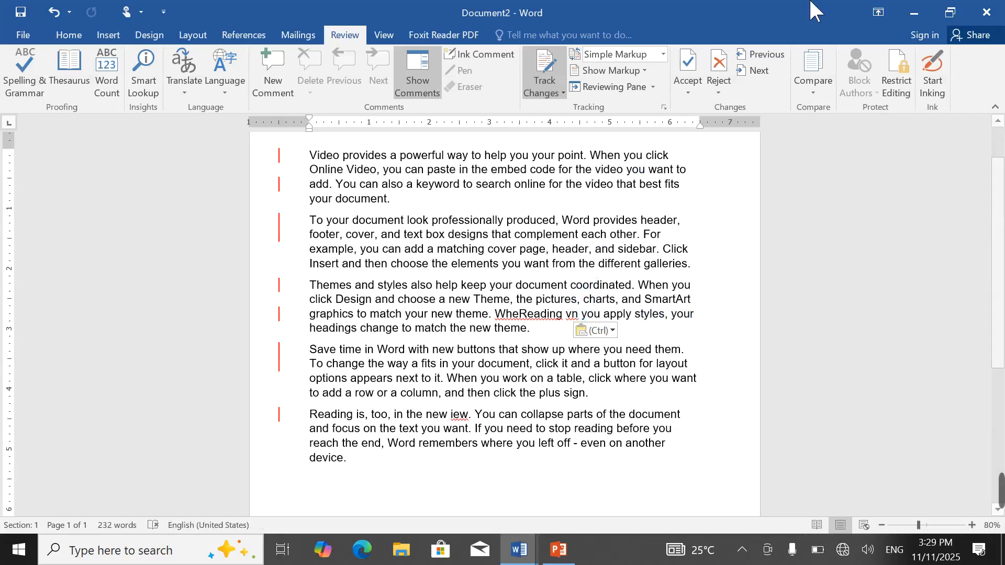
Step: Go to the first tracked deletion, "prove", using Accept and Move to Next
left_click(688, 90)
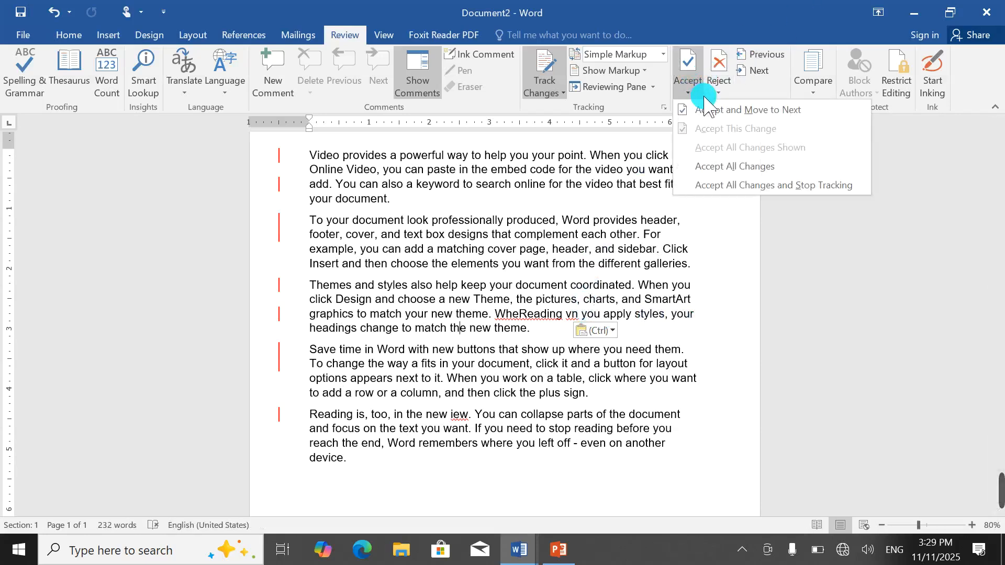
scroll(581, 162, "up", 1)
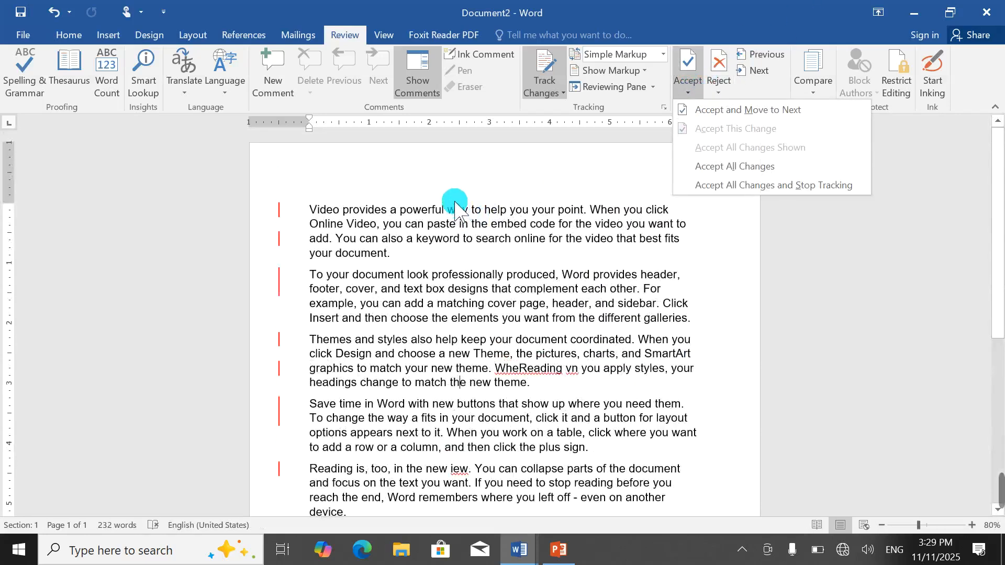
left_click(456, 207)
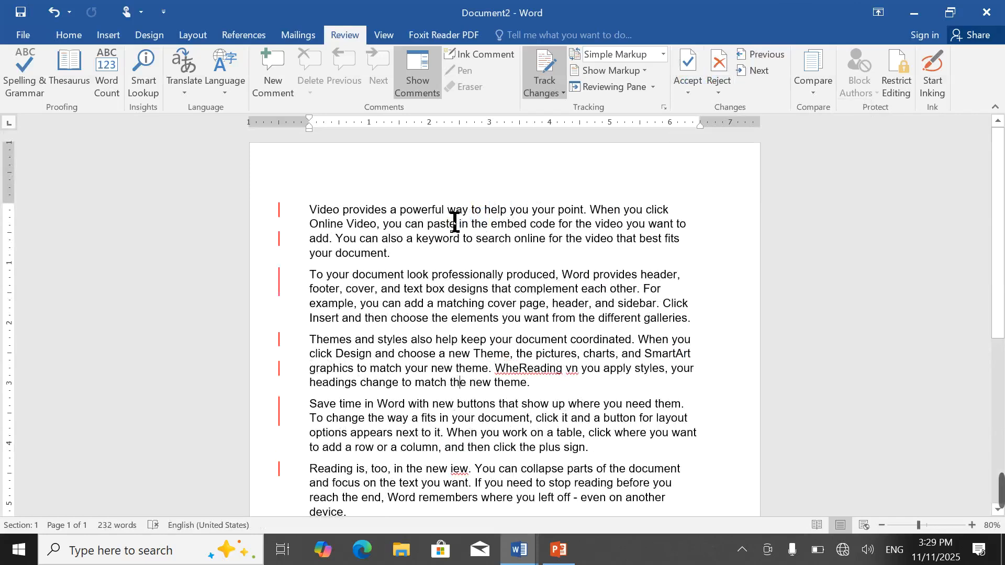
left_click(694, 89)
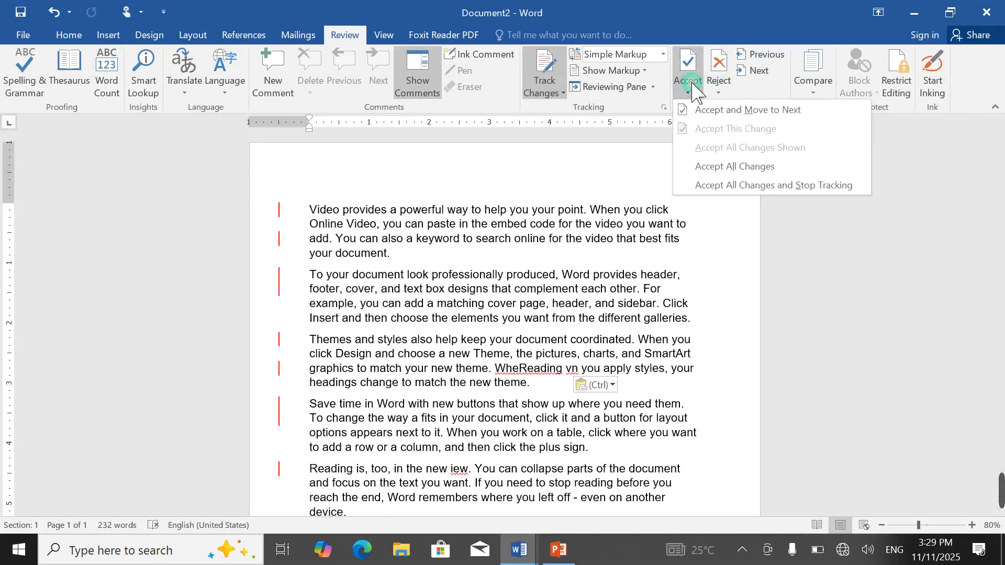
left_click(722, 110)
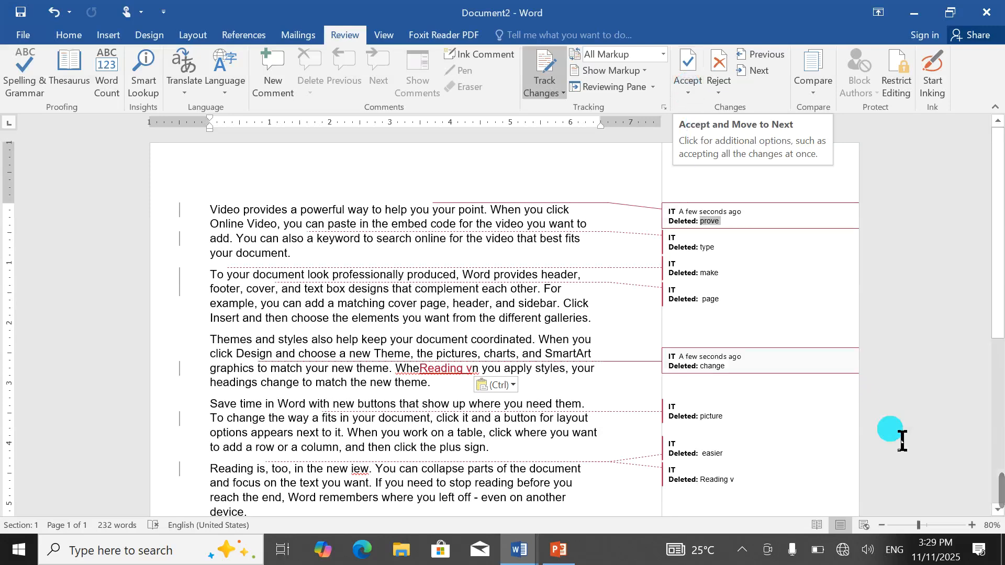
mouse_move(1001, 491)
left_click(651, 492)
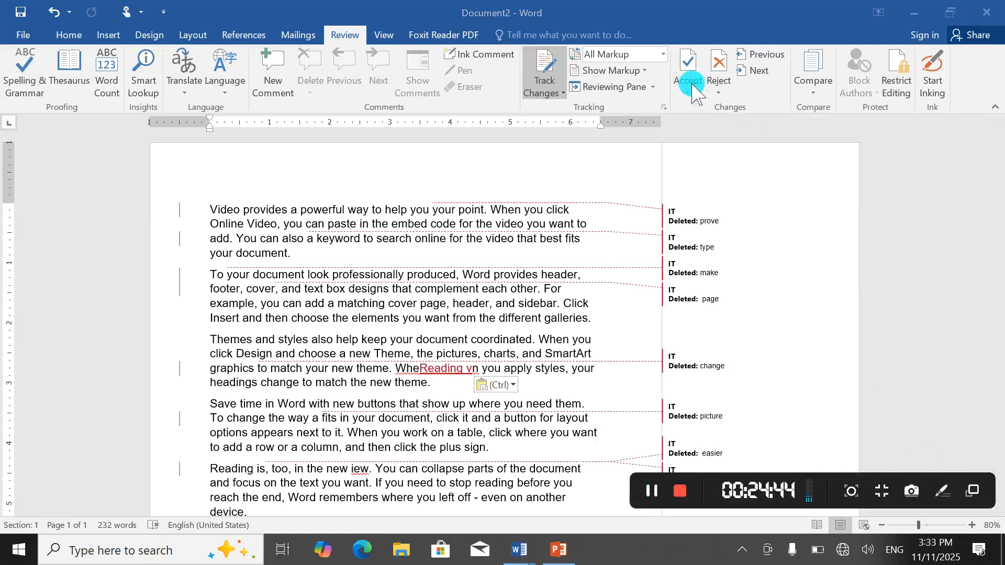
left_click(691, 84)
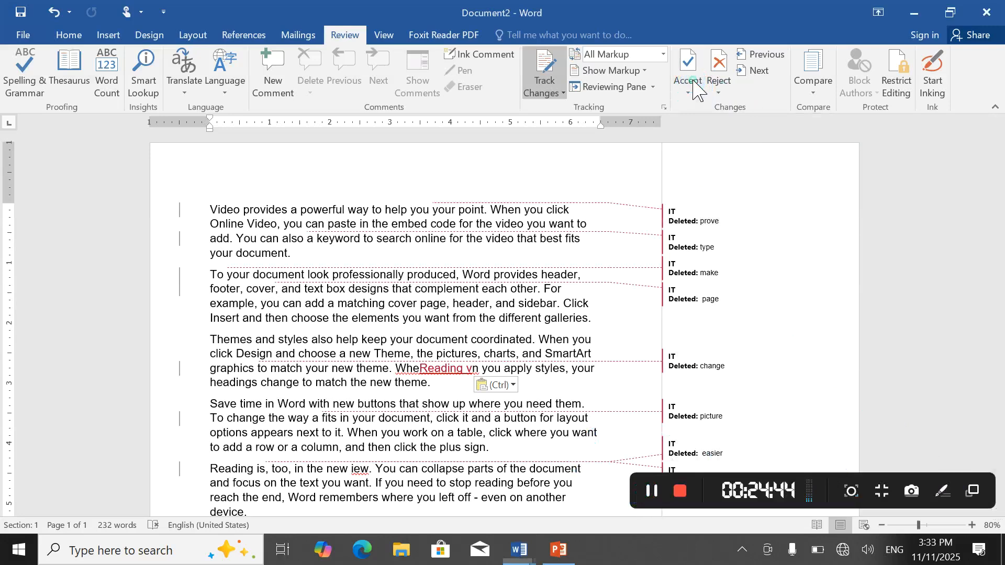
left_click(689, 92)
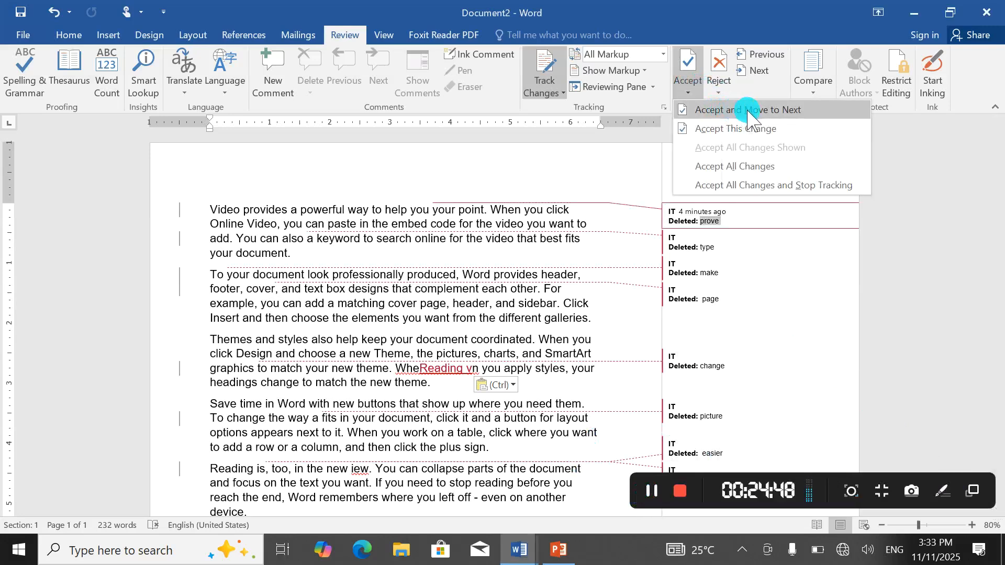
Step: Compare the document in Simple Markup, All Markup and Original views, and return it to All Markup
left_click(633, 58)
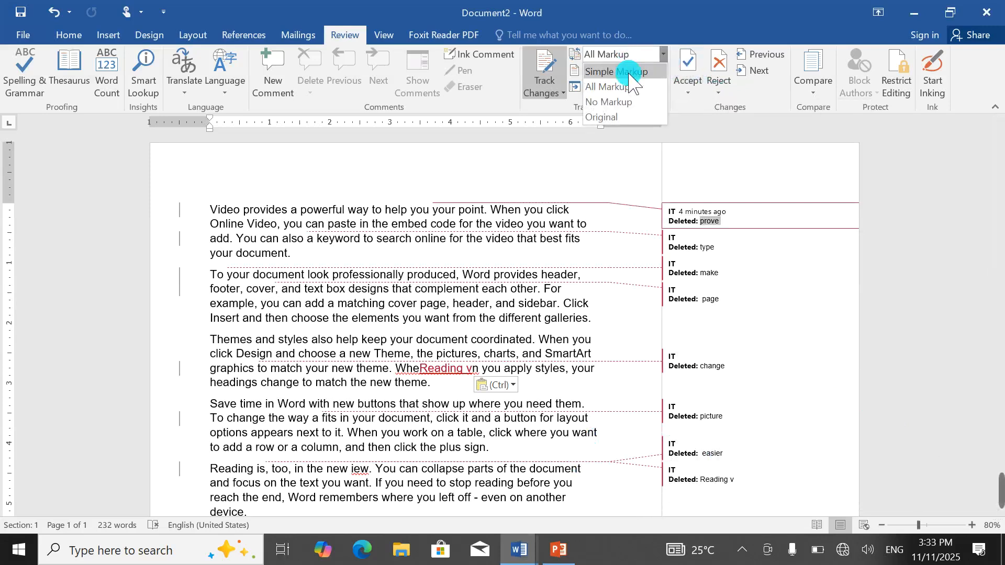
left_click(628, 71)
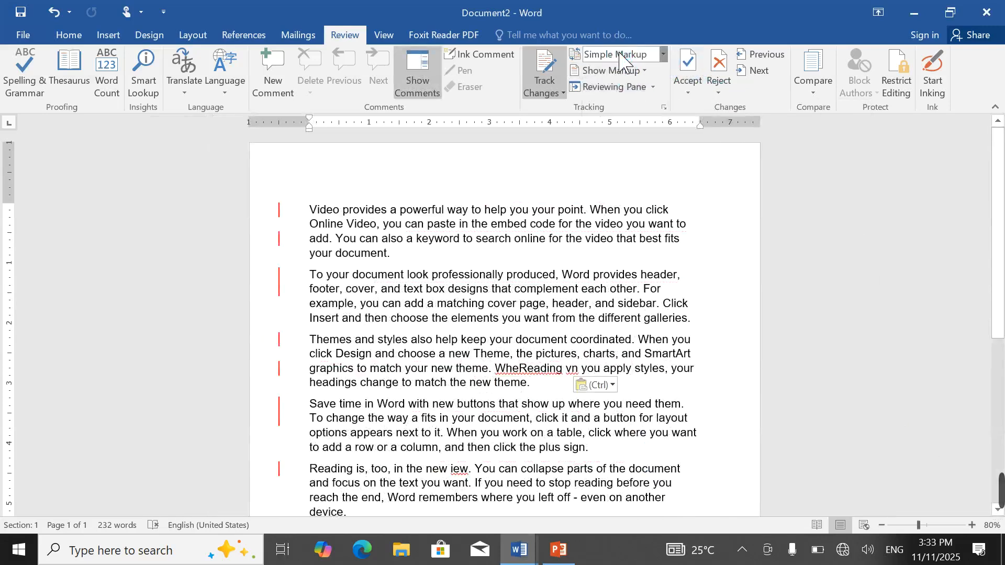
left_click(627, 53)
left_click(633, 85)
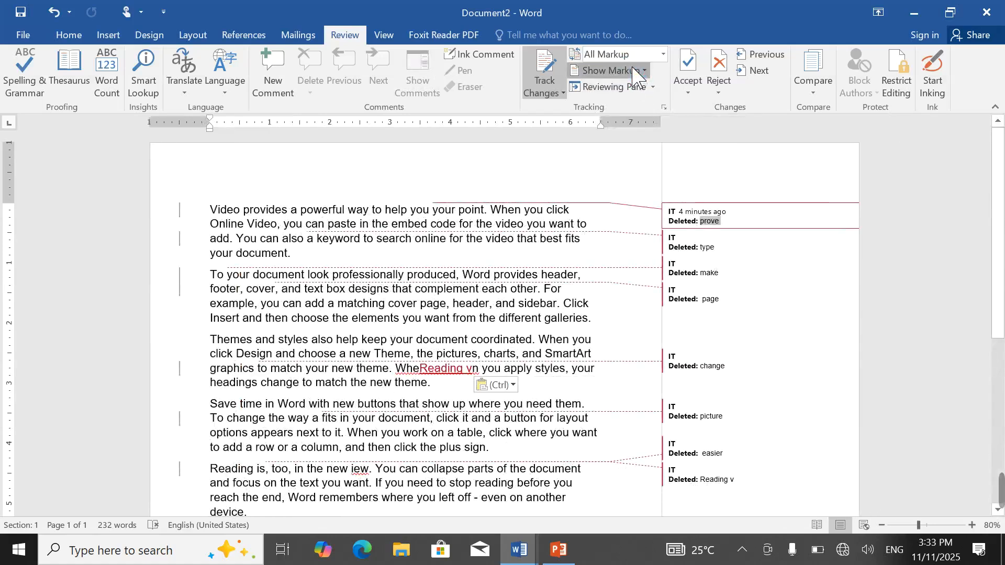
left_click(635, 70)
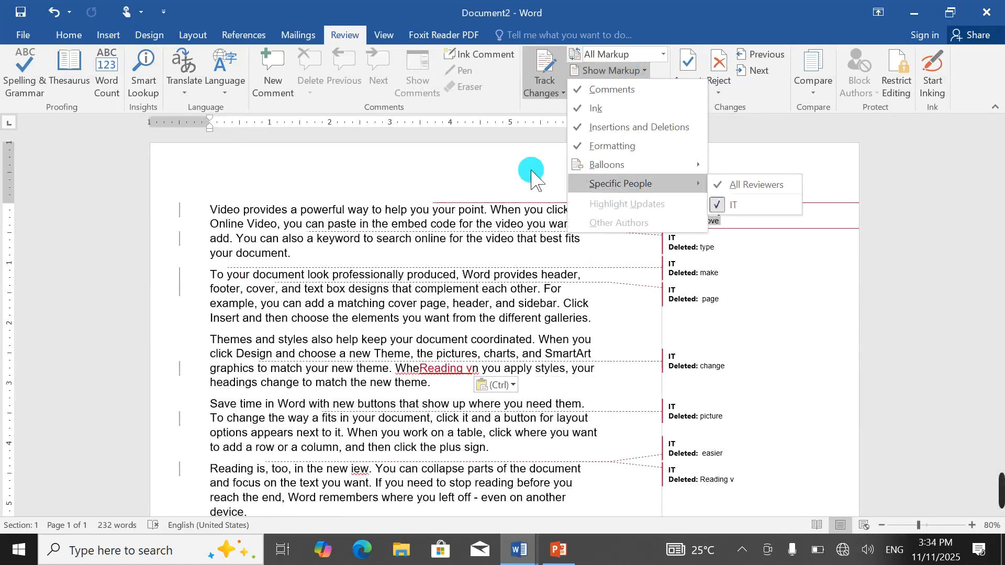
left_click(437, 225)
left_click(623, 54)
left_click(622, 116)
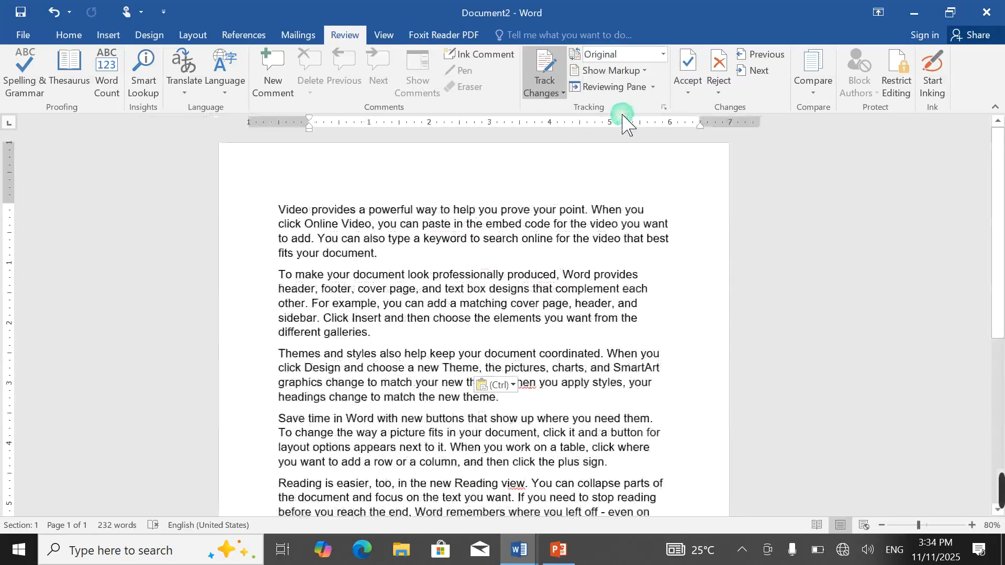
left_click(623, 54)
left_click(621, 86)
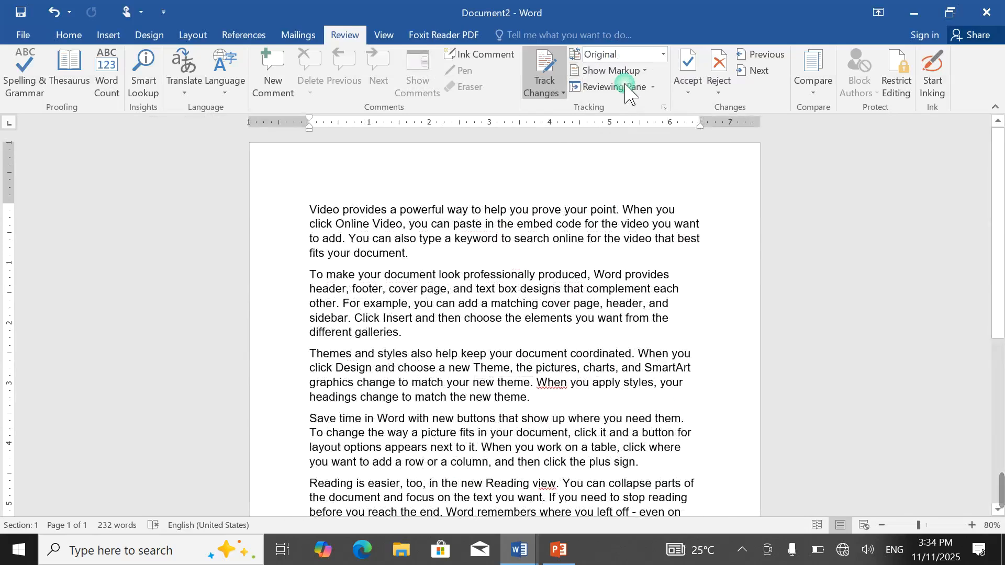
Step: Set the markup balloons option to show all revisions inline
left_click(612, 70)
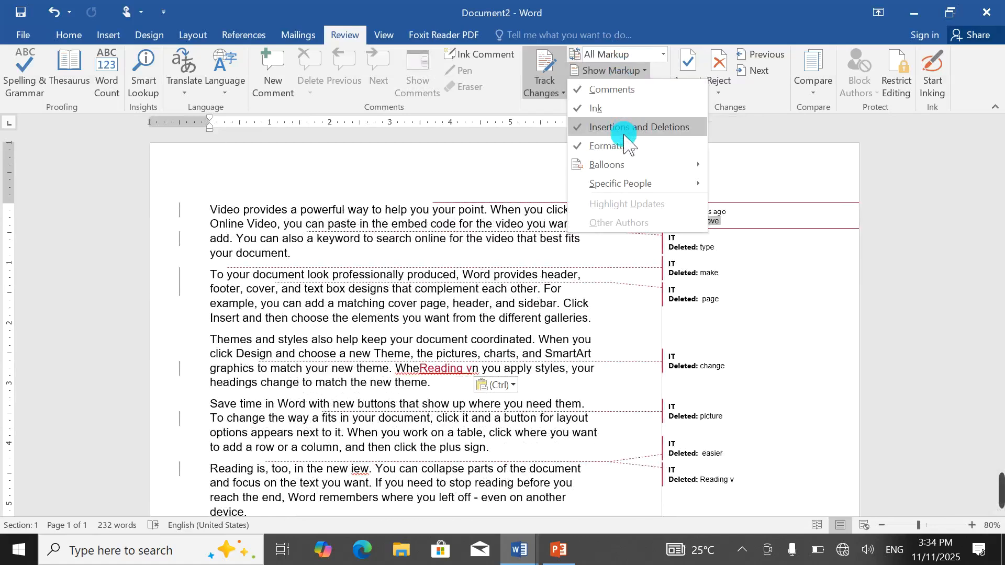
mouse_move(621, 191)
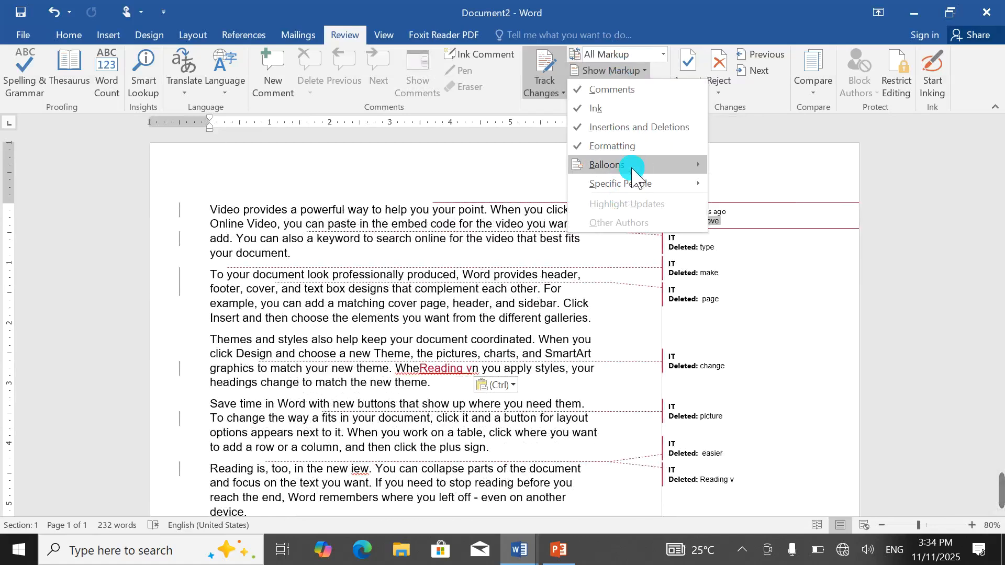
mouse_move(635, 164)
left_click(757, 186)
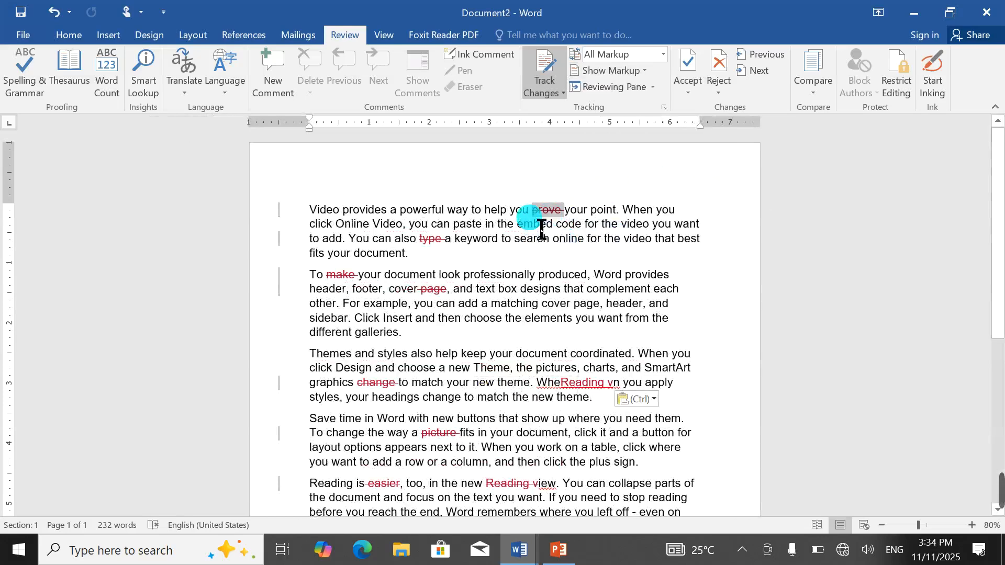
Step: Accept the tracked deletions of "prove" and "type" in the first paragraph using Accept and Move to Next
left_click(688, 90)
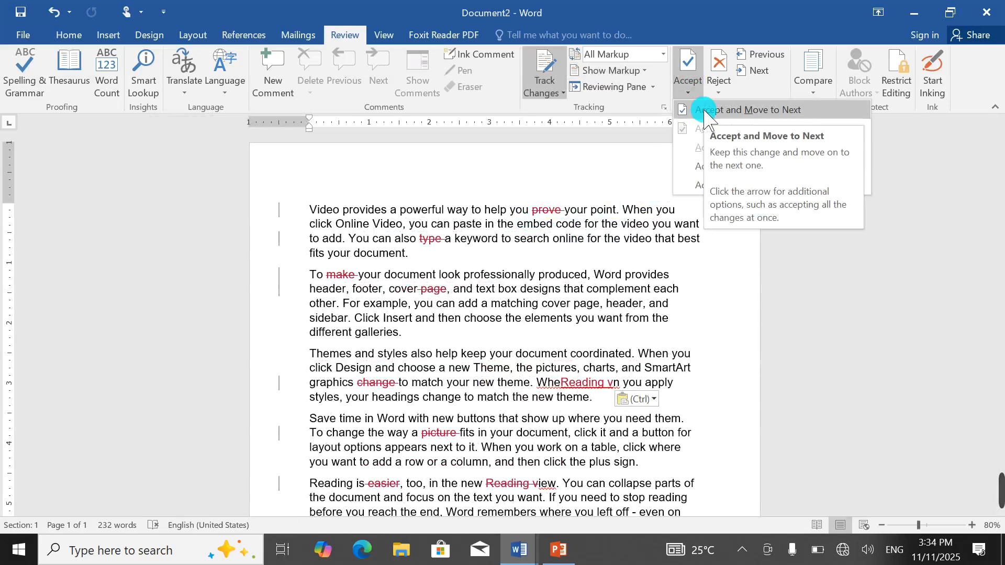
left_click(707, 110)
left_click(687, 90)
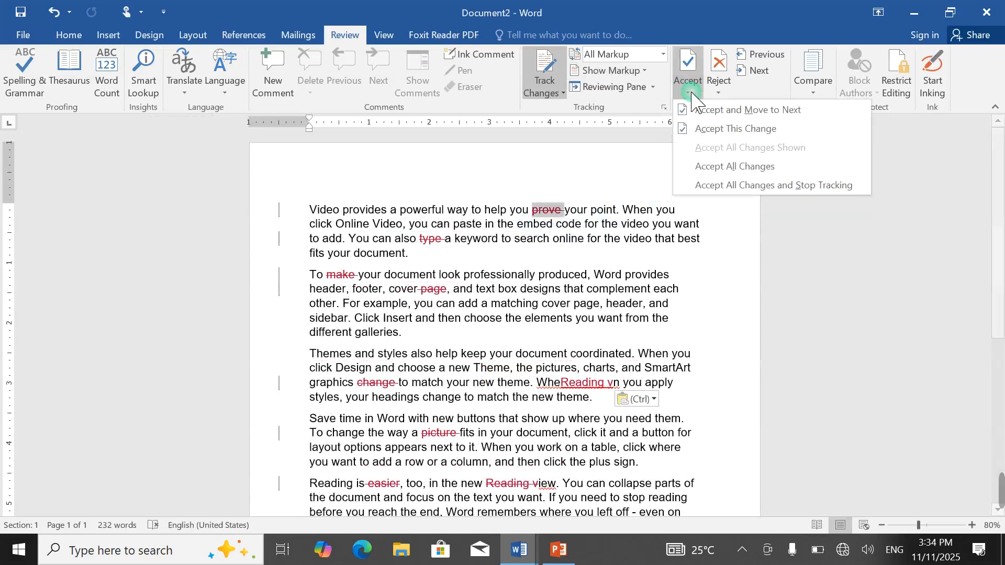
left_click(701, 109)
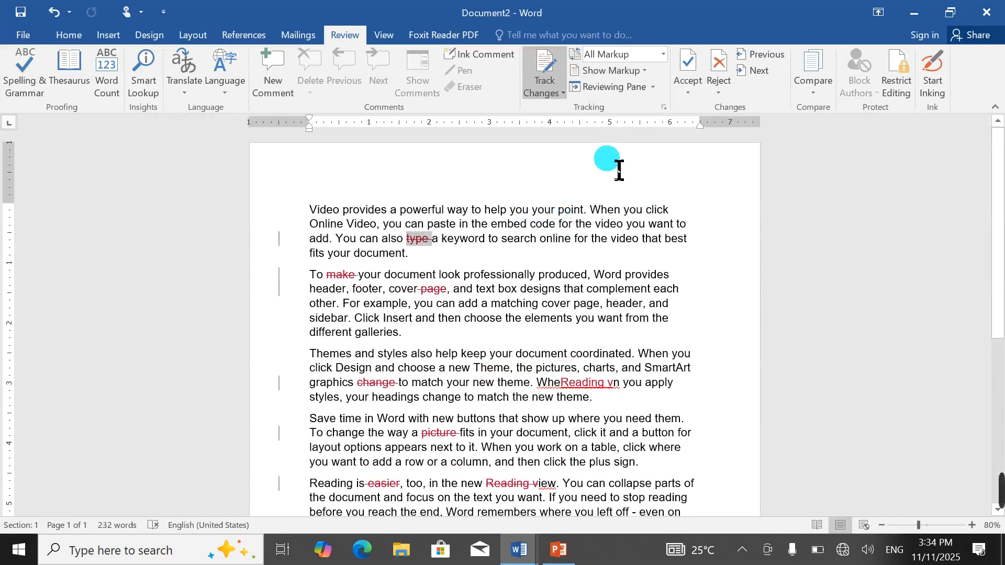
left_click(680, 93)
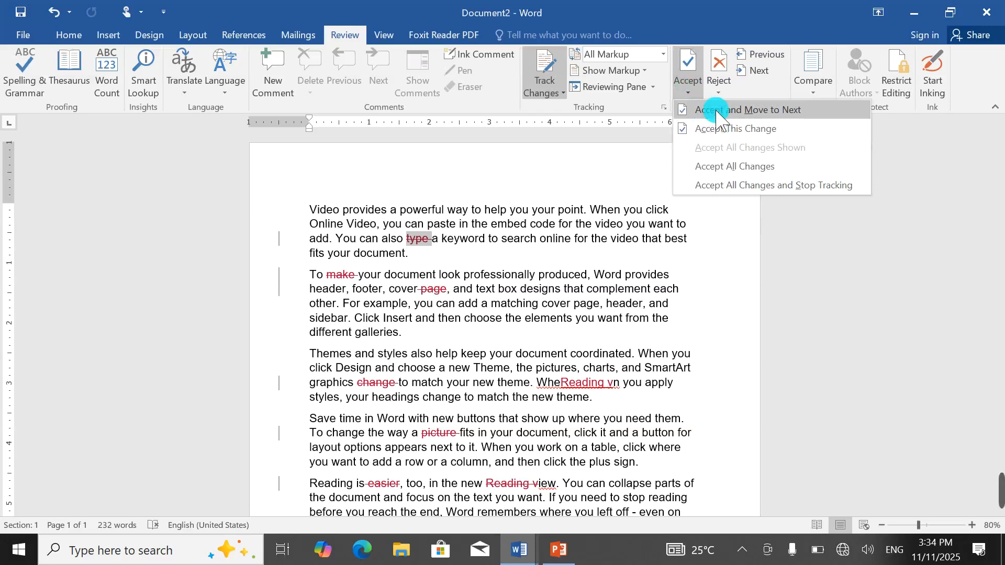
left_click(717, 110)
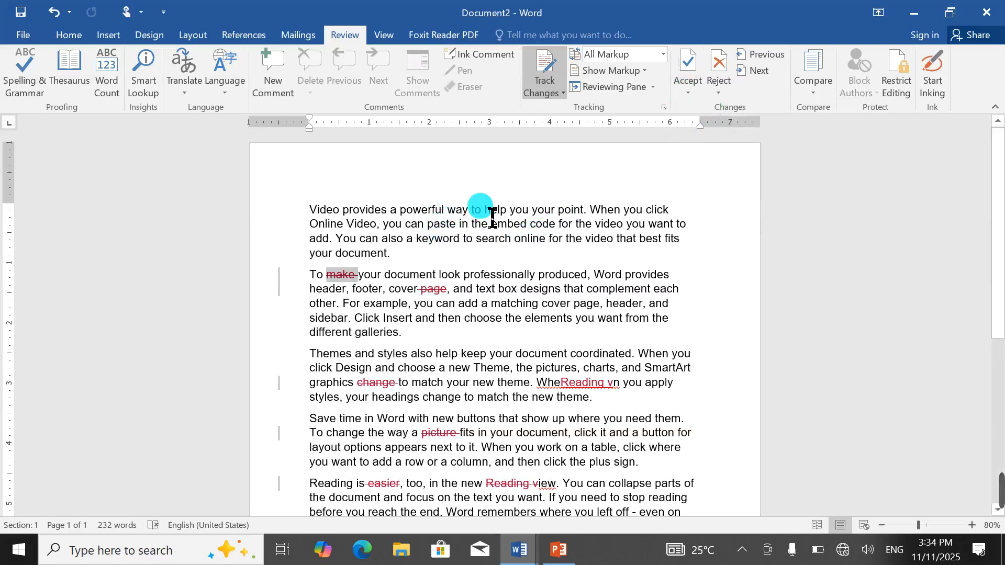
Step: Accept only the "make" deletion with Accept This Change, and go to the "page" deletion in the second paragraph
left_click(688, 90)
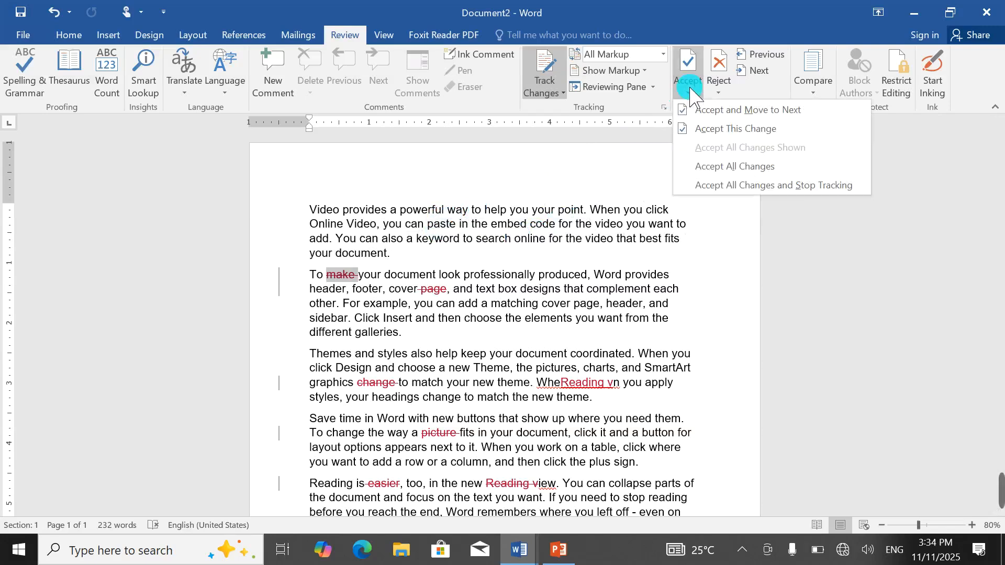
left_click(710, 131)
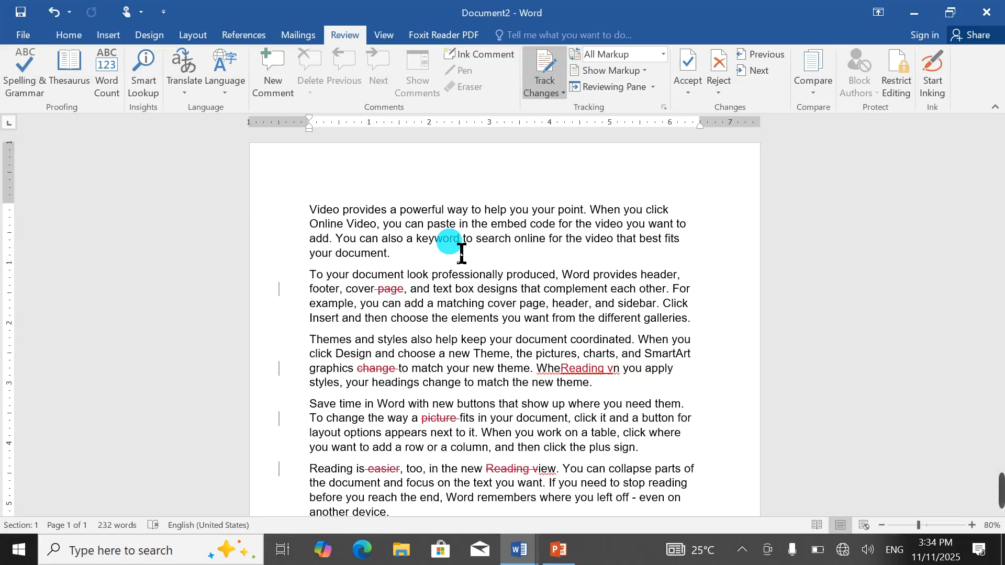
left_click(686, 93)
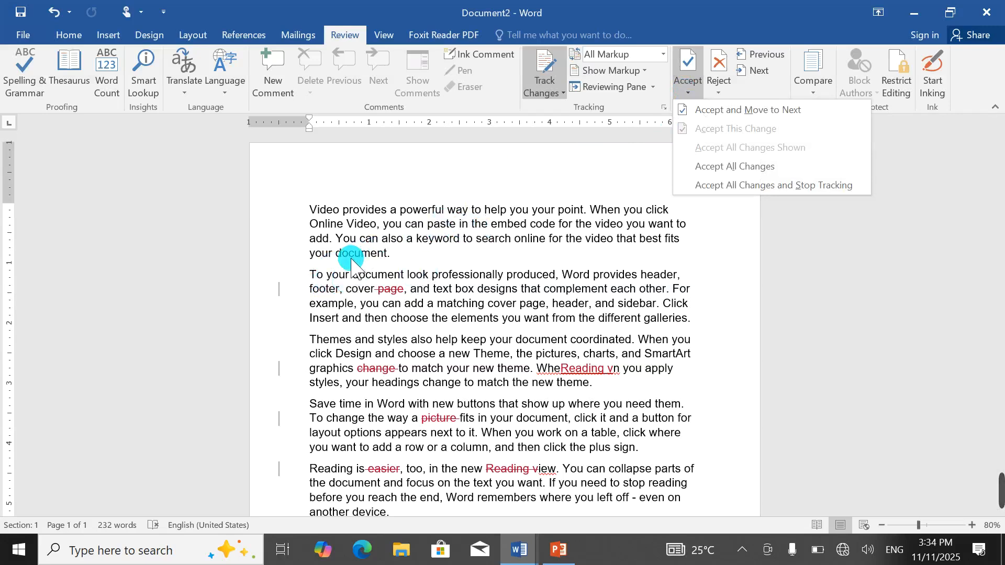
left_click(712, 110)
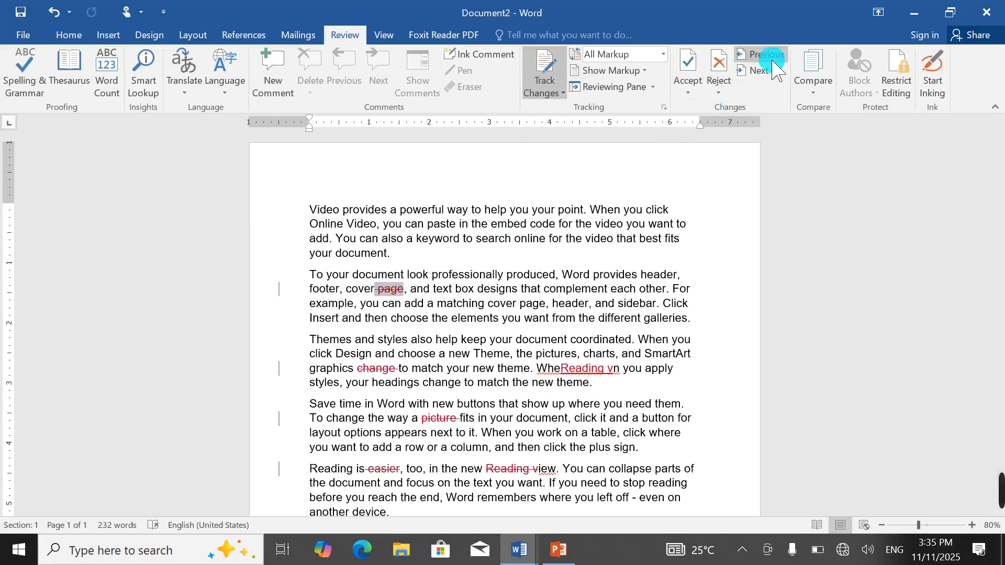
Step: Try accepting all remaining tracked changes at once, and undo that acceptance
left_click(686, 90)
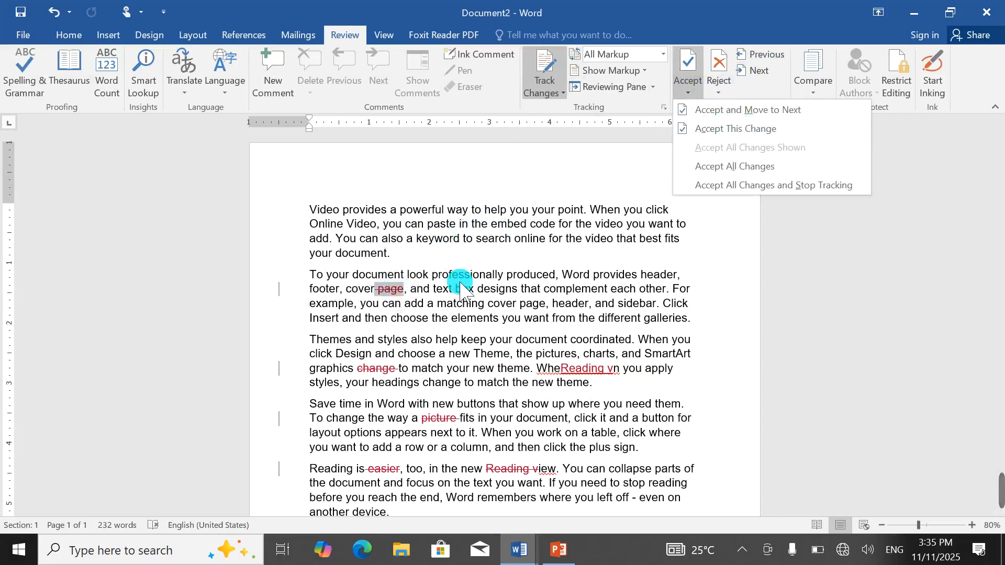
left_click(731, 167)
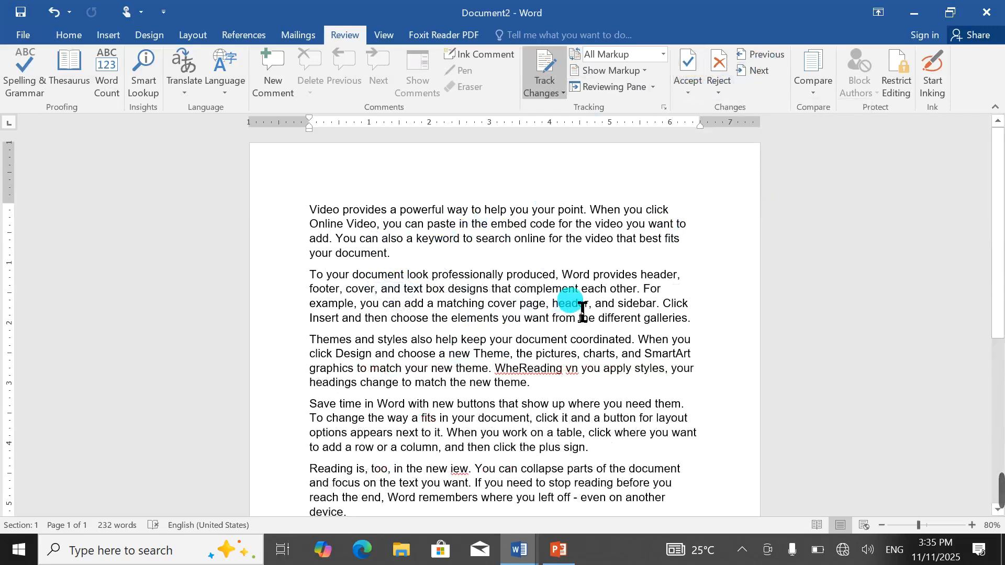
key("ctrl+z")
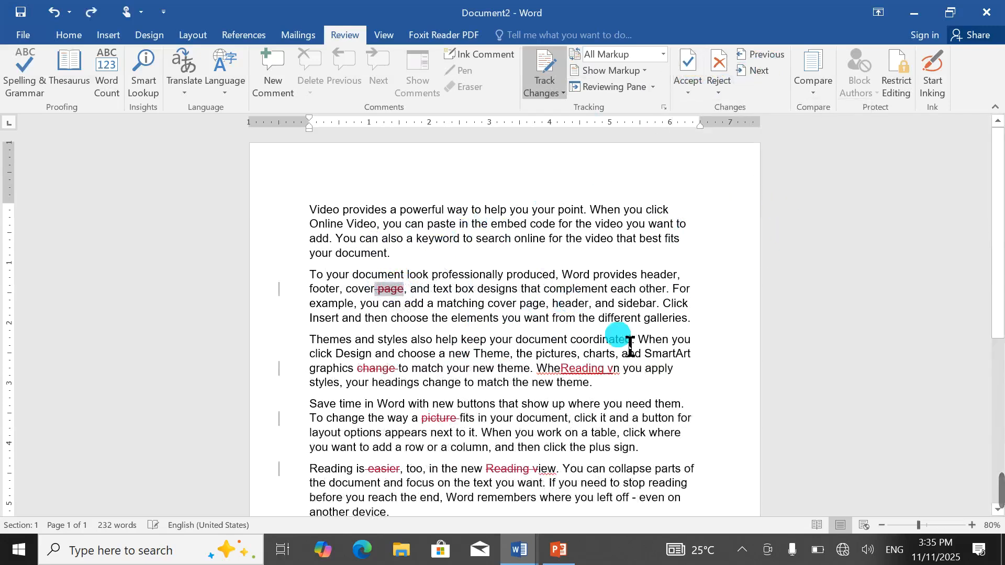
Step: Try accepting all changes and stopping tracking, and undo all acceptances back to the "prove" deletion in the first paragraph
left_click(689, 92)
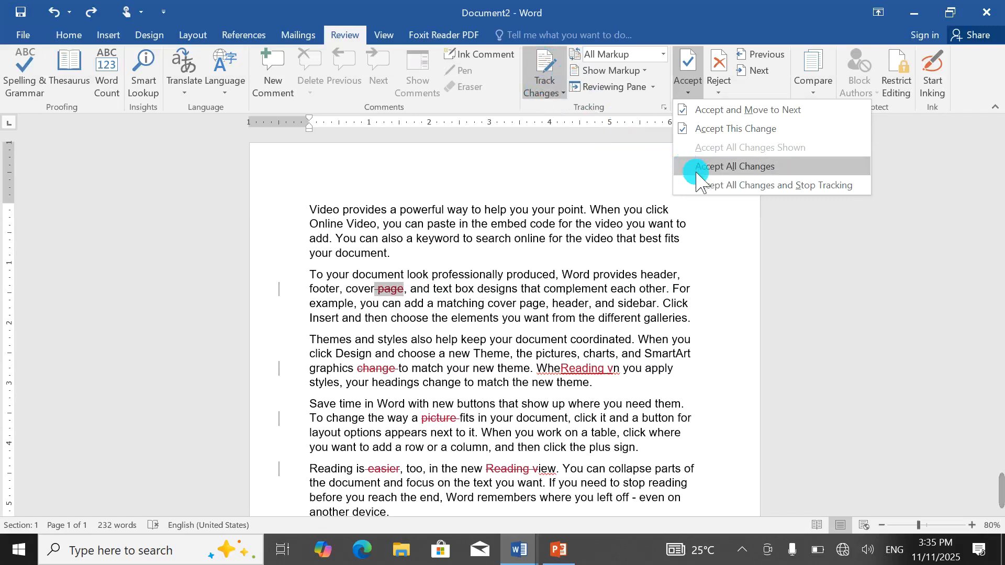
left_click(712, 187)
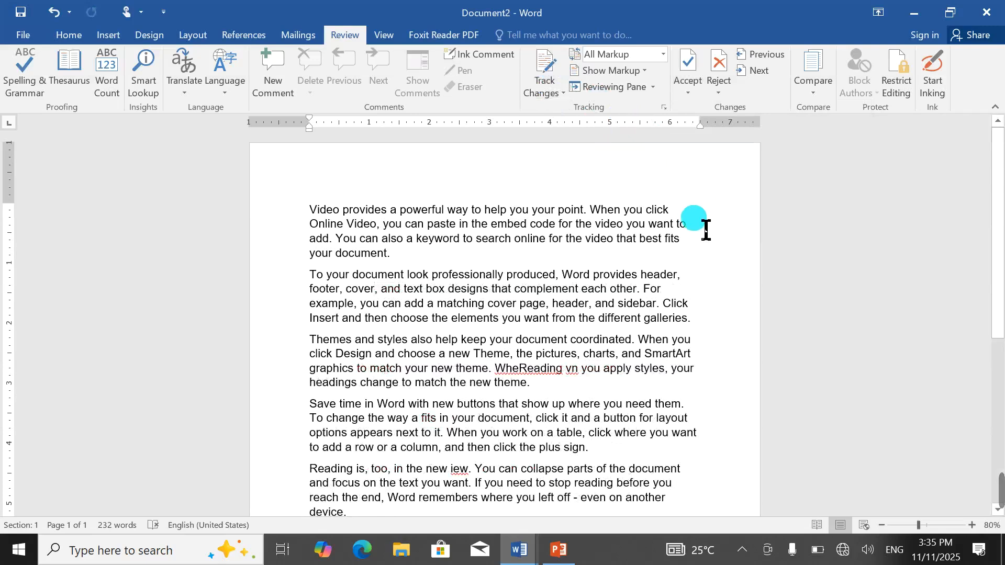
key("ctrl+z")
key("ctrl+z")
key("ctrl+z")
key("ctrl+z")
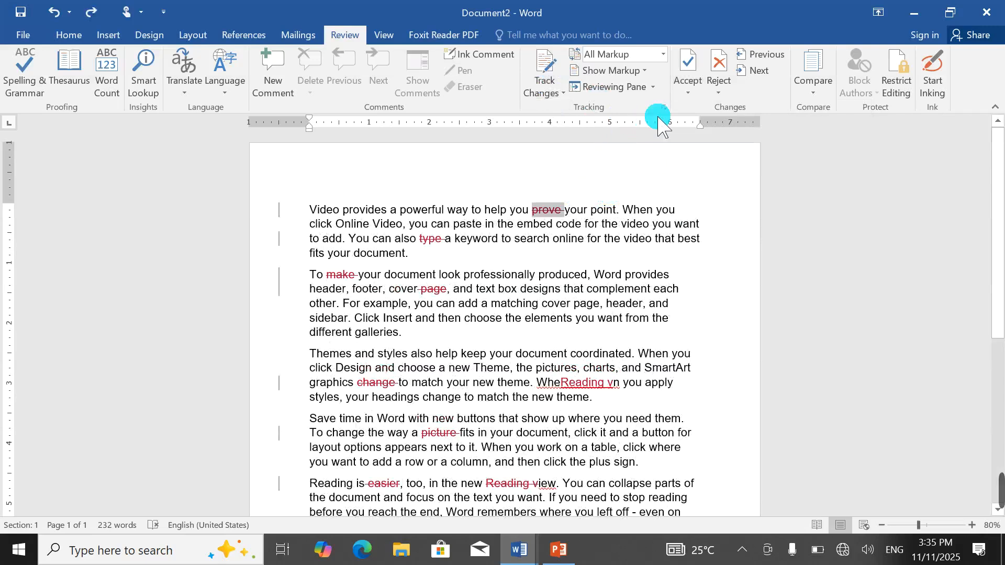
Step: Reject the tracked deletions of "prove" and "type" in the first paragraph using Reject and Move to Next
left_click(713, 90)
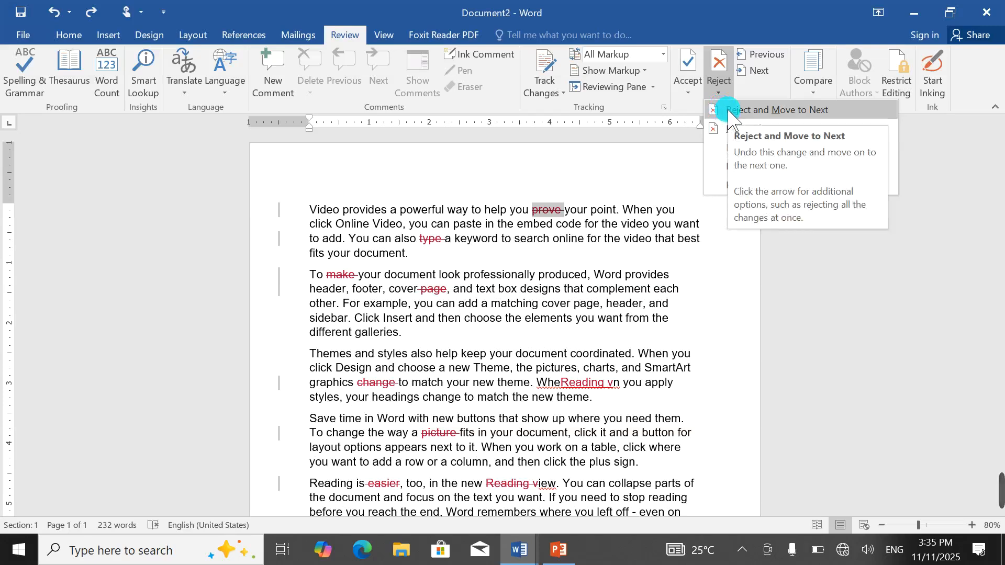
left_click(763, 111)
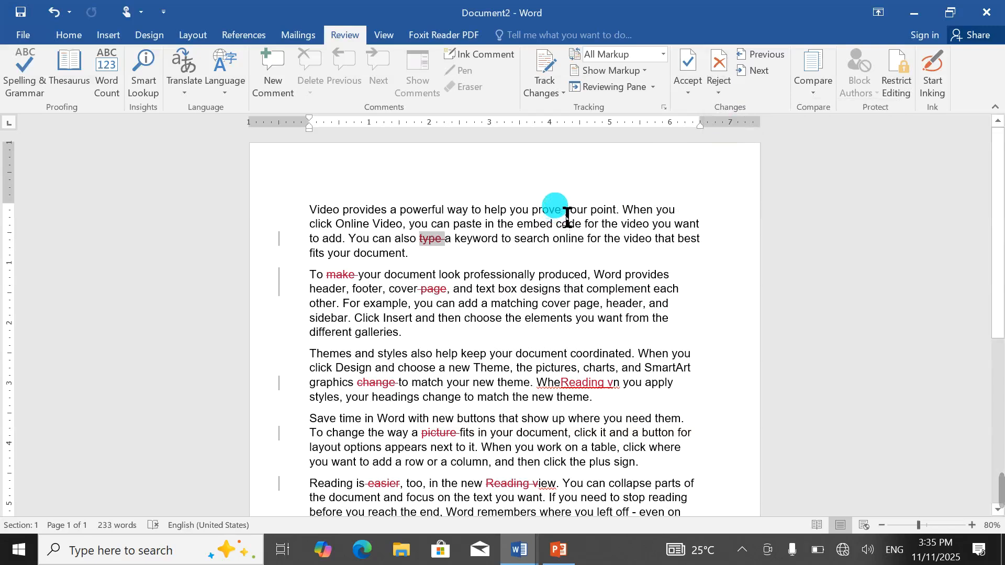
left_click(720, 90)
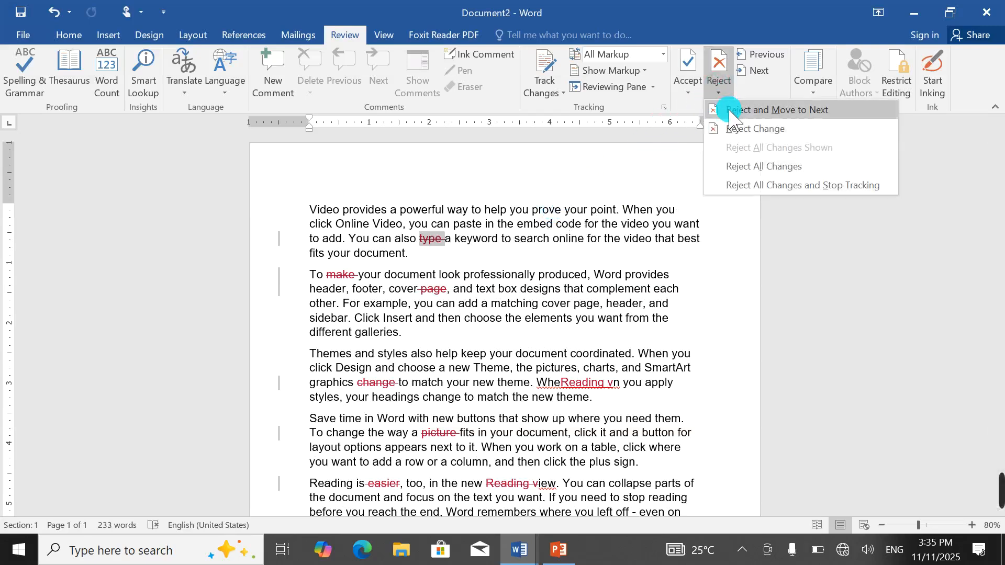
left_click(732, 111)
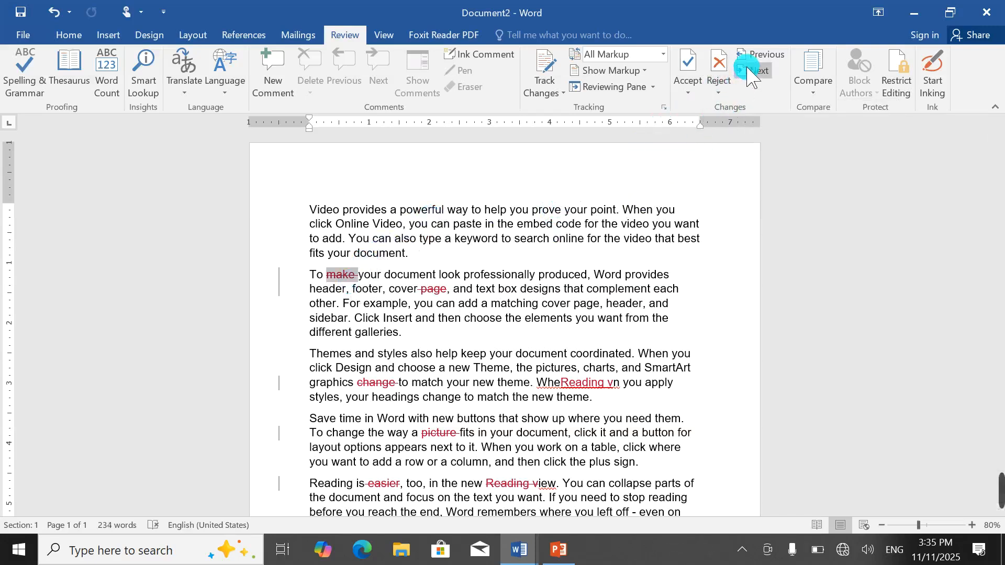
Step: Reject only the "make" deletion with Reject Change, and go to the "page" deletion in the second paragraph
left_click(721, 88)
left_click(743, 131)
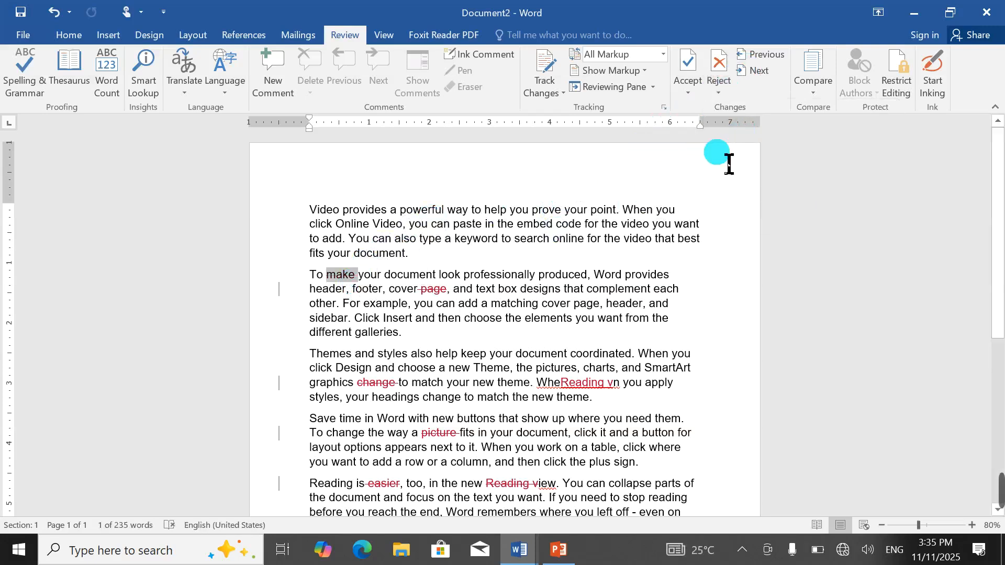
left_click(742, 78)
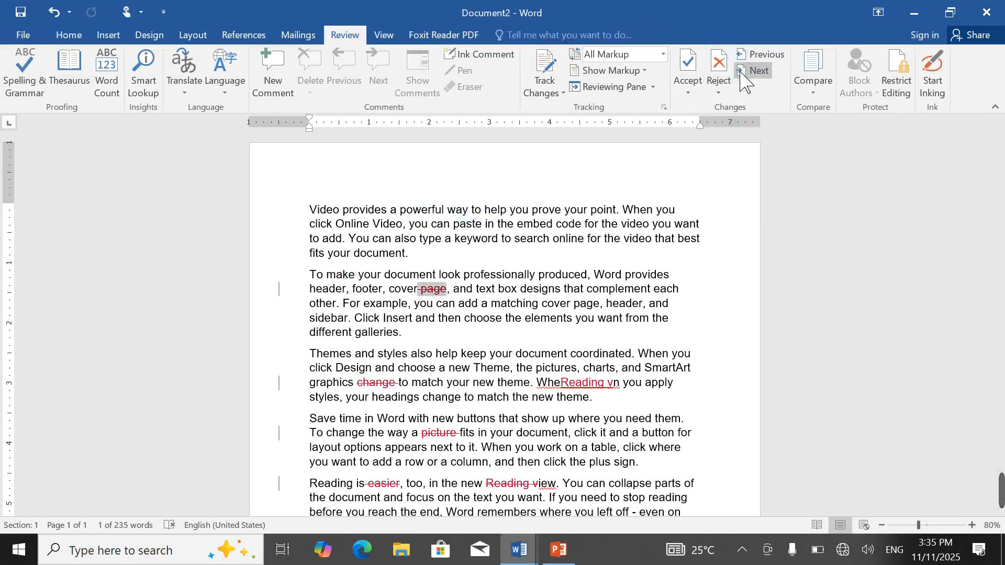
Step: Step forward and backward through the remaining tracked changes in the document
left_click(741, 78)
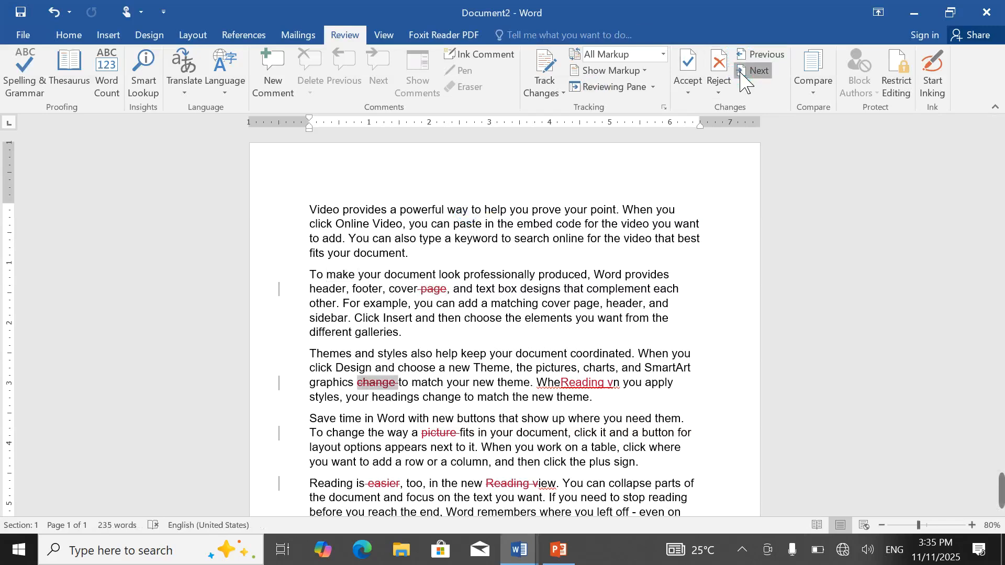
left_click(739, 72)
left_click(739, 72)
left_click(739, 72)
left_click(739, 72)
left_click(739, 72)
left_click(739, 72)
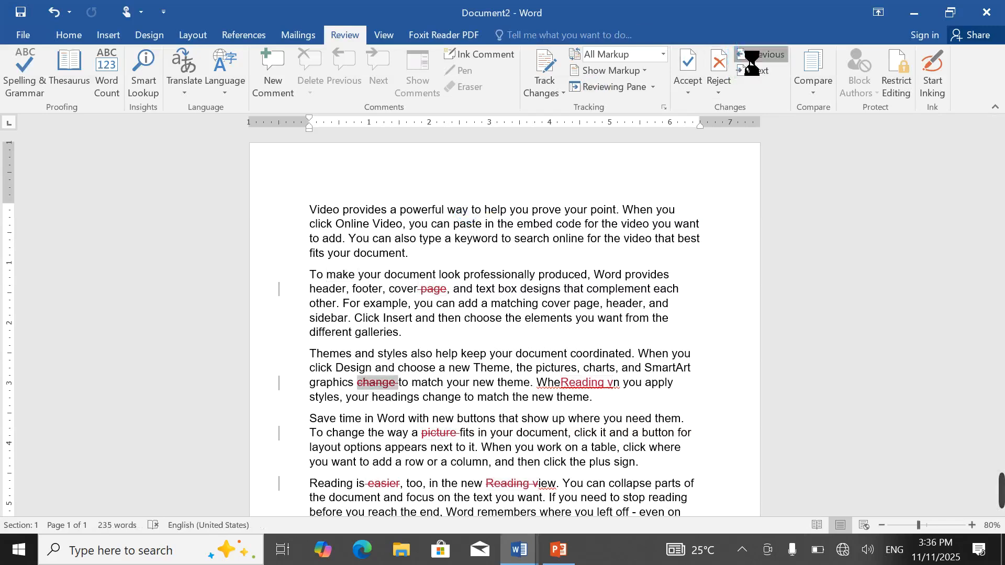
left_click(739, 52)
double_click(741, 53)
left_click(741, 54)
left_click(741, 54)
double_click(741, 55)
left_click(741, 55)
left_click(742, 56)
left_click(730, 72)
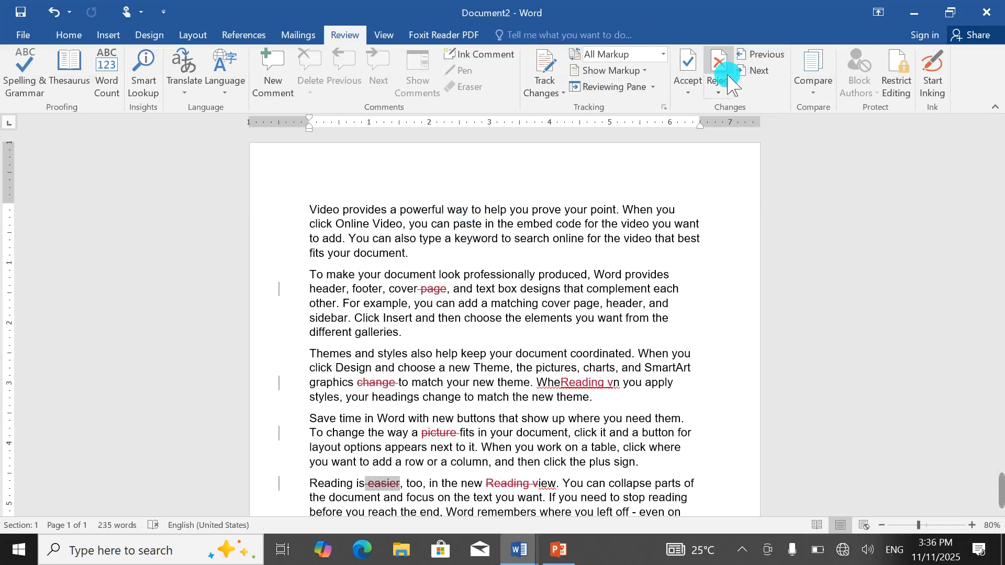
Step: Try rejecting all remaining tracked changes at once, and undo that rejection
left_click(718, 93)
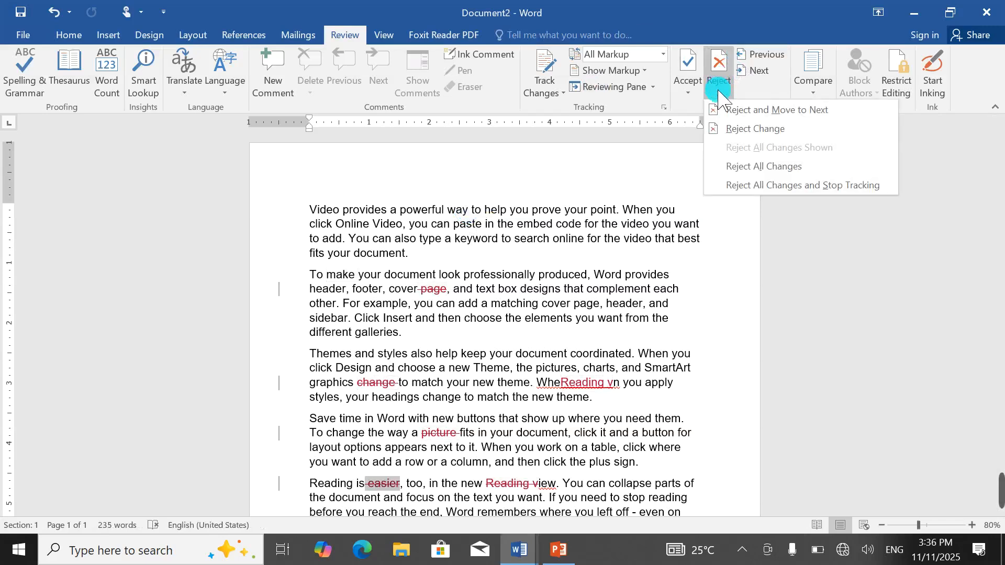
left_click(747, 169)
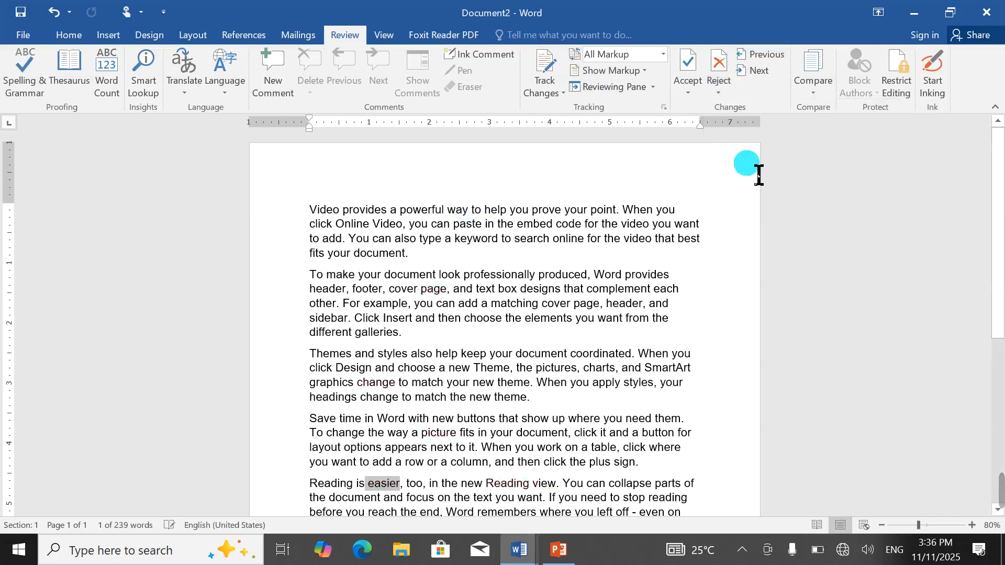
key("ctrl+z")
Step: Reject all remaining changes with Reject All Changes and Stop Tracking, and deselect the text
left_click(719, 91)
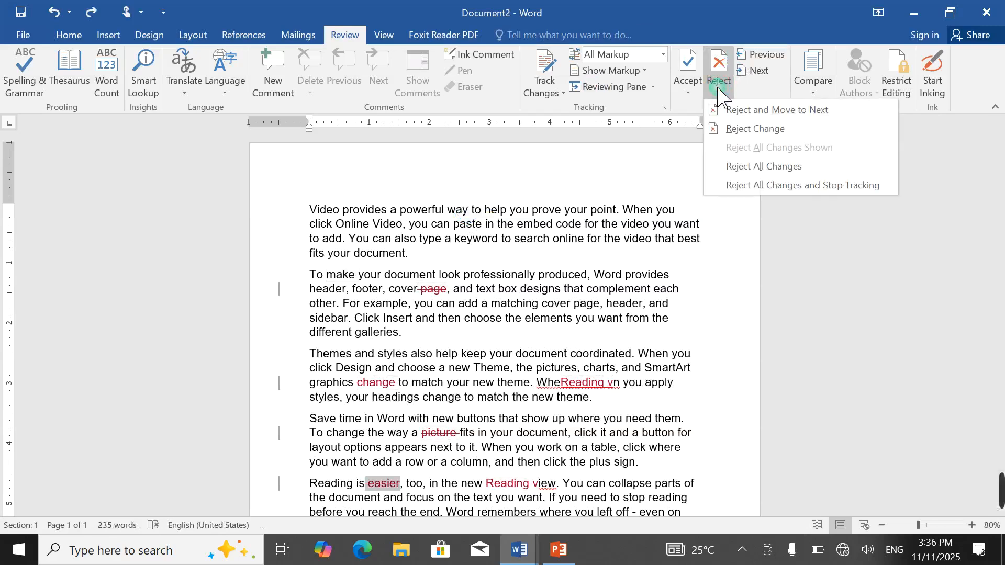
left_click(747, 187)
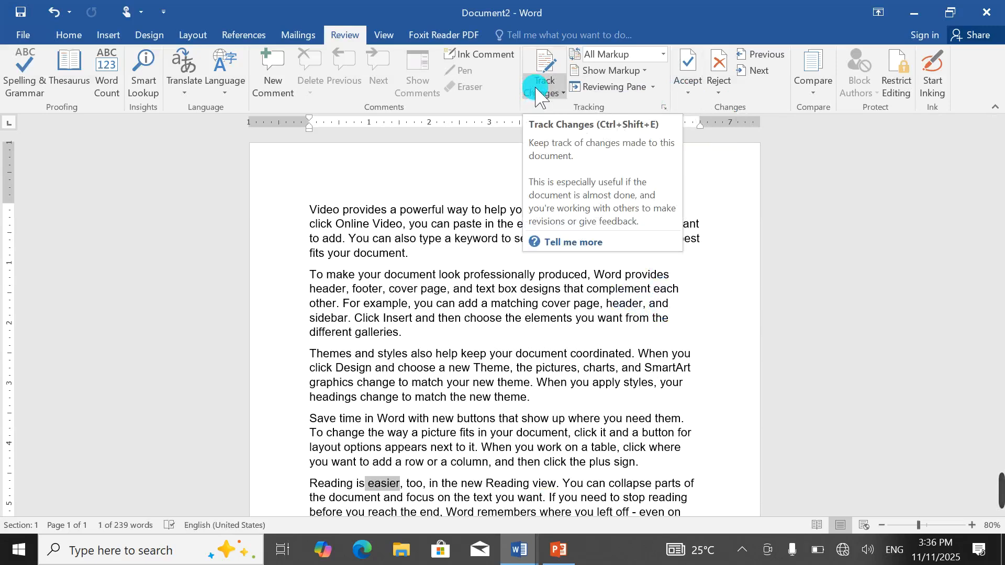
left_click(448, 282)
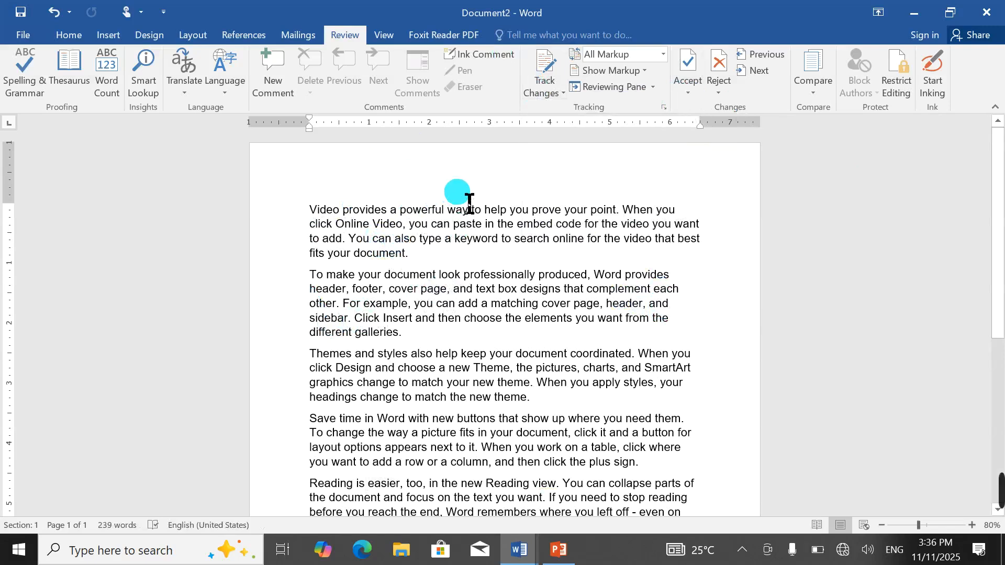
Step: Turn Track Changes on, select part of the second paragraph from "cover page" to "can add", and turn tracking off again
left_click(542, 89)
left_click(556, 111)
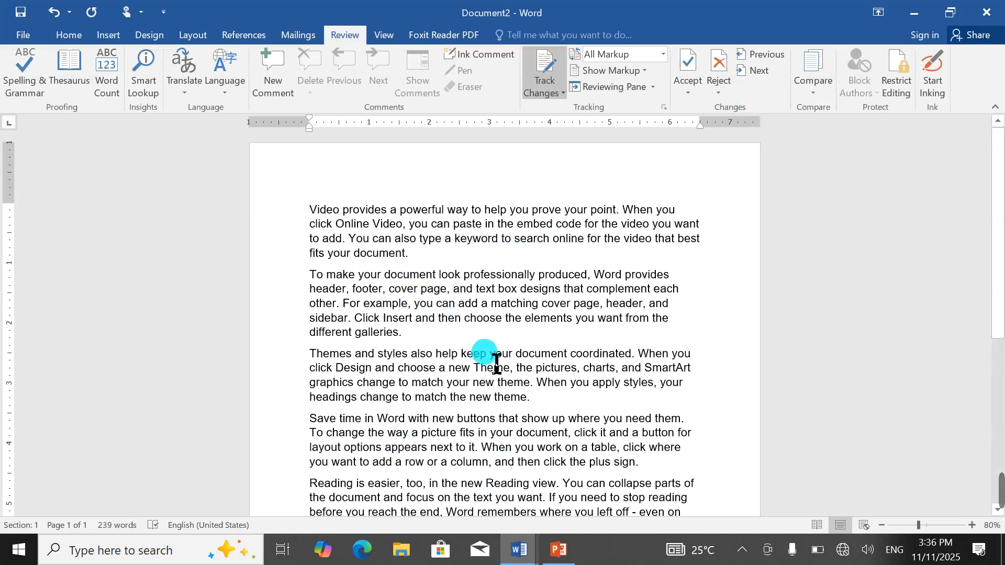
left_click_drag(390, 288, 480, 304)
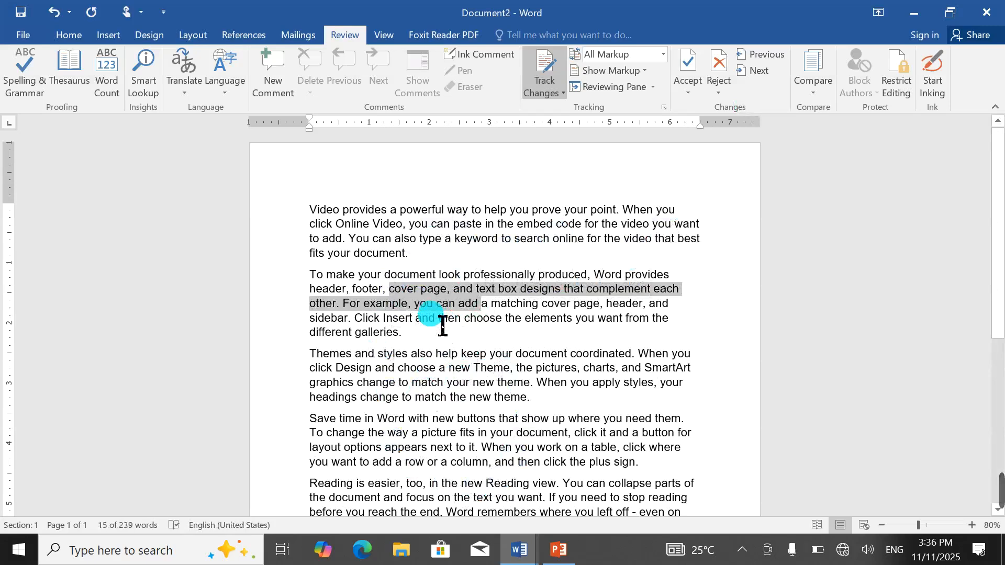
left_click(536, 94)
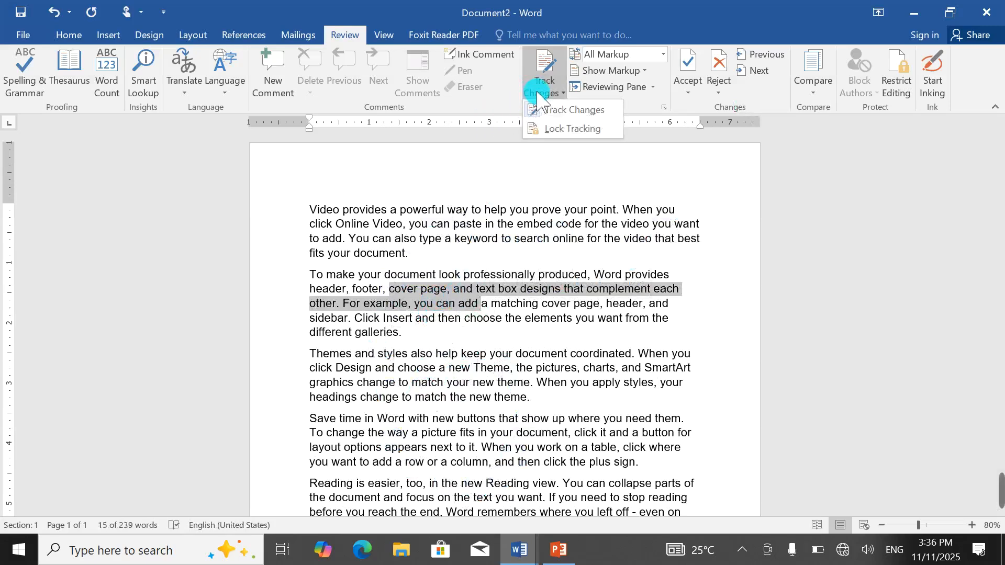
left_click(558, 111)
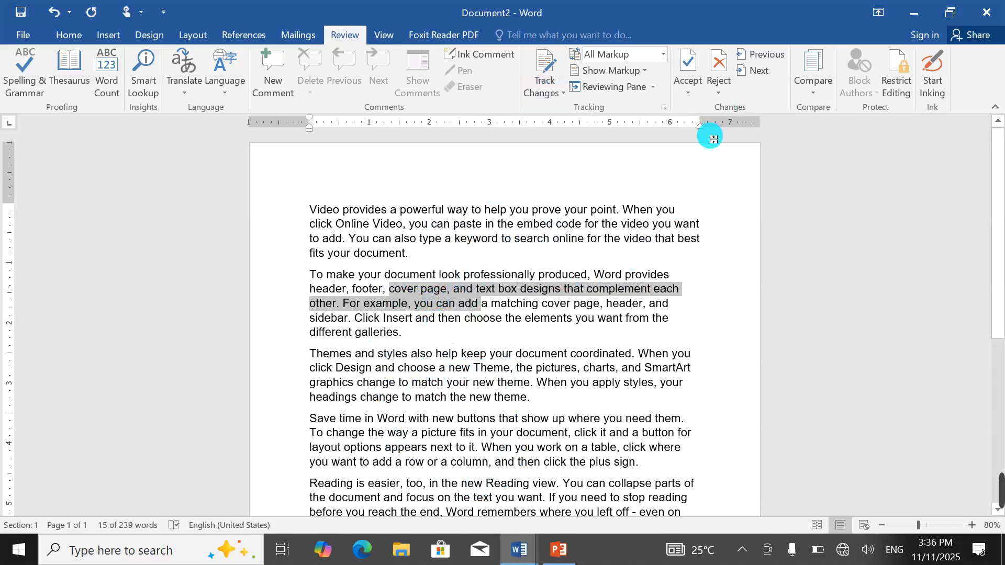
Step: Look at the Lock Tracking dialog without setting a password, and view the Compare and Combine options
left_click(544, 90)
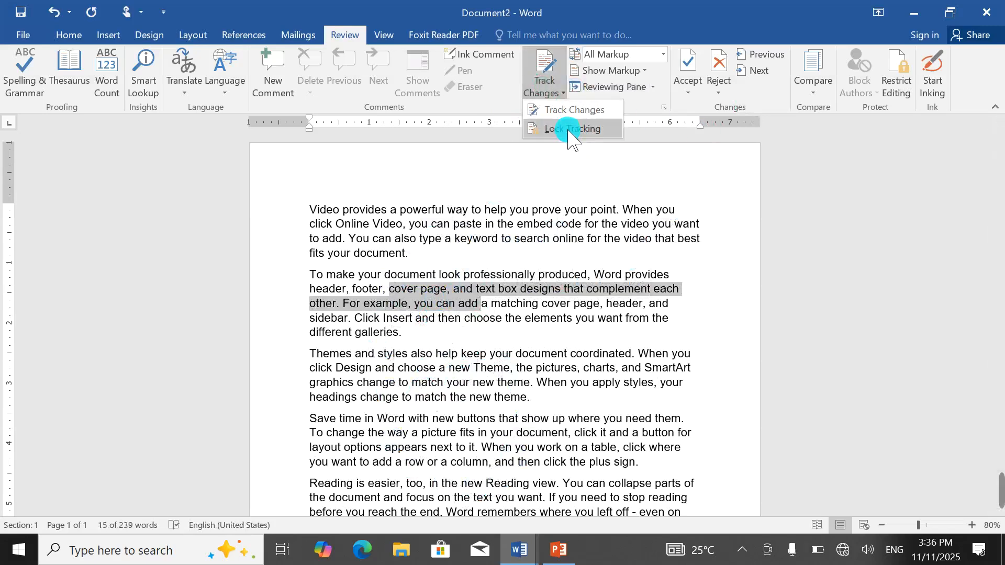
left_click(570, 130)
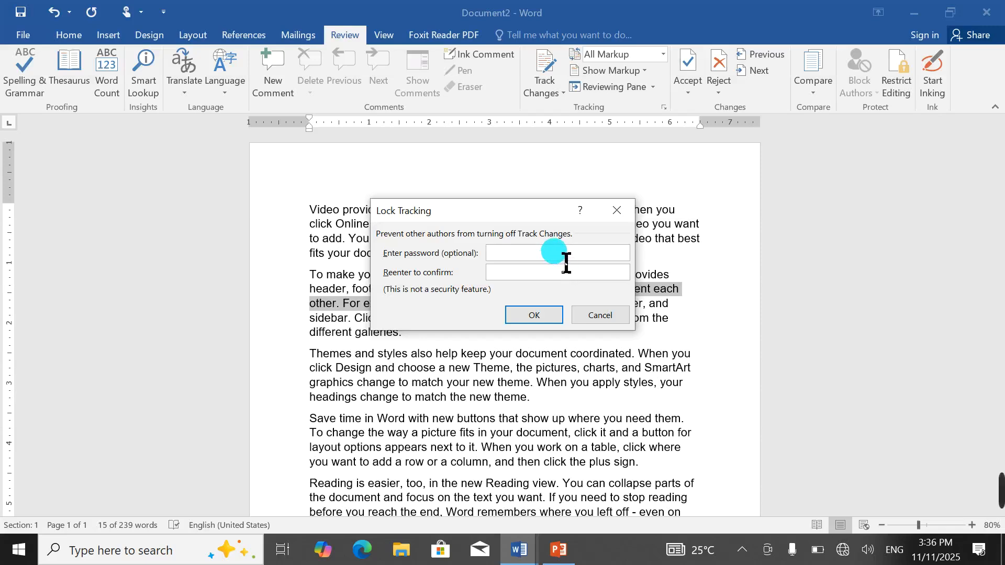
left_click(616, 210)
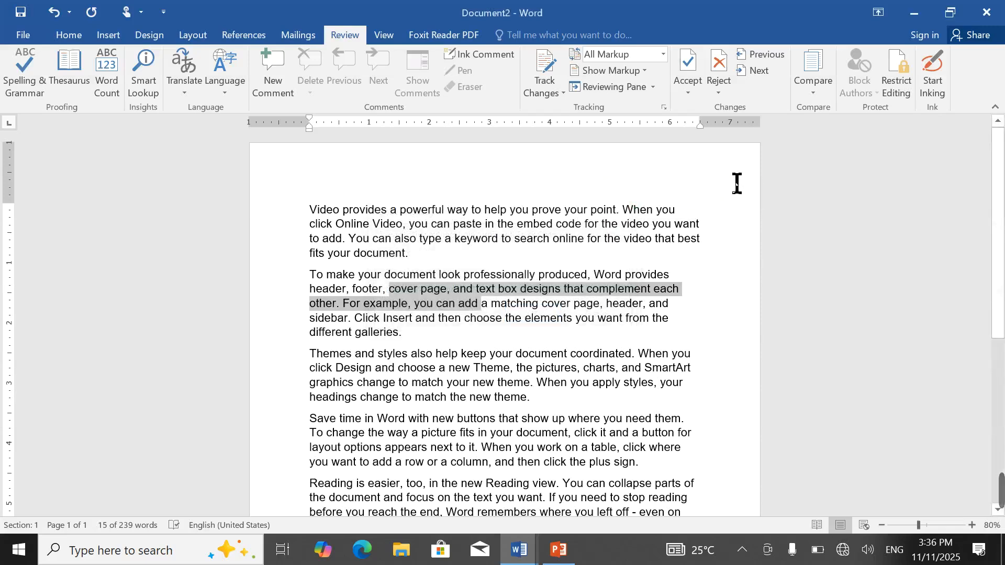
left_click(815, 99)
left_click(846, 138)
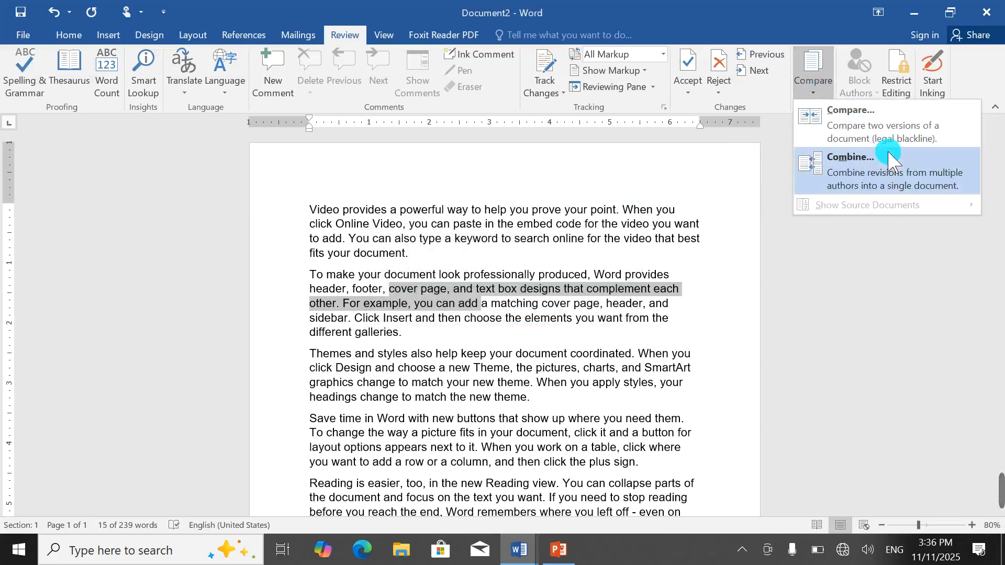
Step: Replace the whole document content with the line "WinWord" followed by sample paragraphs generated with =rand()
left_click(533, 239)
key("ctrl+a")
key("Delete")
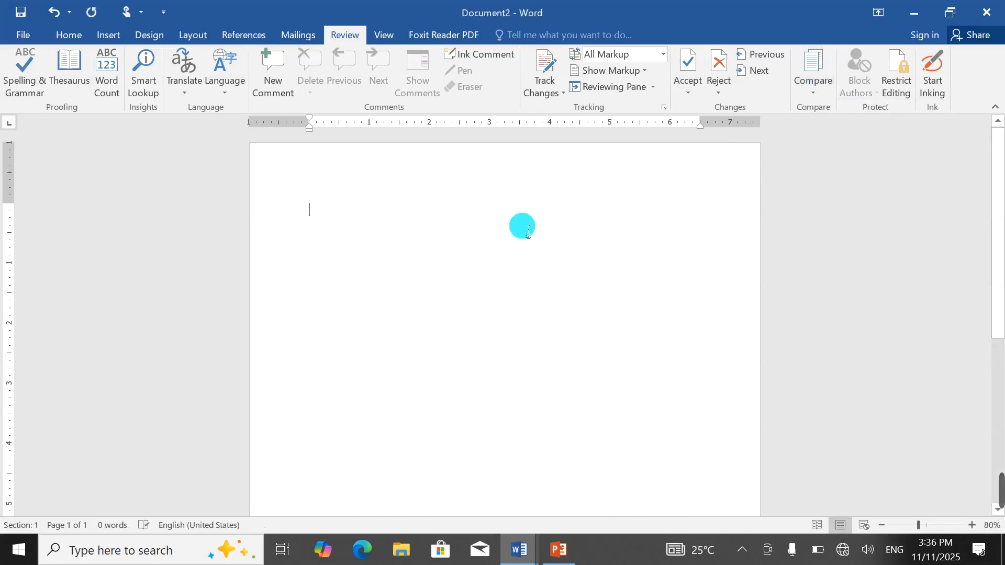
type("W")
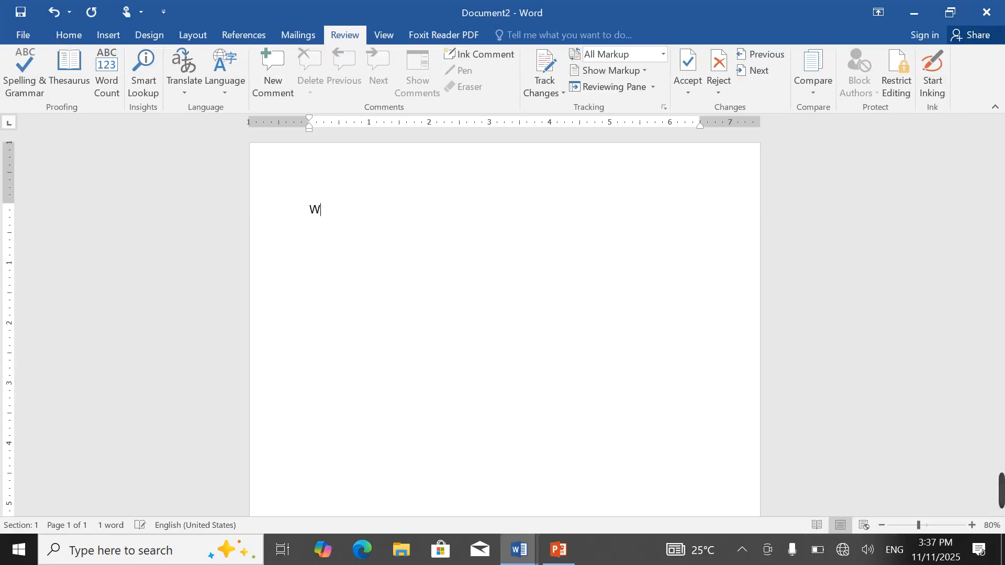
left_click(522, 225)
type("inWord")
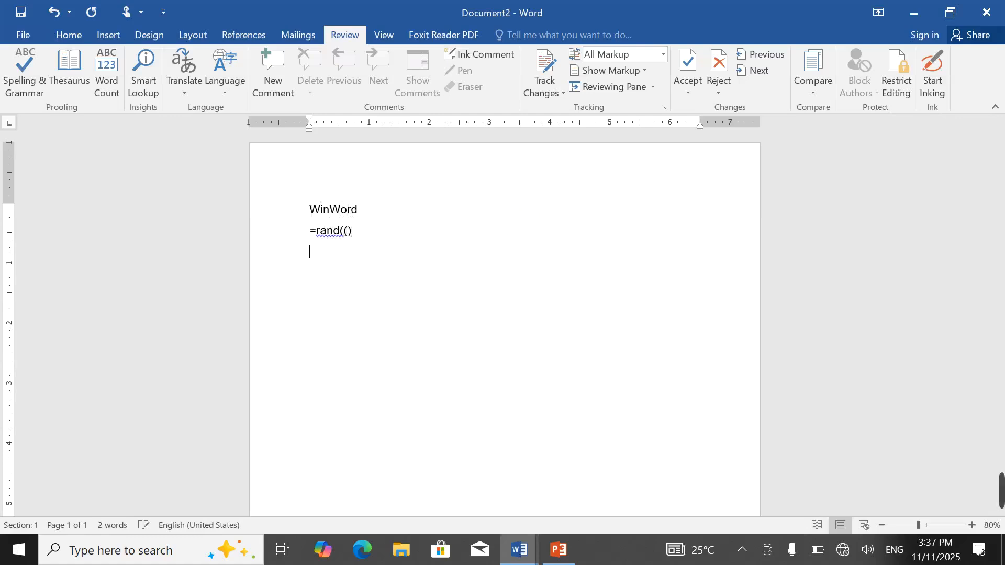
key("Return")
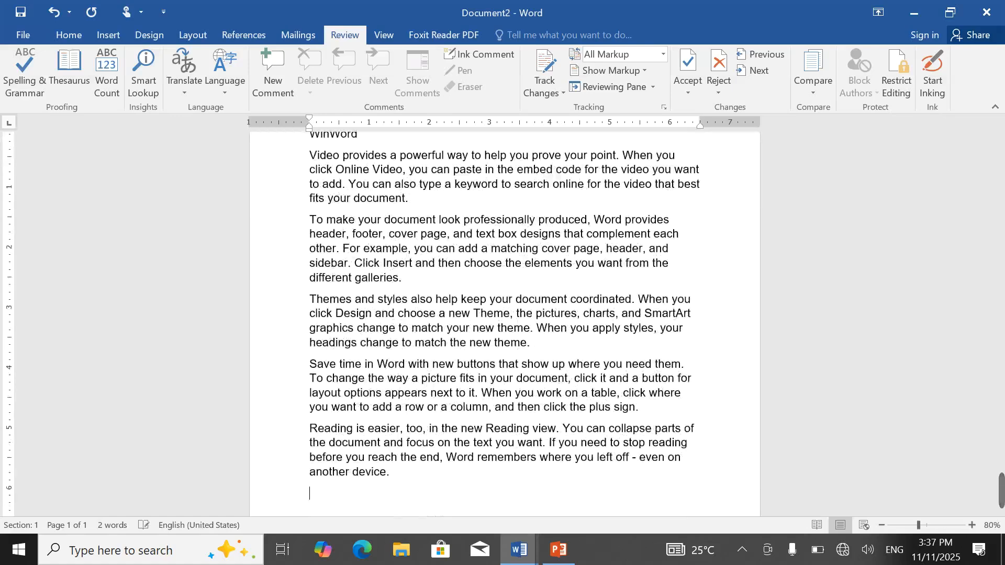
Step: Save the document to the Desktop as WinWord1.docx in Word Document format
key("ctrl+s")
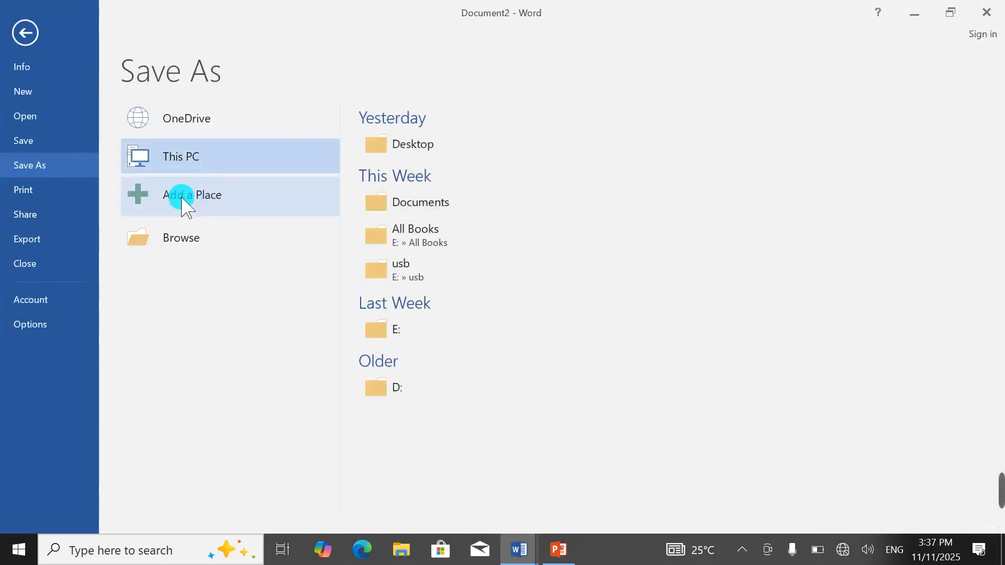
left_click(434, 145)
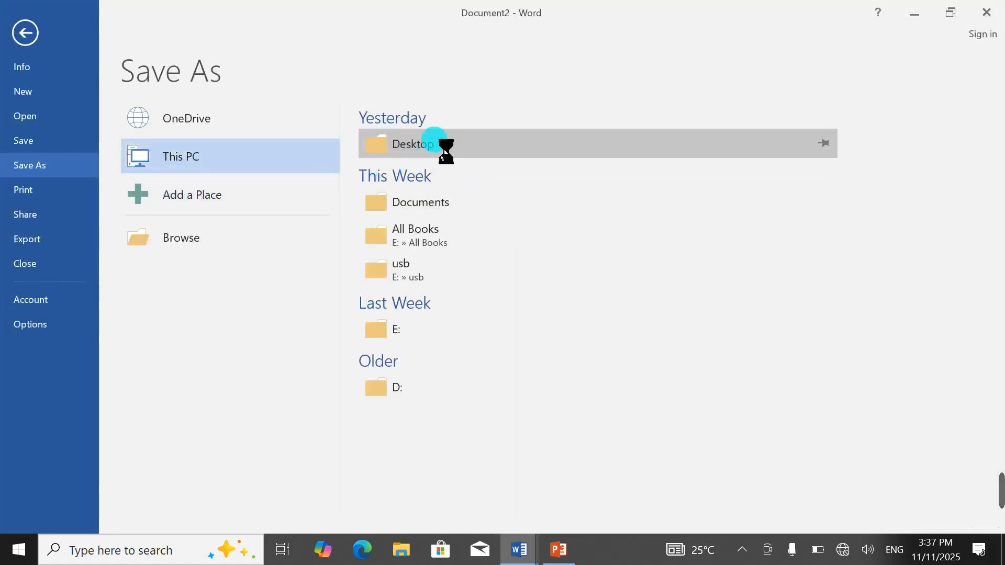
left_click(55, 130)
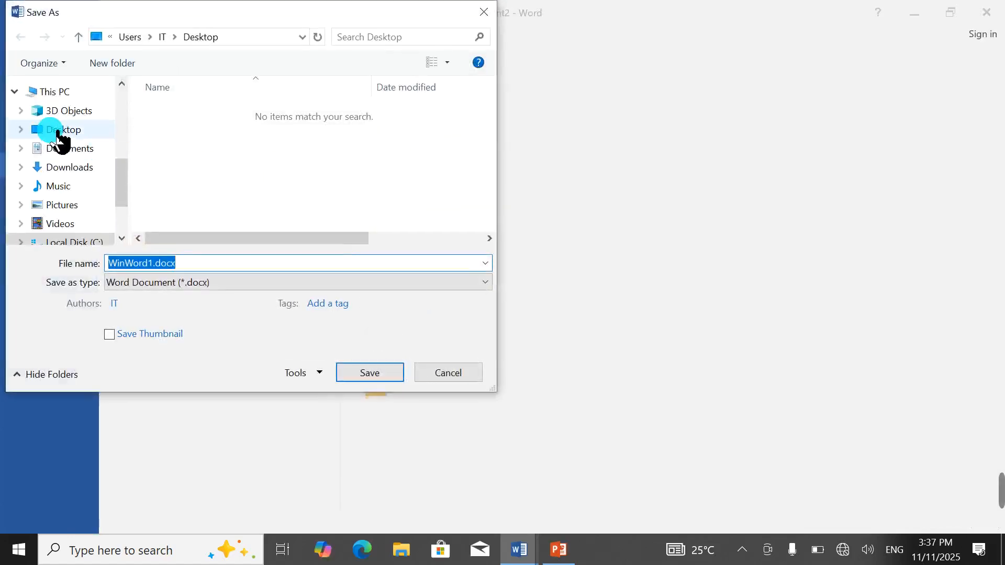
left_click(366, 373)
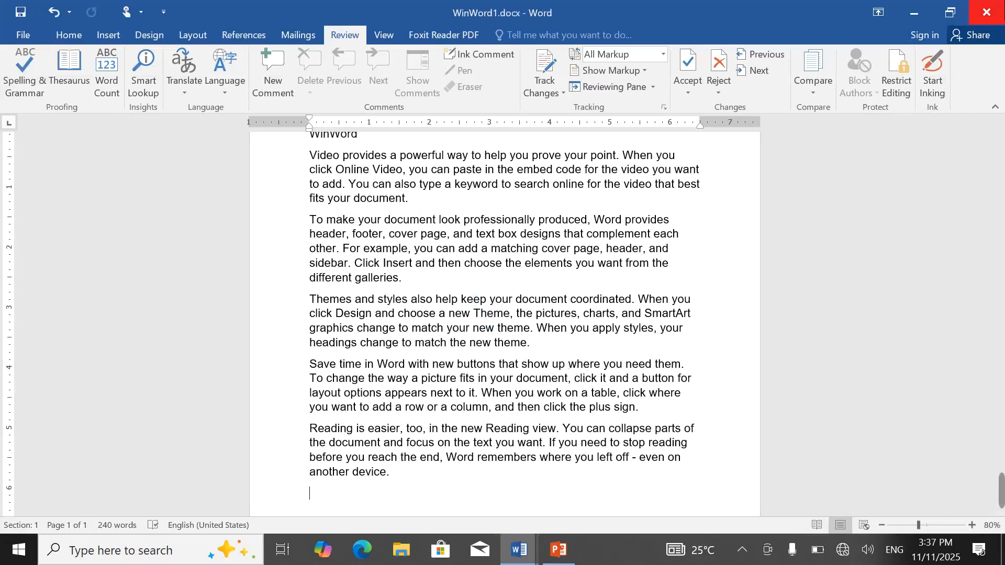
Step: Close WinWord1.docx and close Document1 without saving it
left_click(999, 6)
left_click(998, 7)
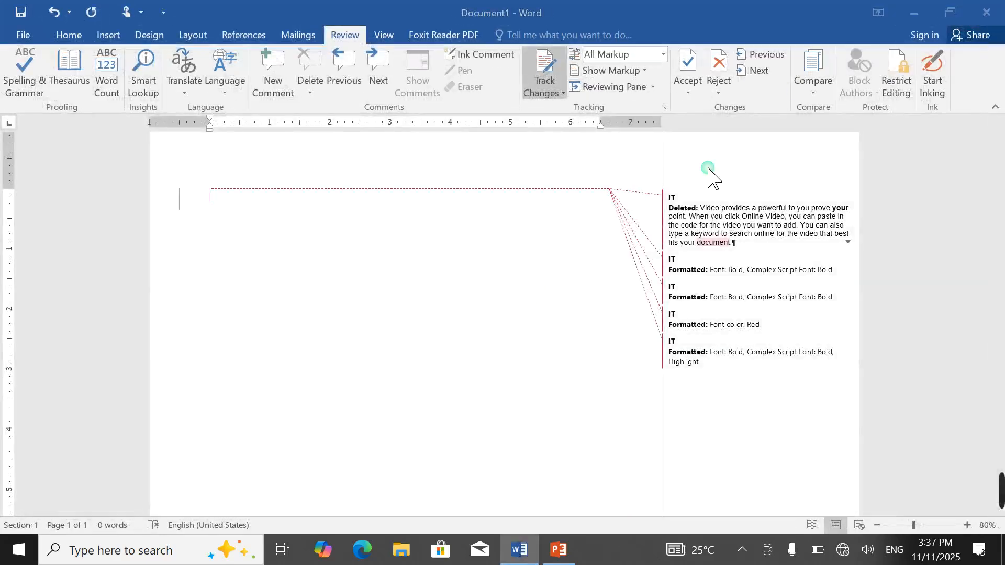
left_click(503, 305)
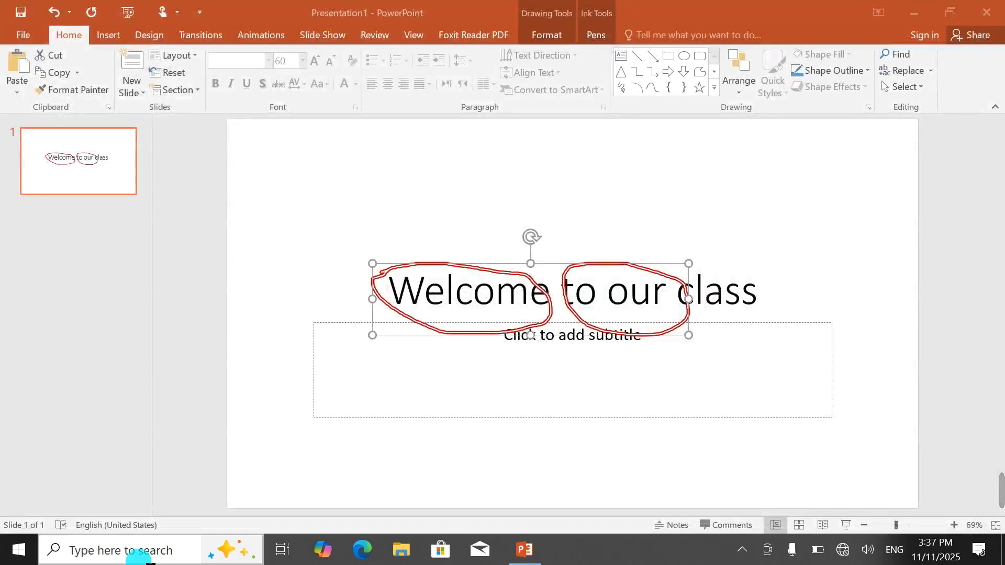
Step: Open Word and fill a new blank document with the line "WinWord" followed by sample paragraphs generated with =rand()
left_click(168, 550)
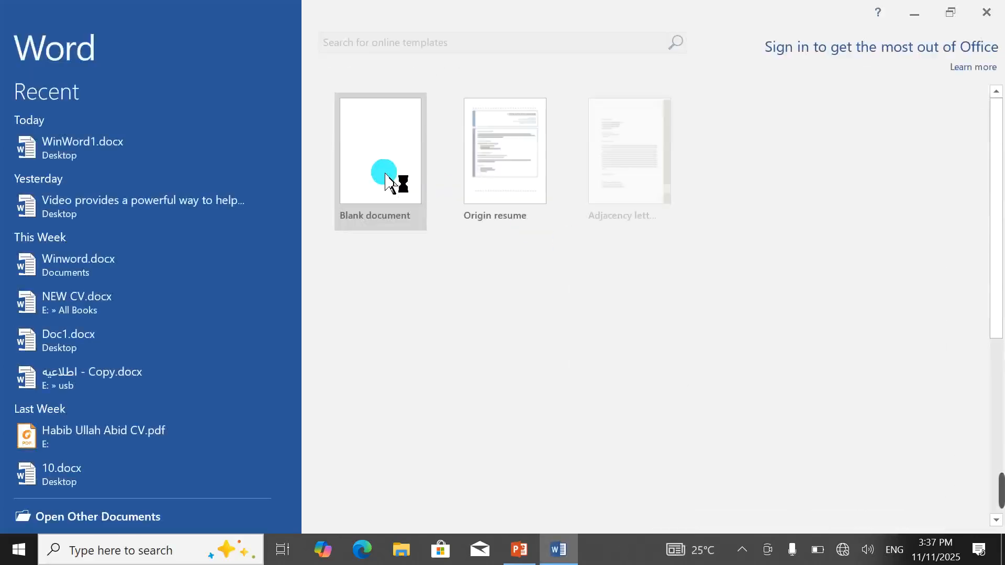
left_click(387, 176)
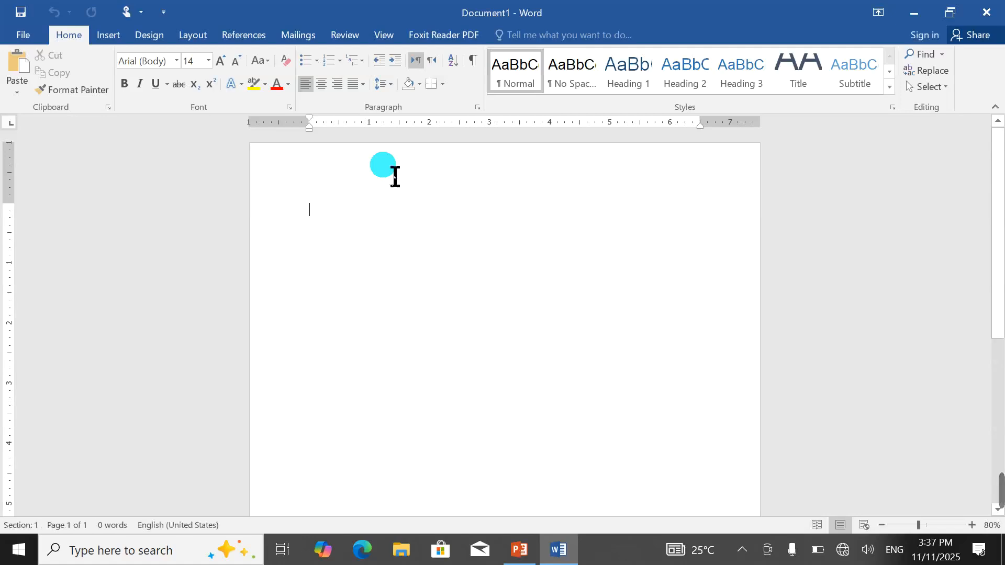
type("WinWord")
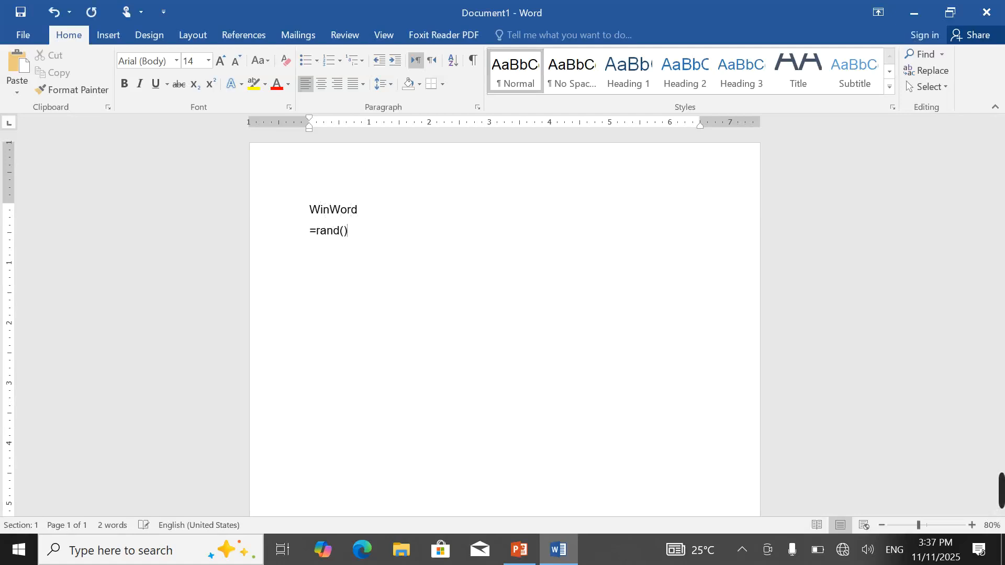
key("Return")
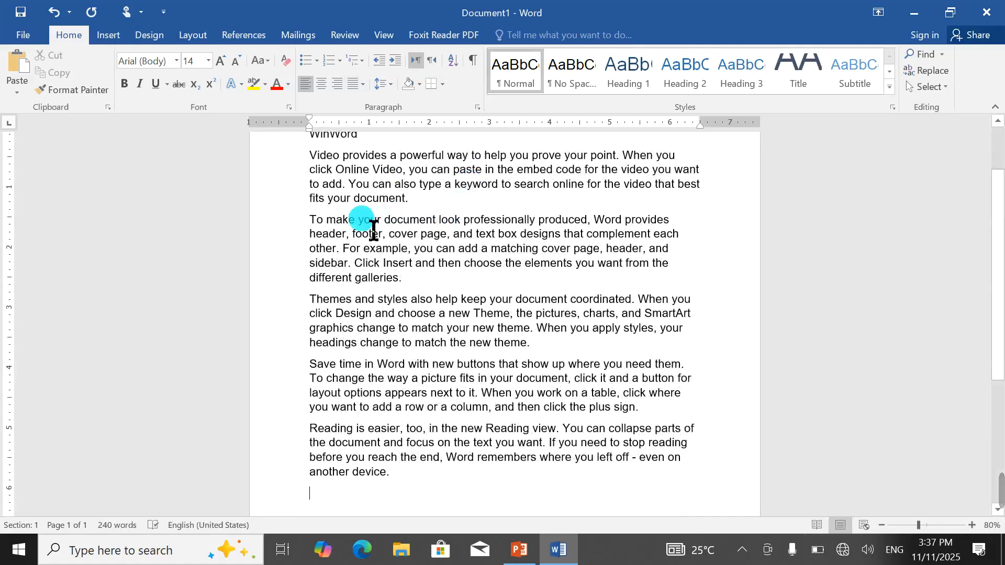
Step: Delete "To make" from the start of the second sample paragraph and save the document to the Desktop as WinWord2.docx
left_click_drag(340, 222, 292, 219)
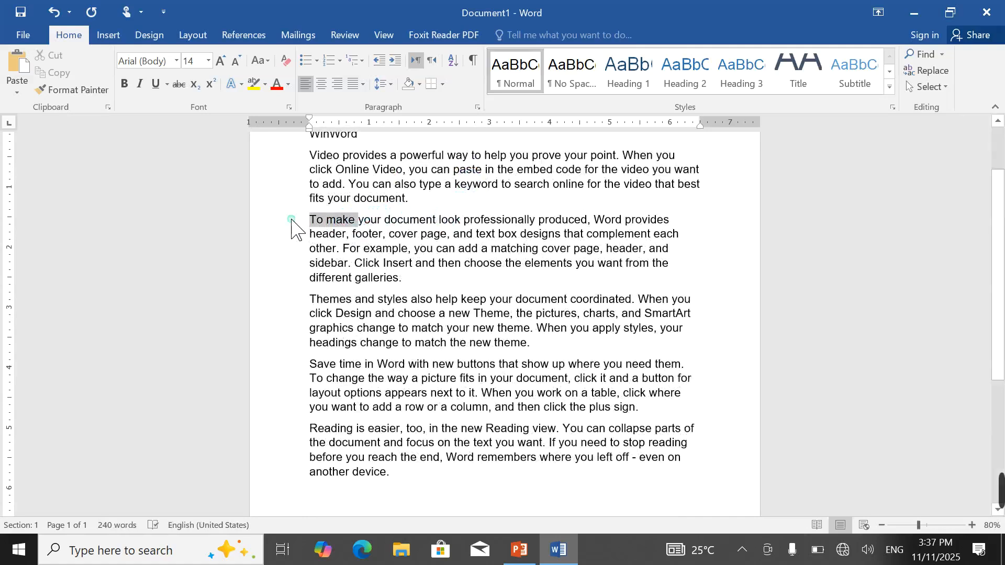
key("Delete")
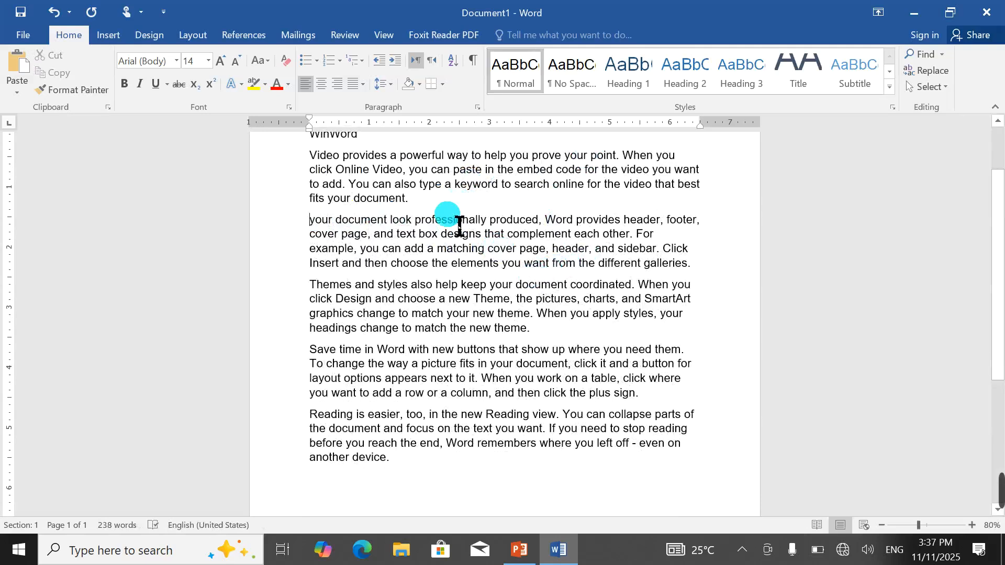
key("ctrl+s")
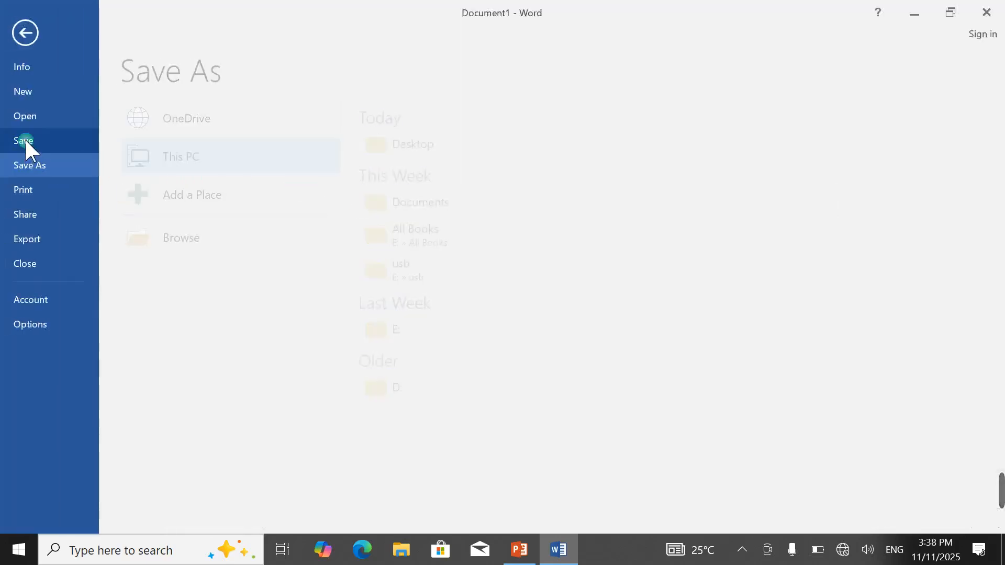
left_click(450, 147)
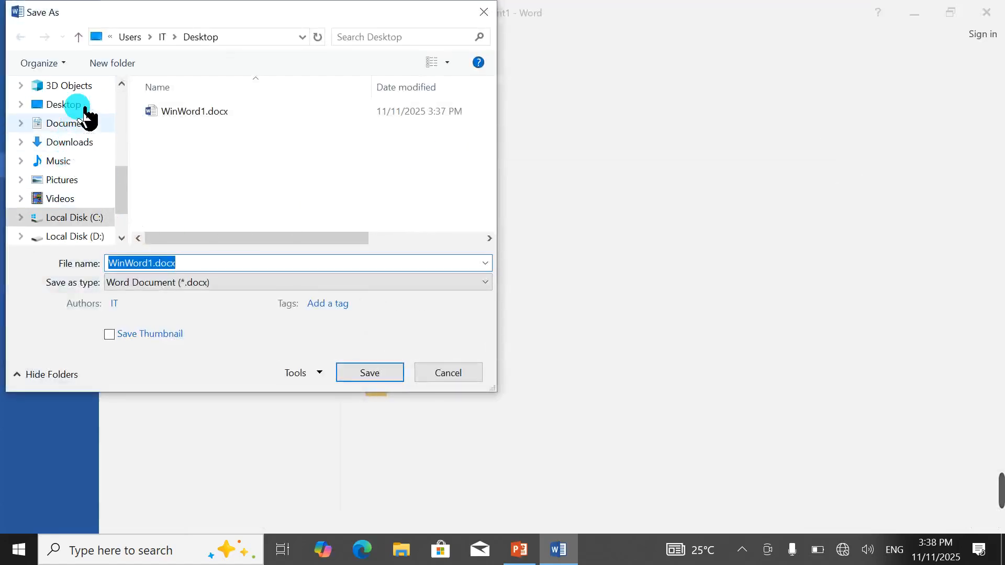
left_click(79, 109)
left_click(367, 373)
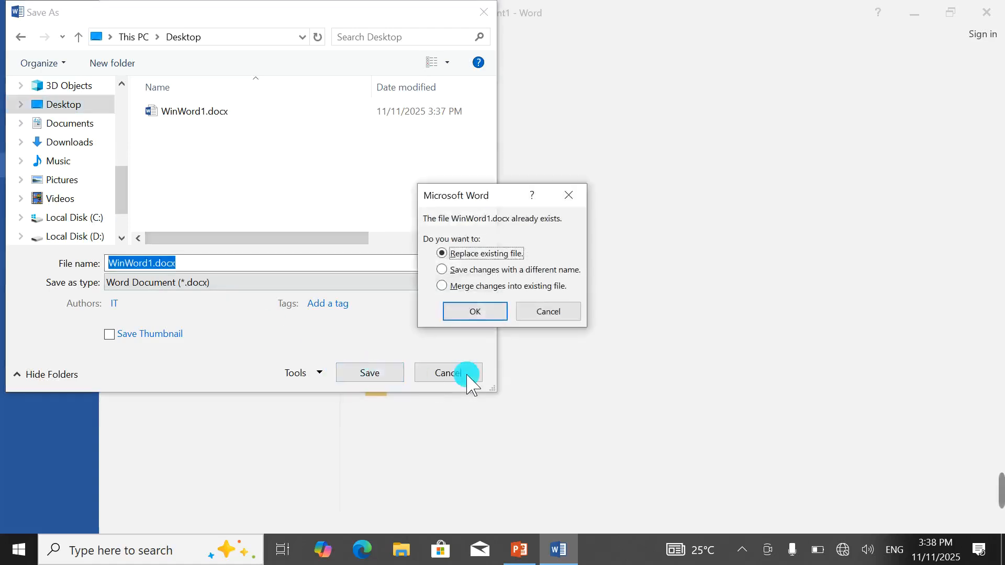
left_click(576, 197)
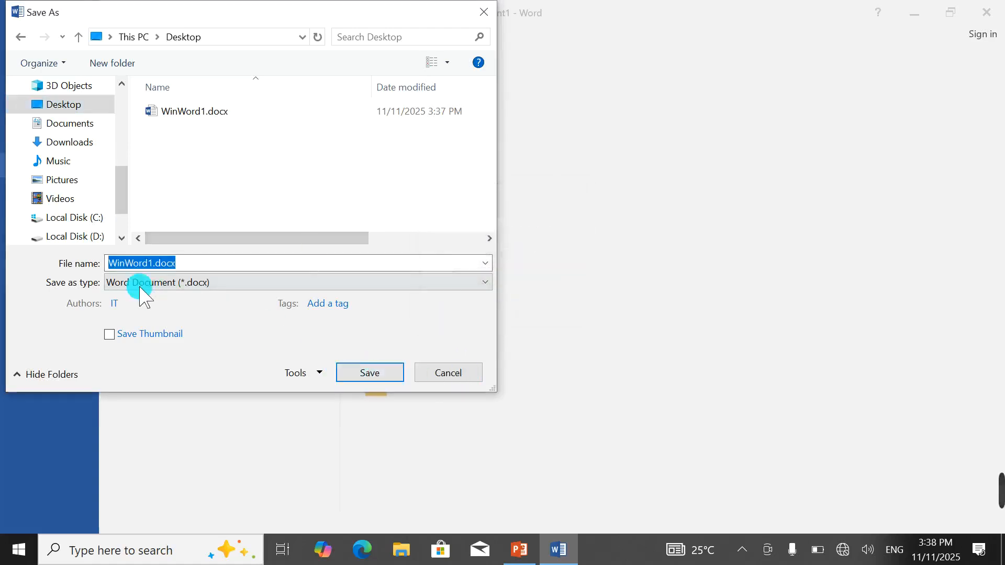
left_click(156, 264)
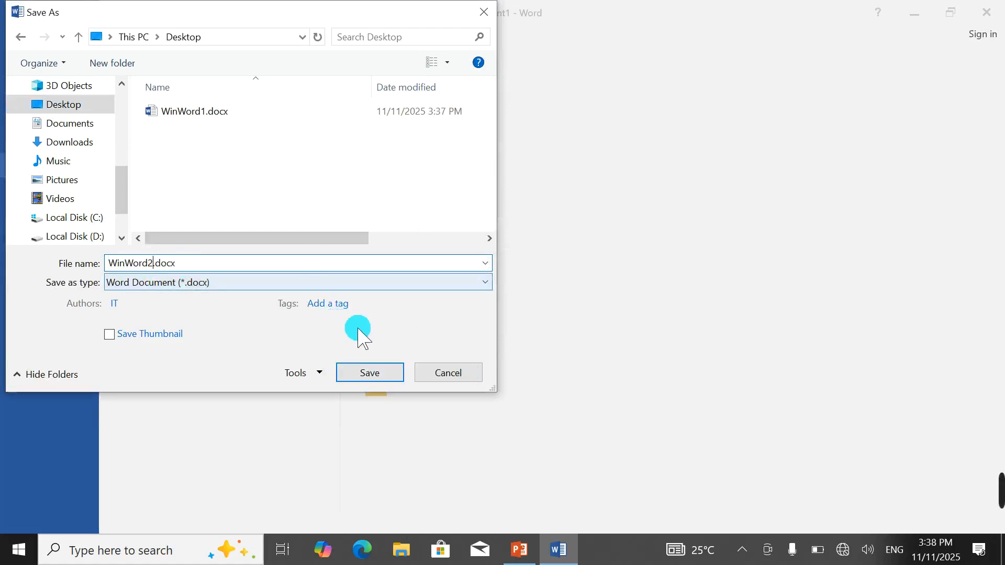
left_click(391, 378)
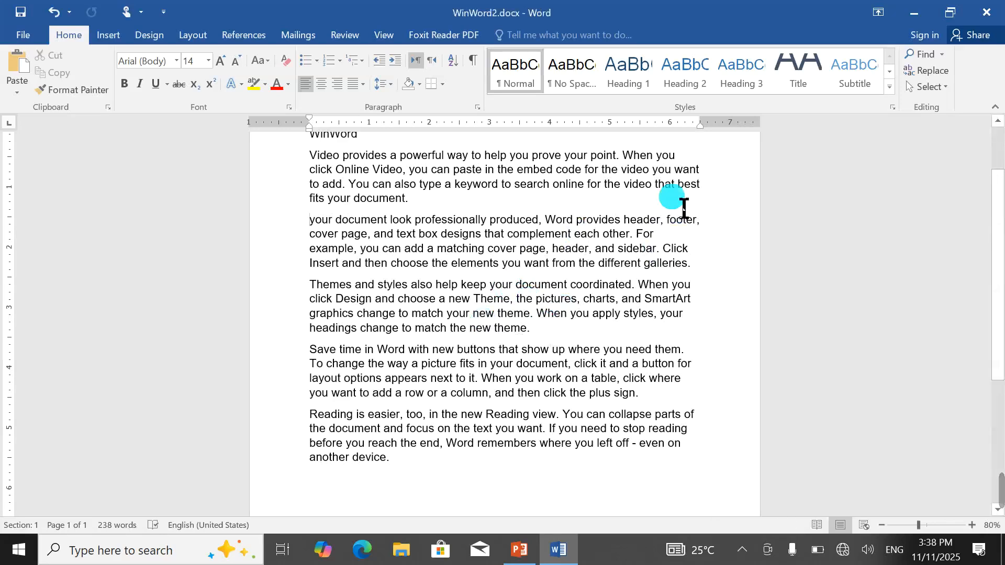
Step: Start comparing two document versions and choose WinWord1.docx as the original document
left_click(345, 35)
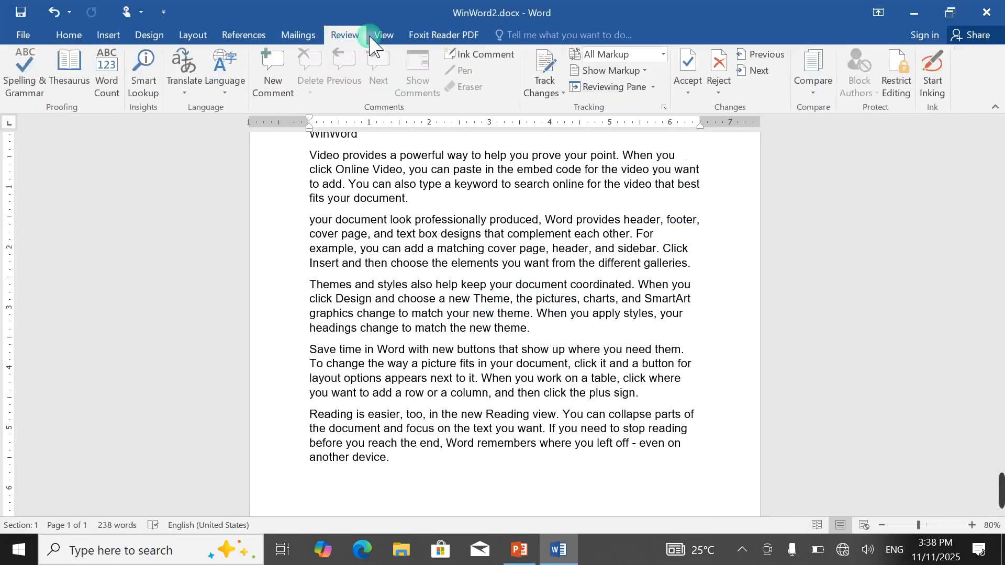
left_click(814, 90)
left_click(849, 128)
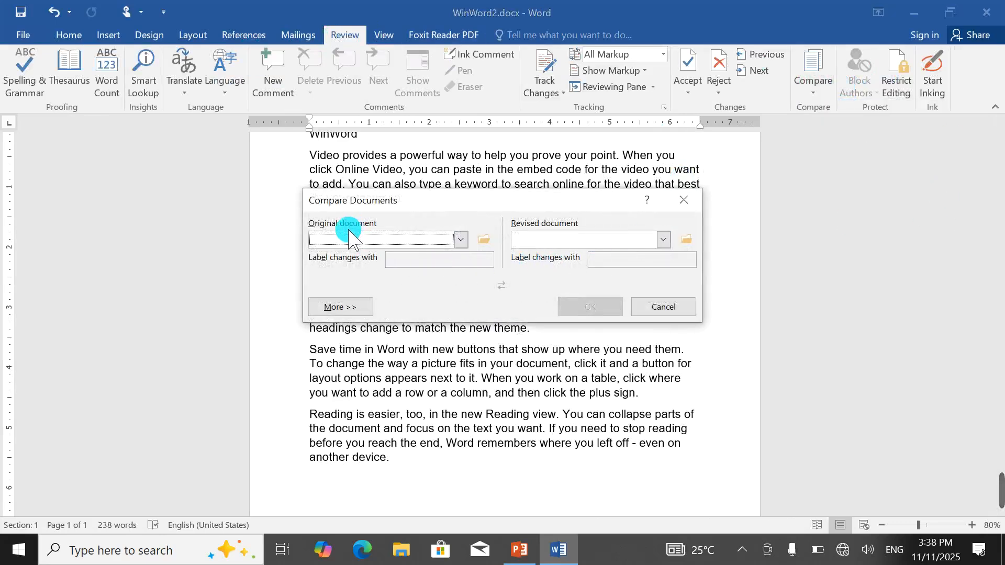
left_click(461, 239)
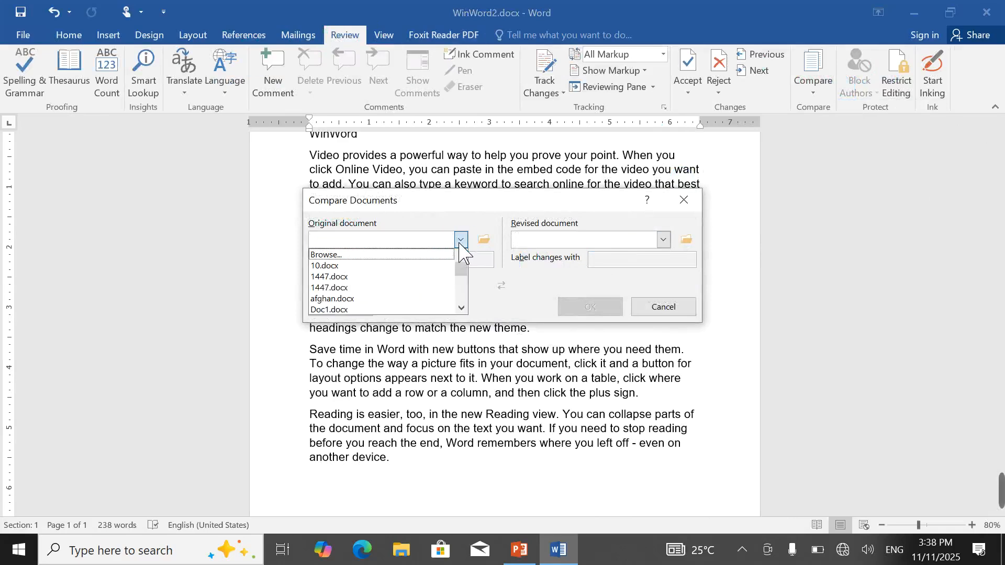
scroll(403, 291, "down", 2)
scroll(405, 293, "down", 4)
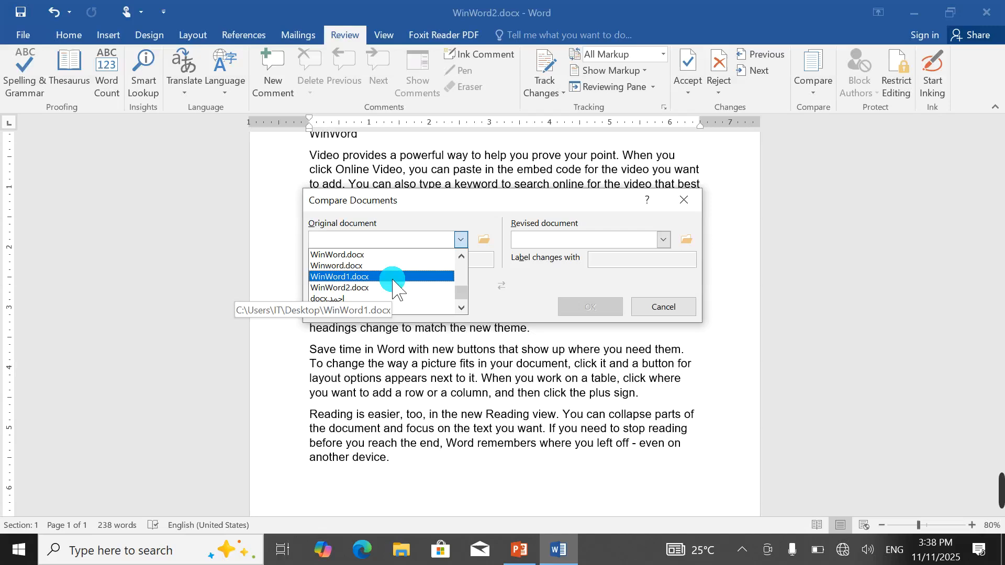
left_click(377, 287)
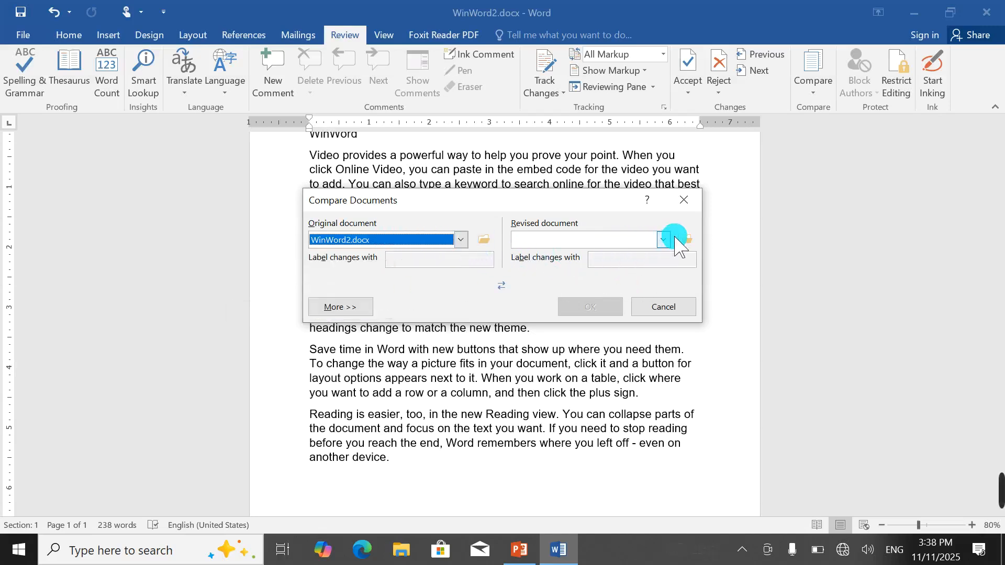
left_click(664, 239)
left_click(460, 243)
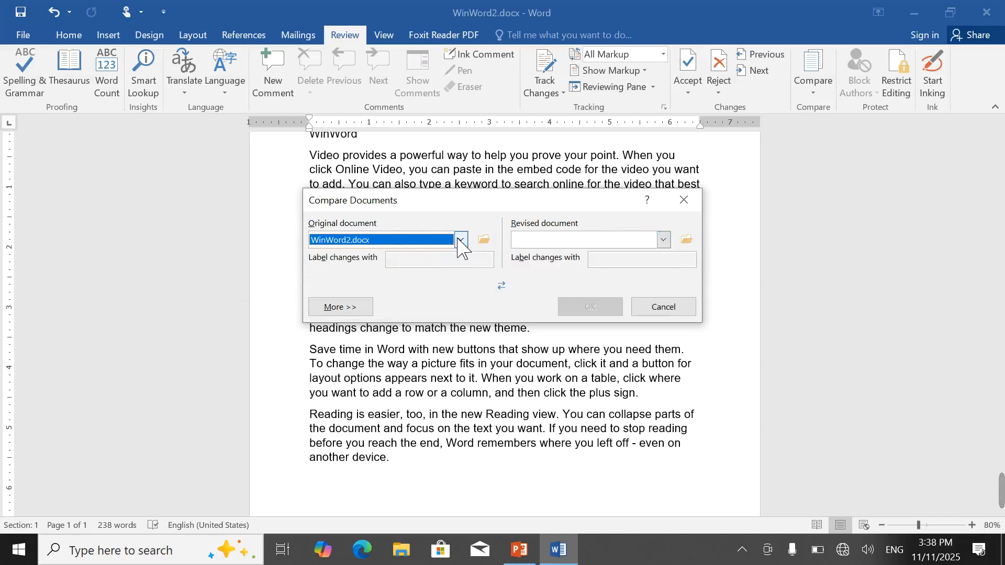
left_click(460, 239)
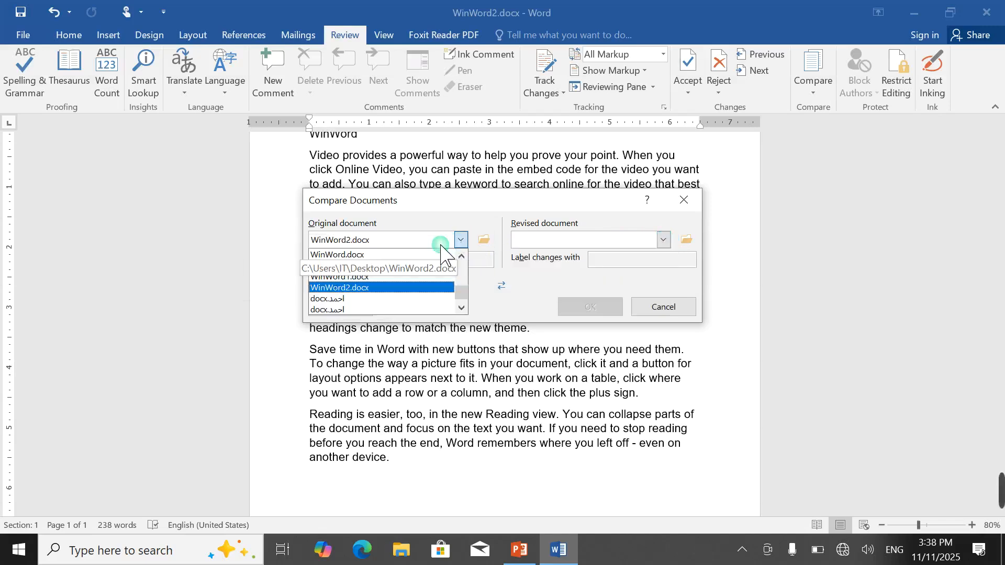
left_click(387, 277)
Step: Choose WinWord2.docx as the revised document and run the comparison
left_click(650, 241)
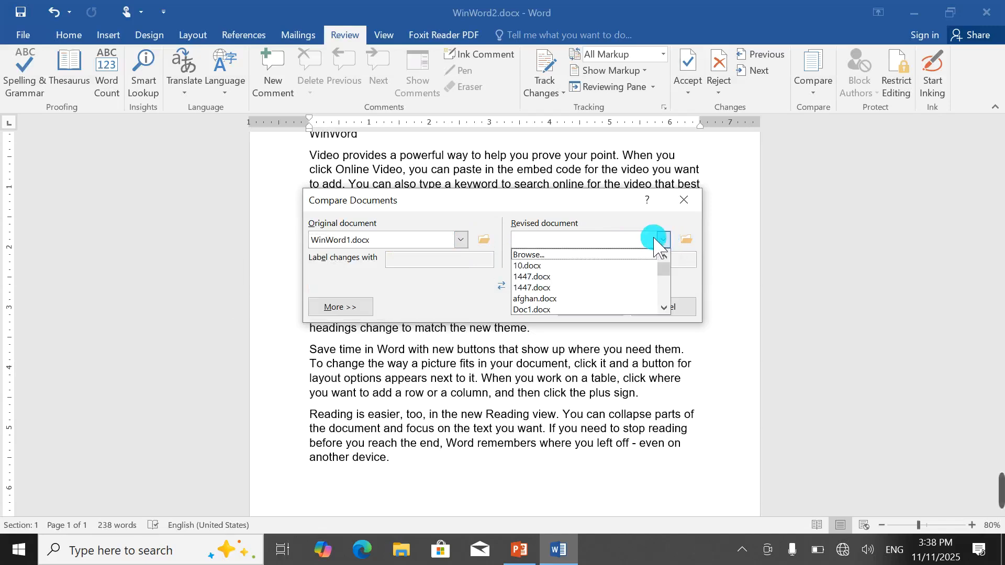
scroll(601, 280, "down", 4)
scroll(604, 287, "down", 6)
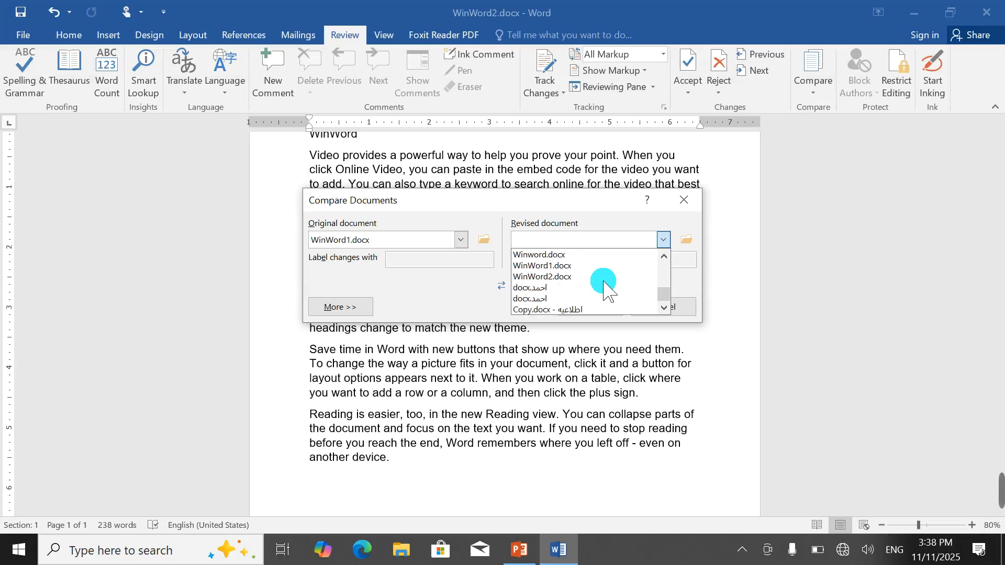
left_click(576, 276)
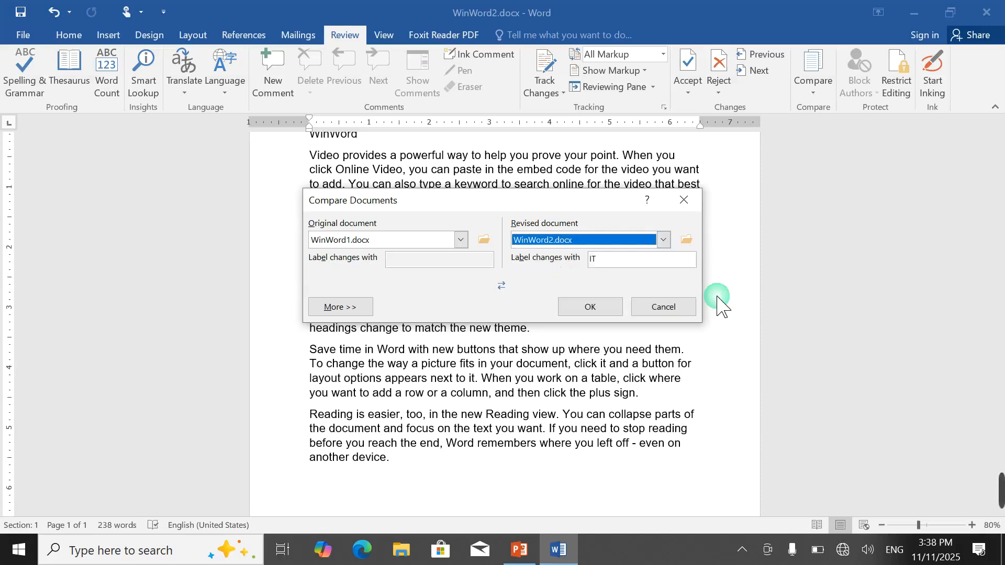
left_click(586, 309)
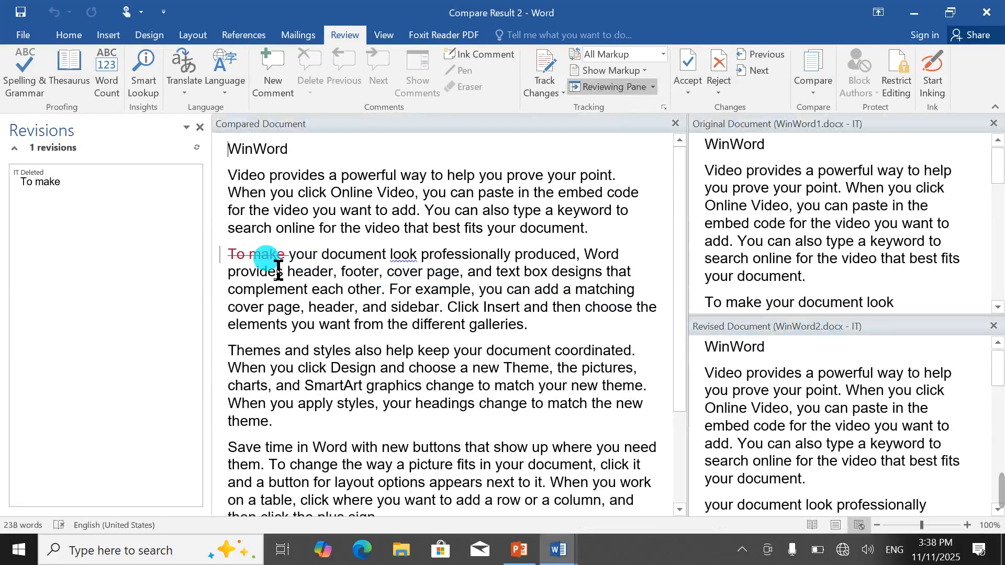
Step: Examine the deleted text marked in the compared document and view the Compare and Combine options
left_click_drag(291, 257, 195, 262)
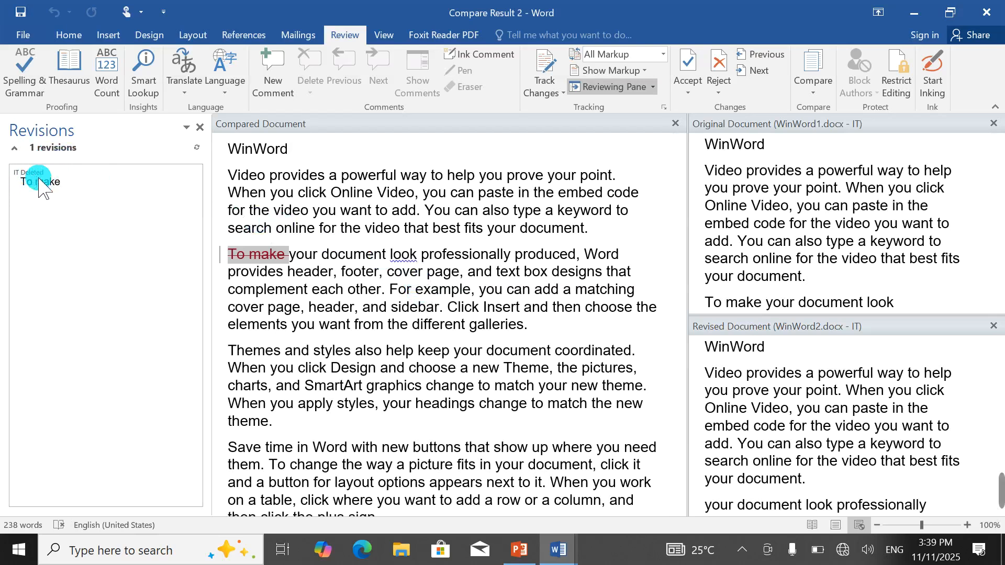
left_click(806, 89)
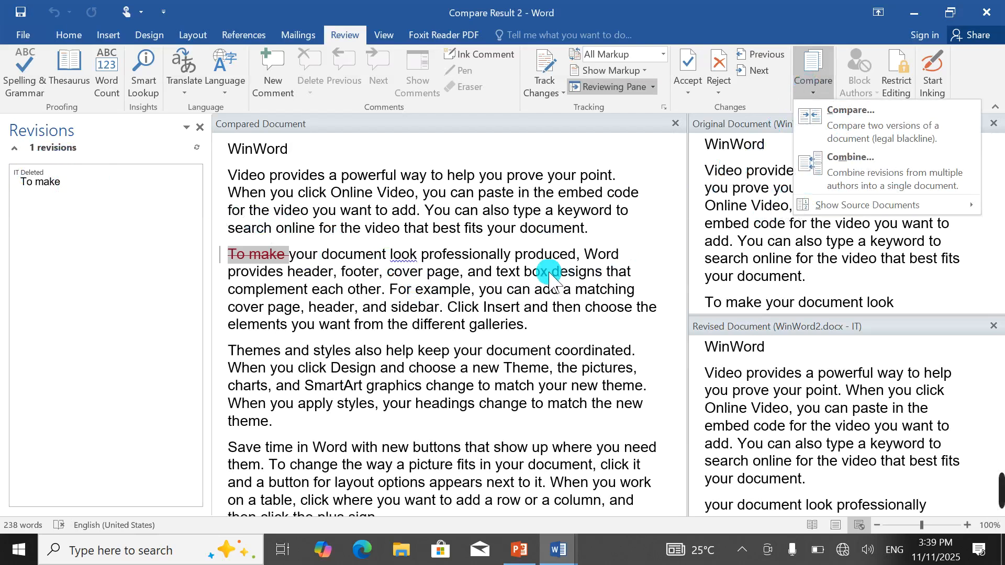
left_click(467, 269)
Step: Combine the revisions of two documents, with WinWord1.docx as the original and WinWord2.docx as the revised document
left_click(813, 74)
left_click(845, 156)
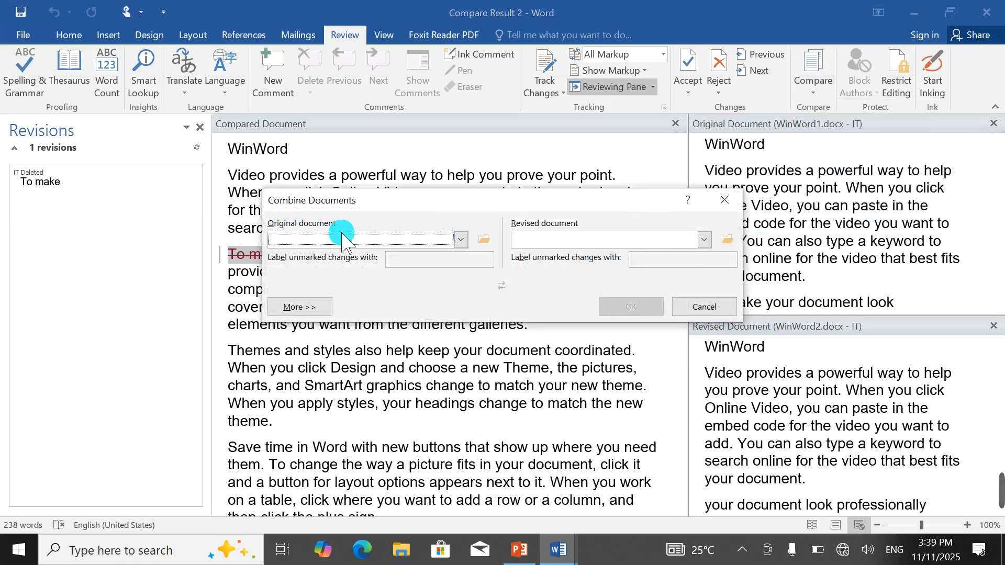
left_click(460, 239)
scroll(393, 293, "down", 5)
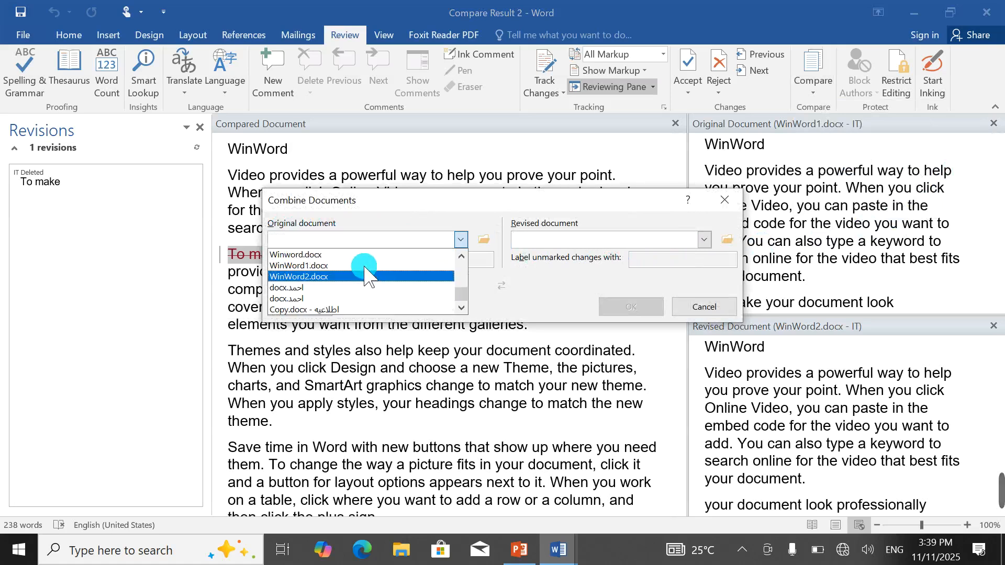
left_click(348, 265)
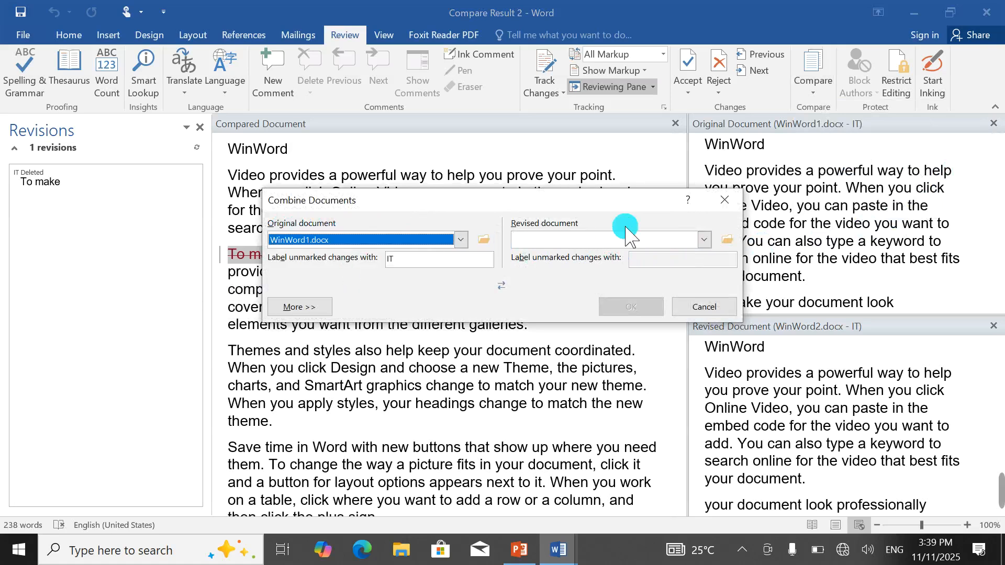
left_click(707, 241)
scroll(636, 285, "down", 3)
scroll(636, 285, "down", 3)
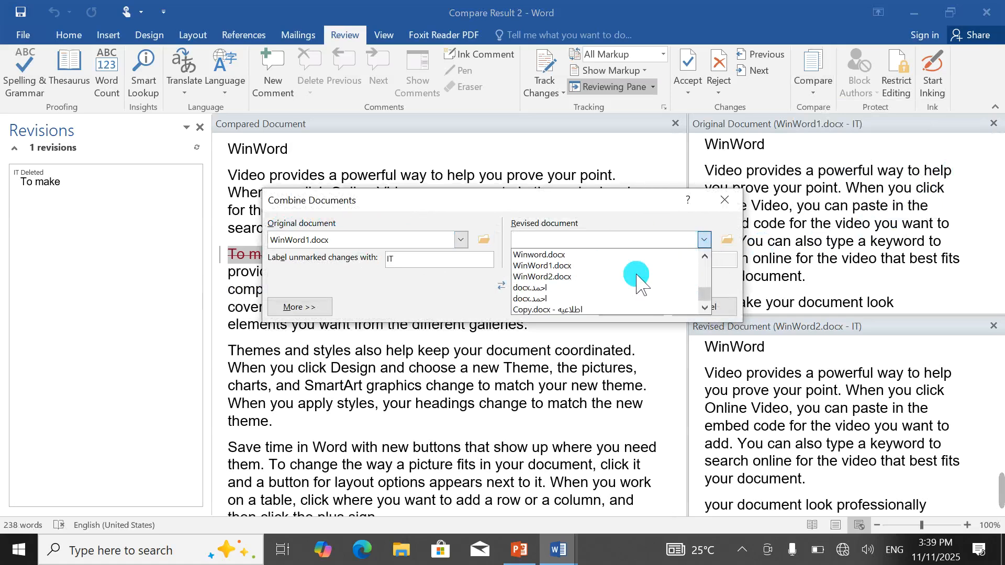
left_click(581, 276)
left_click(632, 307)
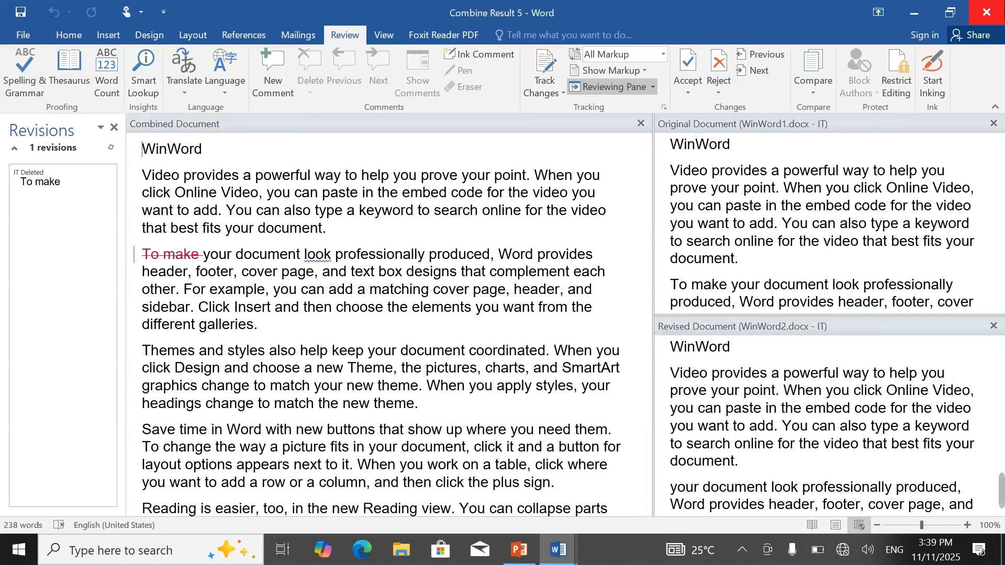
Step: Close the combined and compared result documents without saving them
left_click(986, 12)
left_click(511, 307)
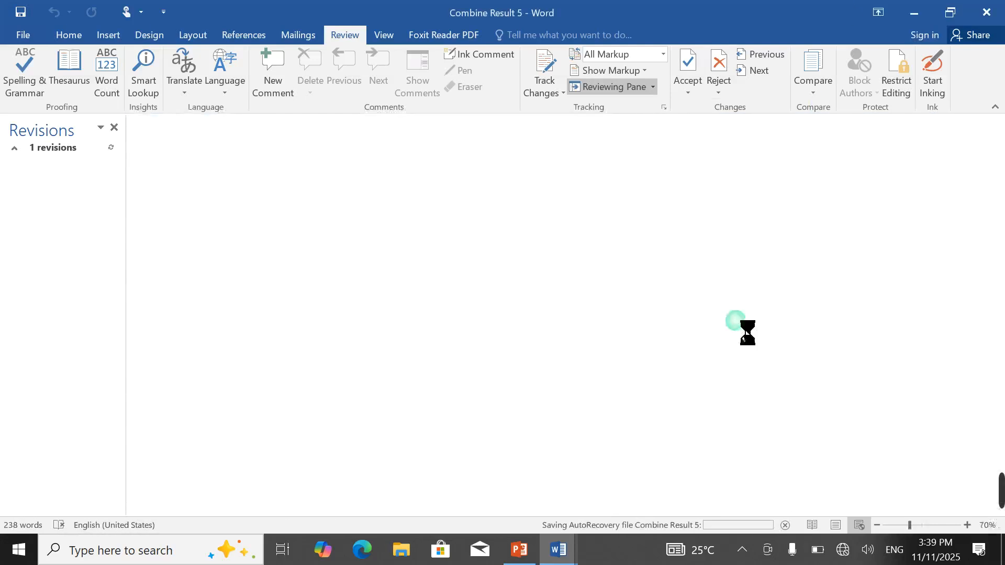
left_click(987, 12)
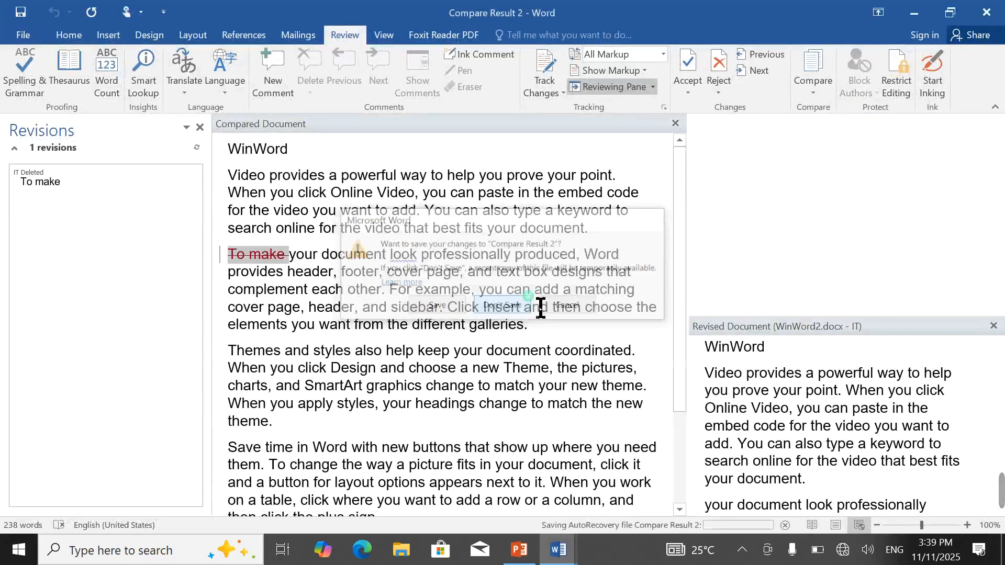
left_click(513, 306)
scroll(548, 257, "up", 3)
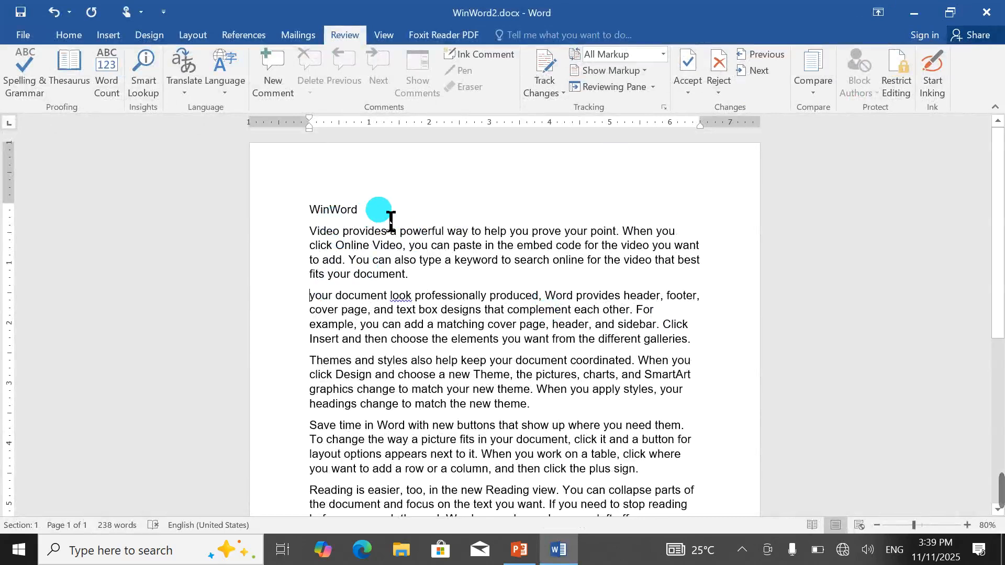
Step: Minimize the WinWord2.docx window and close the open PowerPoint presentation without saving it
left_click(914, 12)
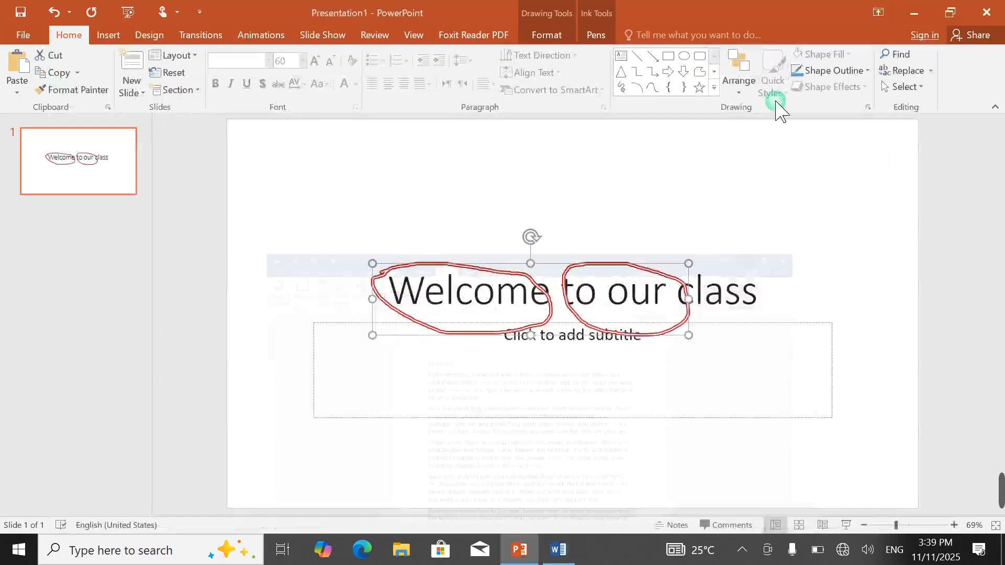
left_click(997, 12)
left_click(489, 307)
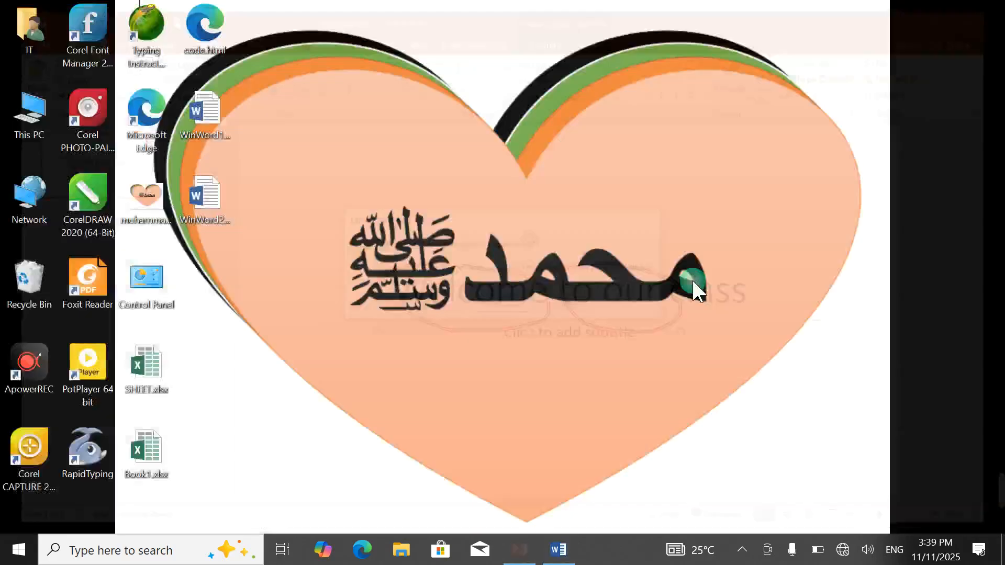
Step: View the text of WinWord2.docx and WinWord1.docx in turn, closing each document
double_click(204, 202)
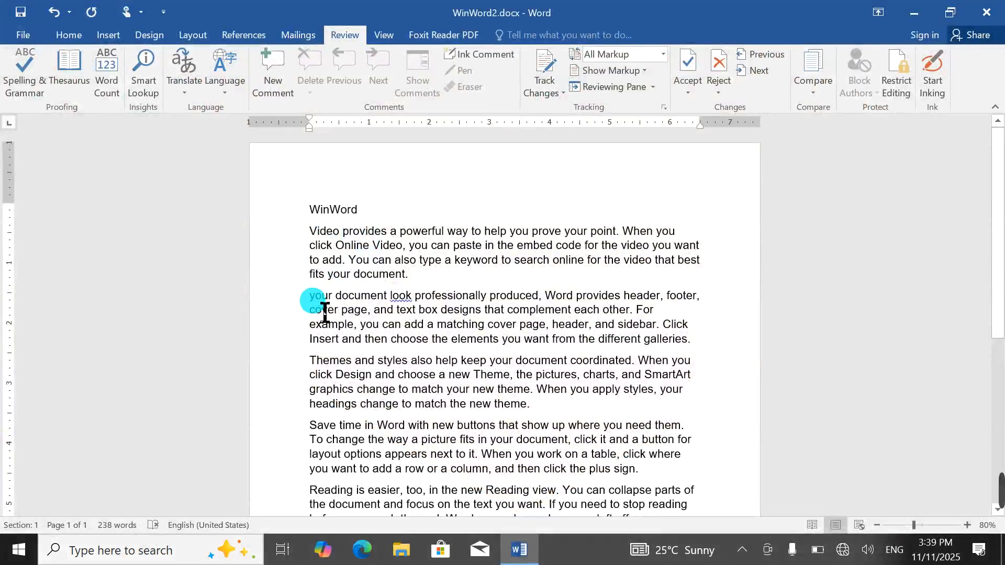
left_click(971, 15)
double_click(203, 117)
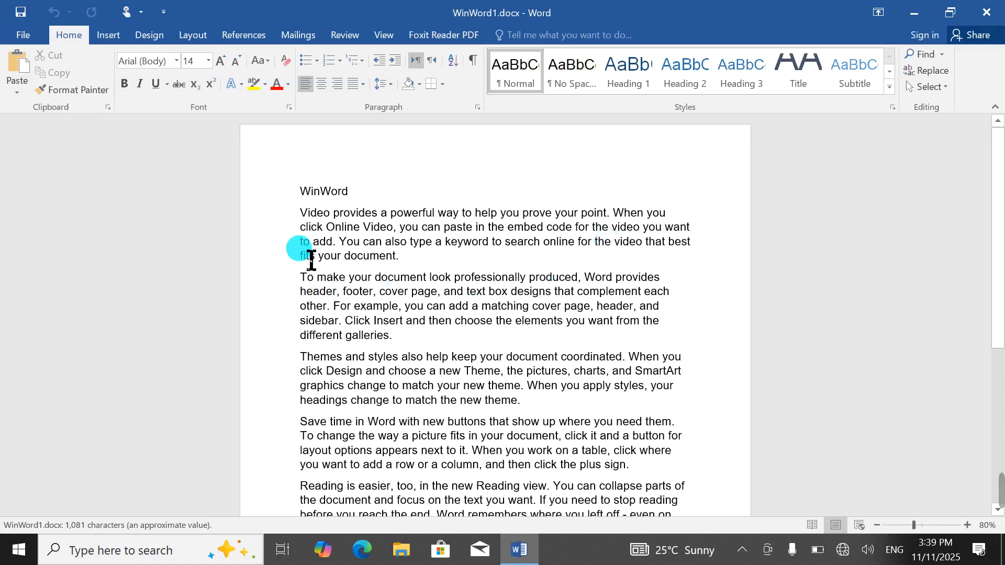
left_click(986, 11)
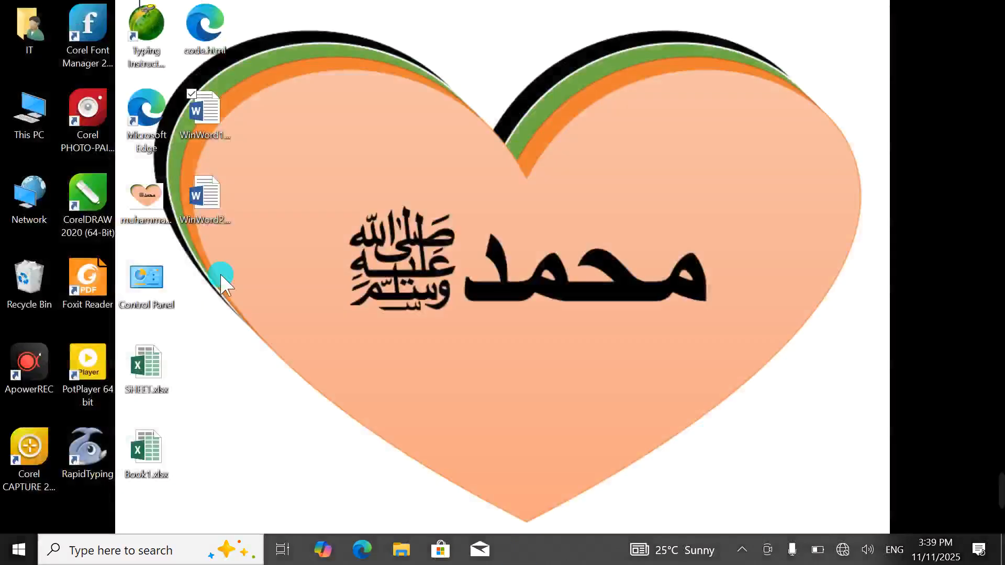
Step: Reopen WinWord2.docx and combine revisions with WinWord1.docx as the original and WinWord2.docx as the revised document
double_click(220, 193)
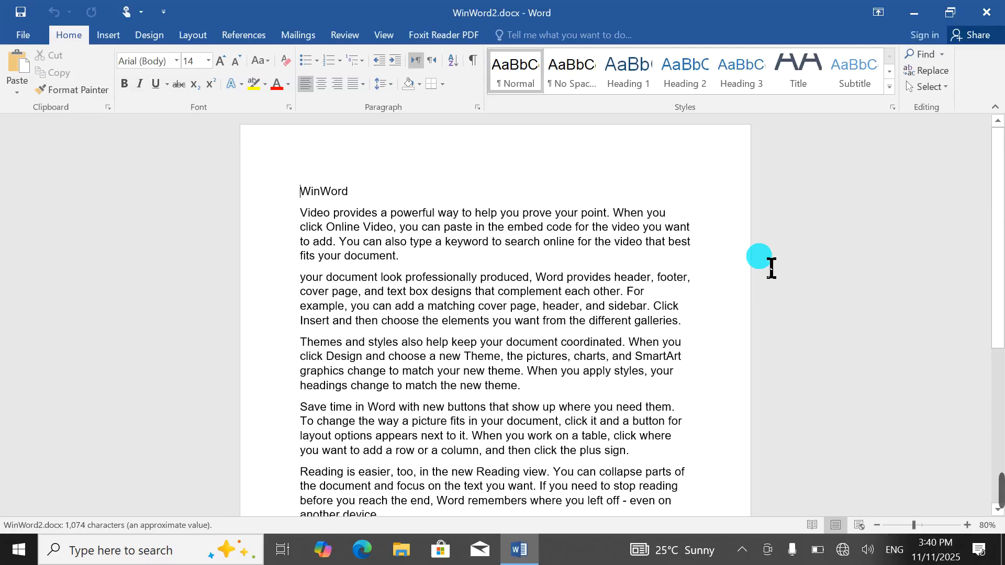
left_click(340, 34)
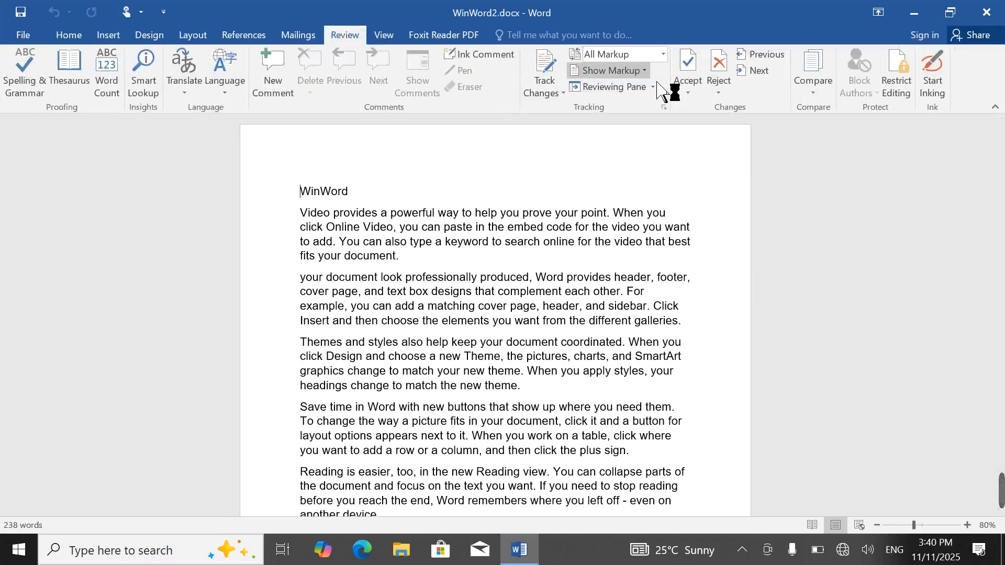
left_click(812, 78)
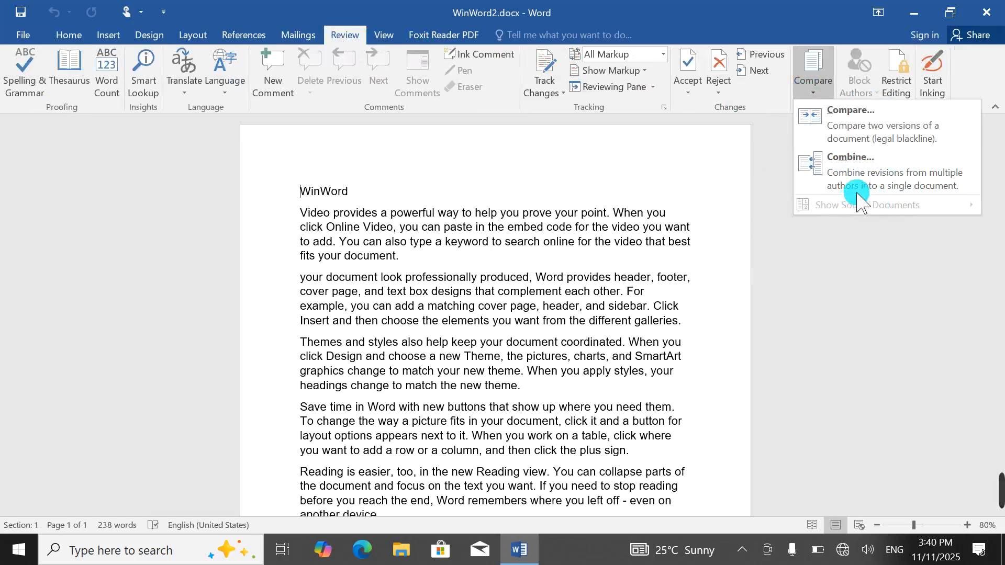
left_click(888, 179)
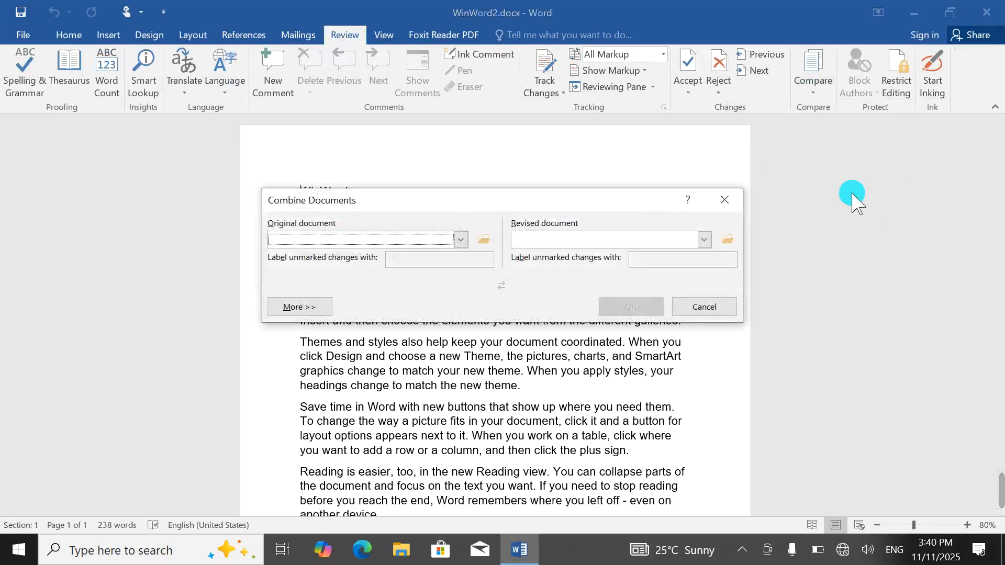
left_click(461, 239)
scroll(348, 274, "down", 5)
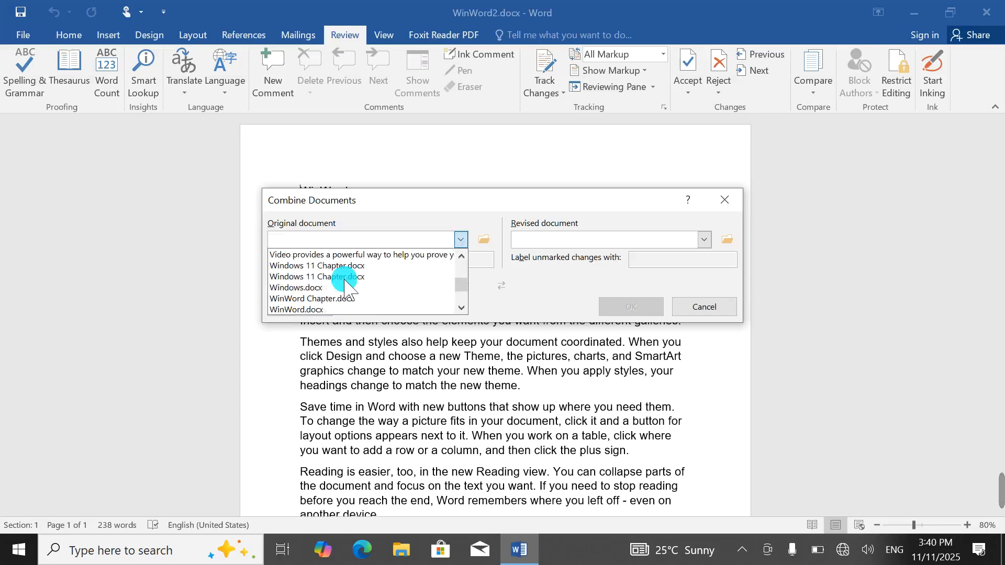
left_click(341, 267)
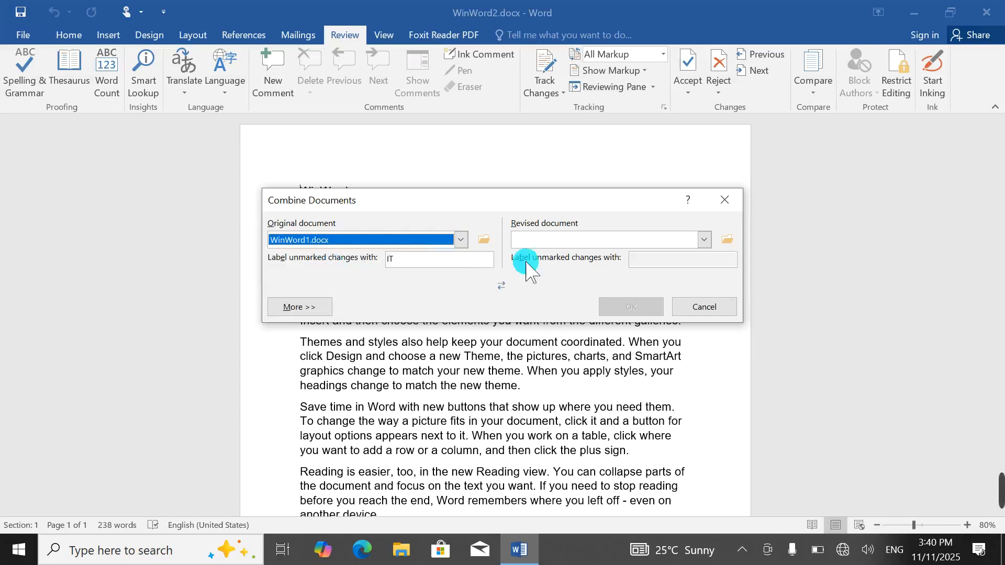
left_click(704, 240)
scroll(557, 278, "down", 5)
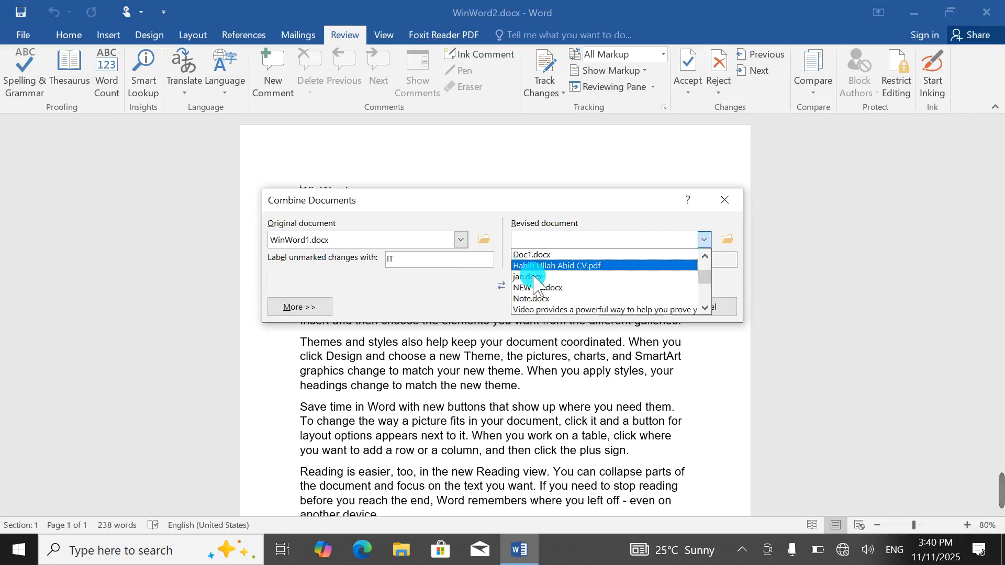
left_click(560, 286)
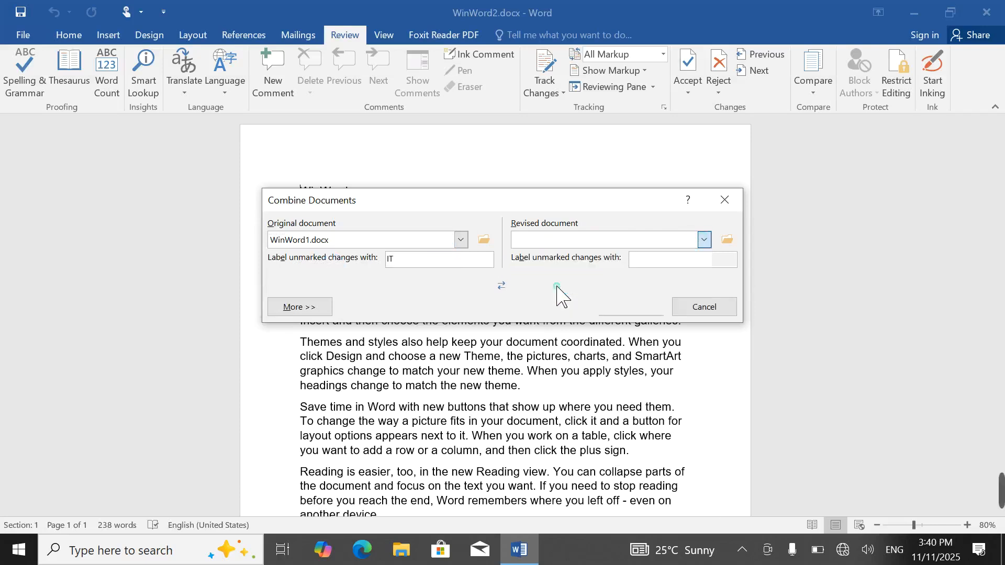
left_click(660, 308)
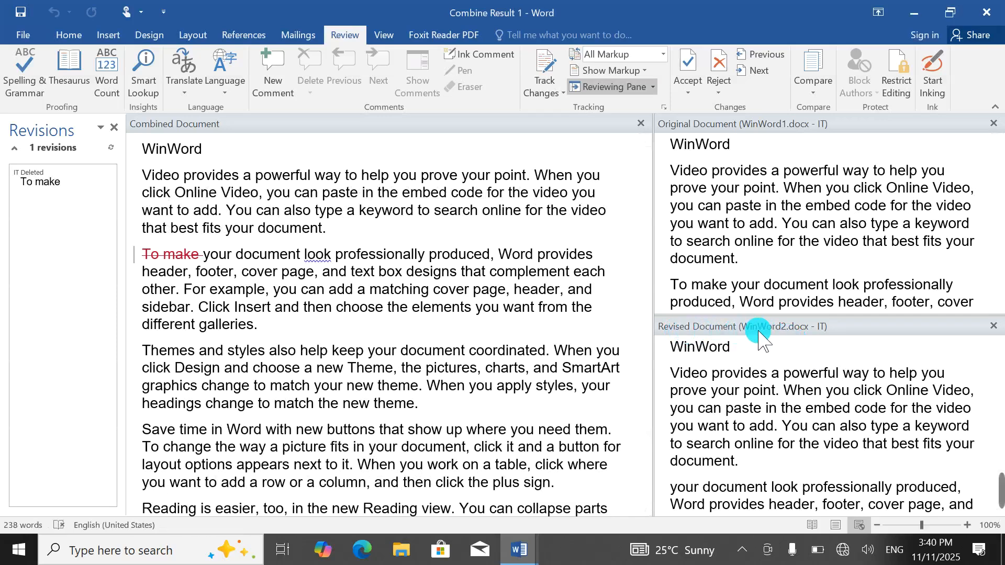
Step: Review the combined document against its two source documents and close the list of revisions
scroll(789, 397, "down", 10)
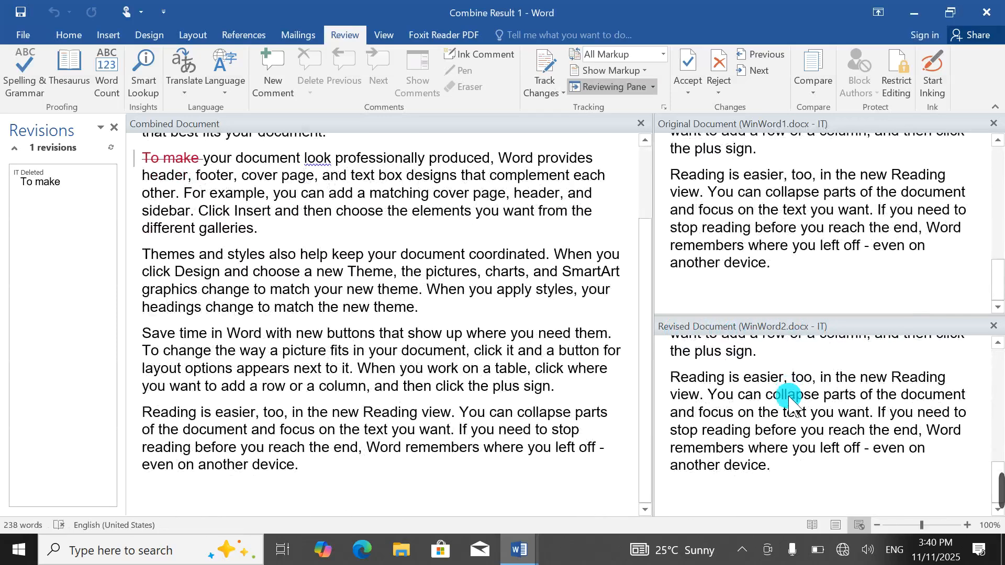
scroll(790, 397, "up", 10)
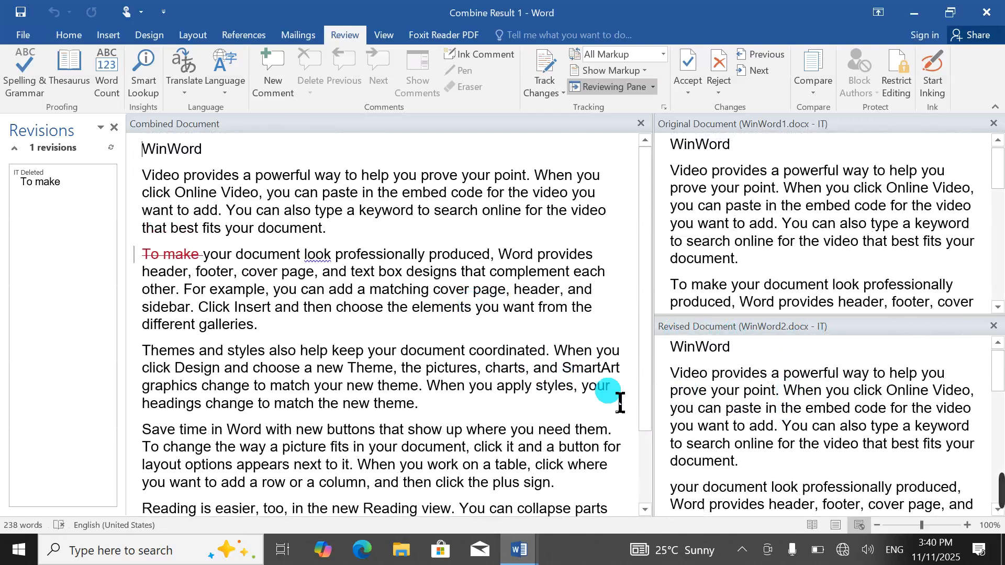
scroll(758, 422, "down", 5)
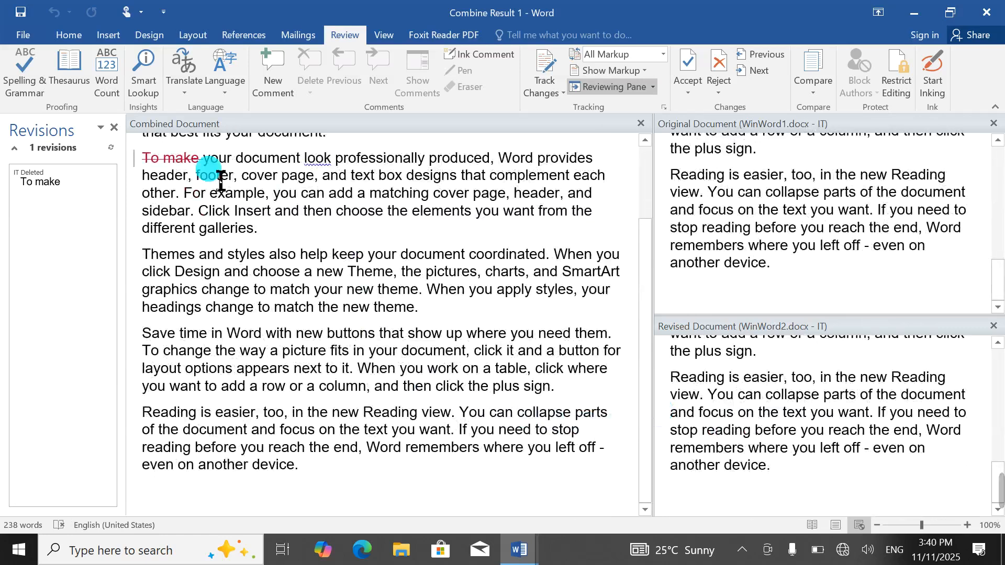
left_click(114, 127)
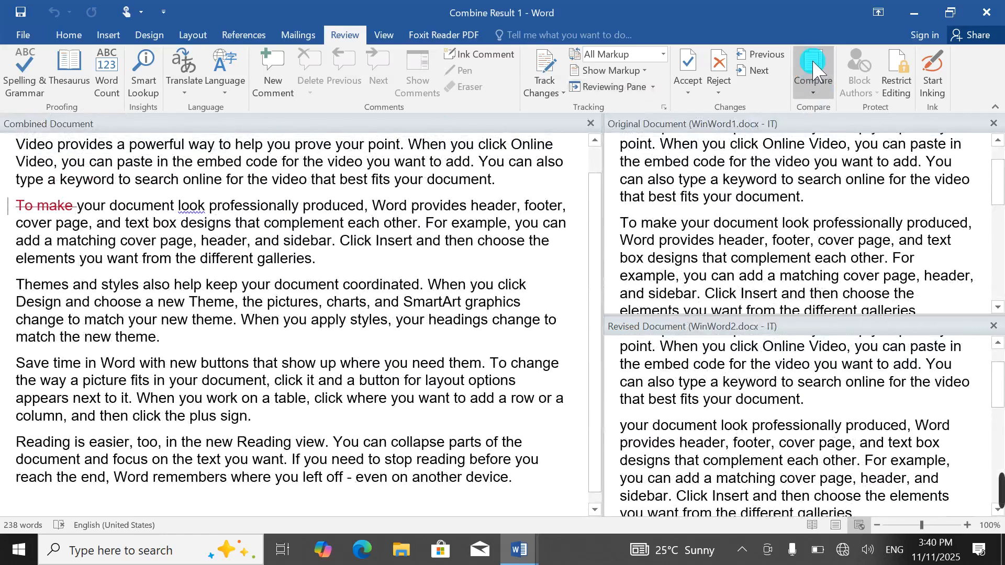
Step: View the Compare and Combine options and close the side-by-side source view, leaving only the combined document
left_click(821, 90)
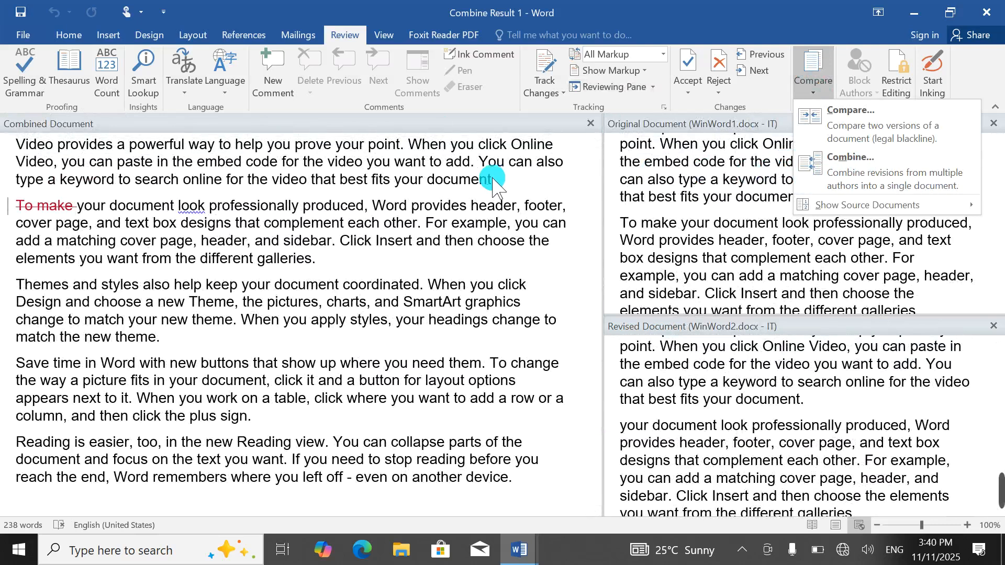
left_click(867, 167)
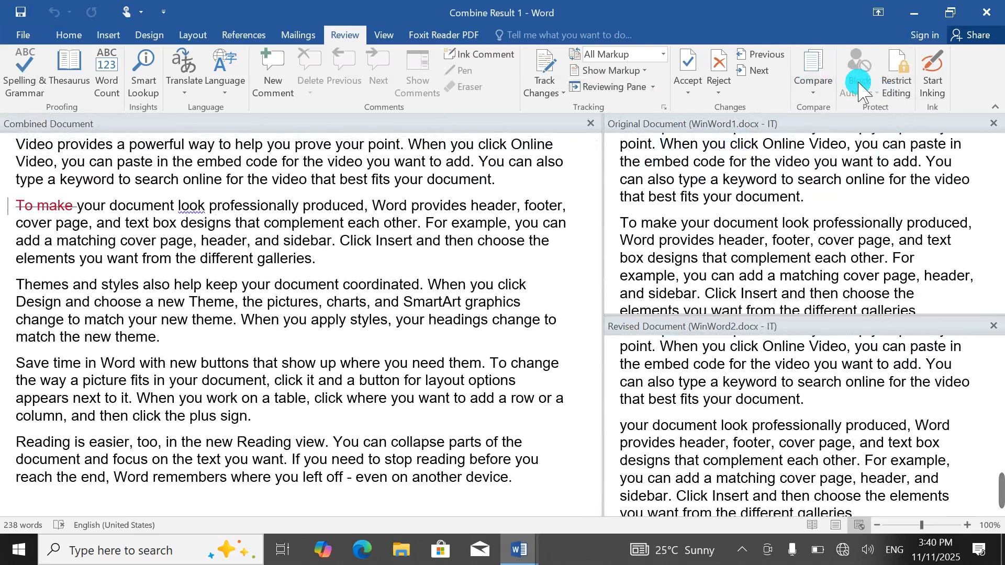
scroll(406, 318, "up", 1)
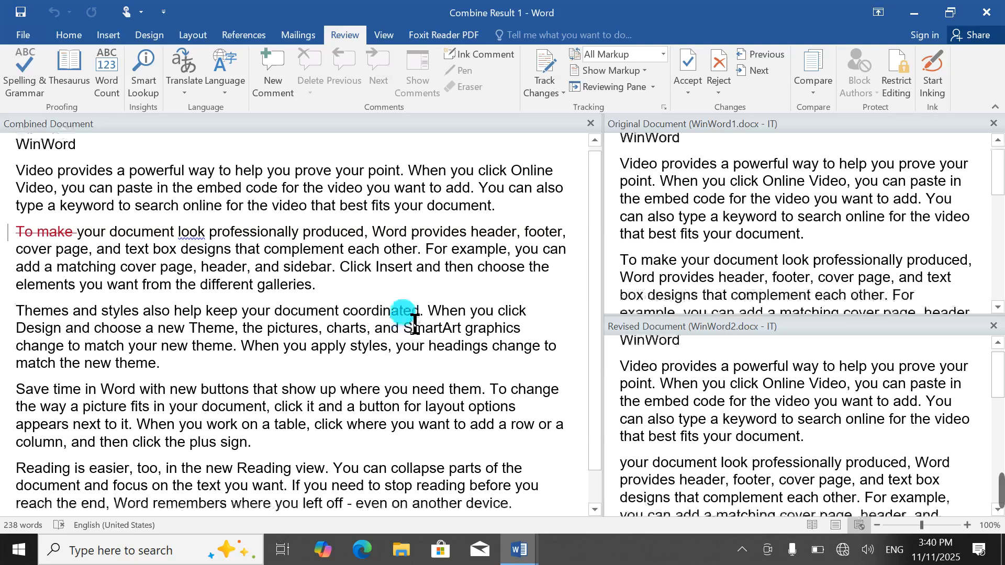
left_click(590, 125)
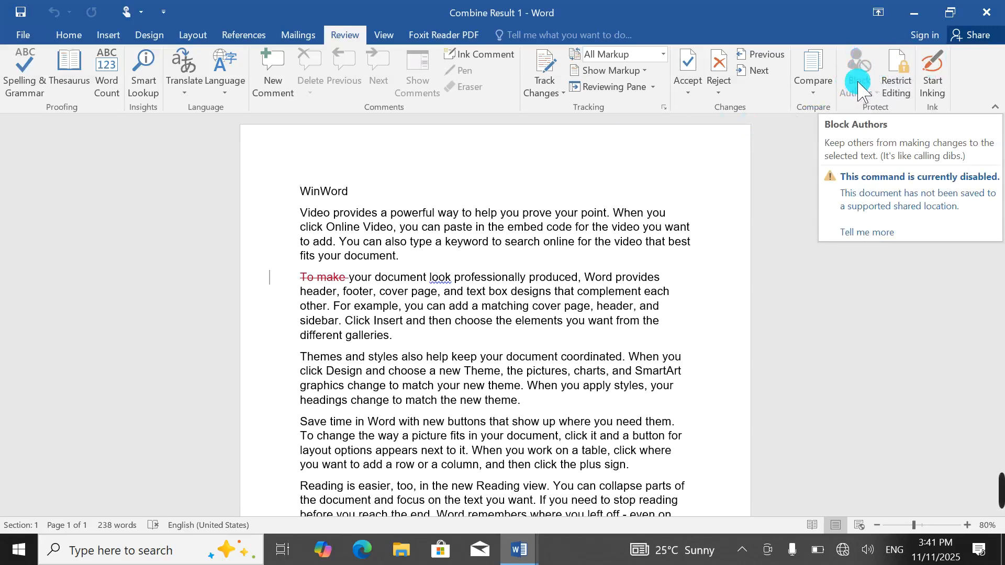
Step: Restrict the combined document to selected styles and No changes (Read only) with an Everyone exception, and enforce it with a protection password
left_click(906, 74)
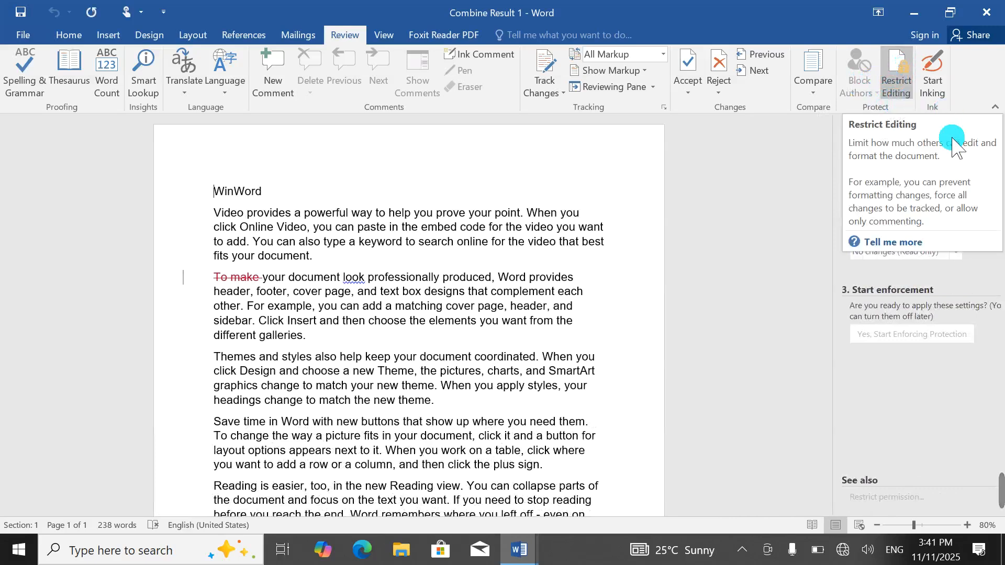
left_click(360, 277)
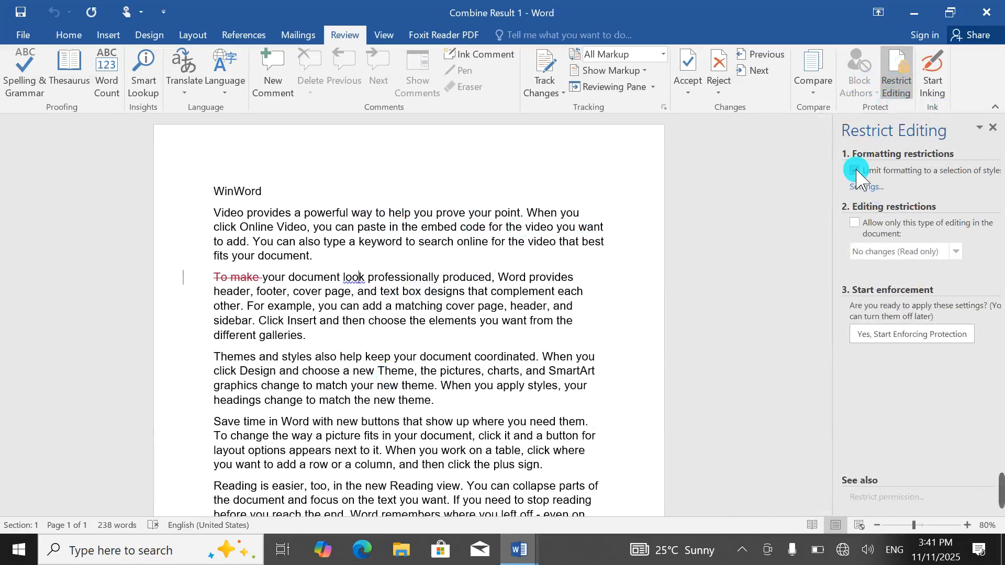
left_click(855, 223)
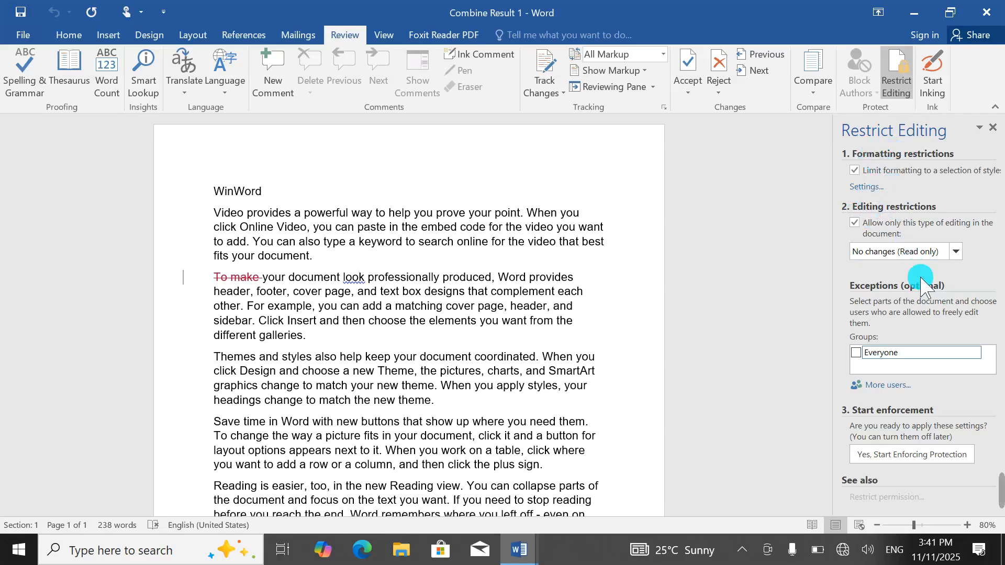
left_click(856, 352)
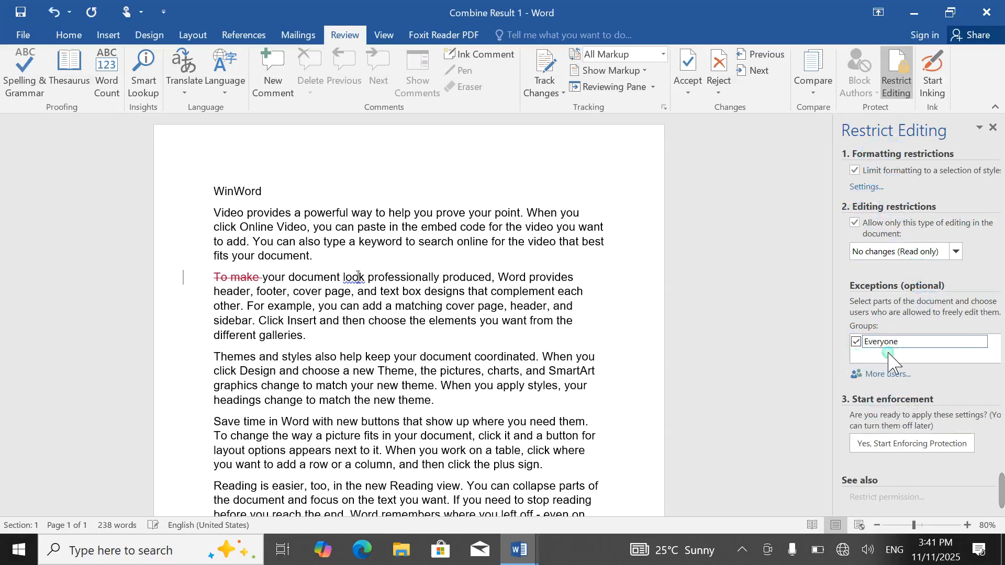
left_click(947, 443)
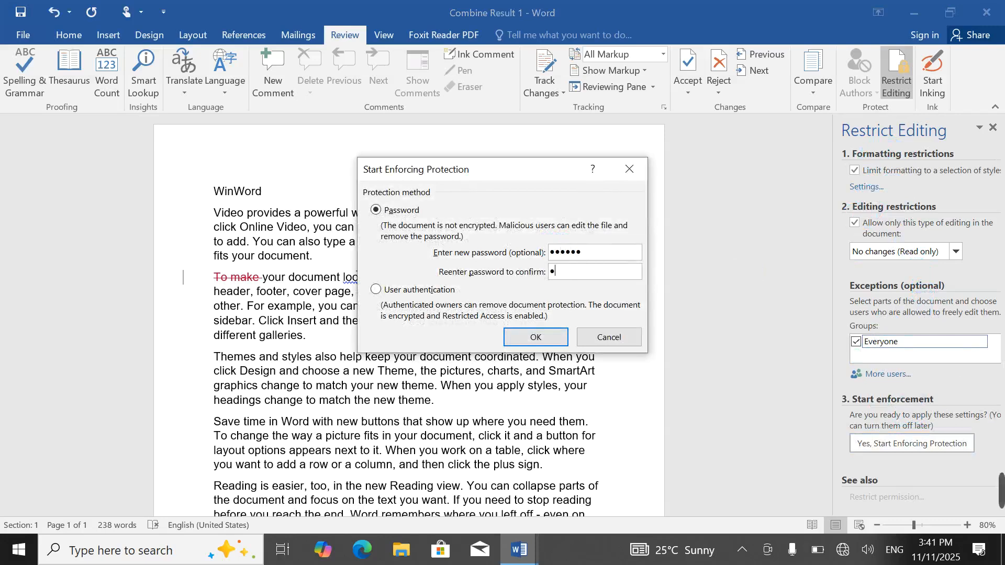
key("Return")
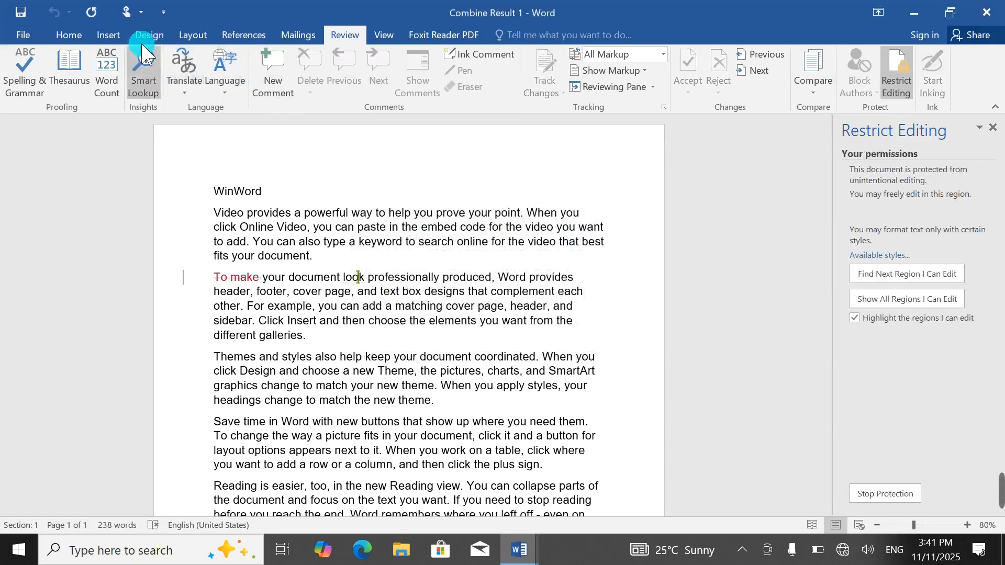
Step: Try to edit text in the first two paragraphs of the protected document and check which Home and Insert commands are available
left_click(69, 35)
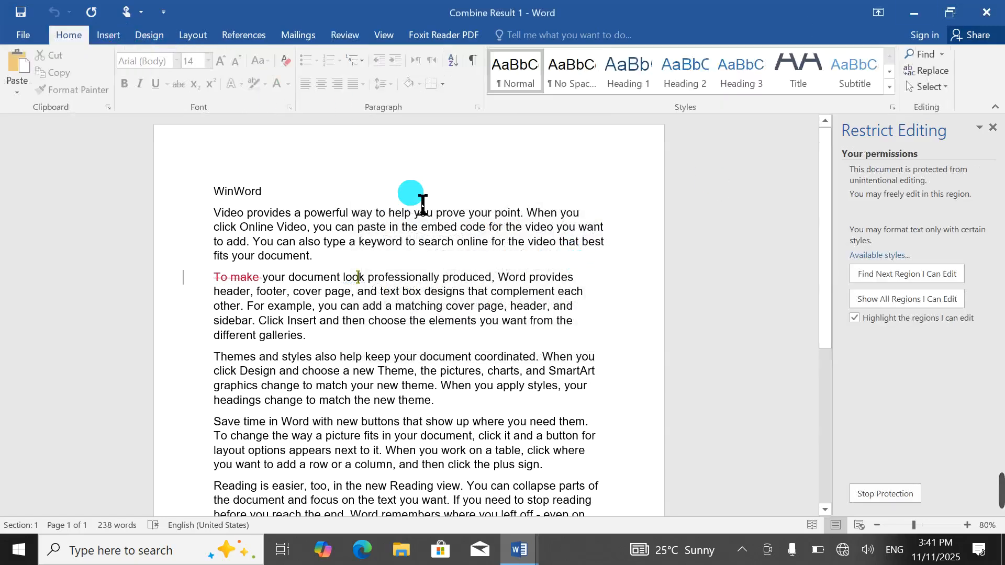
double_click(338, 242)
triple_click(367, 231)
left_click(375, 239)
left_click(420, 306)
key("Down")
key("Down")
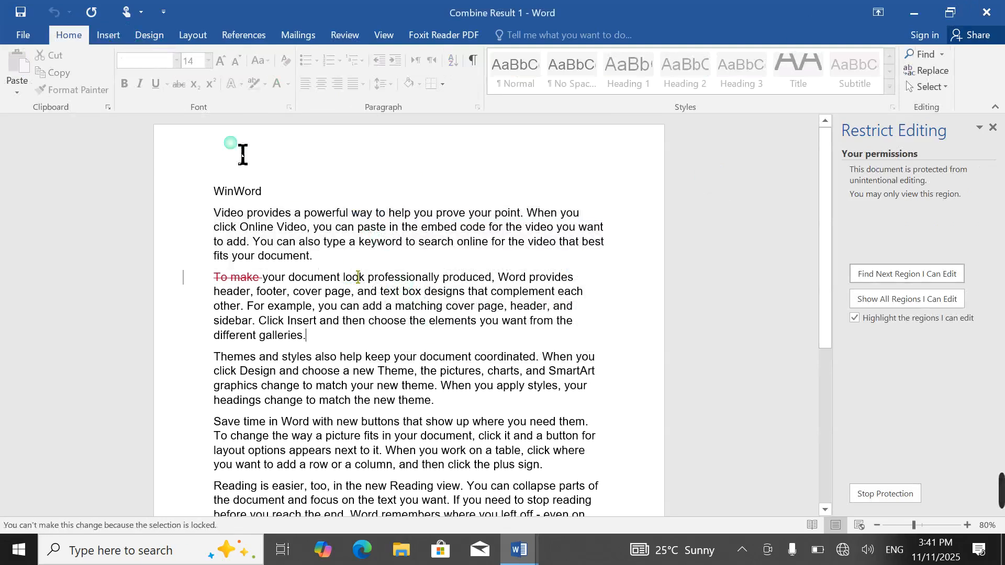
left_click(100, 36)
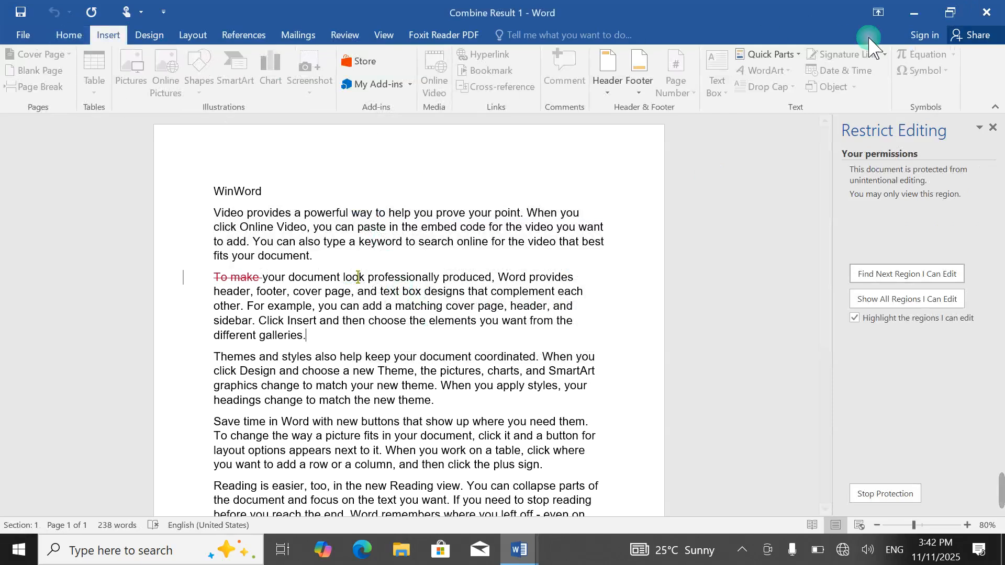
Step: Hide the editing restriction settings and try to delete text at the end of the first paragraph
left_click(994, 128)
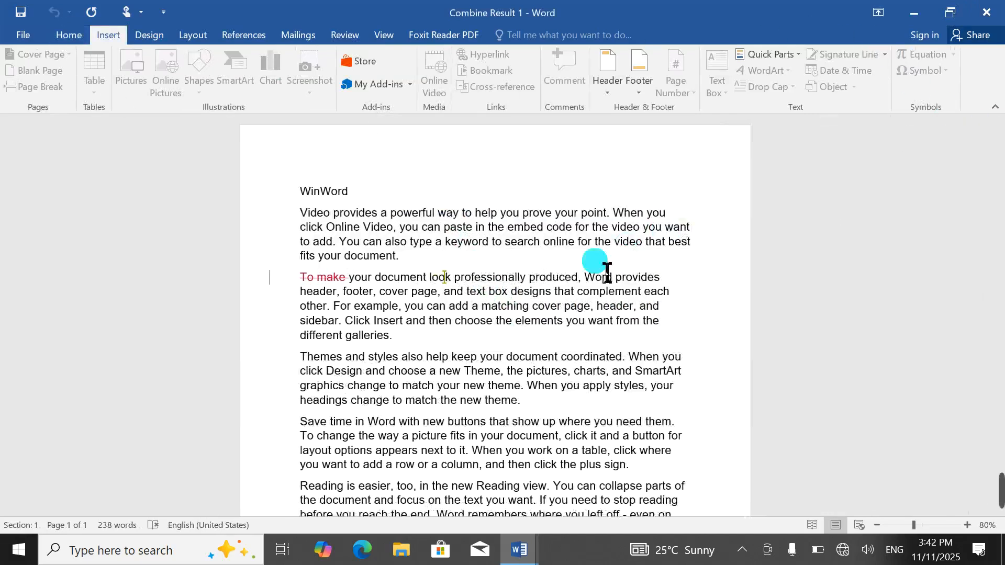
double_click(674, 262)
key("BackSpace")
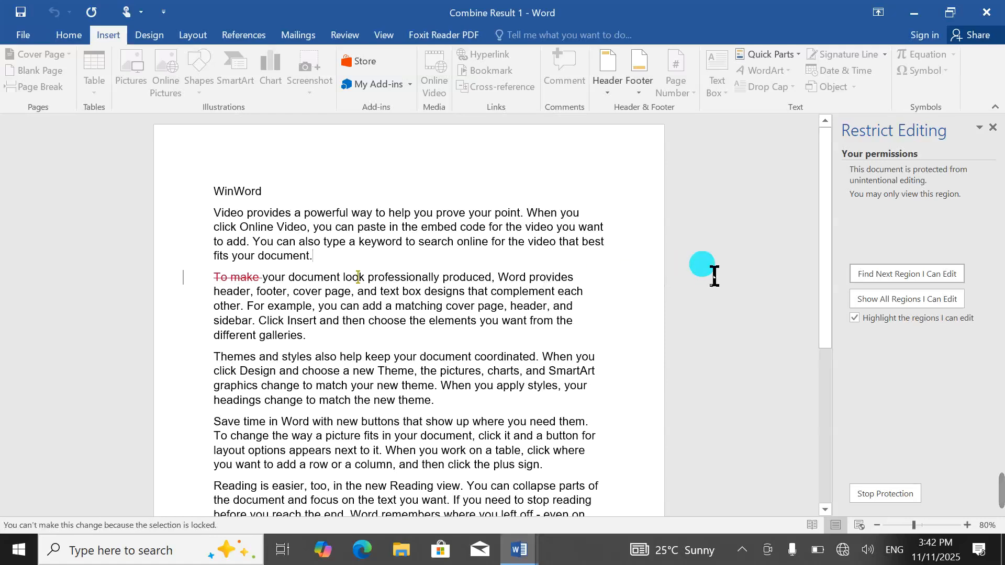
Step: Stop the document protection by entering the protection password
left_click(889, 495)
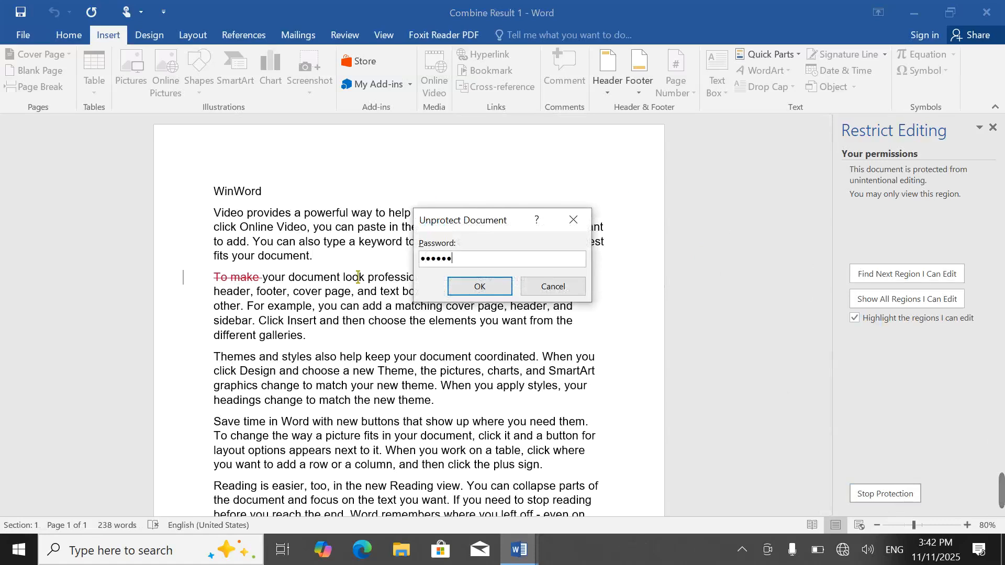
key("Return")
Step: Insert fsdfsdfsdf after "galleries." and sdfsdfsdf inside "professionally", and close the editing restriction settings
type("fsdfsdfsdf")
left_click(429, 277)
type("sdfsdfsdf")
left_click(68, 35)
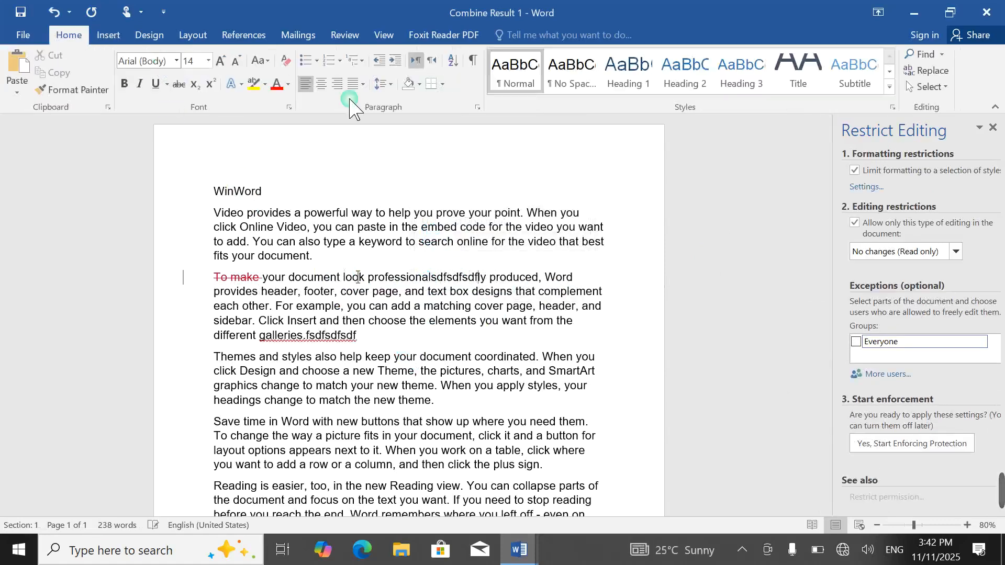
left_click(992, 129)
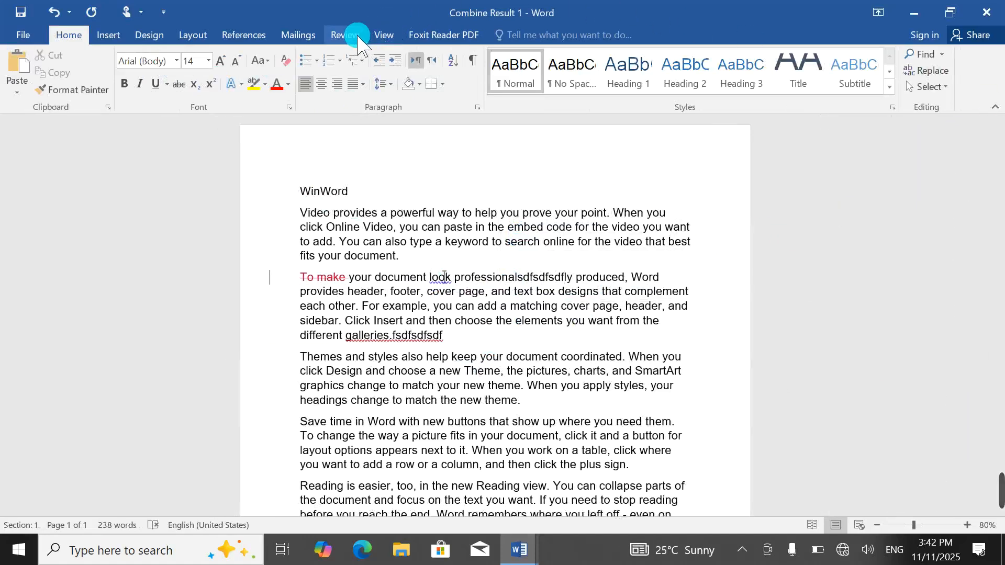
left_click(356, 37)
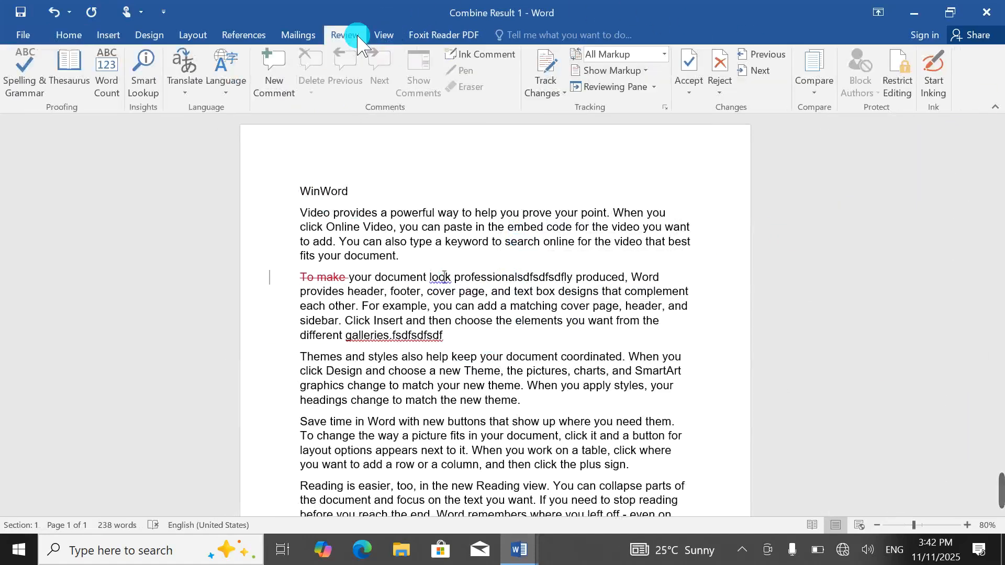
Step: Create a new blank document and turn on inking in it
left_click(932, 84)
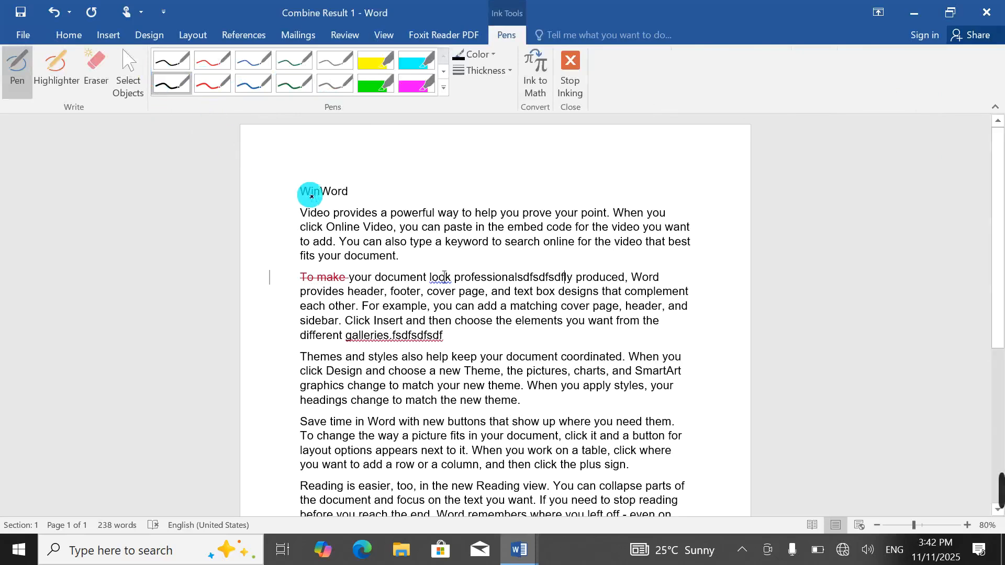
key("ctrl+n")
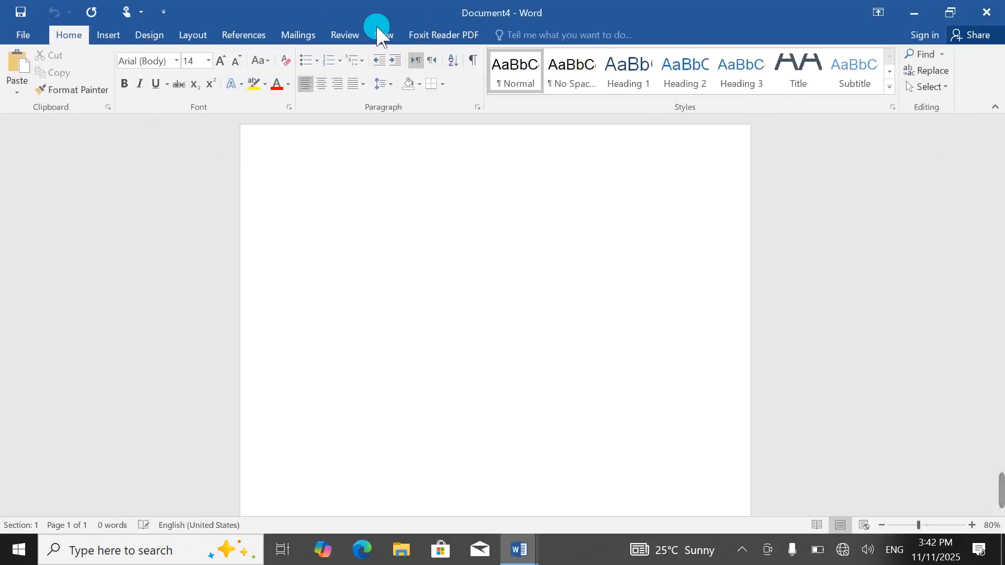
left_click(340, 36)
left_click(939, 92)
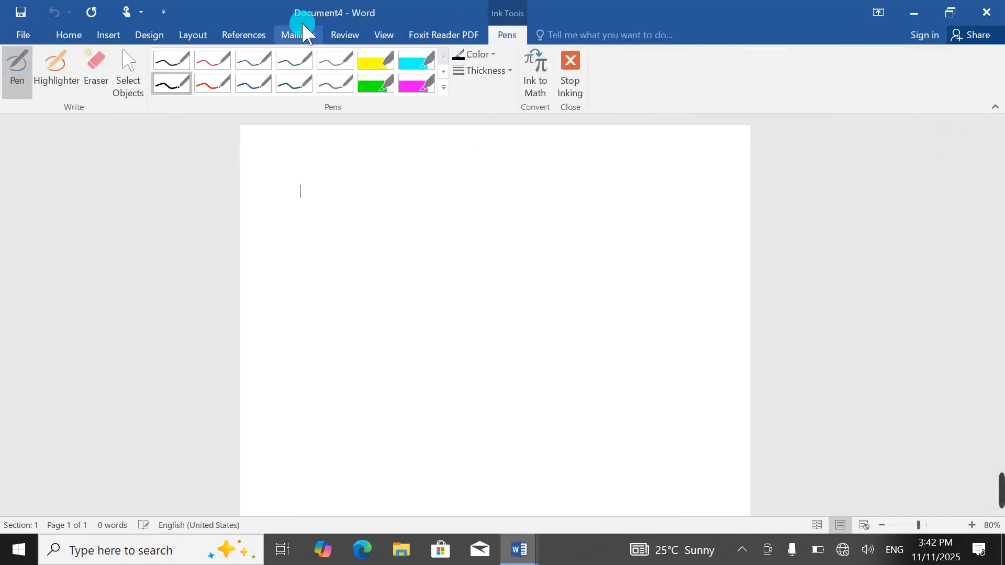
Step: Draw several freehand black pen strokes across the upper half of the blank page
left_click(16, 84)
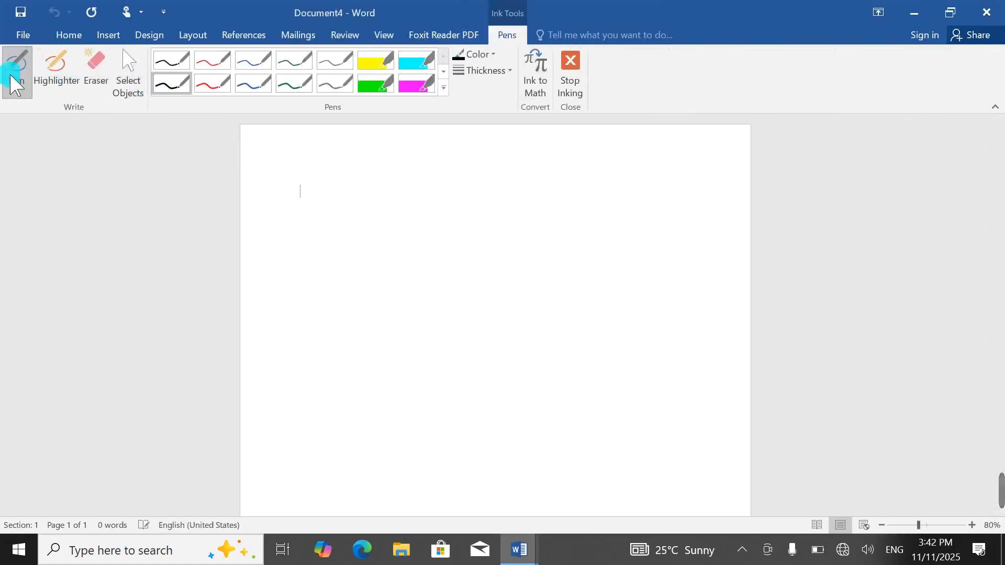
left_click_drag(554, 258, 464, 206)
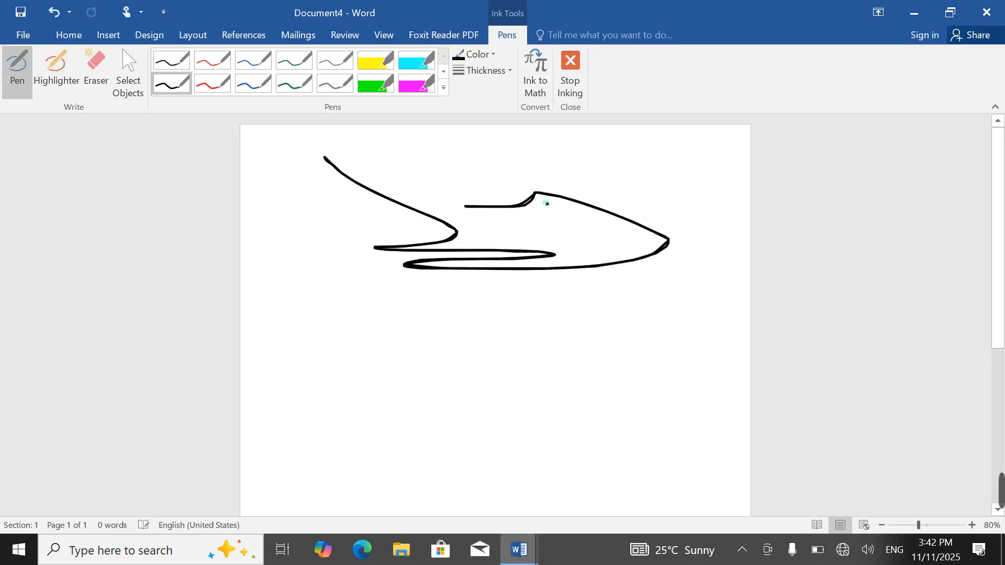
left_click_drag(413, 310, 503, 390)
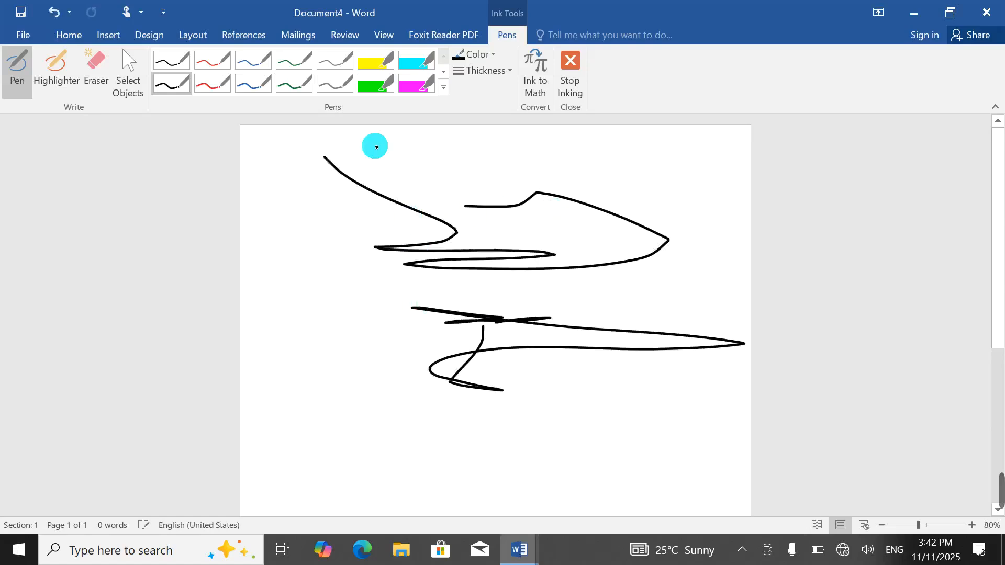
left_click_drag(447, 192, 475, 167)
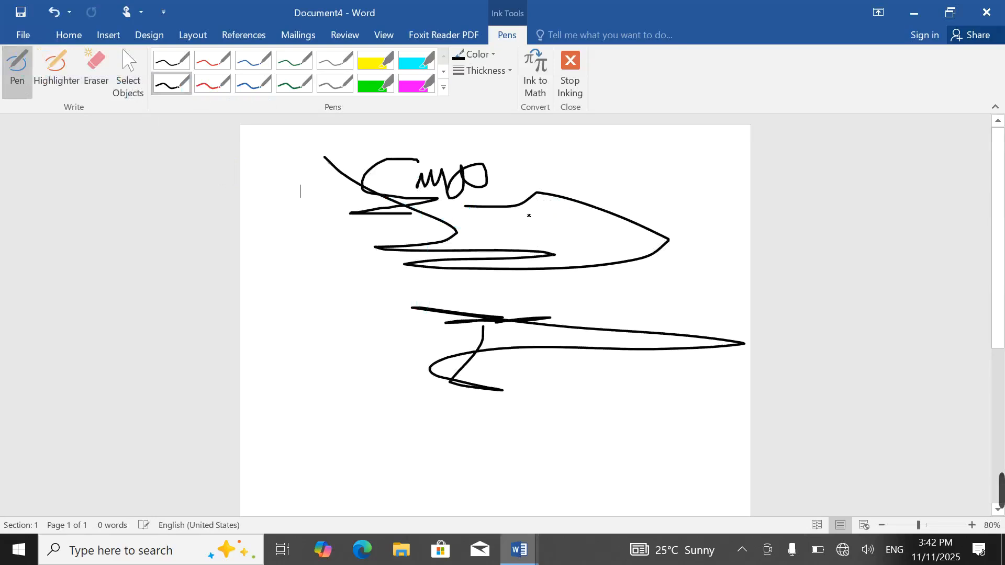
left_click_drag(412, 215, 529, 231)
Step: Draw three yellow highlighter strokes diagonally across the black drawing
left_click(56, 71)
mouse_move(303, 188)
left_mouse_down()
mouse_move(520, 223)
mouse_move(591, 279)
left_mouse_up()
left_click_drag(252, 220, 628, 340)
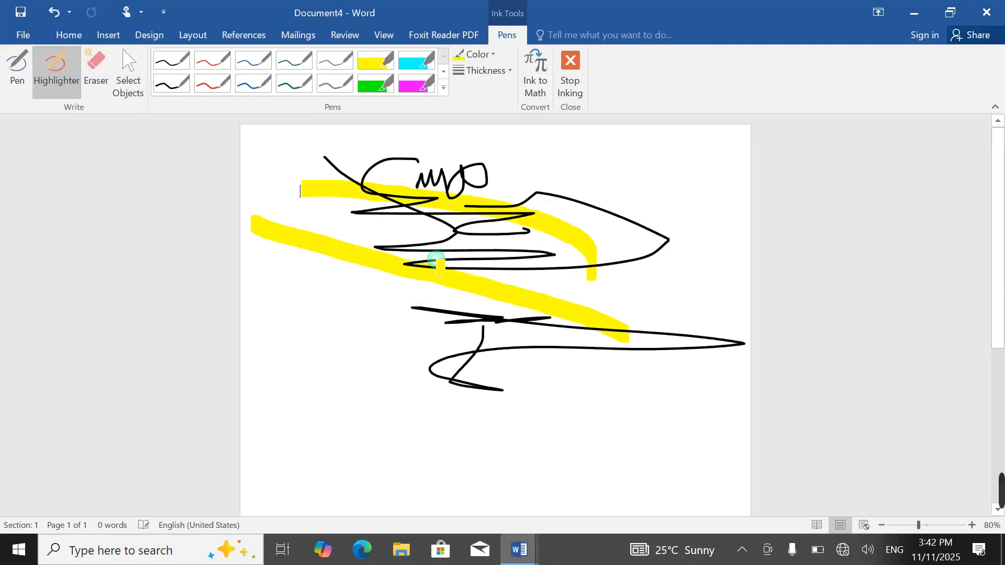
left_click_drag(348, 204, 617, 273)
Step: Add thin red pen lines and looping magenta highlighter strokes over the lower part of the drawing
left_click(211, 63)
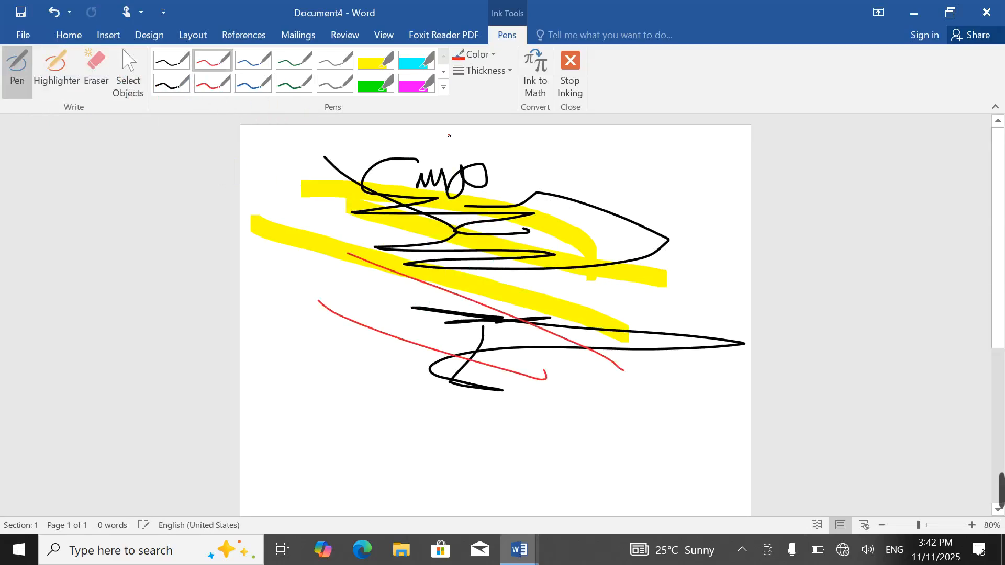
left_click(416, 84)
left_click_drag(397, 257, 748, 374)
mouse_move(584, 240)
left_mouse_down()
mouse_move(455, 334)
mouse_move(612, 293)
mouse_move(450, 450)
left_mouse_up()
Step: Select an area of the drawing with Select Objects, and erase all the ink strokes from the page
left_click(133, 78)
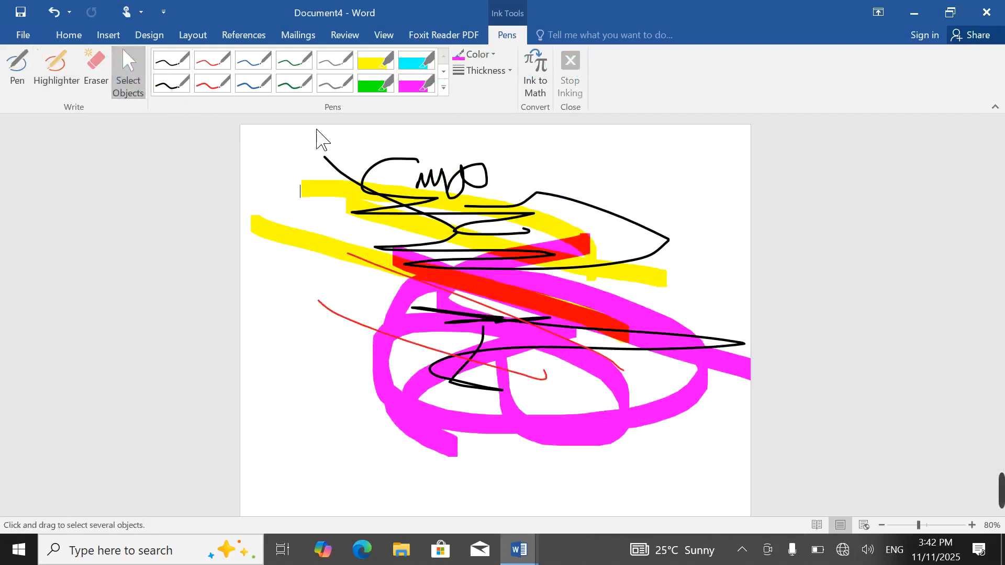
mouse_move(386, 234)
left_mouse_down()
mouse_move(562, 313)
mouse_move(515, 284)
mouse_move(675, 378)
left_mouse_up()
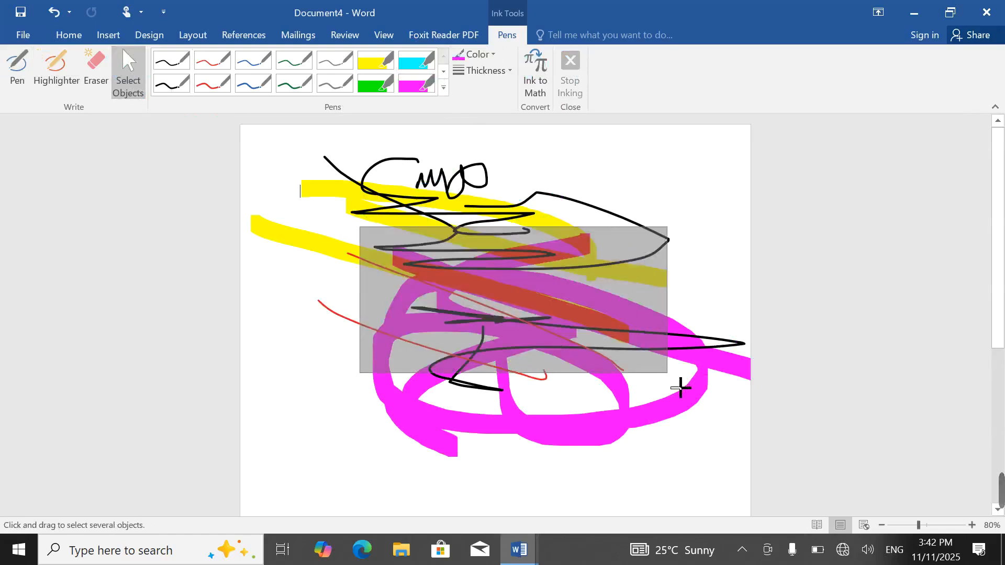
left_click(137, 64)
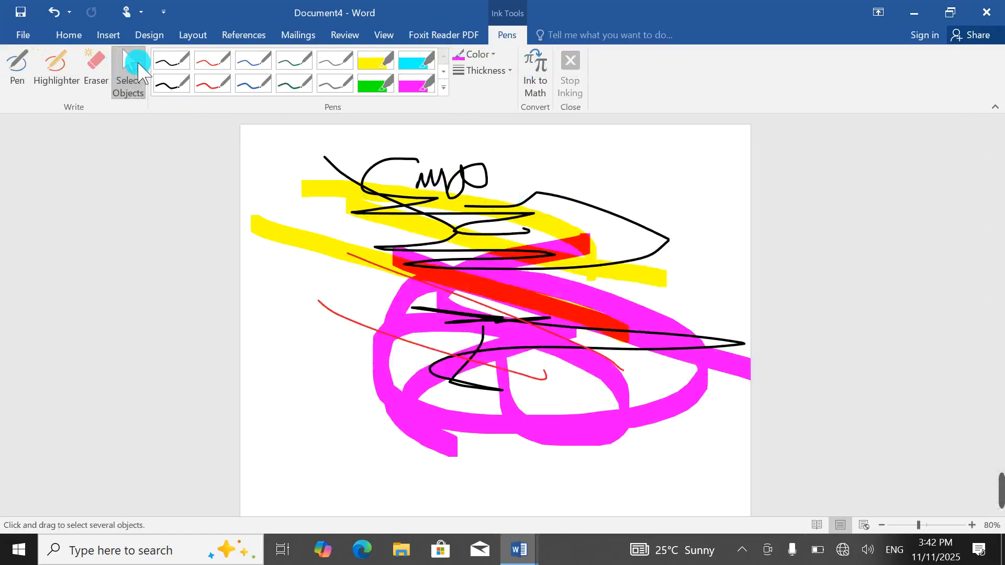
left_click(98, 68)
left_click_drag(481, 308, 444, 138)
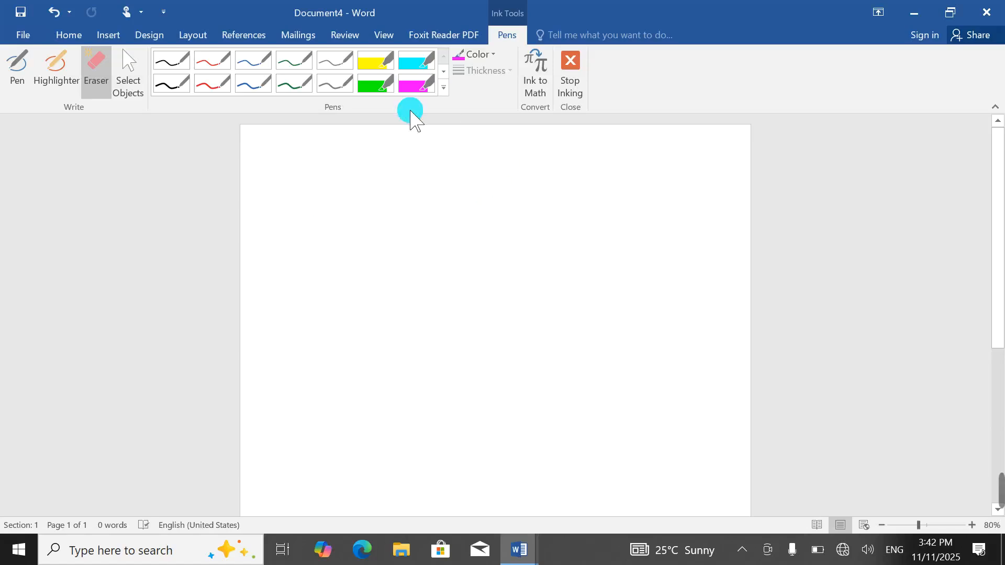
Step: Draw a thick orange highlighter stroke in the middle of the page and thin orange strokes above it
left_click(477, 54)
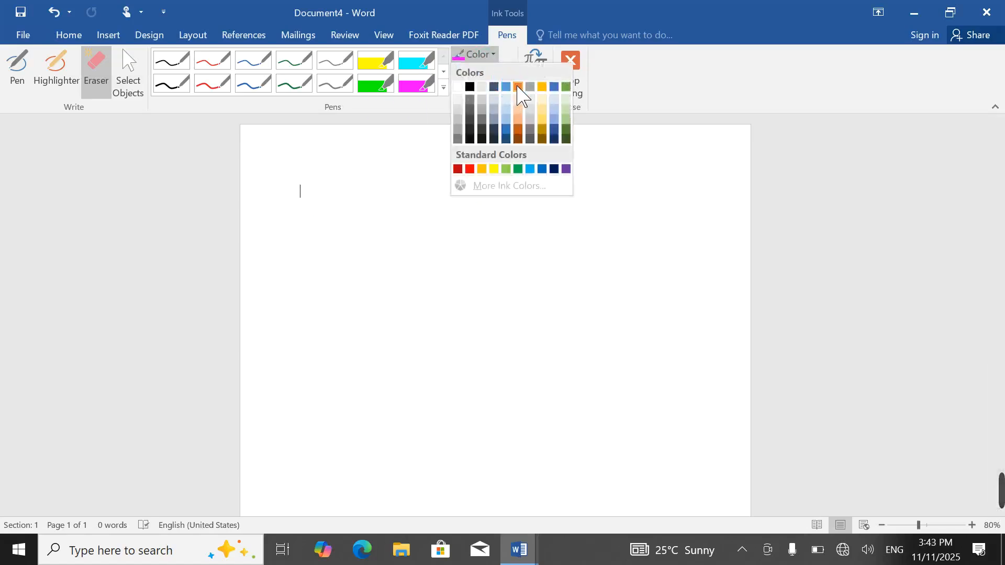
left_click(518, 86)
mouse_move(422, 225)
left_mouse_down()
mouse_move(451, 325)
mouse_move(511, 338)
left_mouse_up()
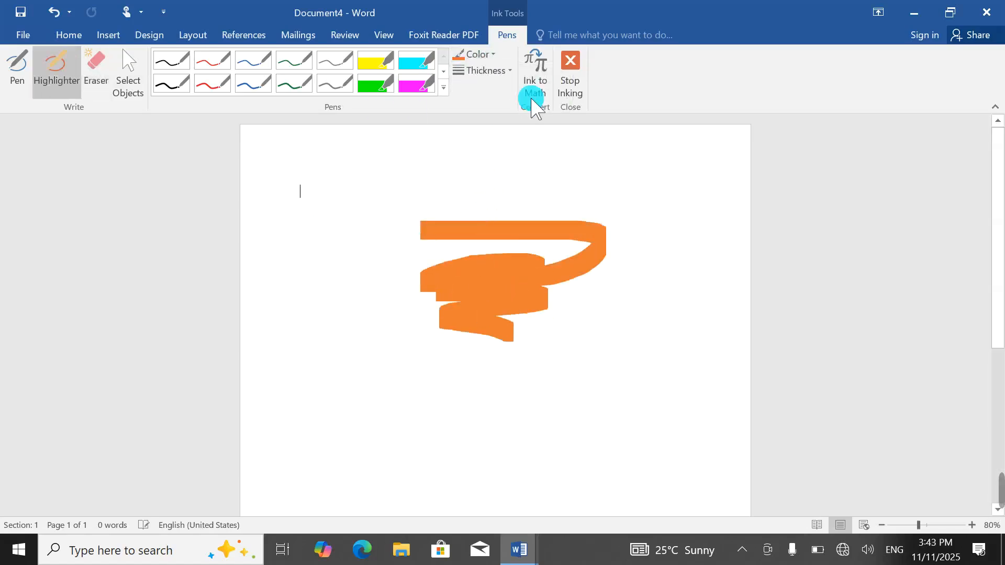
left_click(481, 70)
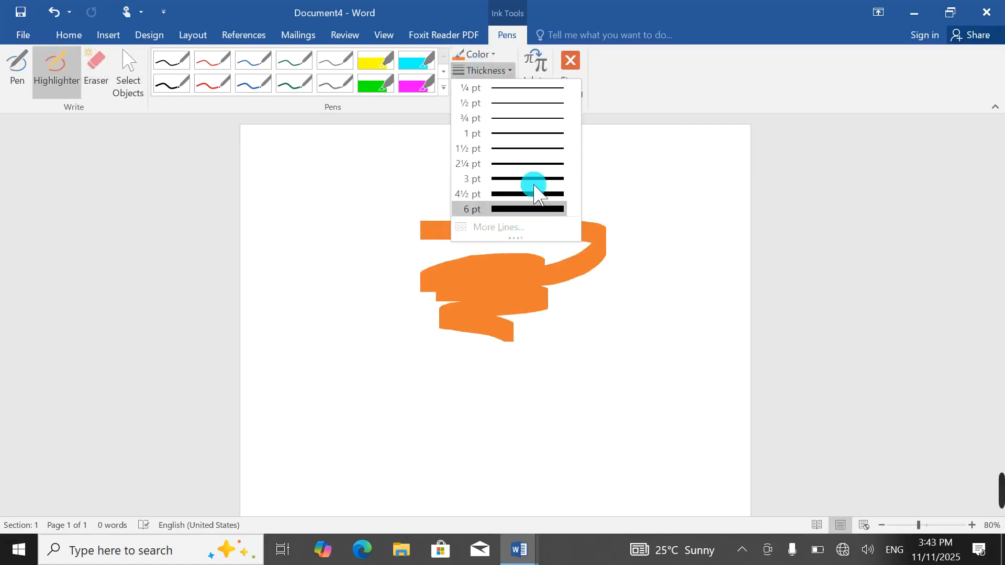
left_click(529, 205)
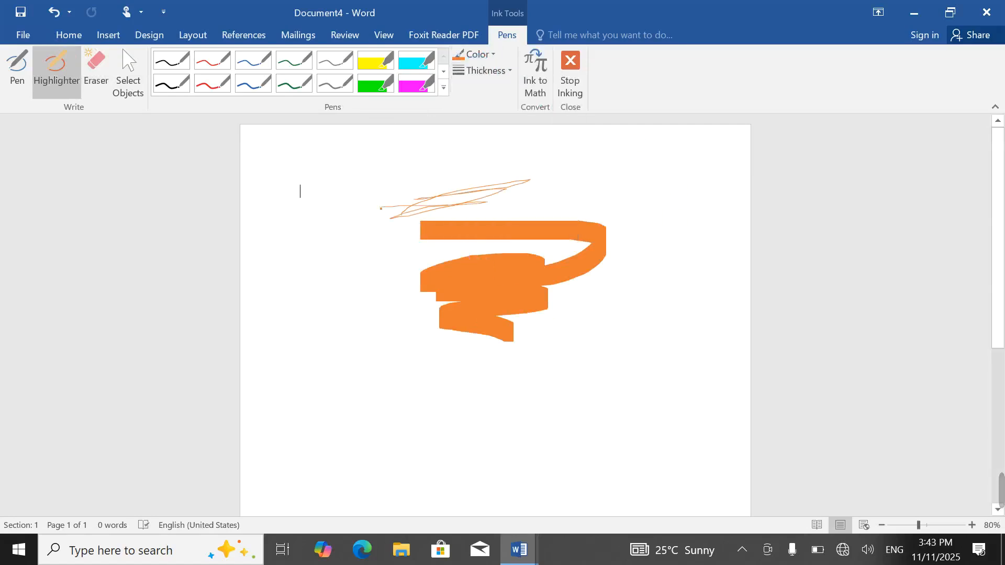
Step: Set the highlighter to a lighter orange with 6 pt thickness and draw curved strokes around the orange drawing
left_click(473, 54)
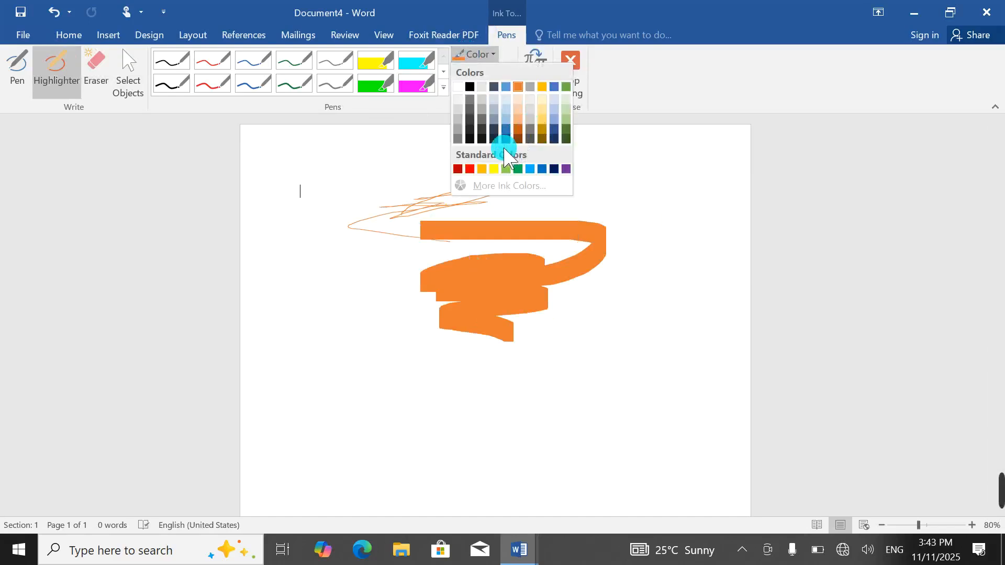
left_click(518, 123)
left_click(484, 70)
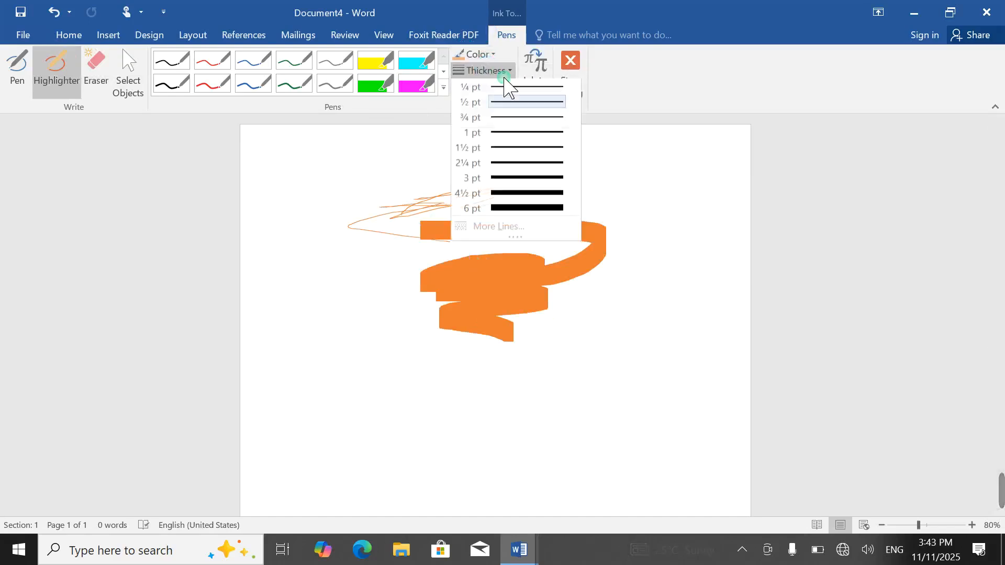
left_click(518, 207)
mouse_move(431, 348)
left_mouse_down()
mouse_move(576, 417)
mouse_move(480, 241)
left_mouse_up()
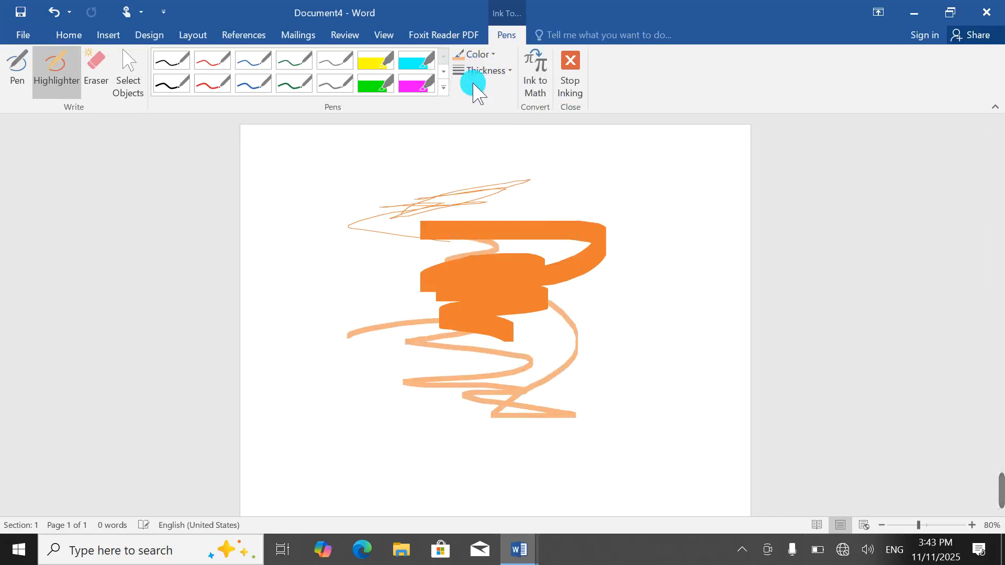
Step: Insert the fraction 2/3 by handwriting it with Ink to Math, followed by a minus sign
left_click(534, 73)
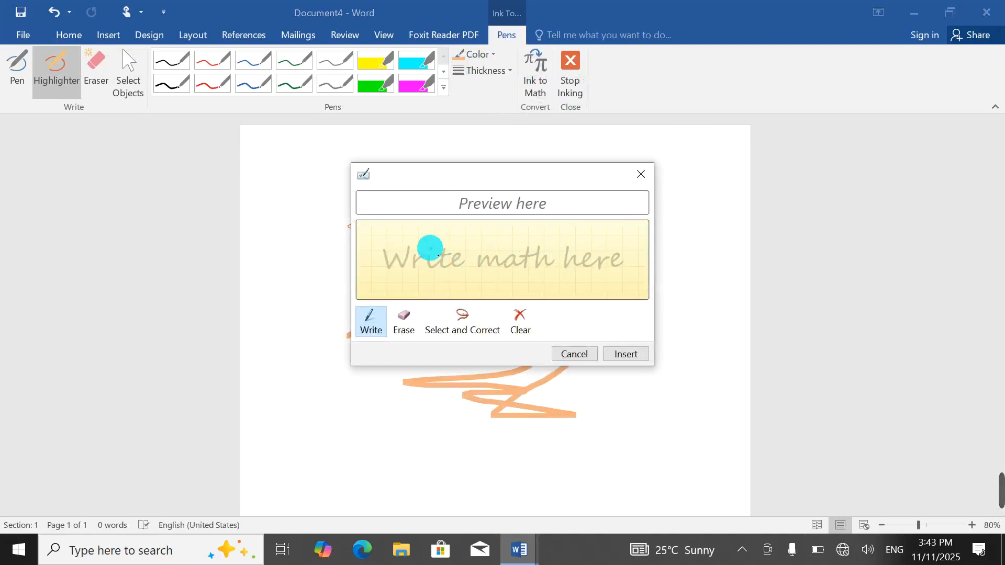
mouse_move(443, 235)
left_mouse_down()
mouse_move(470, 246)
mouse_move(458, 260)
mouse_move(501, 283)
left_mouse_up()
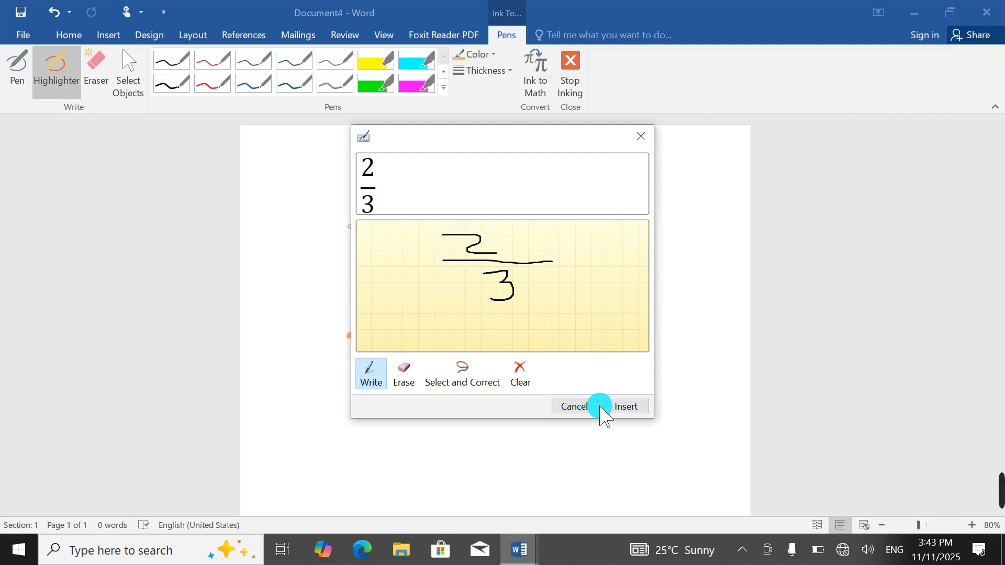
left_click(620, 407)
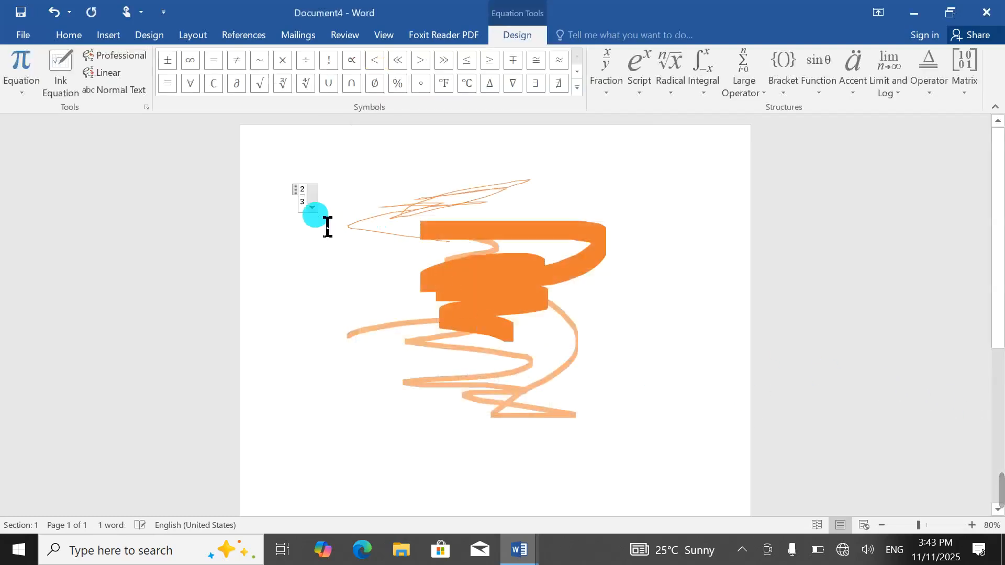
left_click(408, 199)
left_click(342, 209)
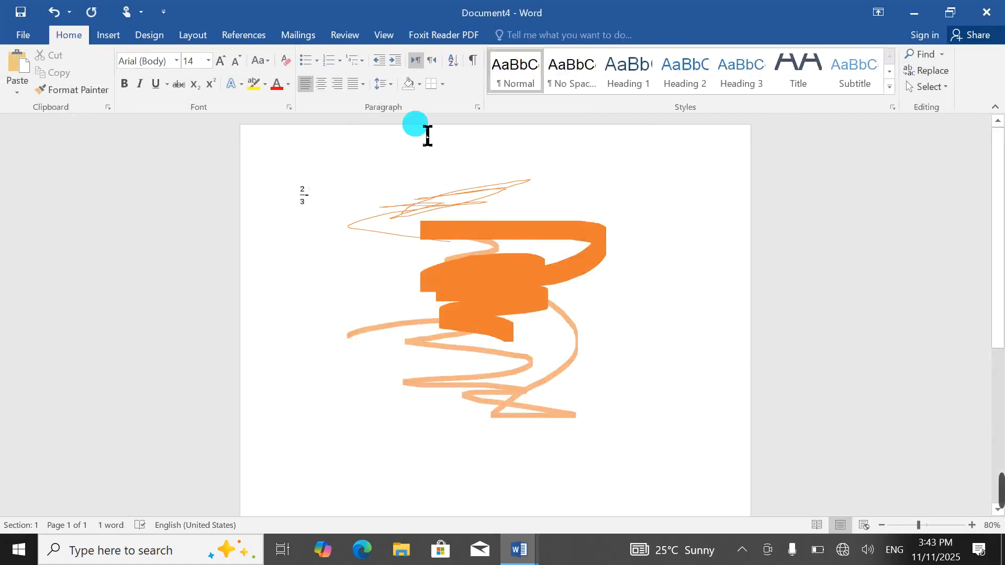
Step: Insert the fraction 5/2 after the minus sign by handwriting it with Ink to Math
left_click(341, 35)
left_click(931, 78)
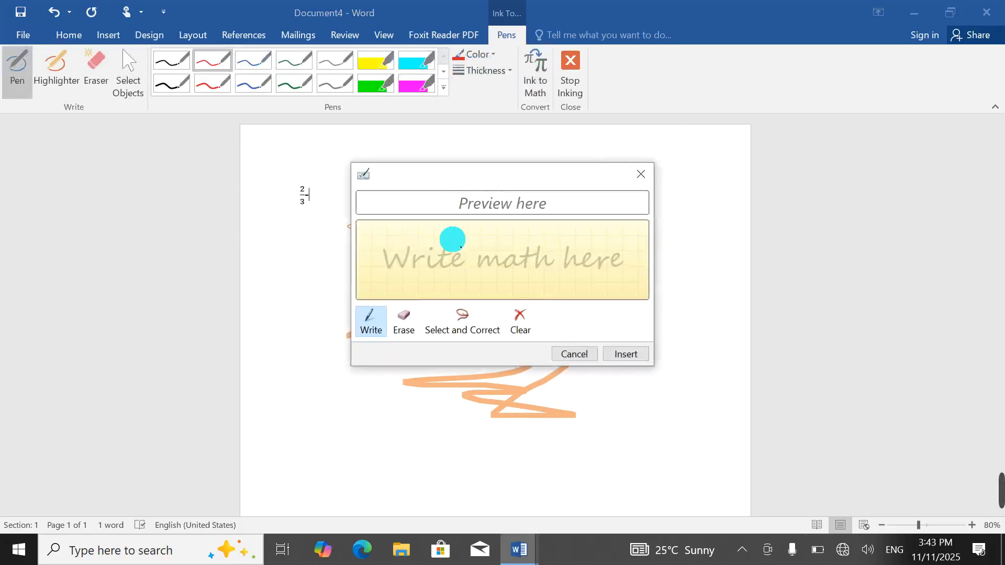
mouse_move(451, 236)
left_mouse_down()
mouse_move(476, 239)
mouse_move(471, 229)
left_mouse_up()
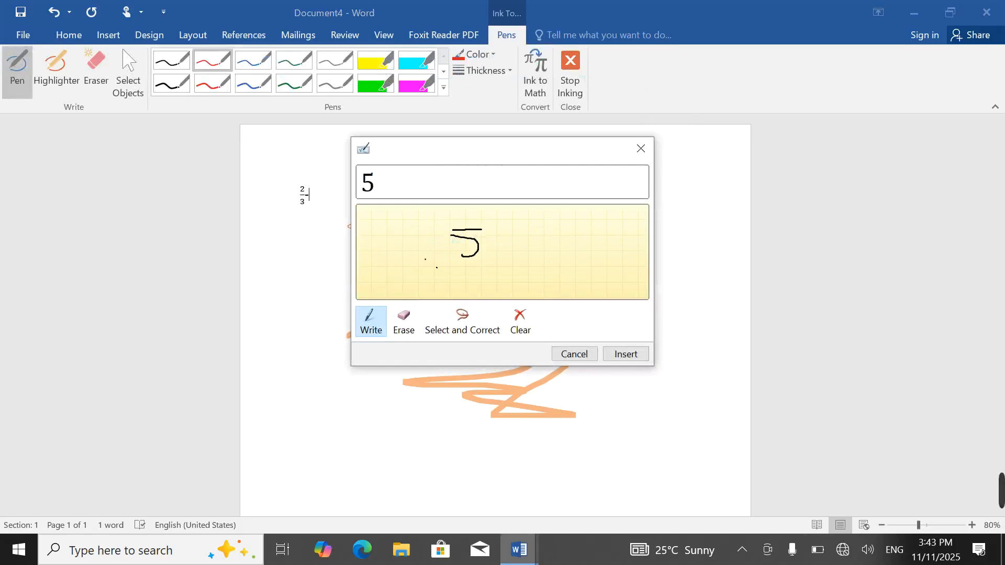
left_click_drag(456, 275, 496, 300)
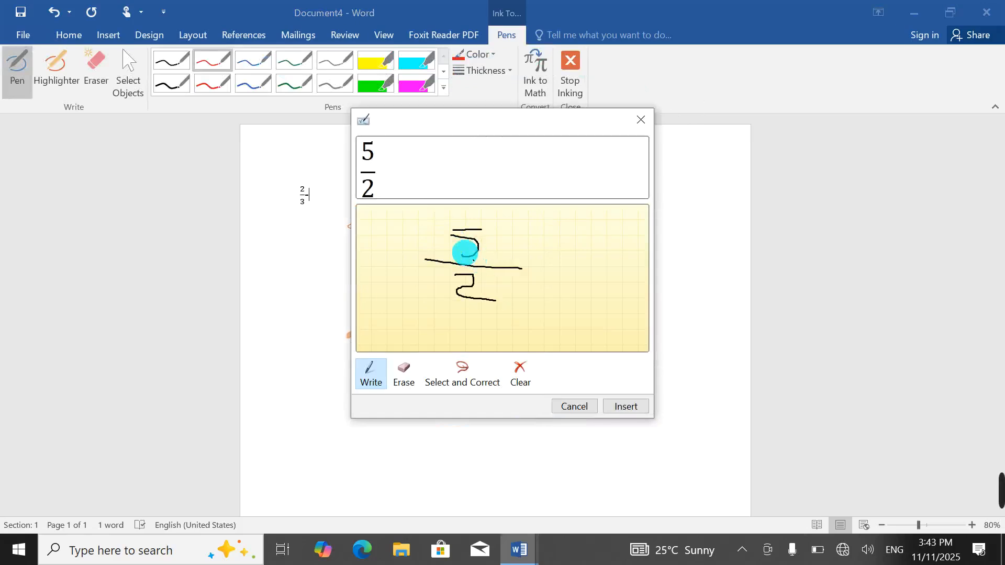
left_click(616, 417)
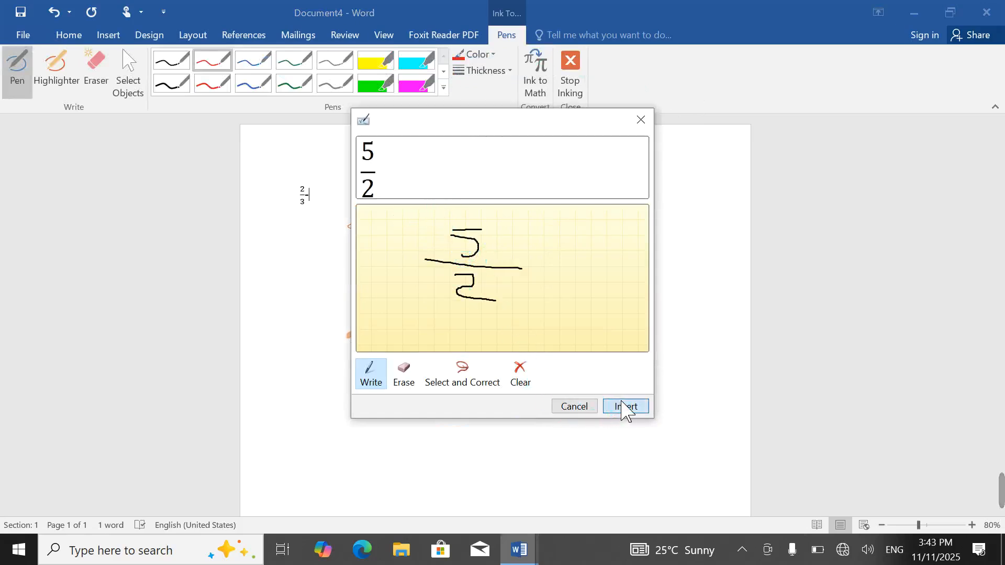
Step: Delete all equations and ink drawings from the document
left_click(314, 265)
key("ctrl+a")
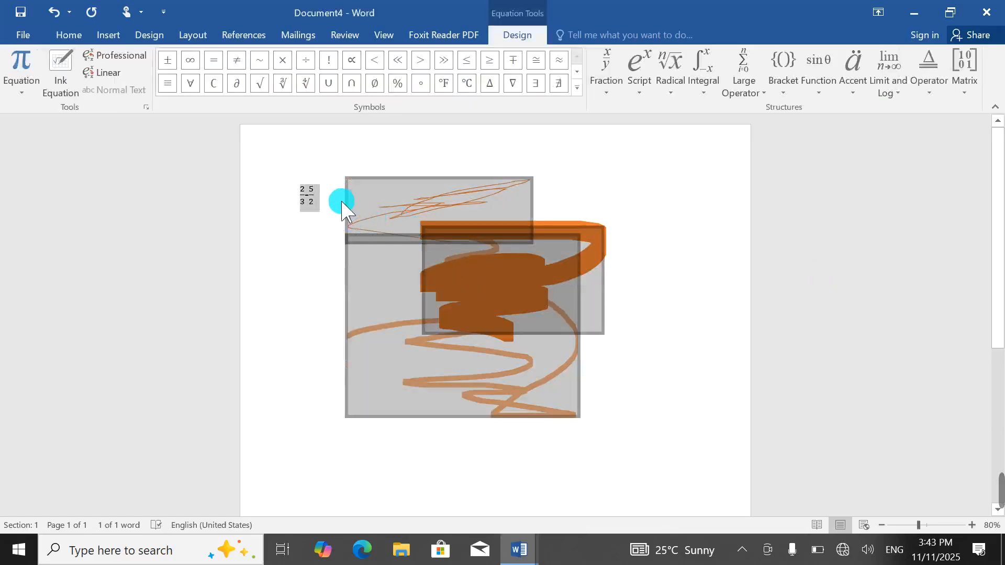
key("Delete")
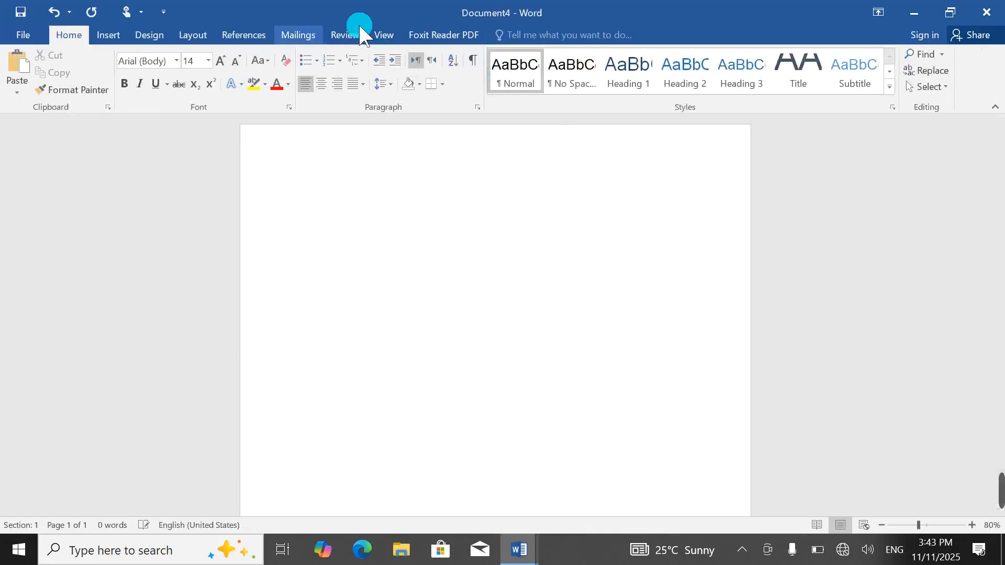
Step: Turn inking on again, stop inking, and display the Review and View commands
left_click(349, 36)
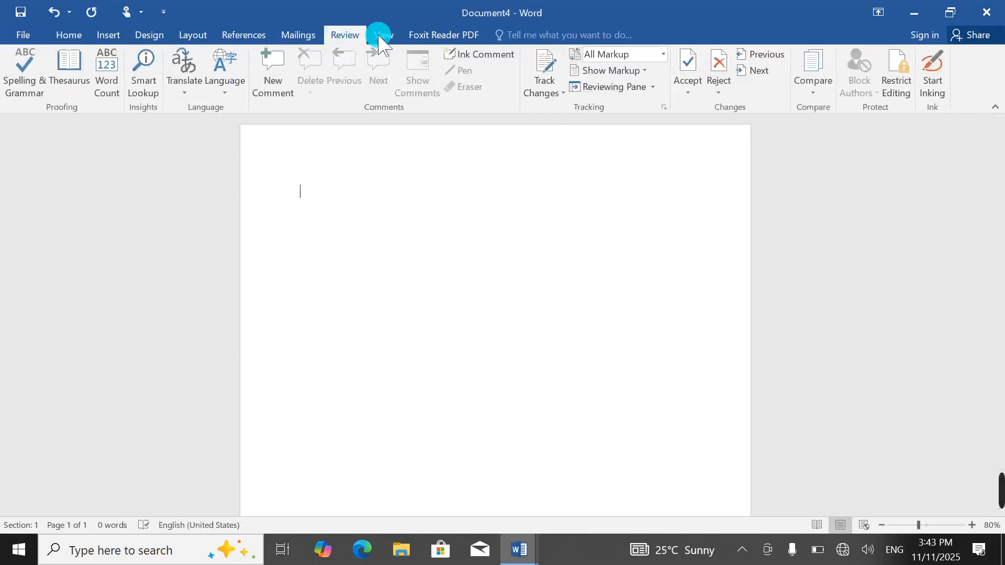
left_click(939, 73)
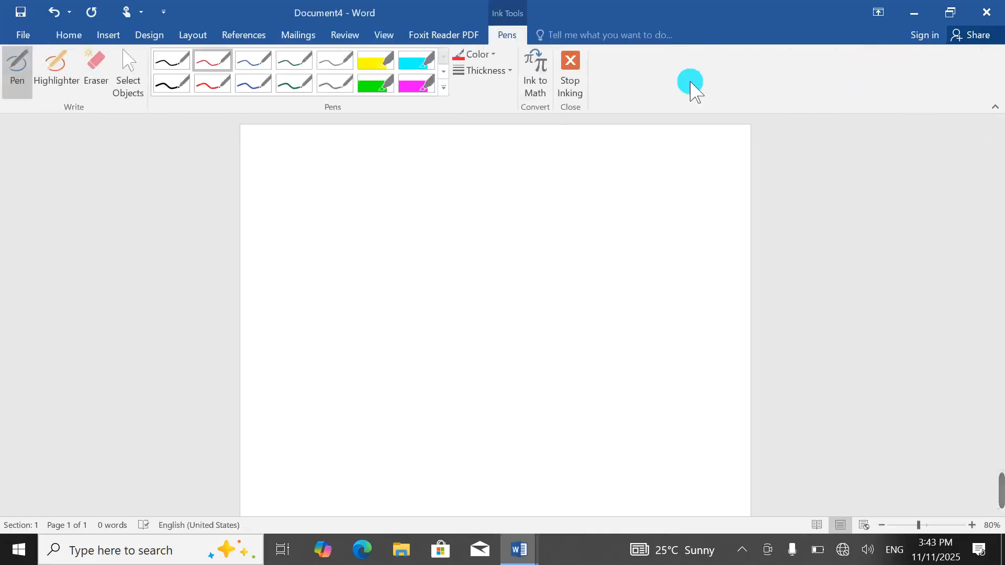
left_click(572, 67)
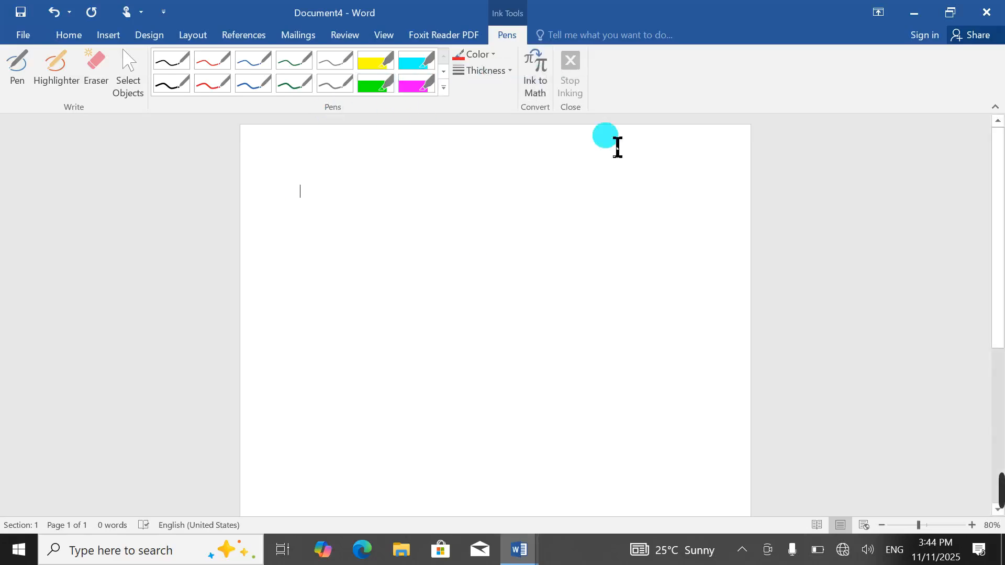
left_click(346, 35)
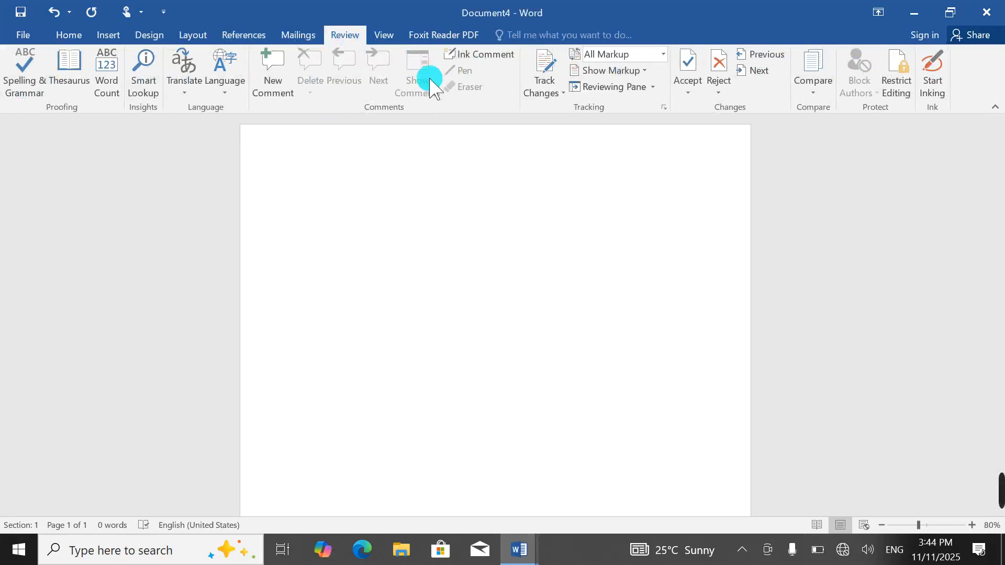
left_click(392, 35)
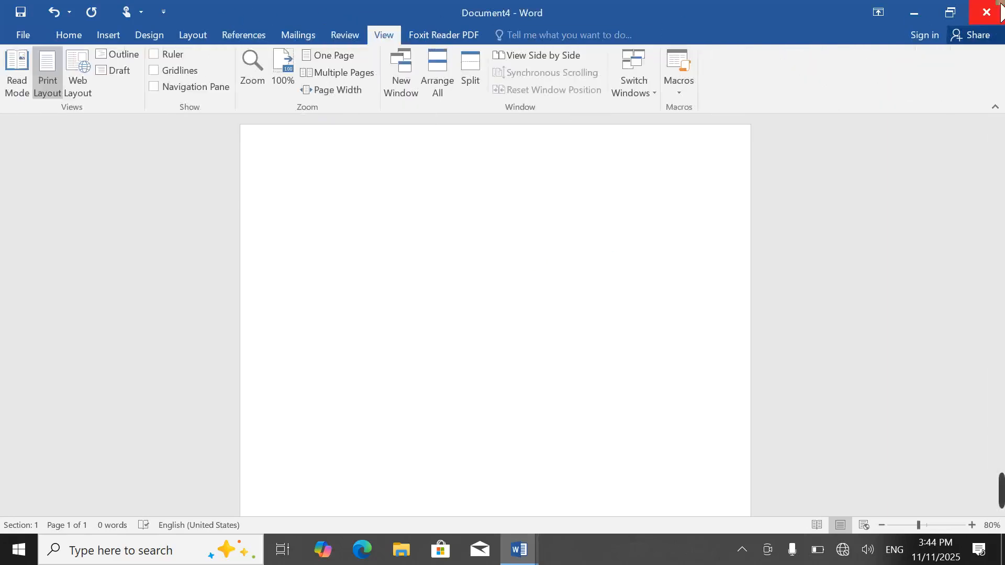
Step: Close the blank document and the Combine Result 1 document without saving either
left_click(987, 12)
left_click(501, 306)
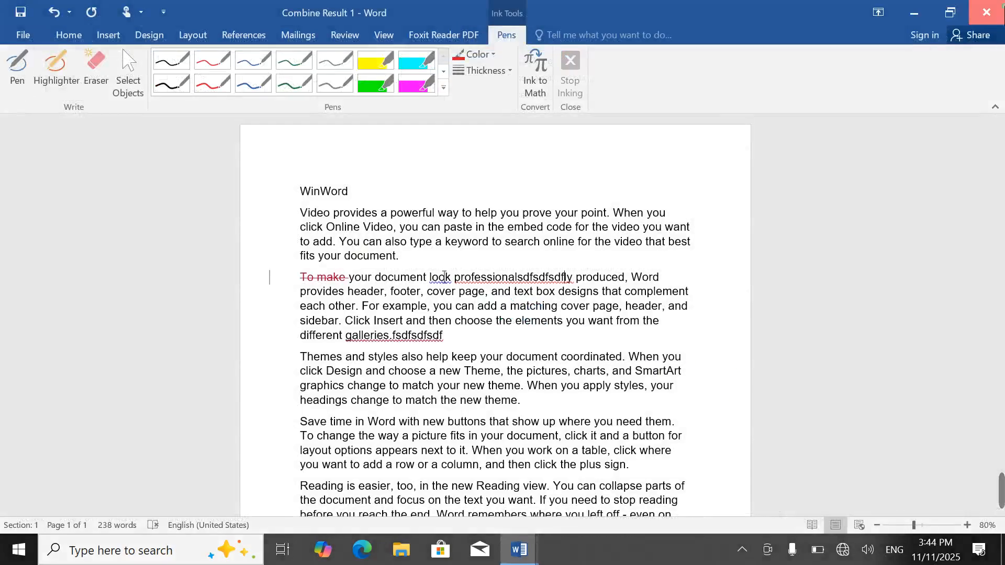
left_click(509, 307)
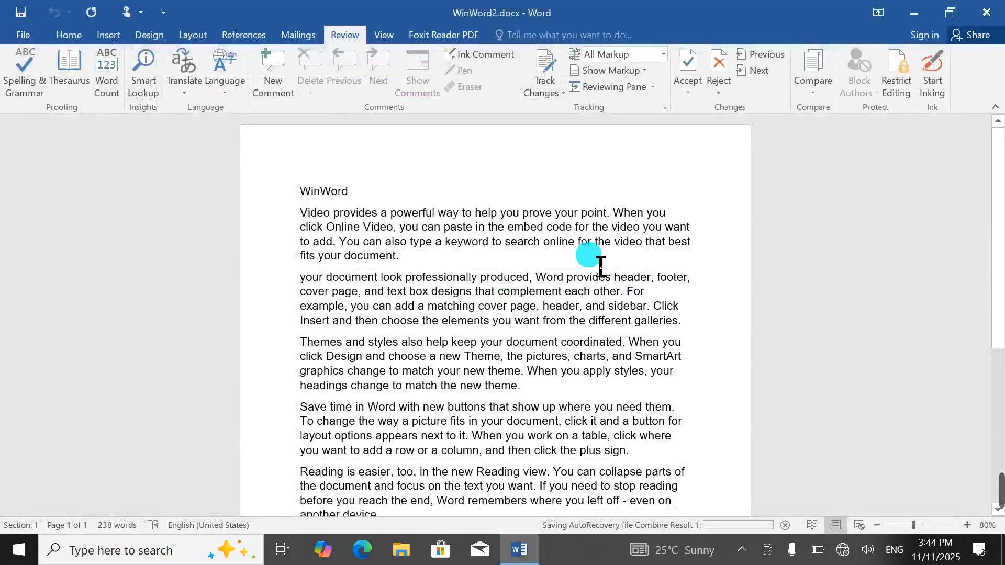
Step: Show the options for comparing and combining documents in WinWord2.docx
left_click(814, 85)
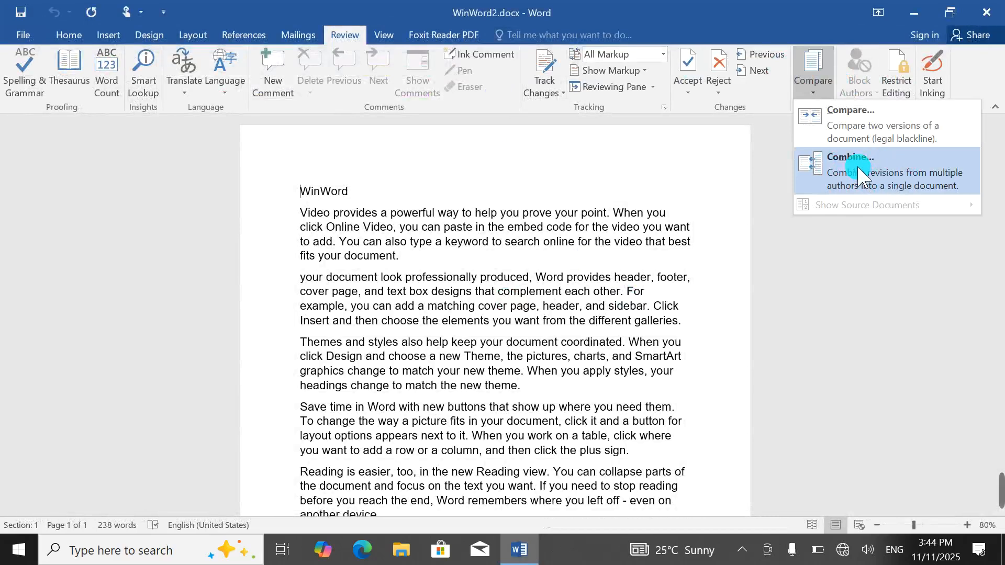
mouse_move(840, 480)
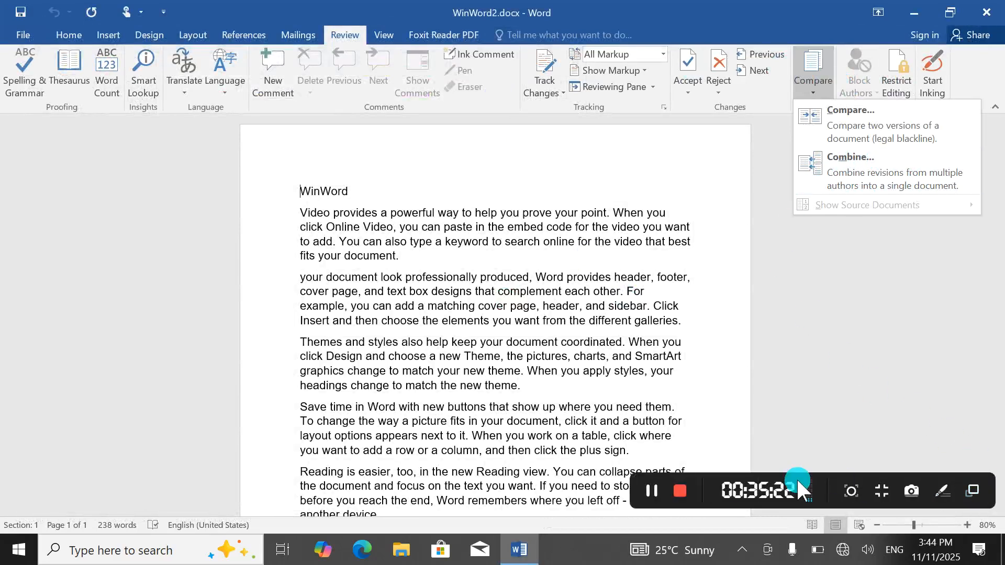